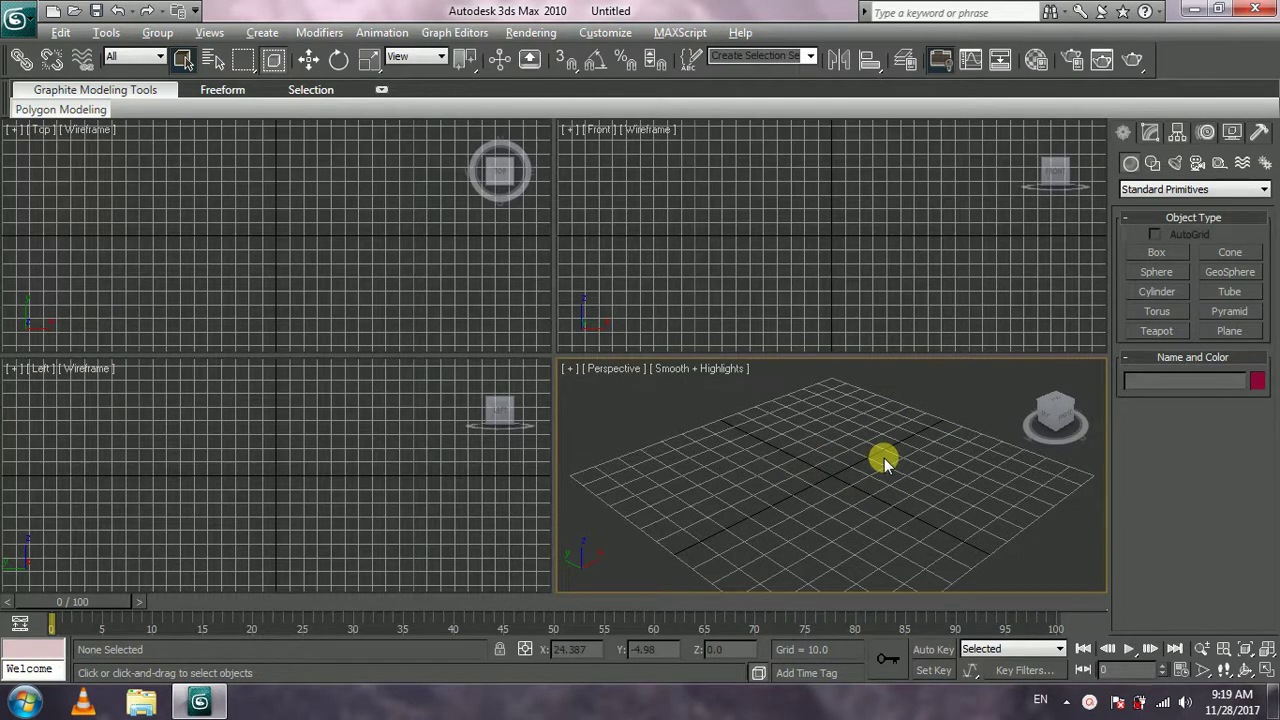
Maximize the perspective view and create a standard box about 108 long, 68 wide and 41 high on the grid
key(alt+w)
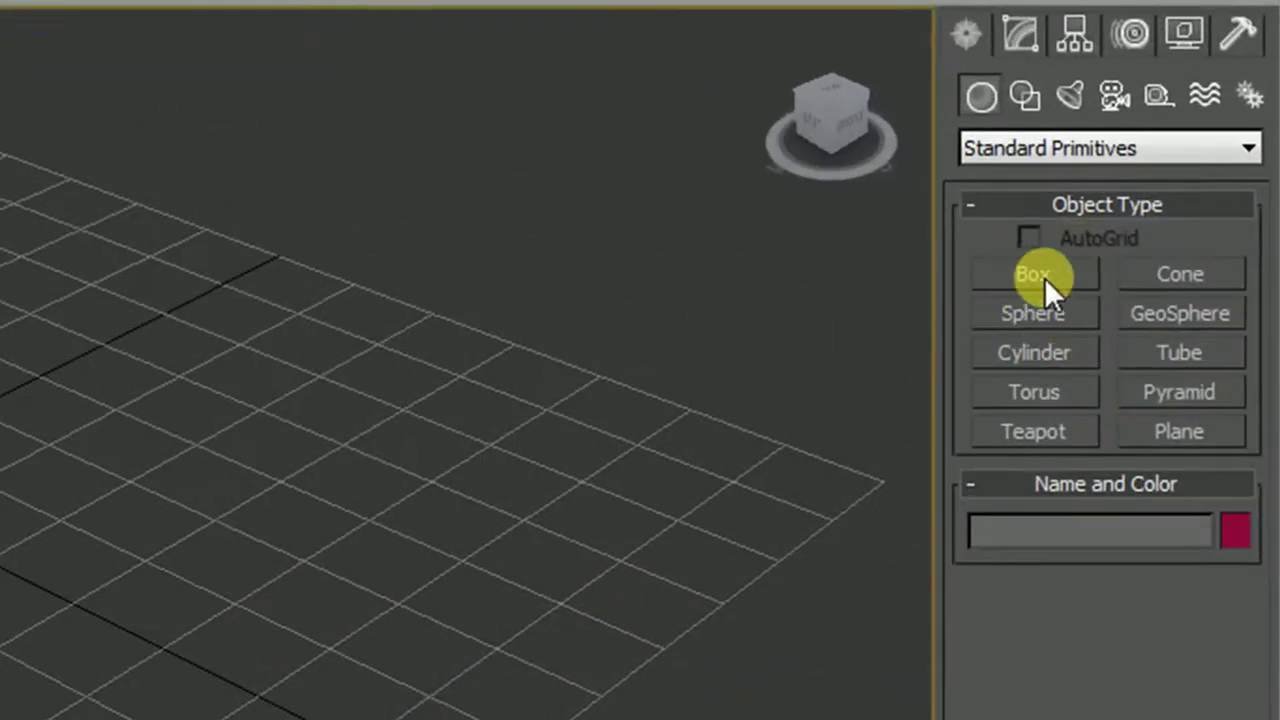
click(1044, 277)
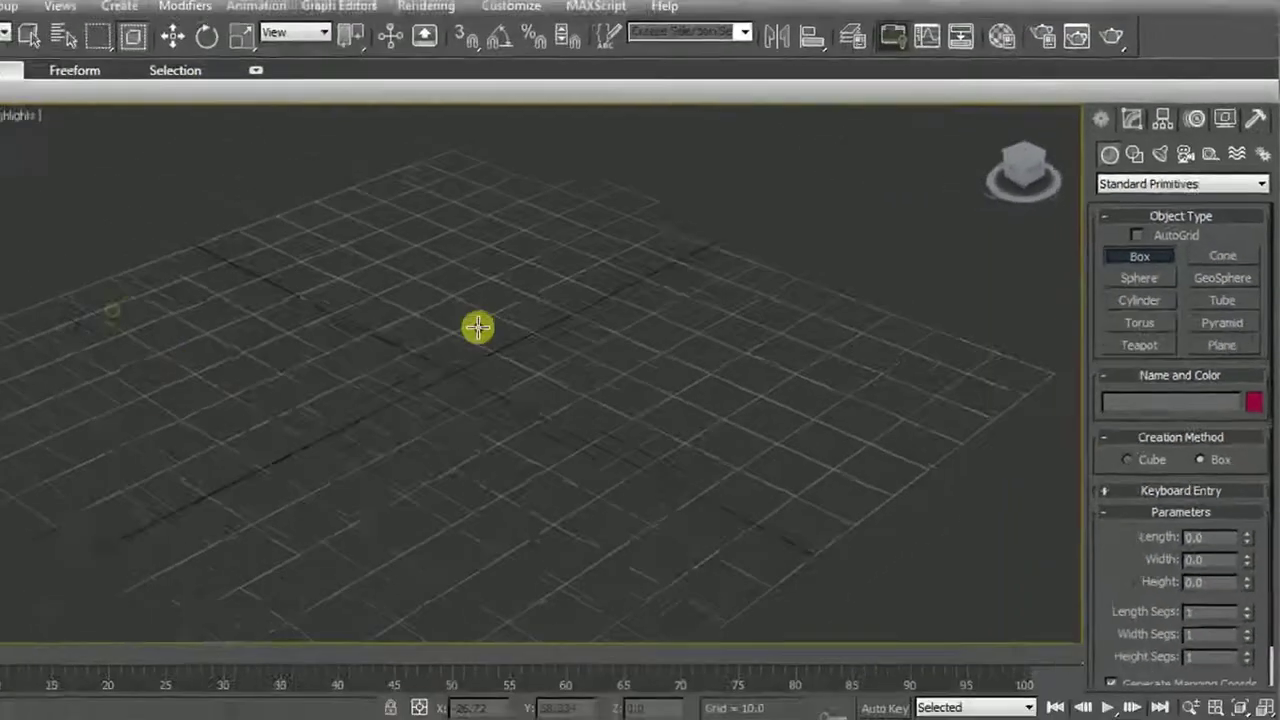
drag(478, 327, 844, 391)
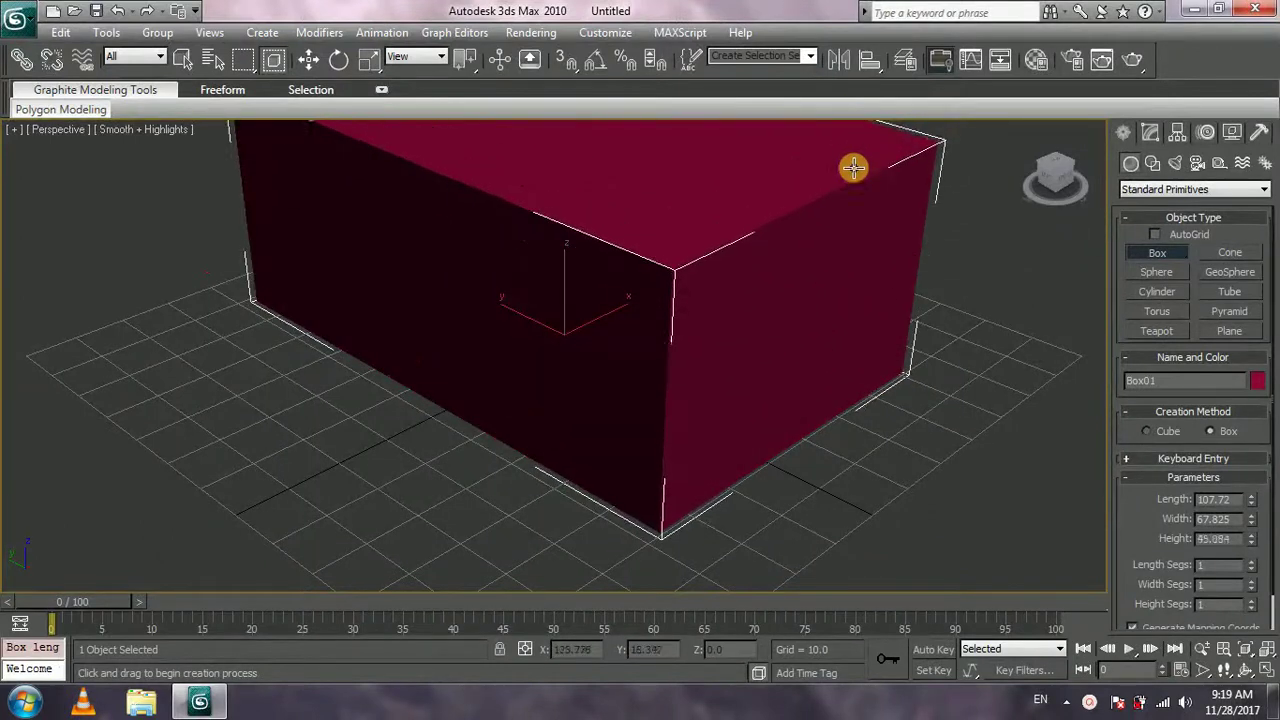
click(853, 168)
mouse_move(889, 331)
middle_down()
mouse_move(917, 343)
mouse_move(902, 348)
middle_up()
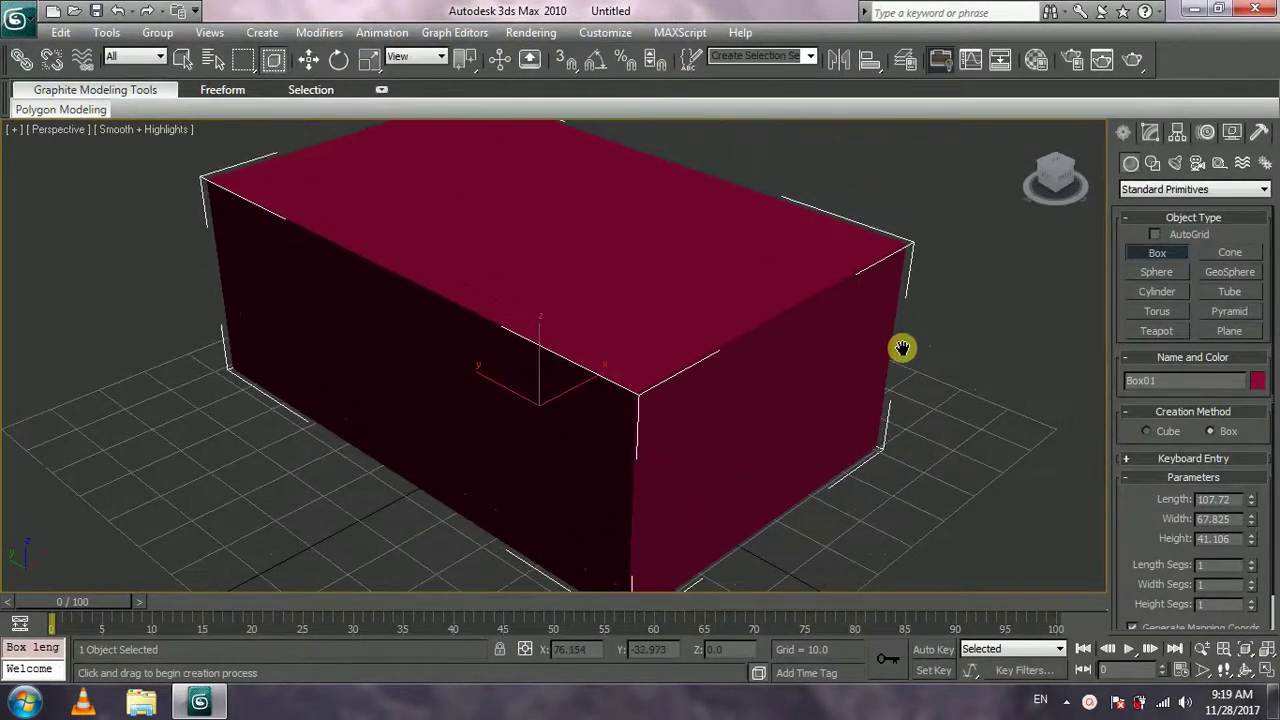
scroll(902, 348, down, 3)
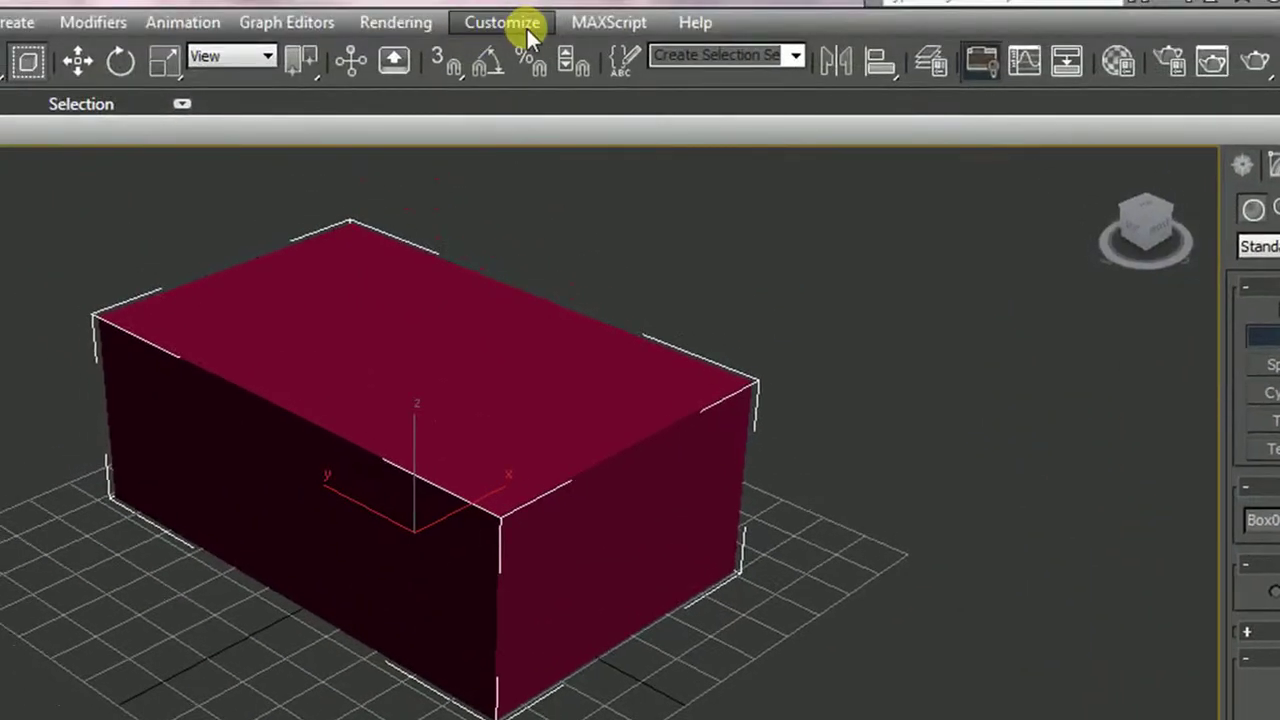
Check the display unit scale in the units setup, keeping Generic Units
click(506, 25)
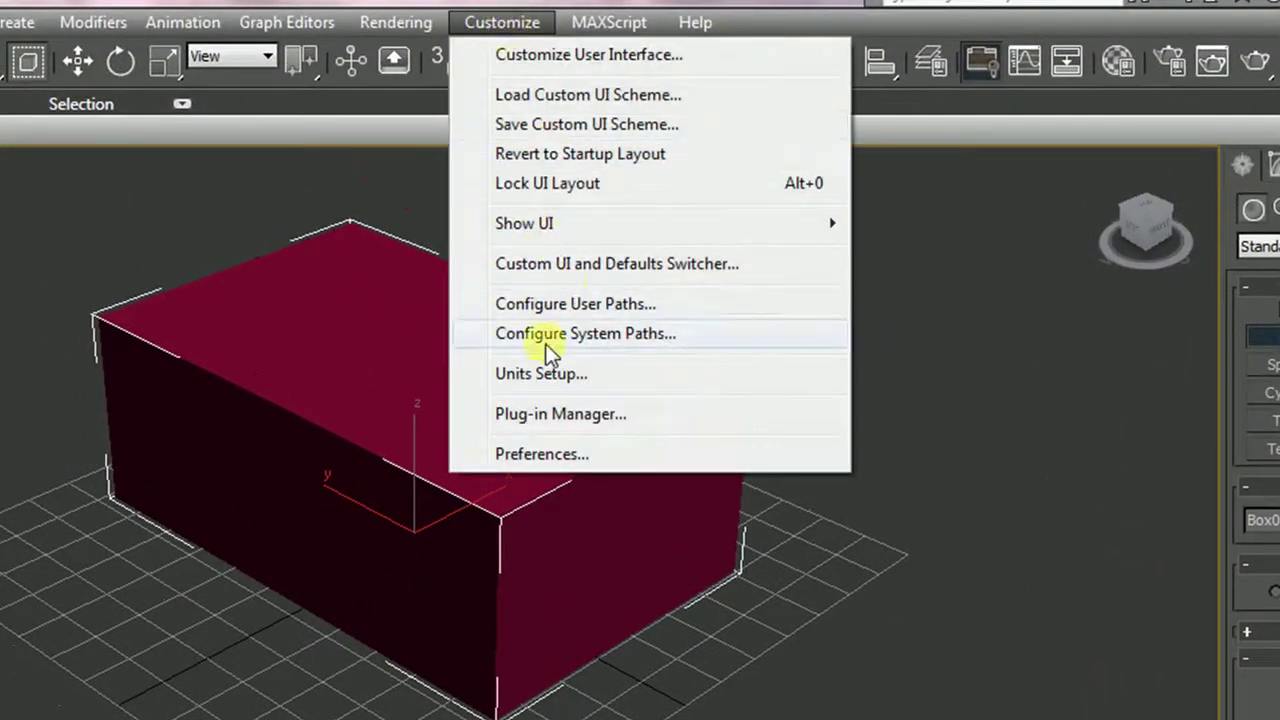
click(576, 376)
drag(586, 206, 963, 203)
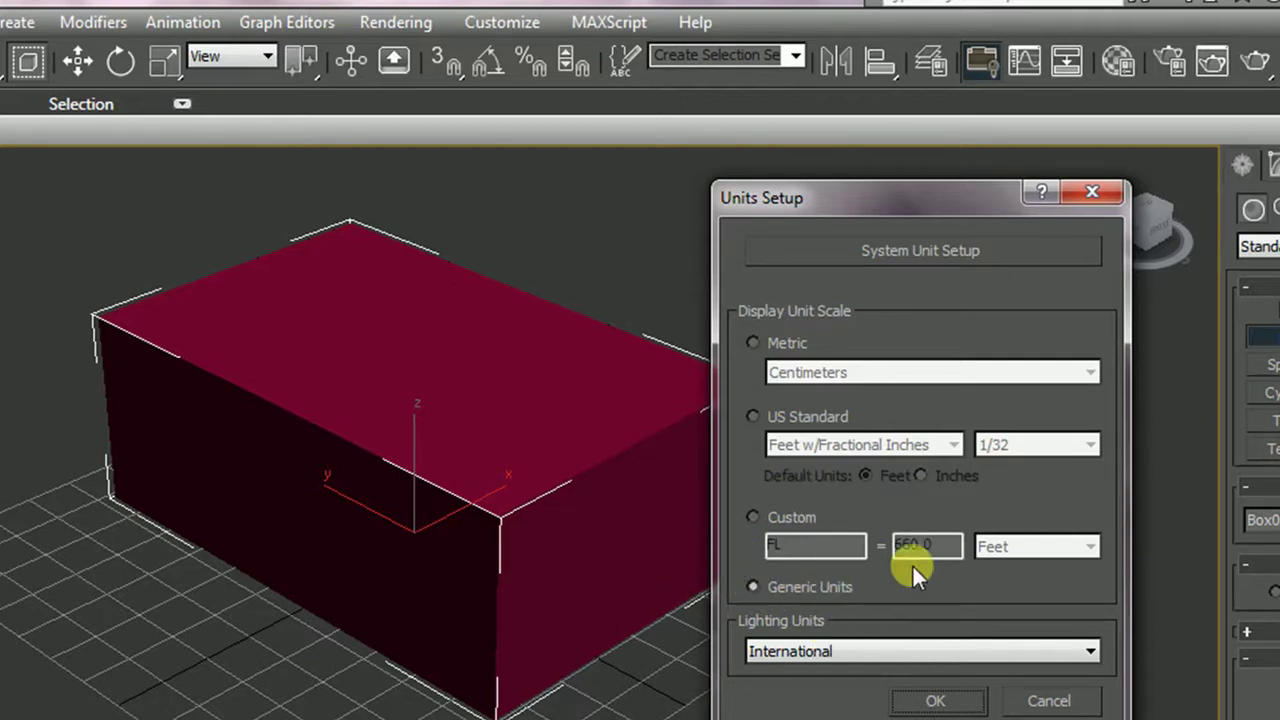
click(937, 697)
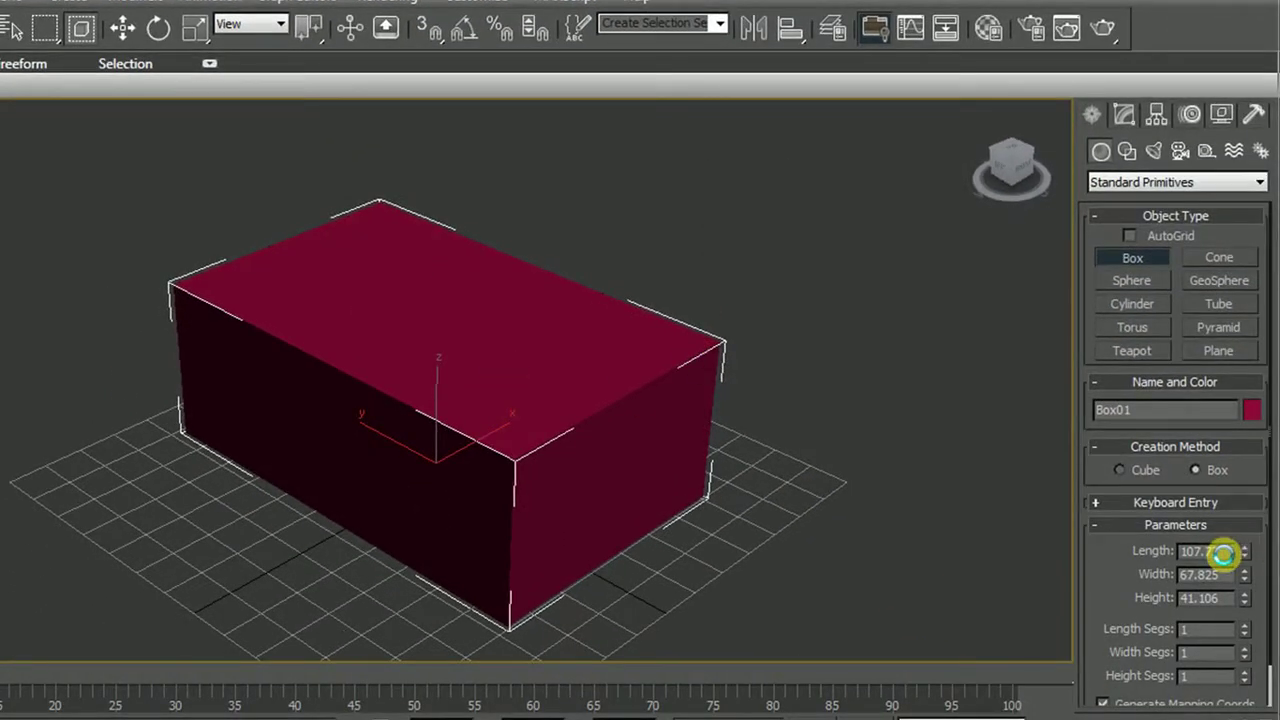
Set the box's length to 60, width to 40 and height to 30
double_click(1224, 553)
text(6)
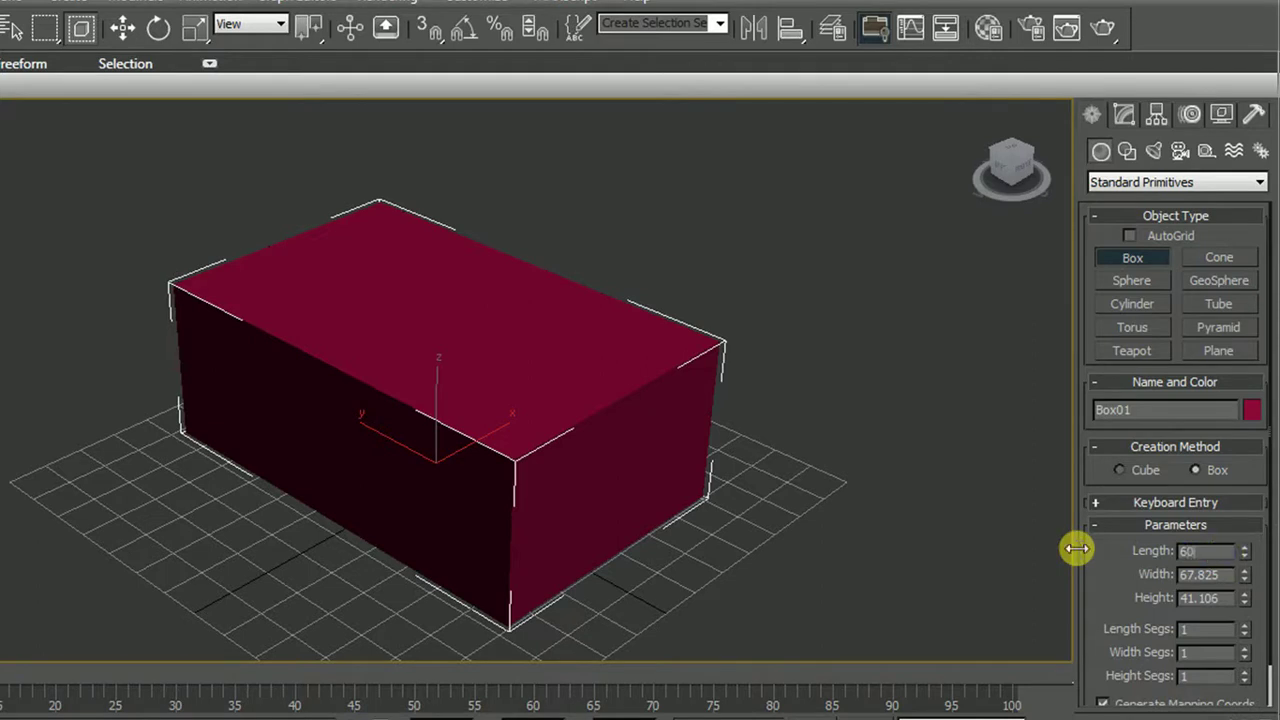
text(0)
key(Tab)
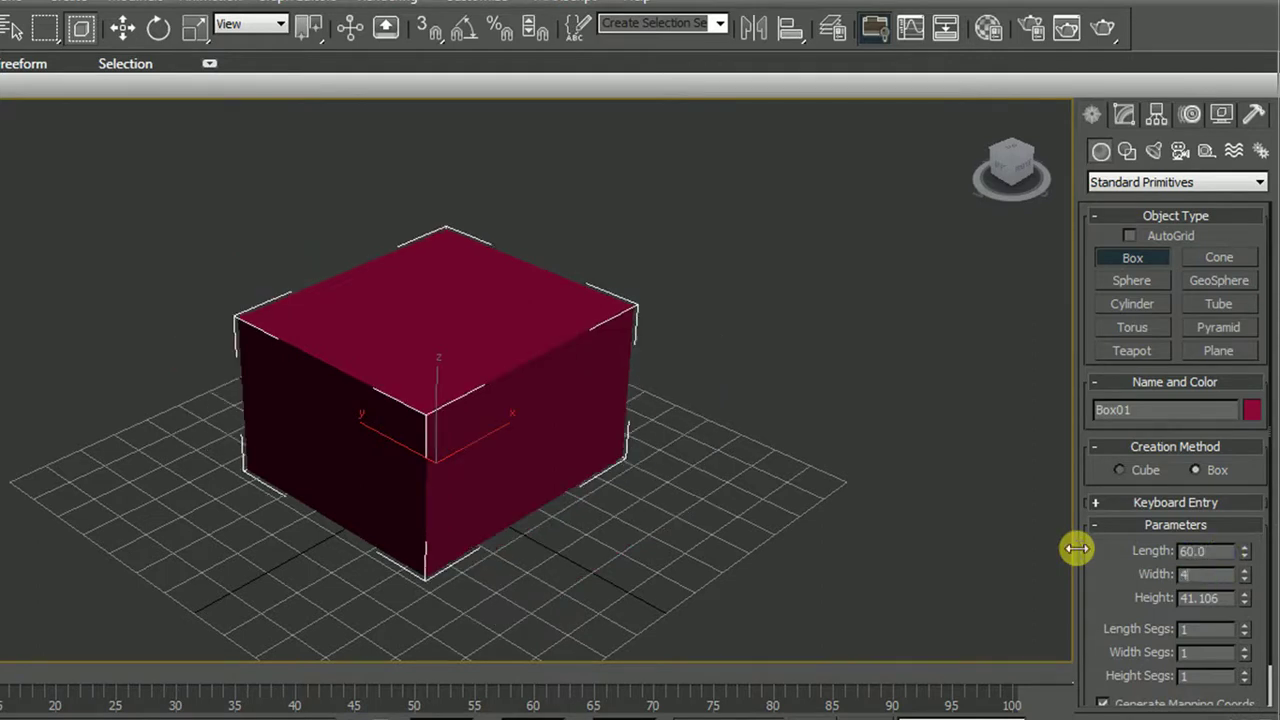
text(40)
key(Tab)
text(30)
key(Return)
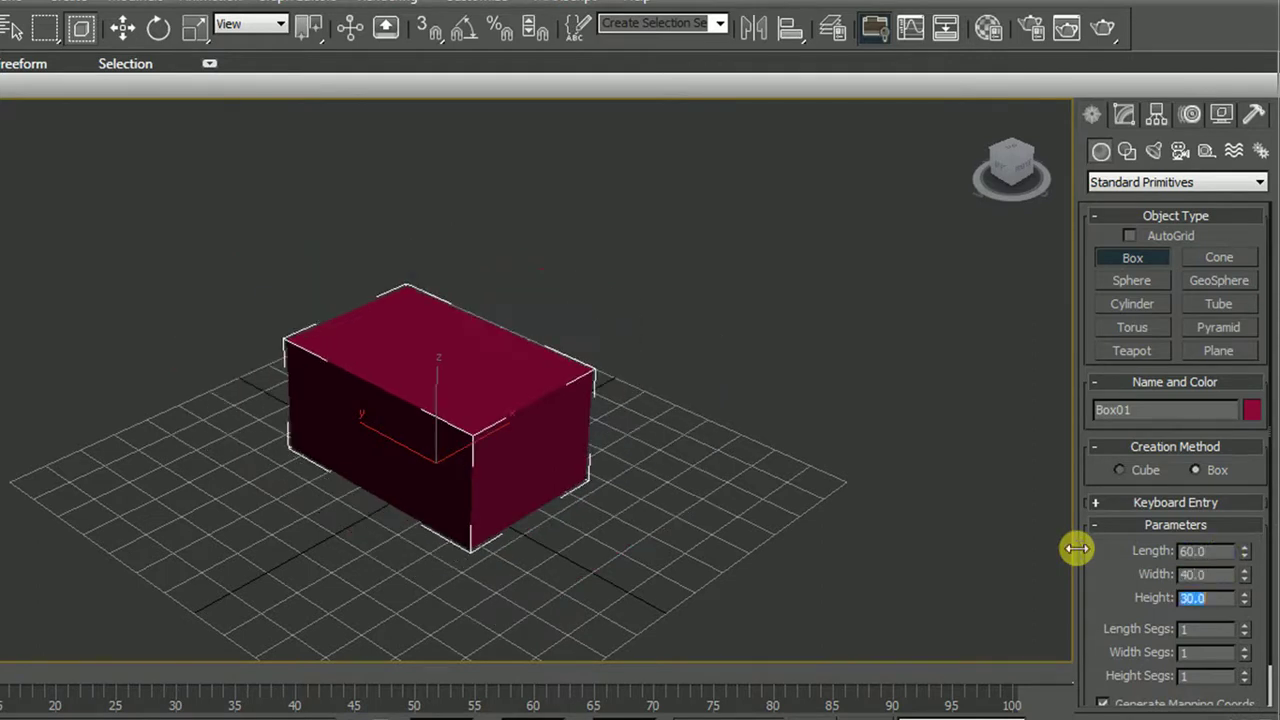
Display edged faces and move the box on the ground grid to about X 5.6, Y 30.7
middle_drag(343, 457, 374, 466)
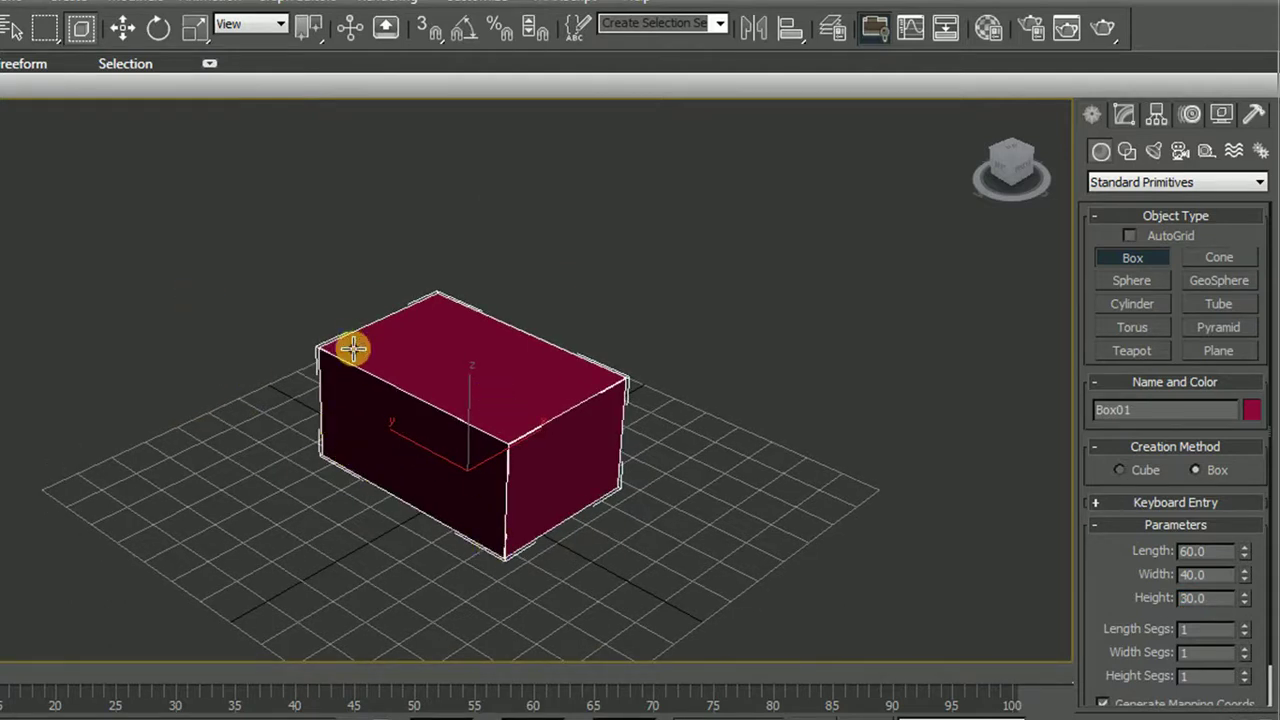
click(125, 30)
drag(403, 440, 314, 406)
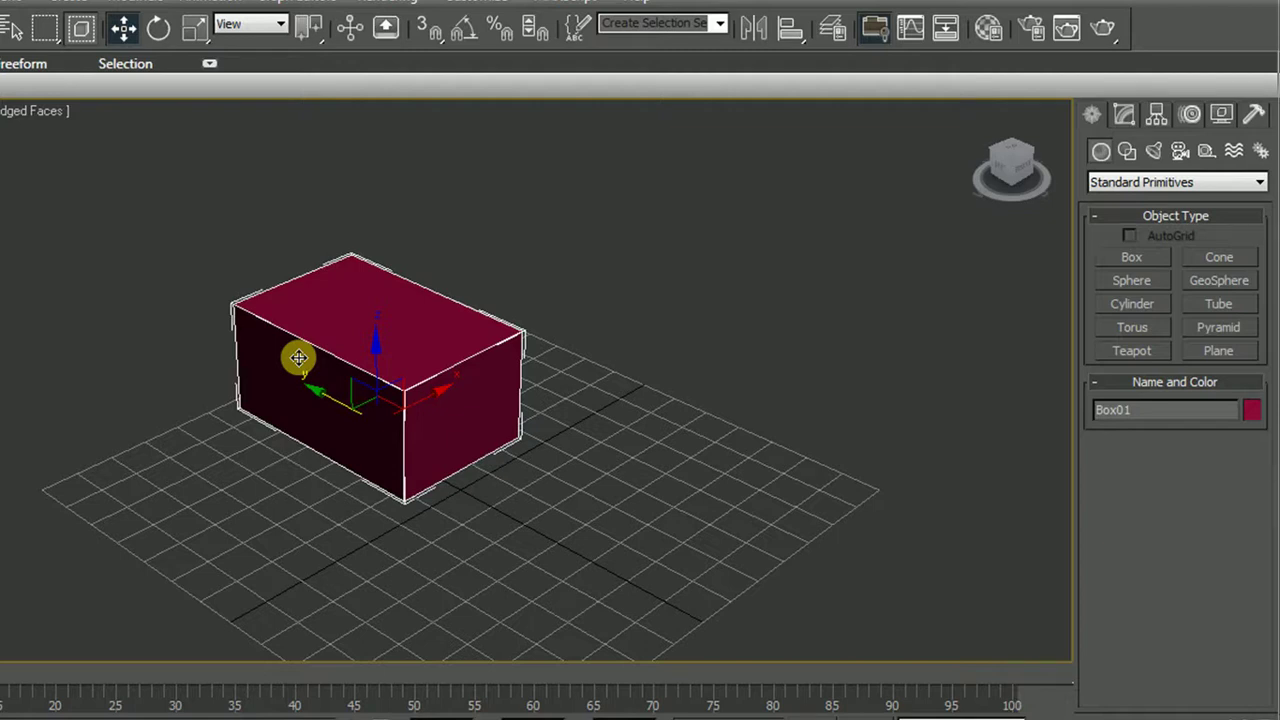
mouse_move(334, 400)
mouse_down()
mouse_move(360, 410)
mouse_move(319, 395)
mouse_move(334, 403)
mouse_up()
mouse_move(446, 403)
mouse_down()
mouse_move(431, 412)
mouse_move(446, 408)
mouse_up()
alt+middle_drag(620, 455, 537, 437)
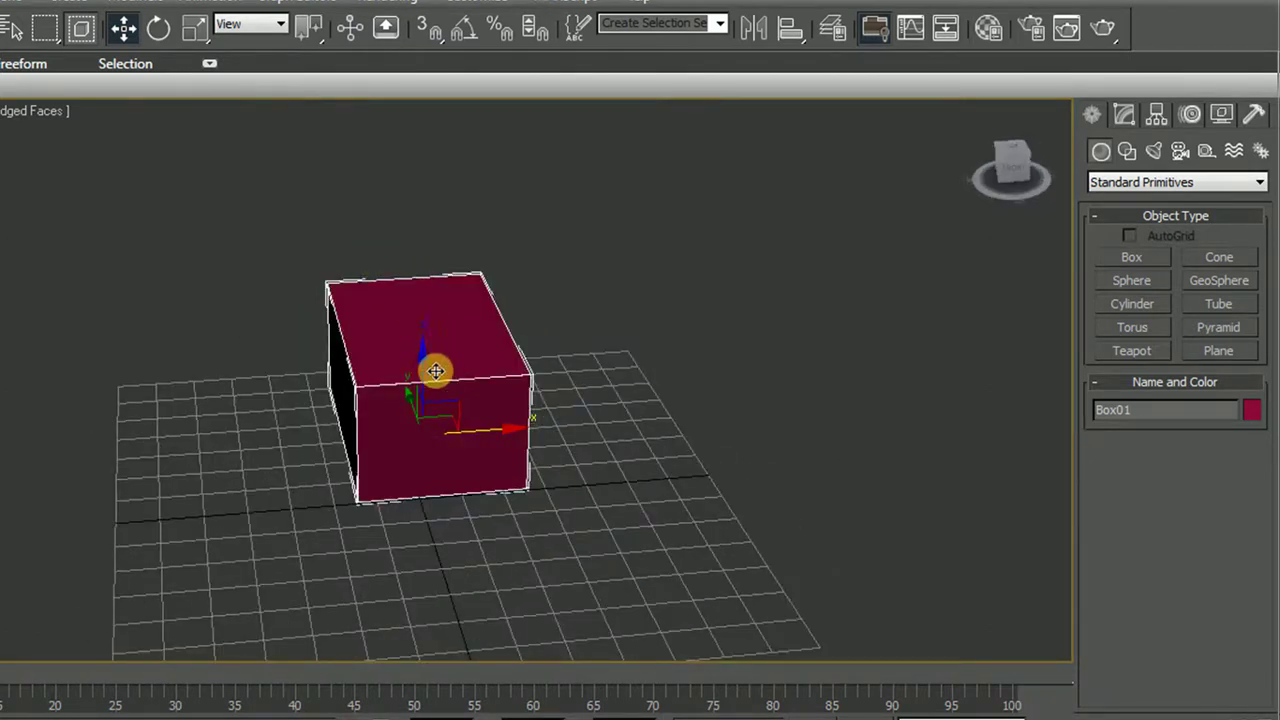
alt+middle_drag(447, 468, 484, 441)
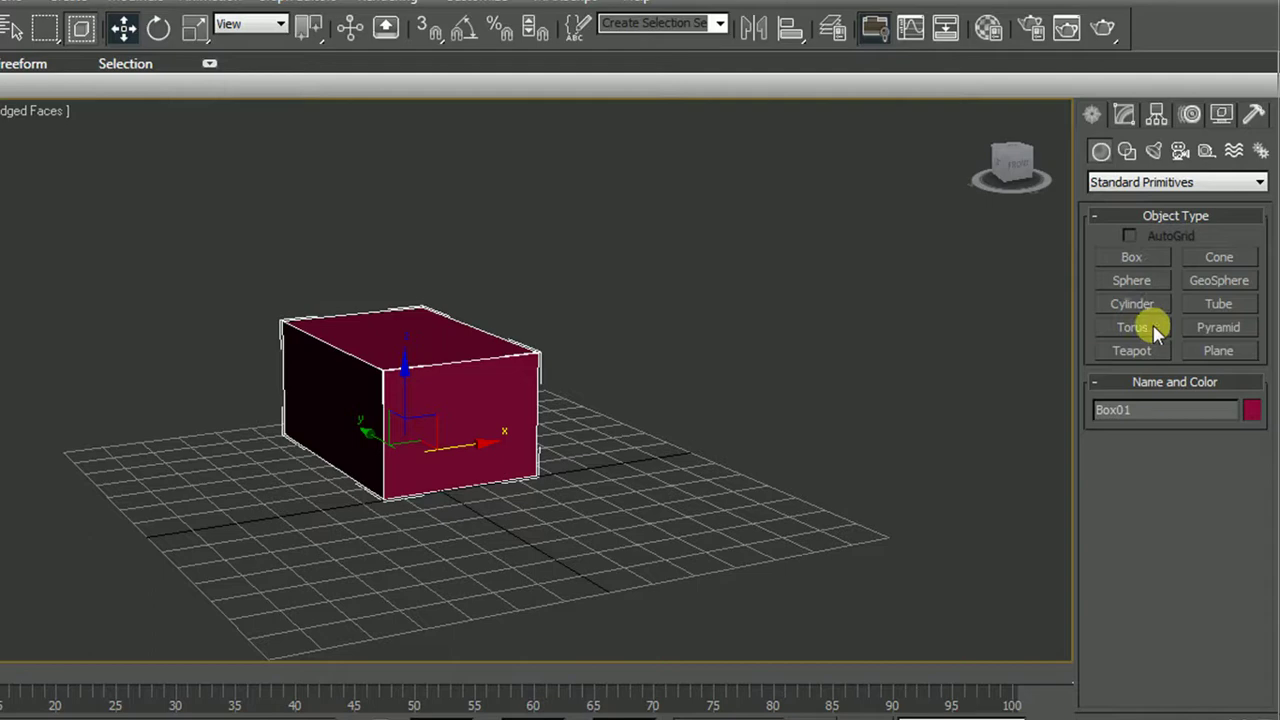
Create a cylinder in the front view, centred on the box's upper edge, with radius about 8.9 and height about 41
click(1140, 310)
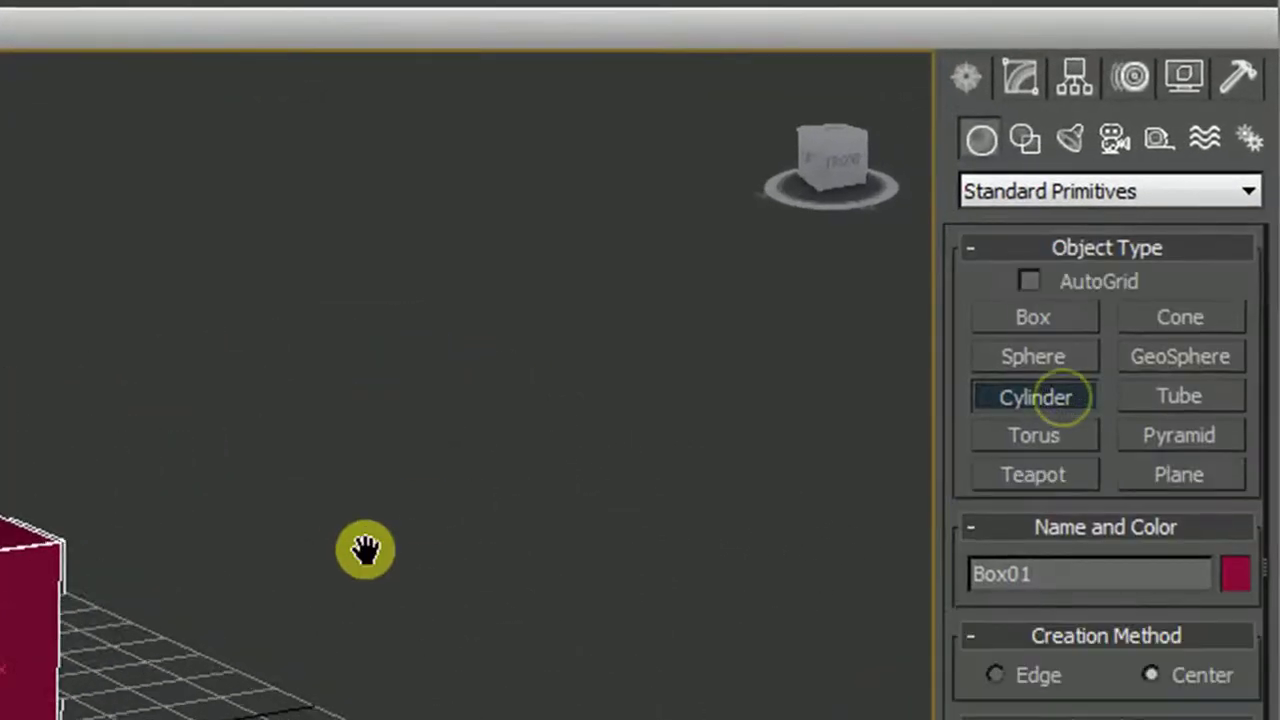
key(f)
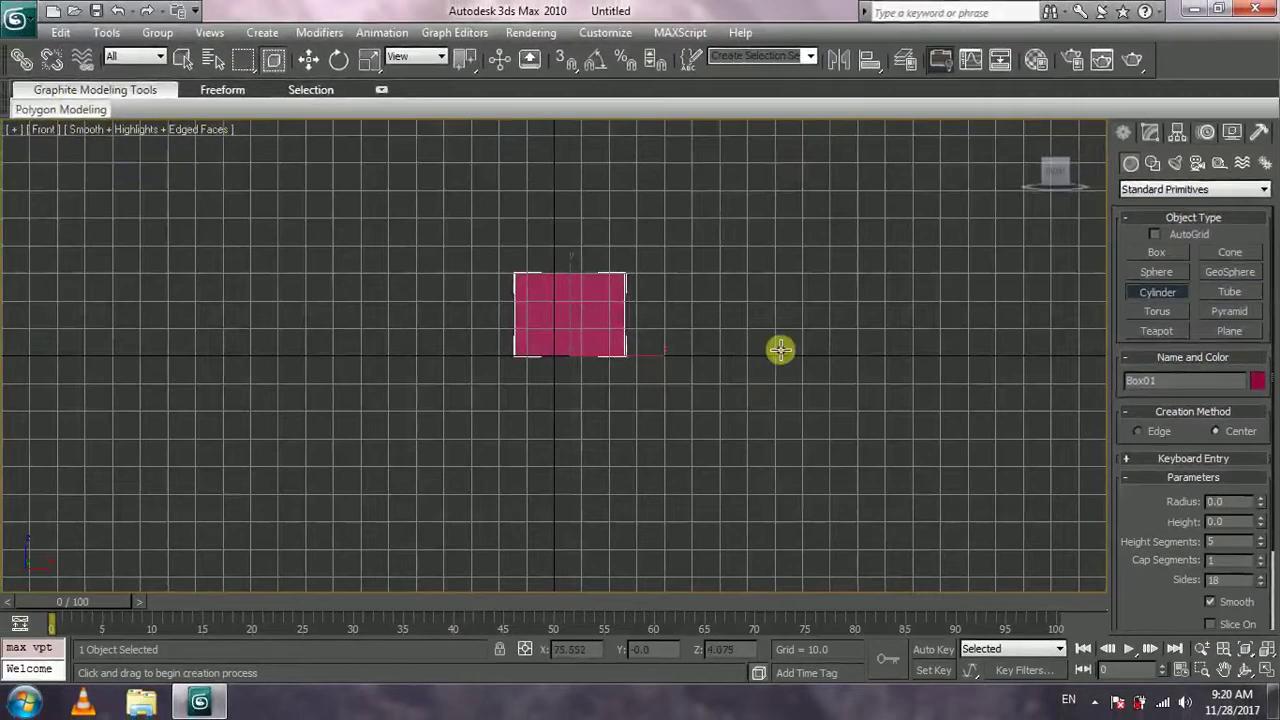
scroll(486, 323, up, 3)
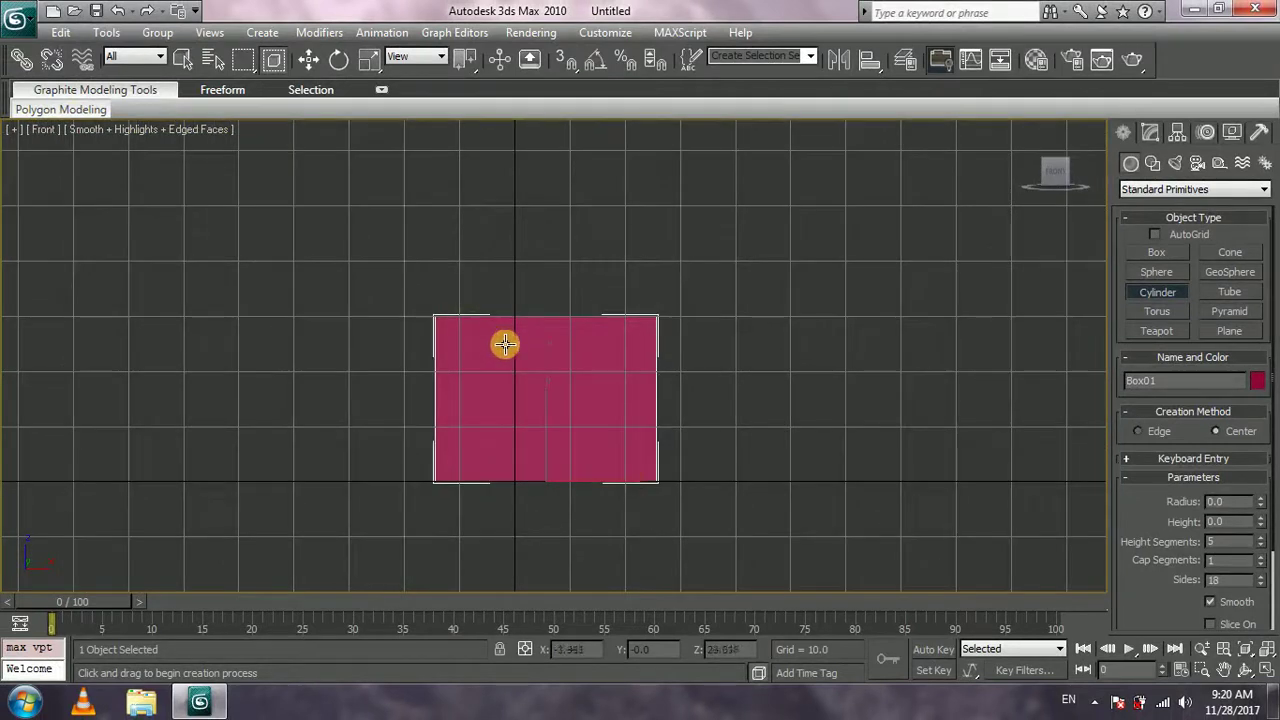
scroll(517, 369, up, 2)
drag(554, 314, 550, 383)
click(550, 382)
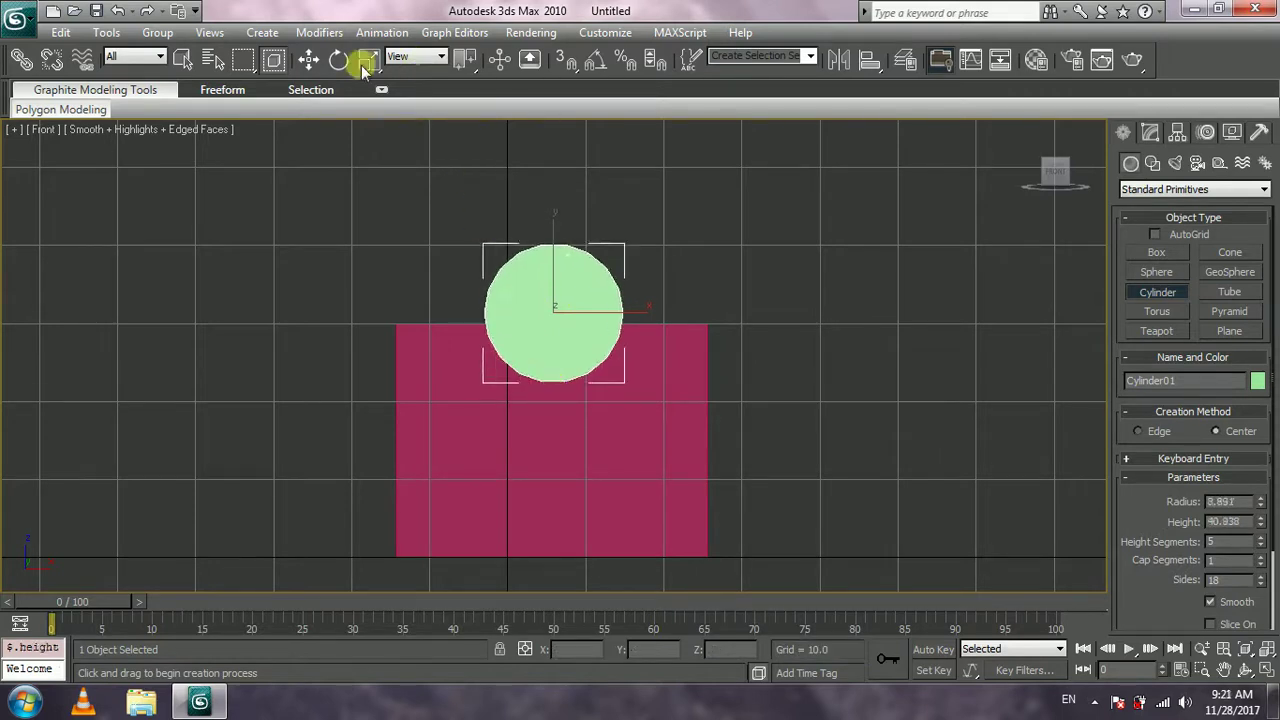
Move the cylinder along the Y axis in the perspective view to about Y 50, so it lies over the box
click(303, 58)
middle_drag(790, 318, 841, 359)
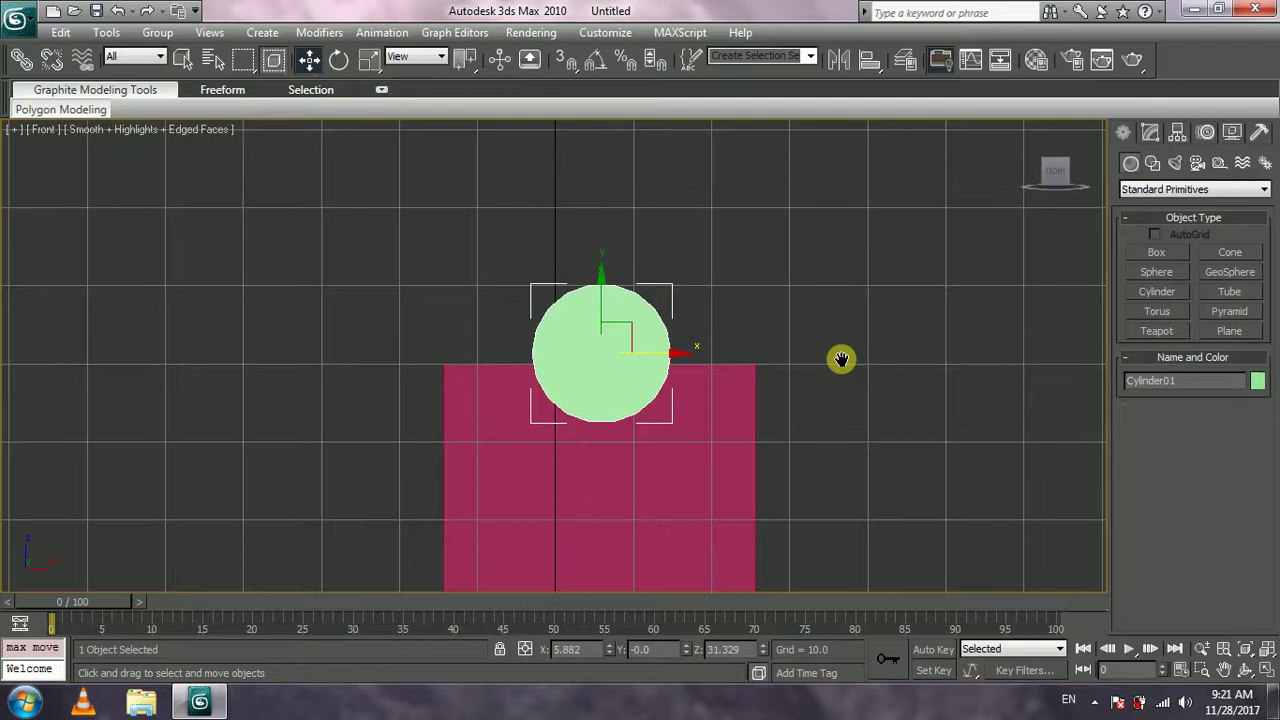
key(p)
alt+middle_drag(586, 383, 594, 500)
drag(534, 329, 254, 334)
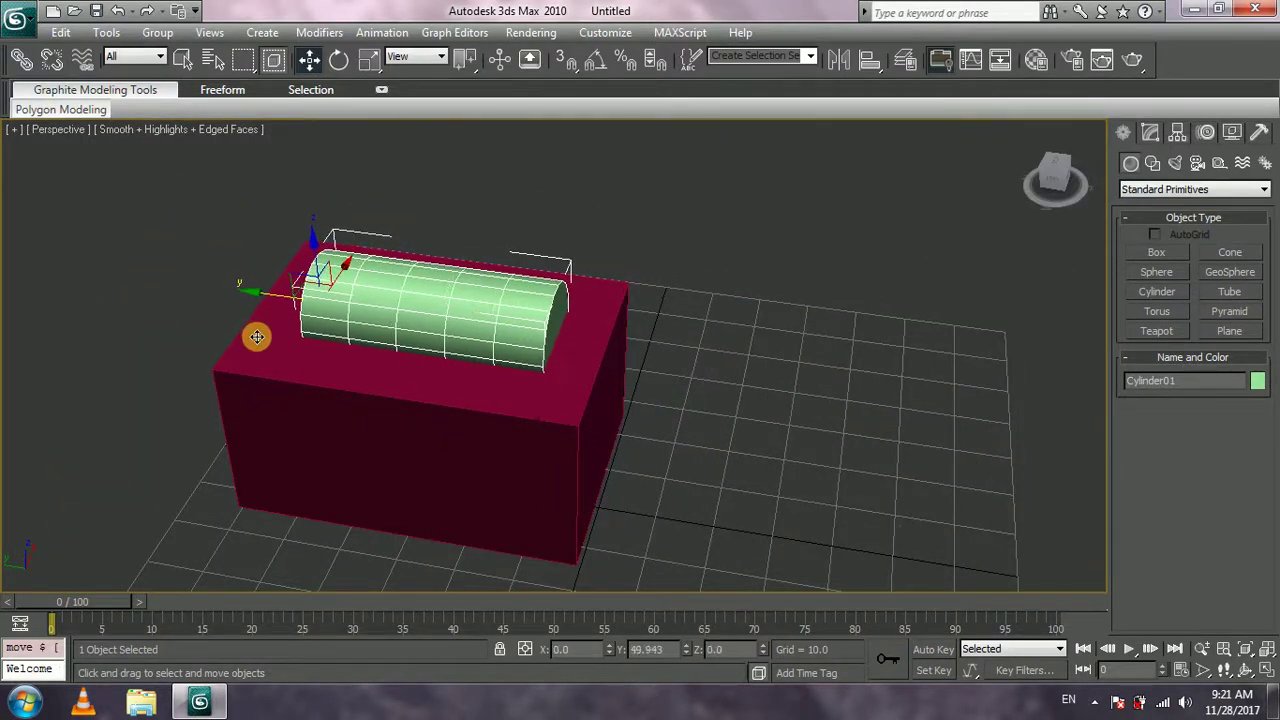
Set the cylinder's radius to 7 and height to 70, and slide it along Y until it overhangs both ends of the box
click(1177, 132)
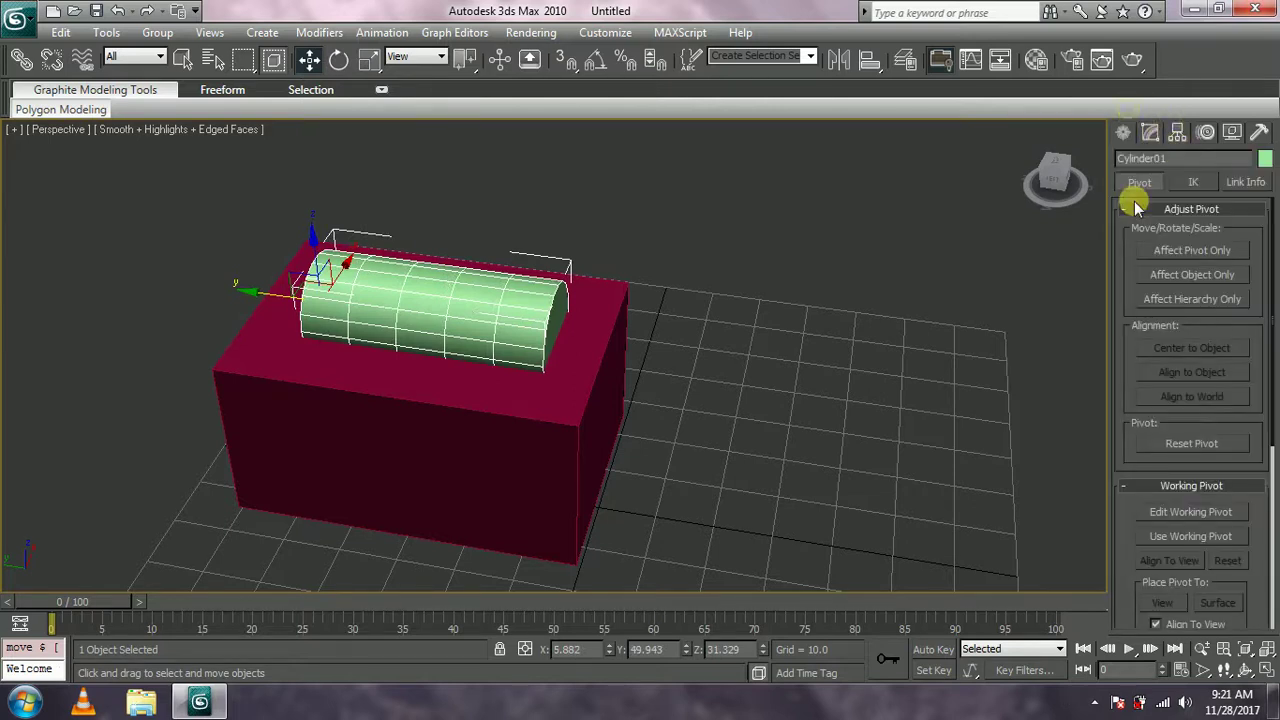
click(1150, 132)
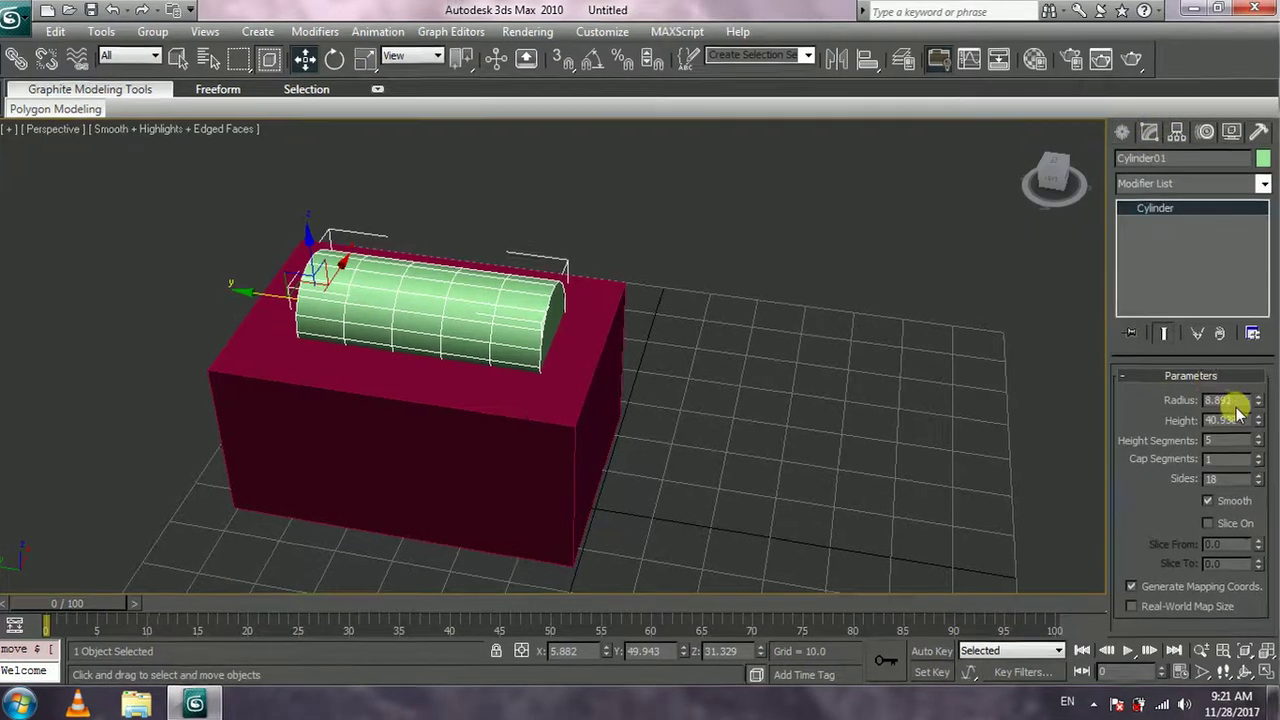
double_click(1230, 401)
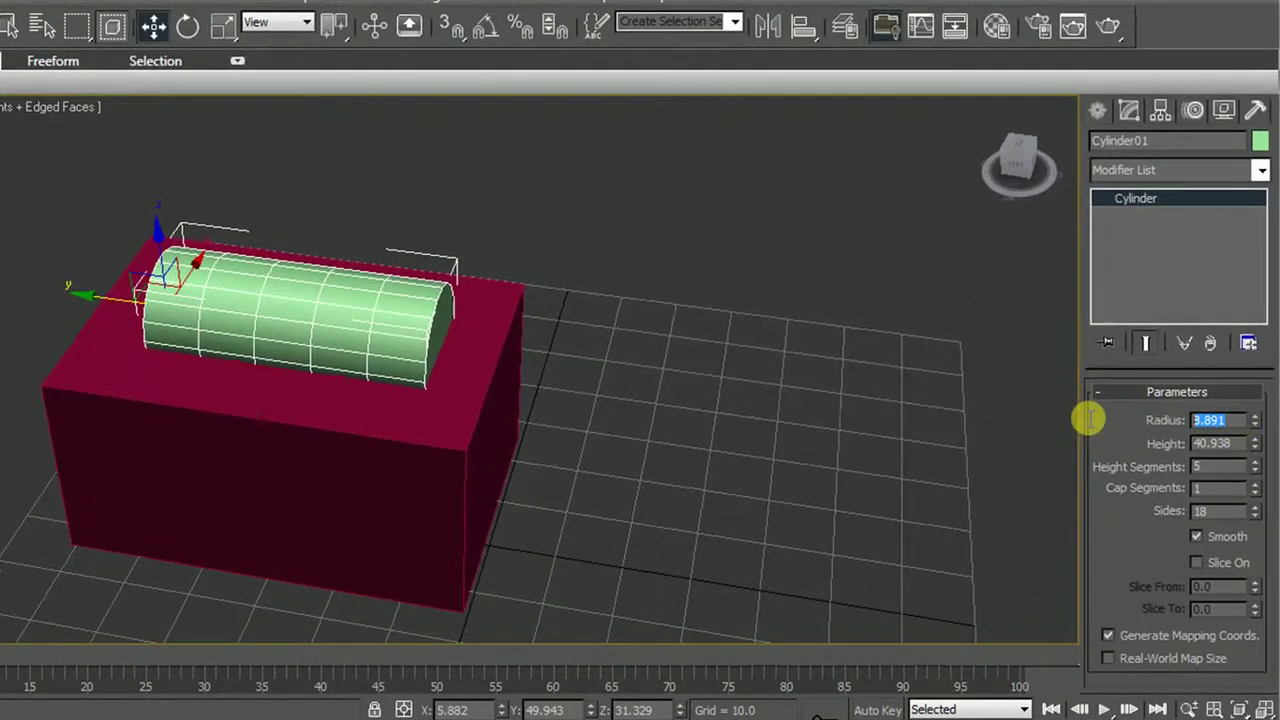
text(7)
double_click(1222, 443)
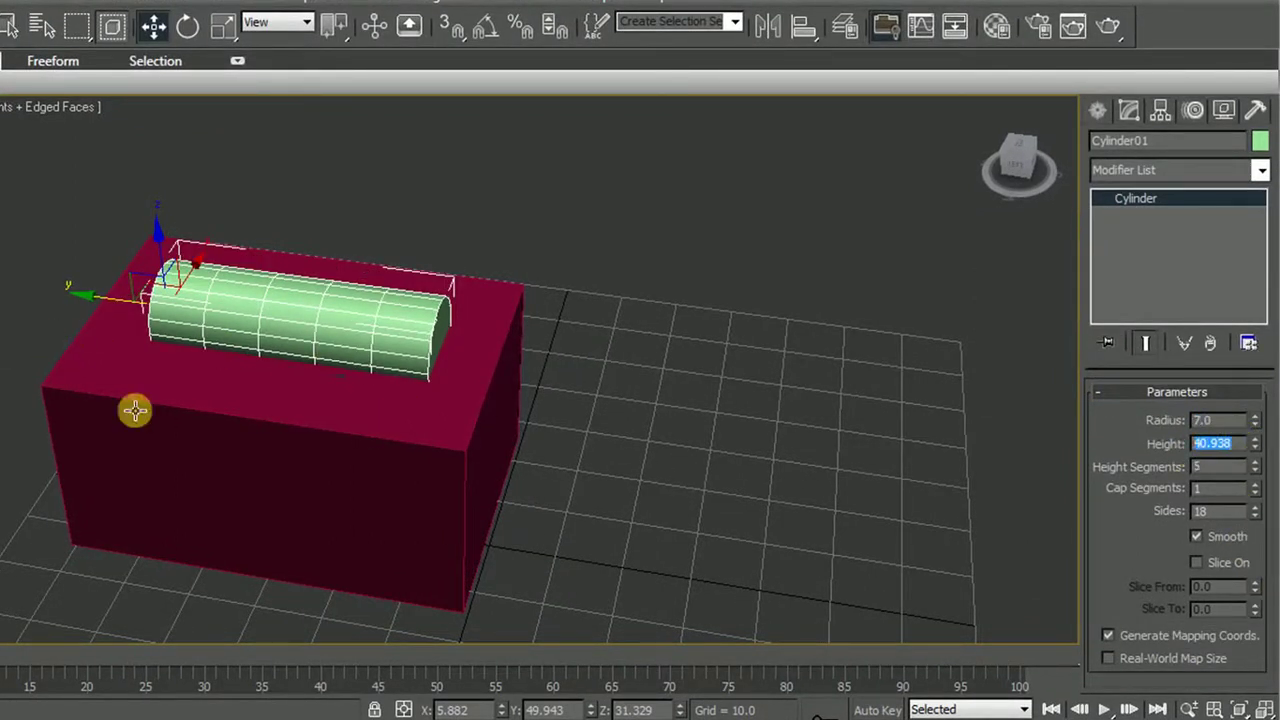
click(420, 436)
click(396, 336)
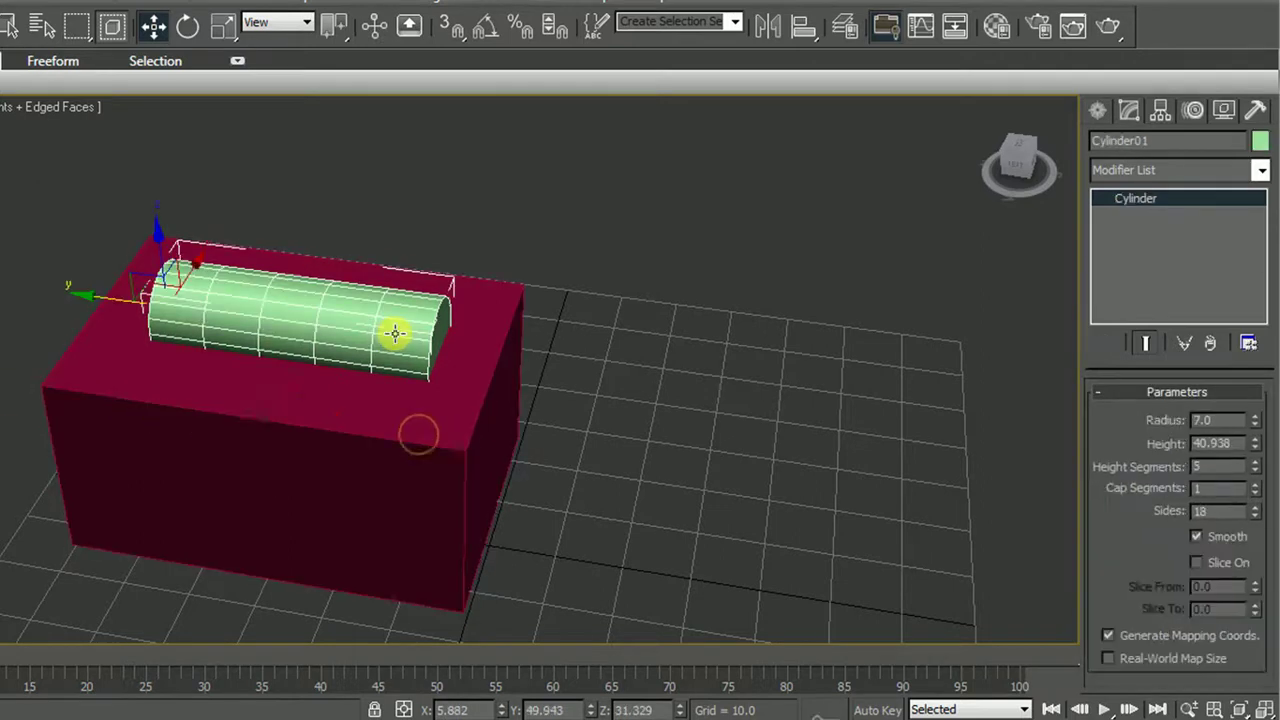
double_click(1226, 443)
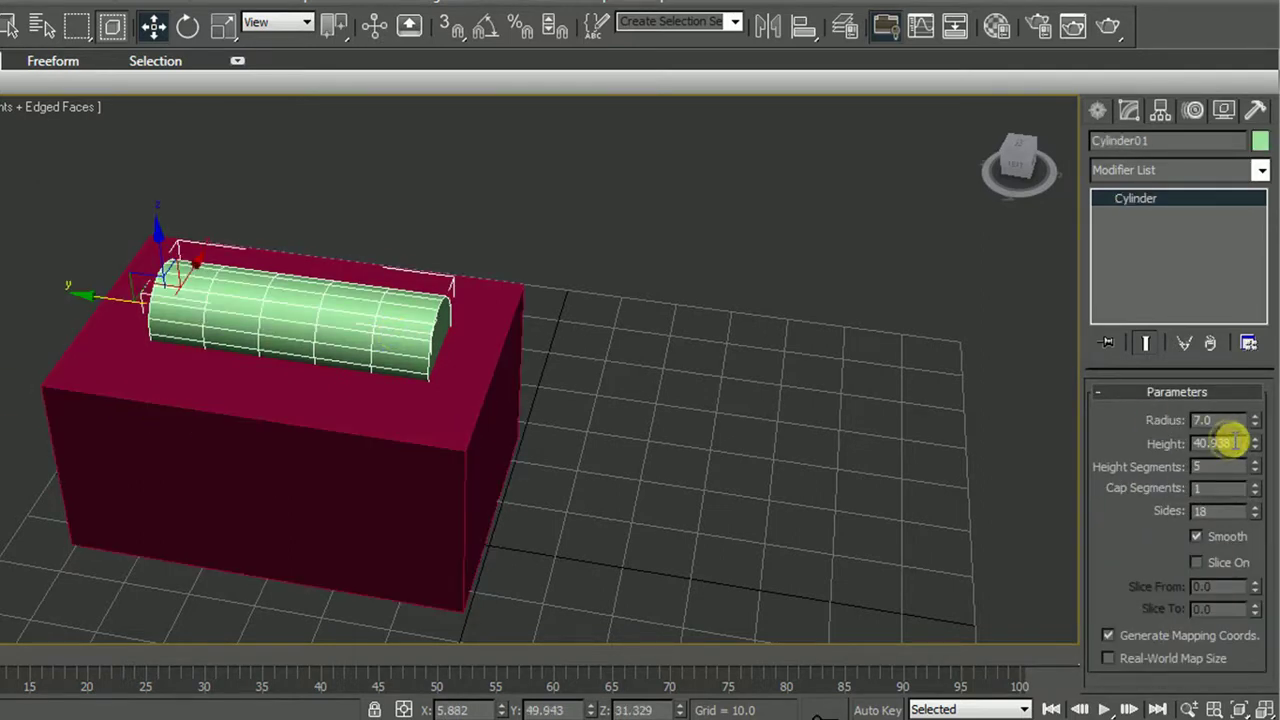
text(70)
key(Return)
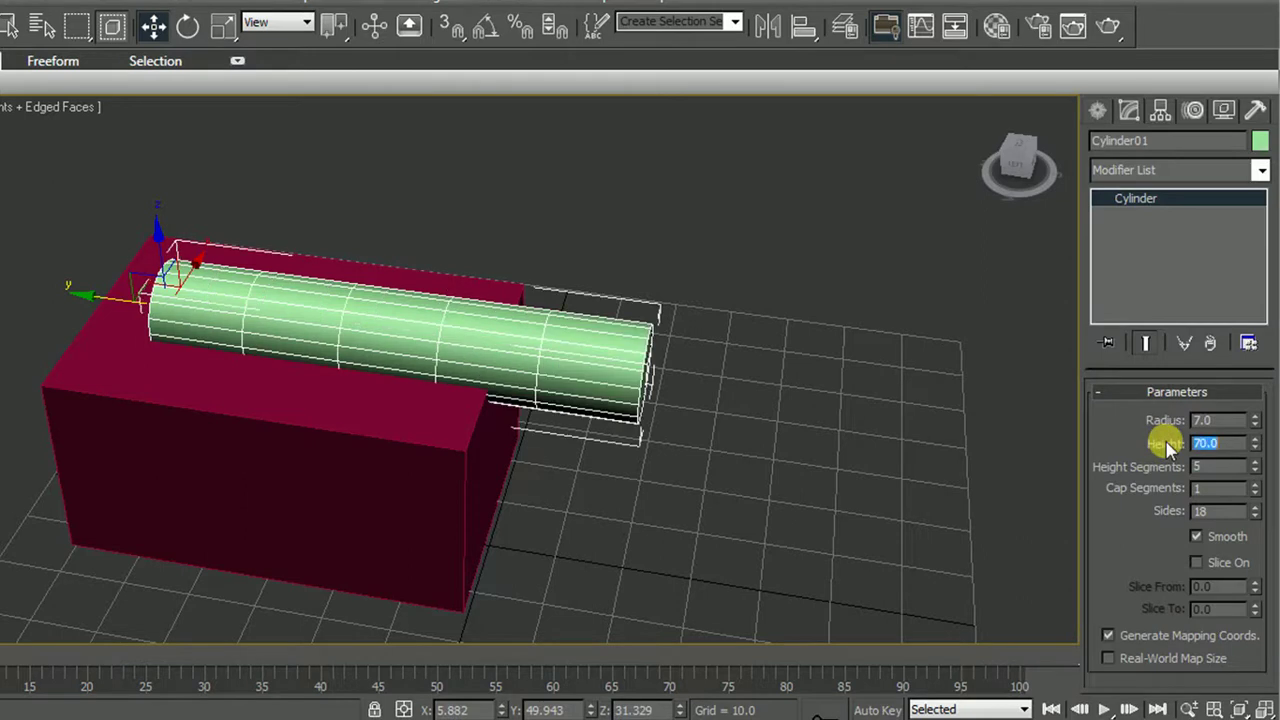
drag(98, 295, 11, 280)
alt+middle_drag(312, 483, 329, 443)
Subtract the cylinder from the box with a Boolean compound object, using Subtraction (A-B), to cut a round groove along the top
click(346, 405)
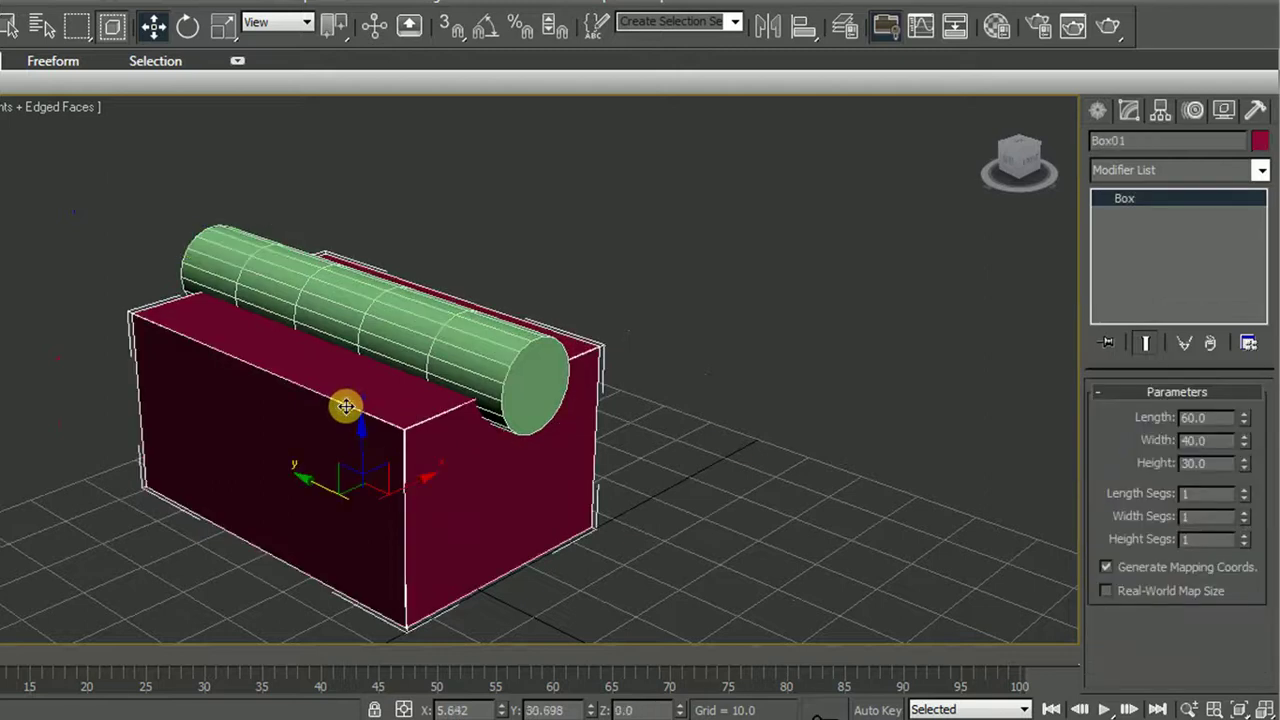
click(1099, 110)
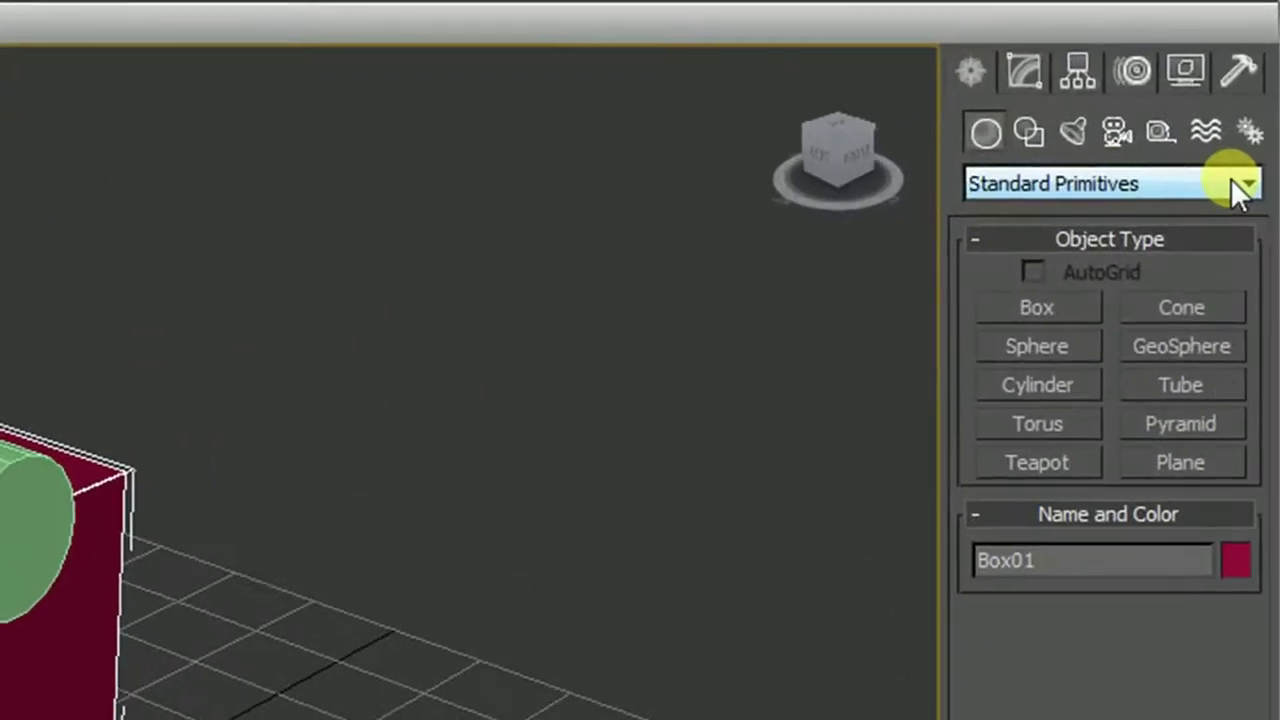
click(1142, 186)
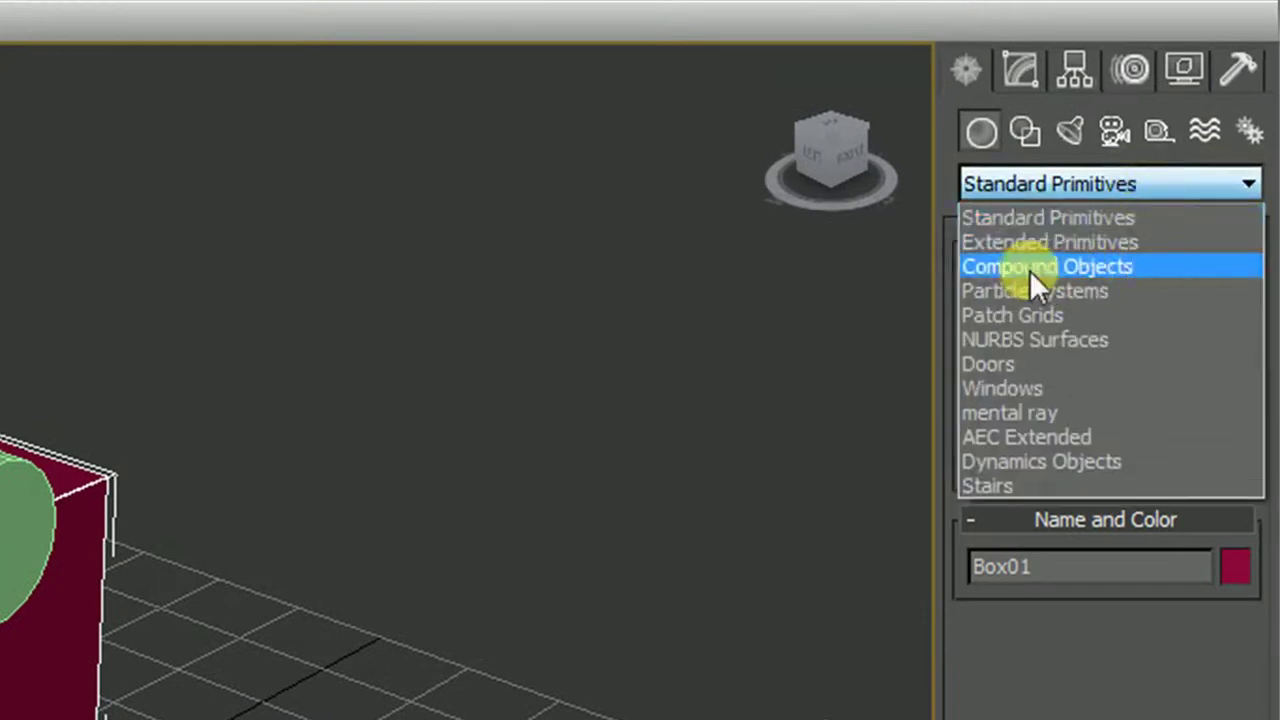
click(1144, 268)
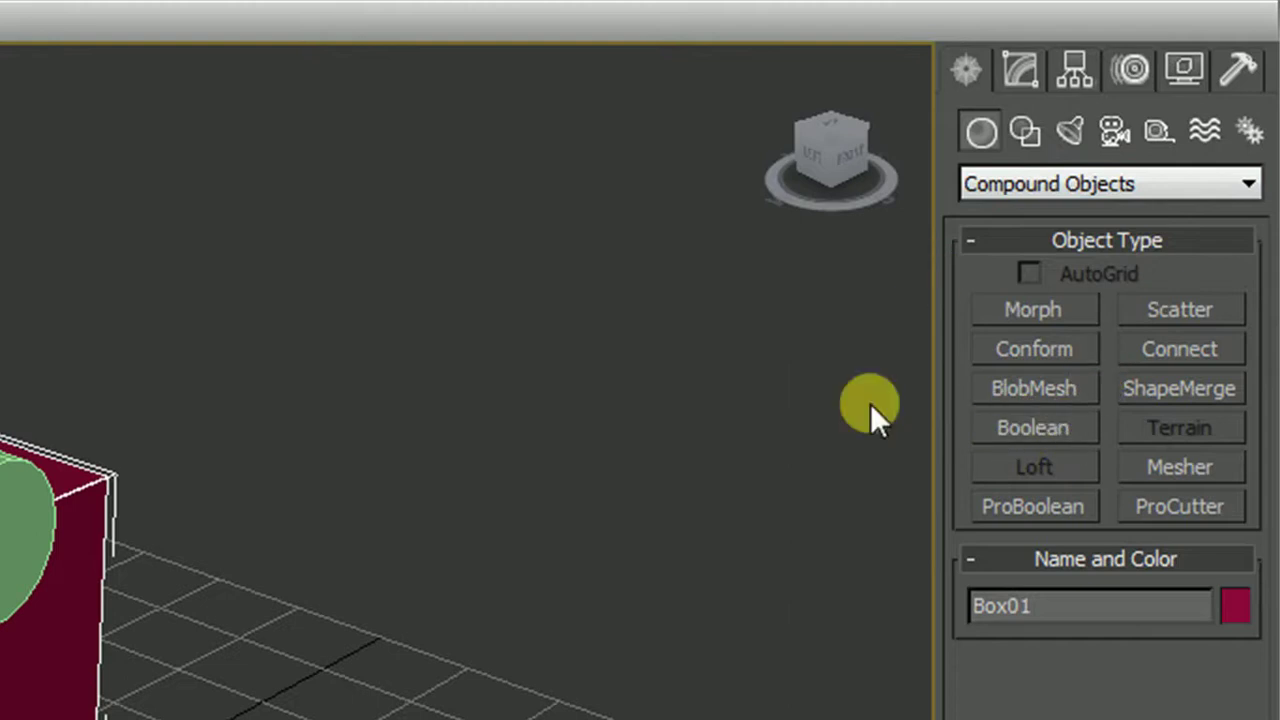
click(1054, 432)
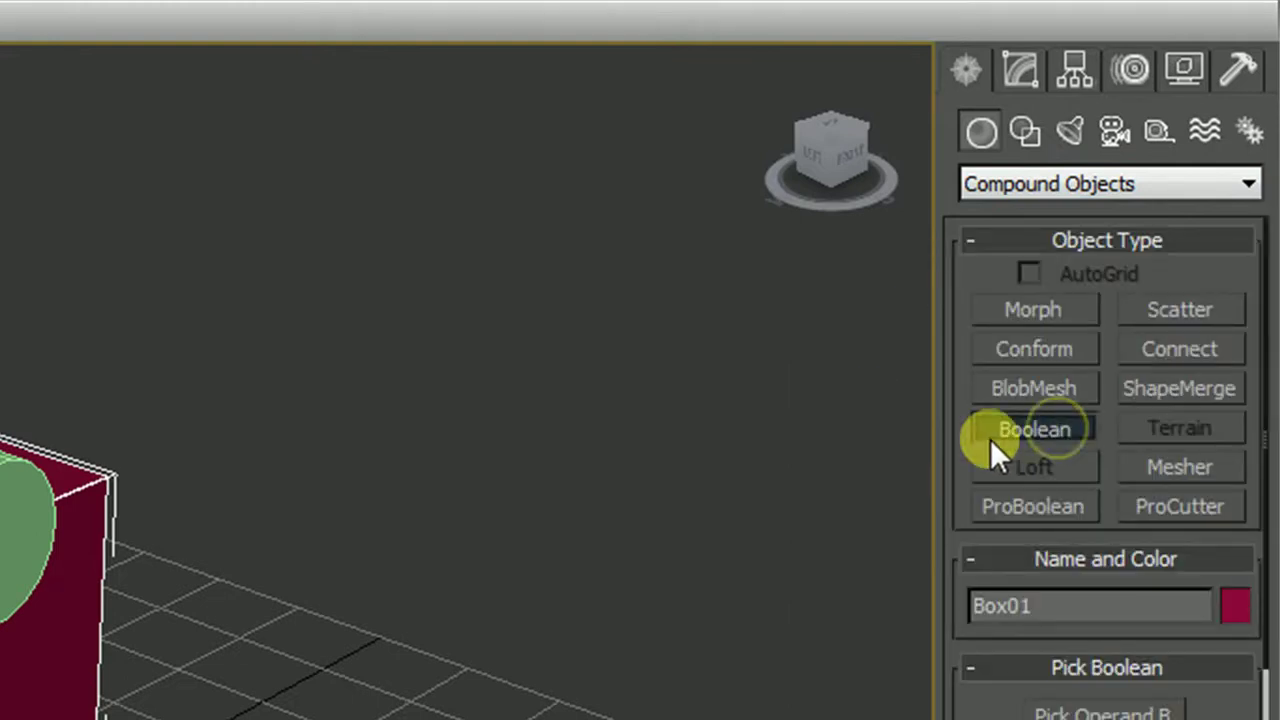
scroll(271, 700, up, 2)
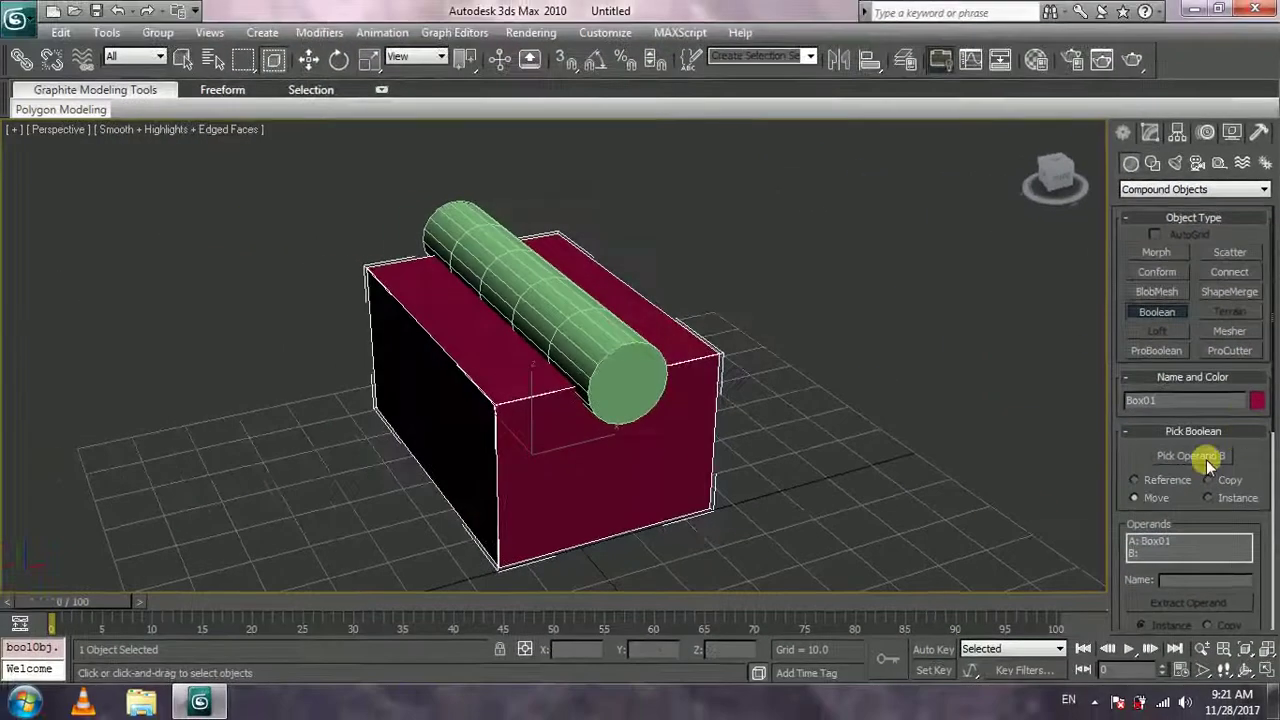
click(1222, 456)
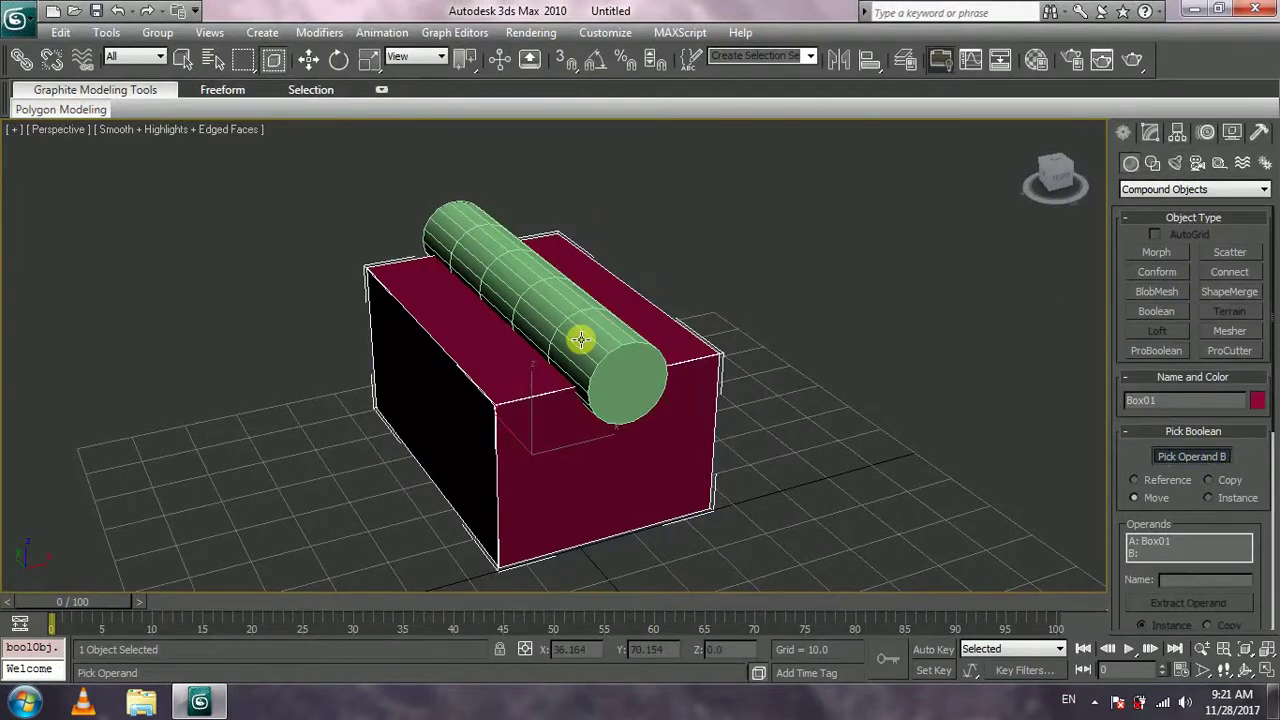
drag(1266, 466, 1246, 280)
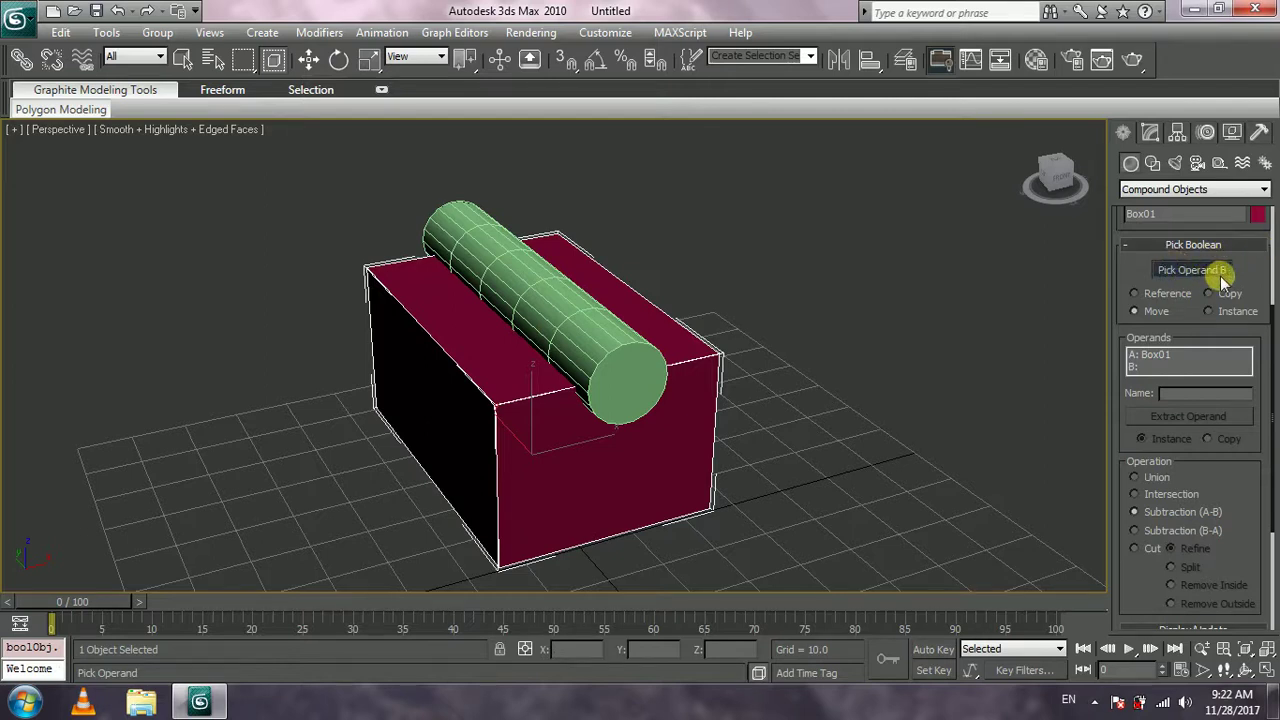
click(568, 302)
alt+middle_drag(691, 475, 609, 439)
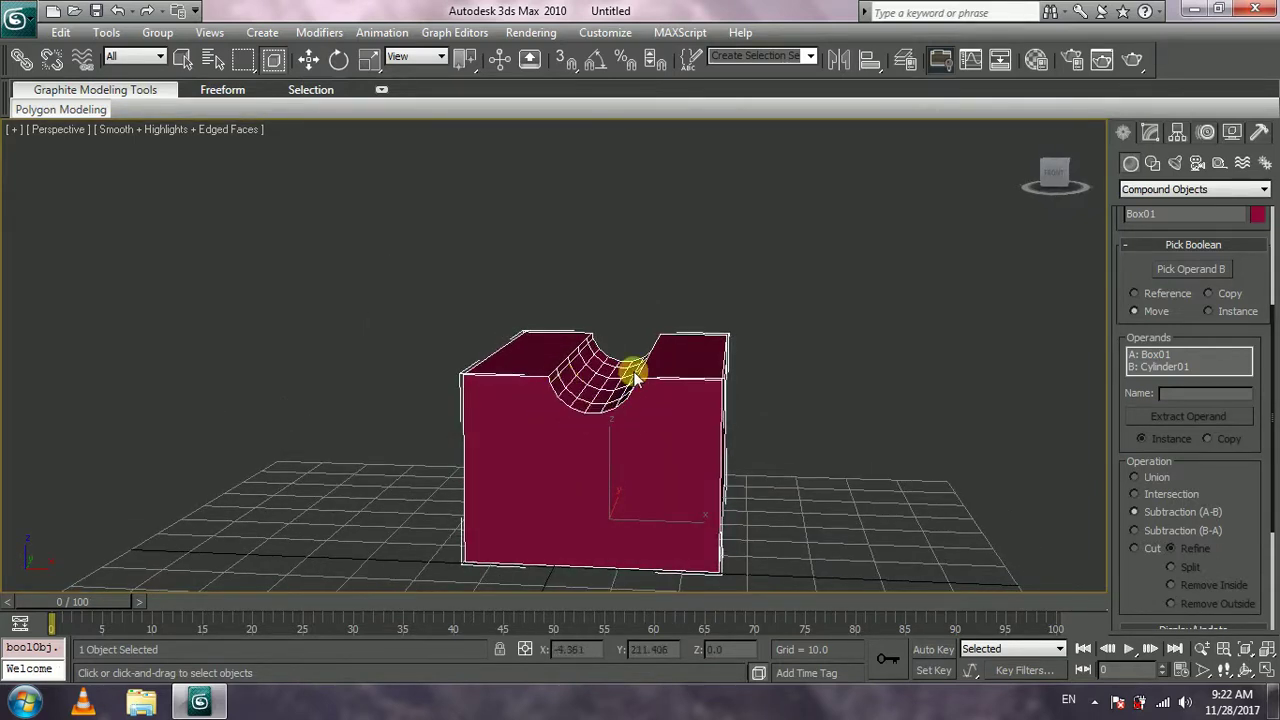
alt+middle_drag(514, 461, 583, 514)
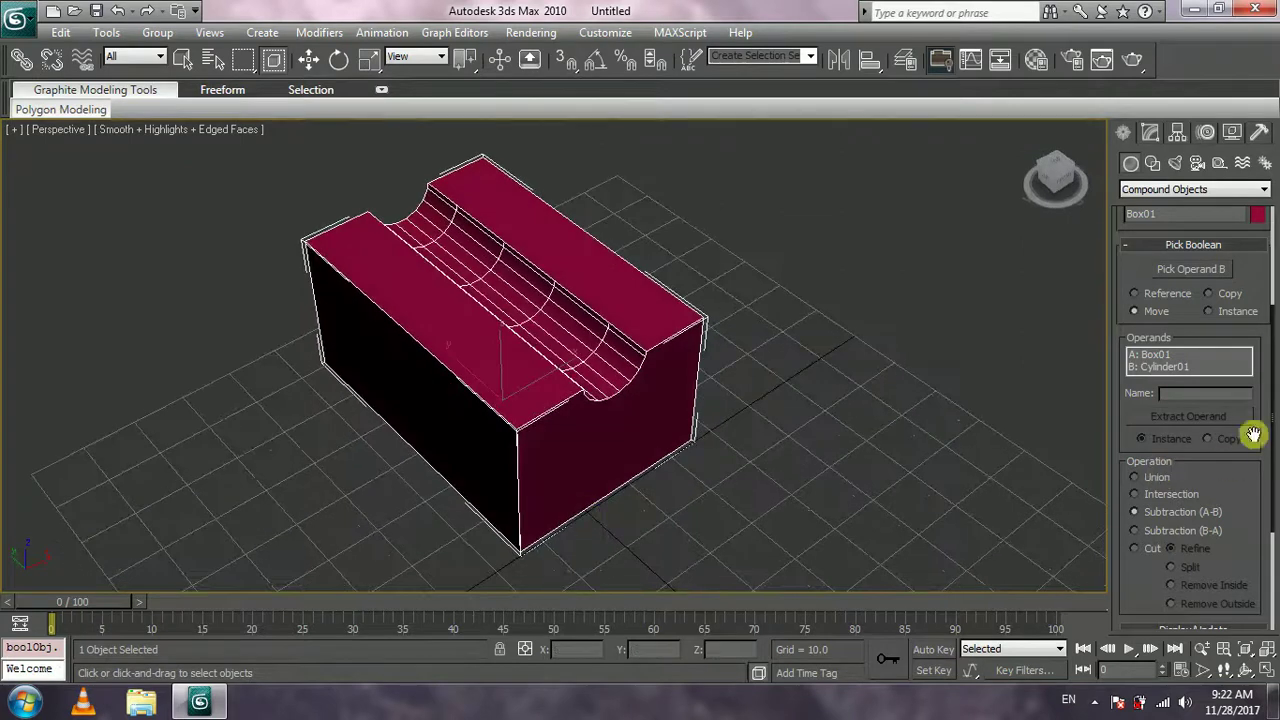
drag(1256, 275, 1254, 474)
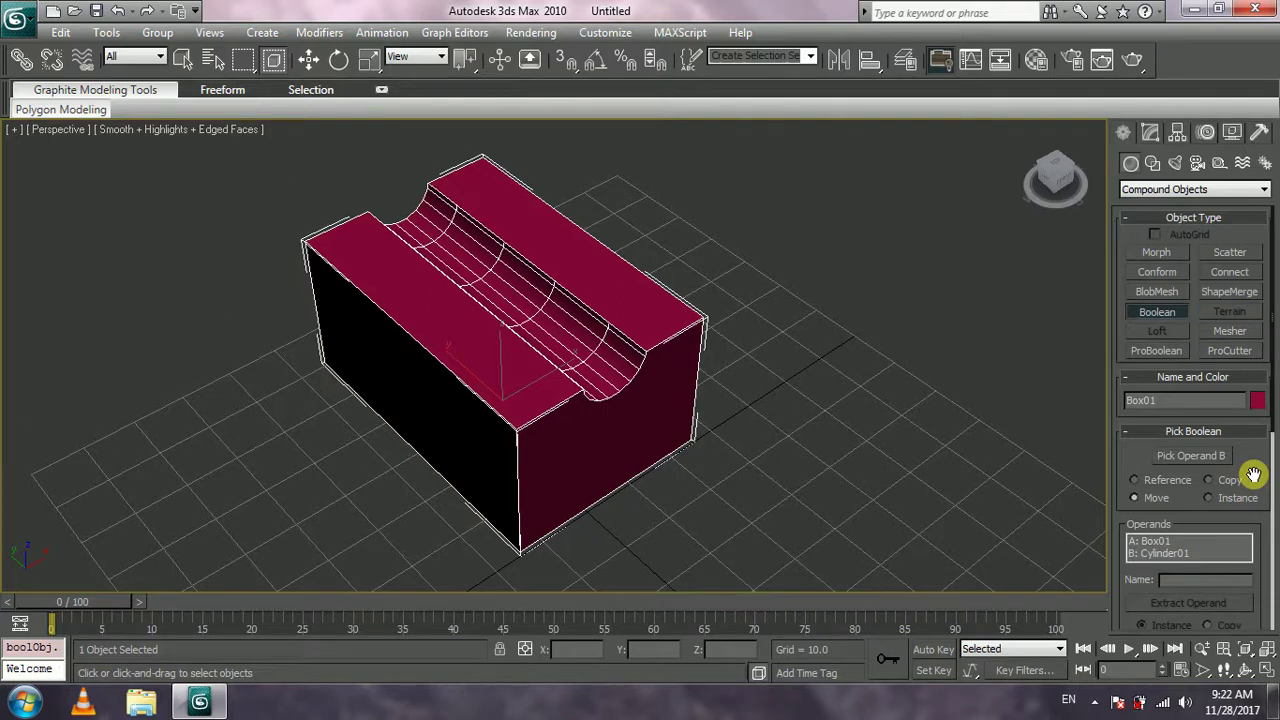
click(308, 59)
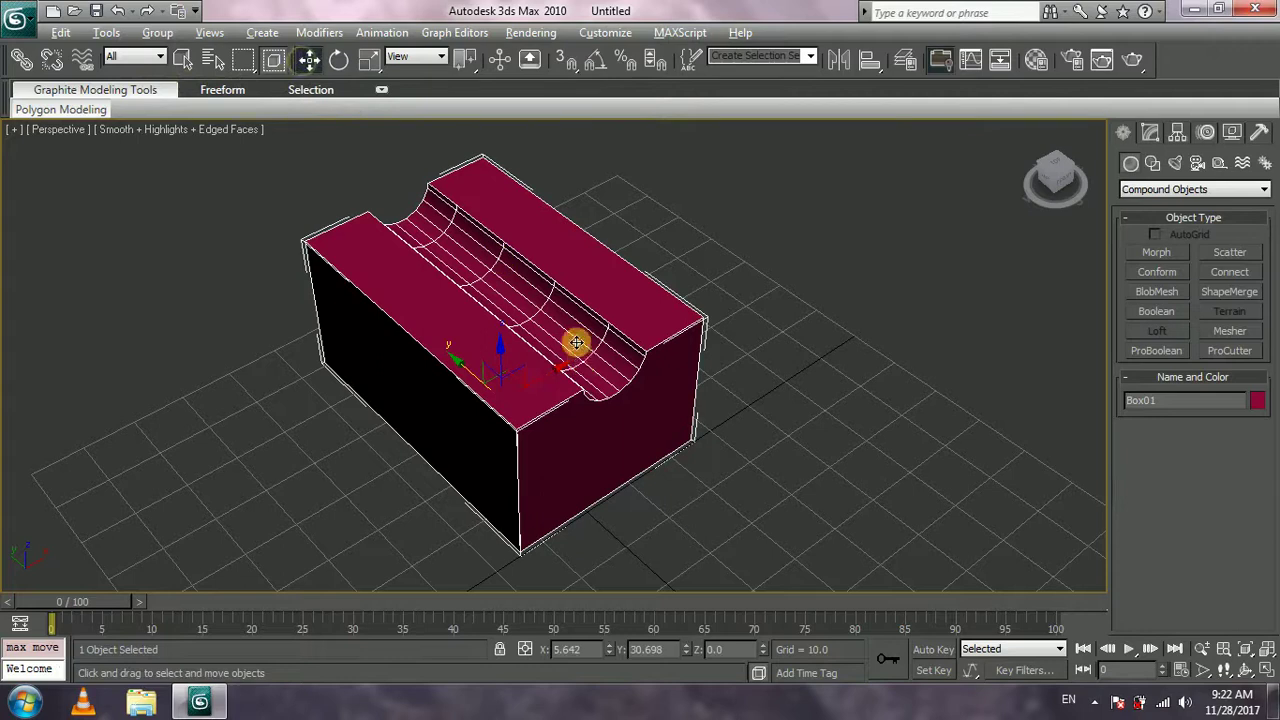
alt+middle_drag(577, 343, 551, 329)
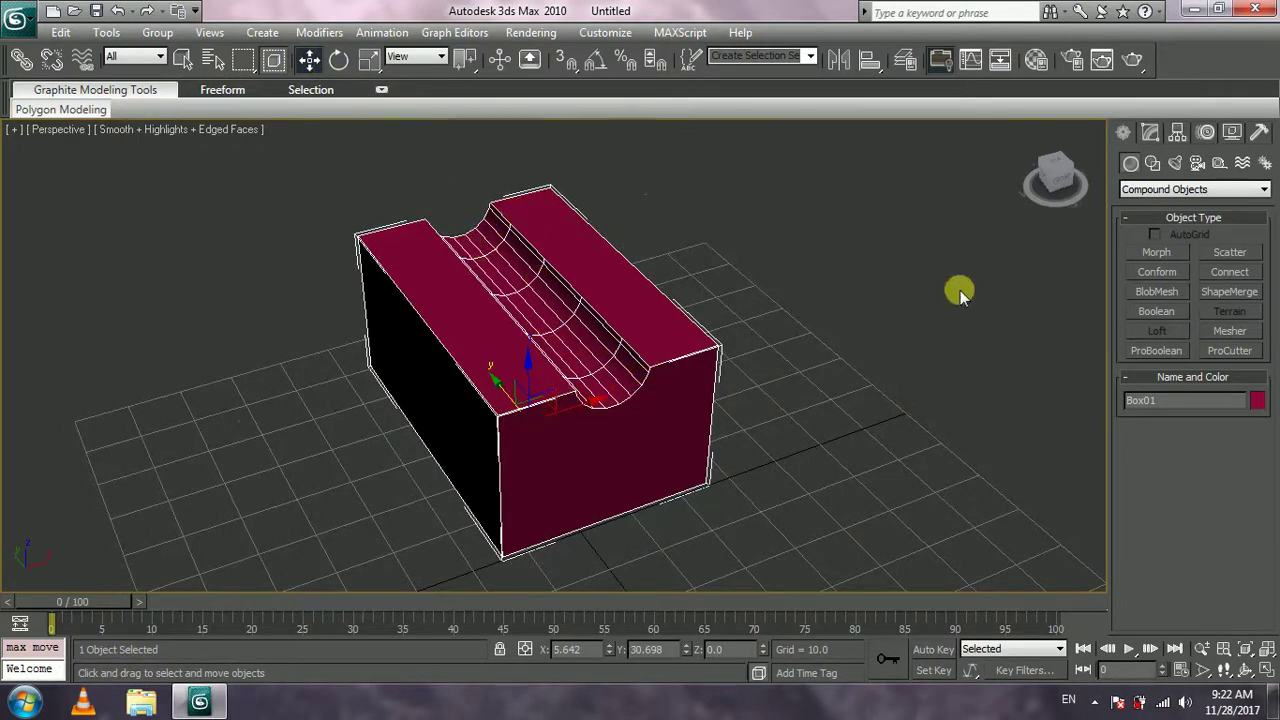
Create a plane over the grooved box in the top view, about 58.6 long and 38.9 wide
click(1191, 188)
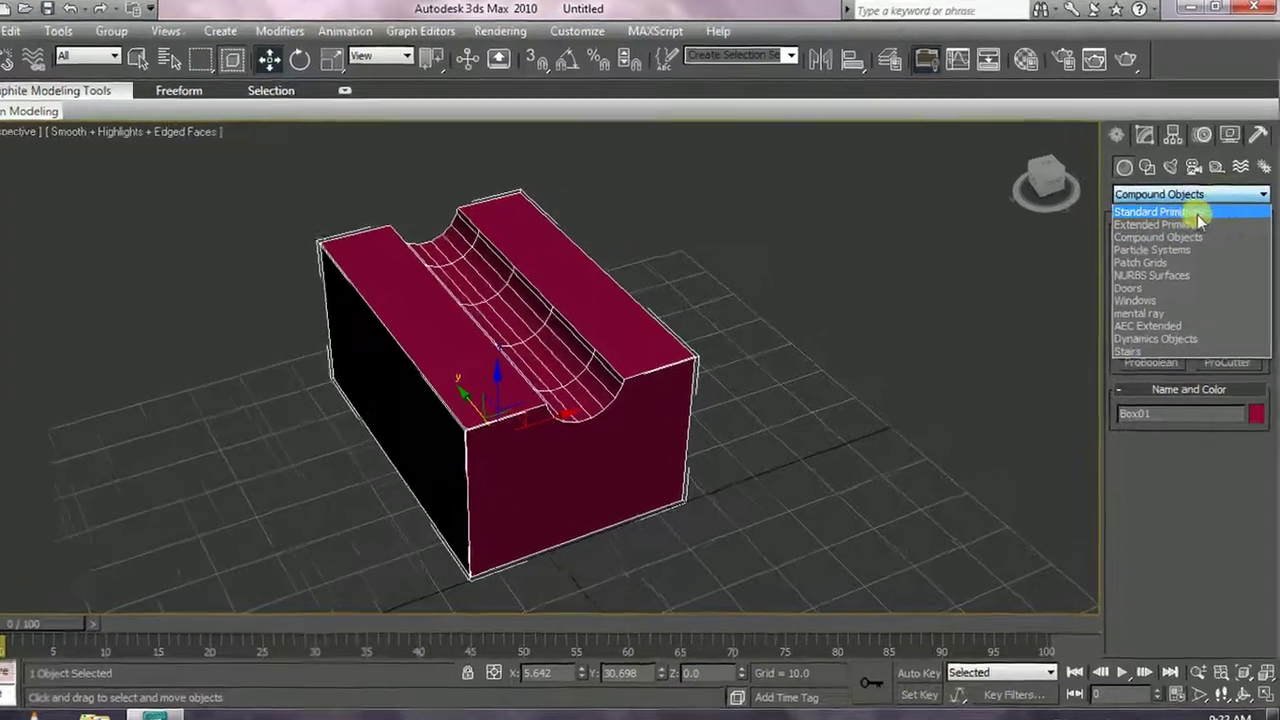
click(1200, 207)
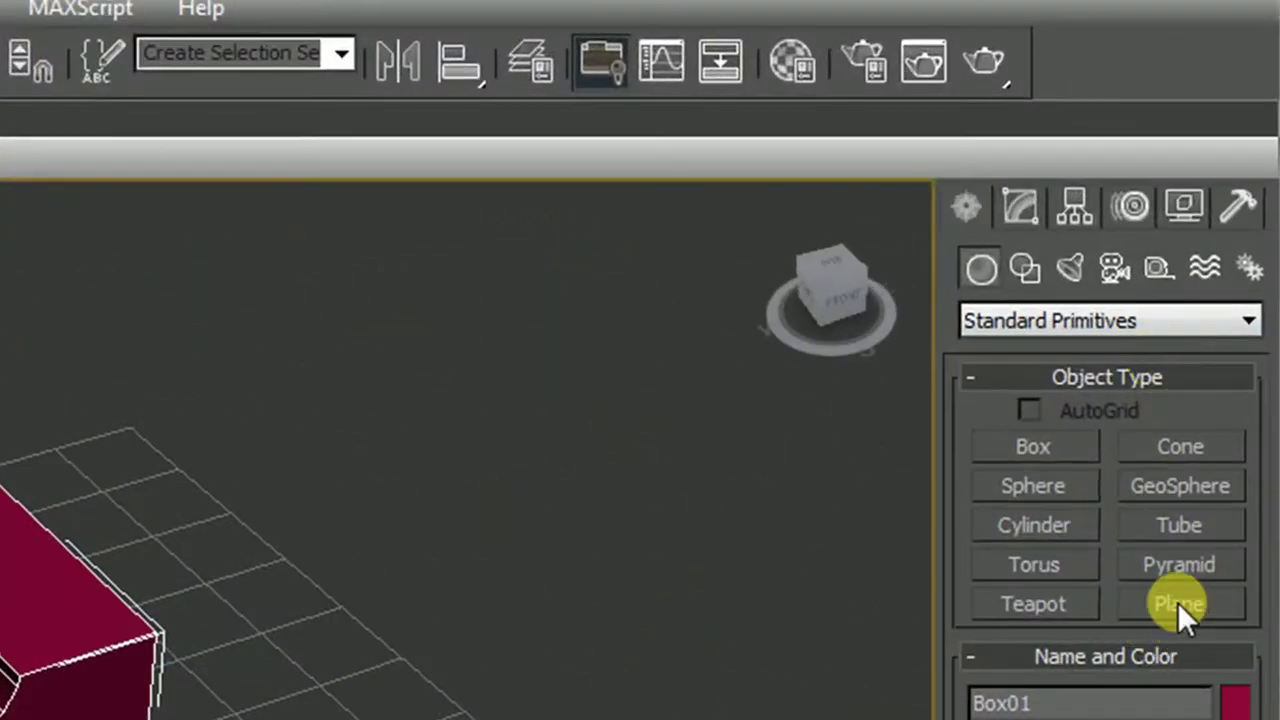
click(1177, 602)
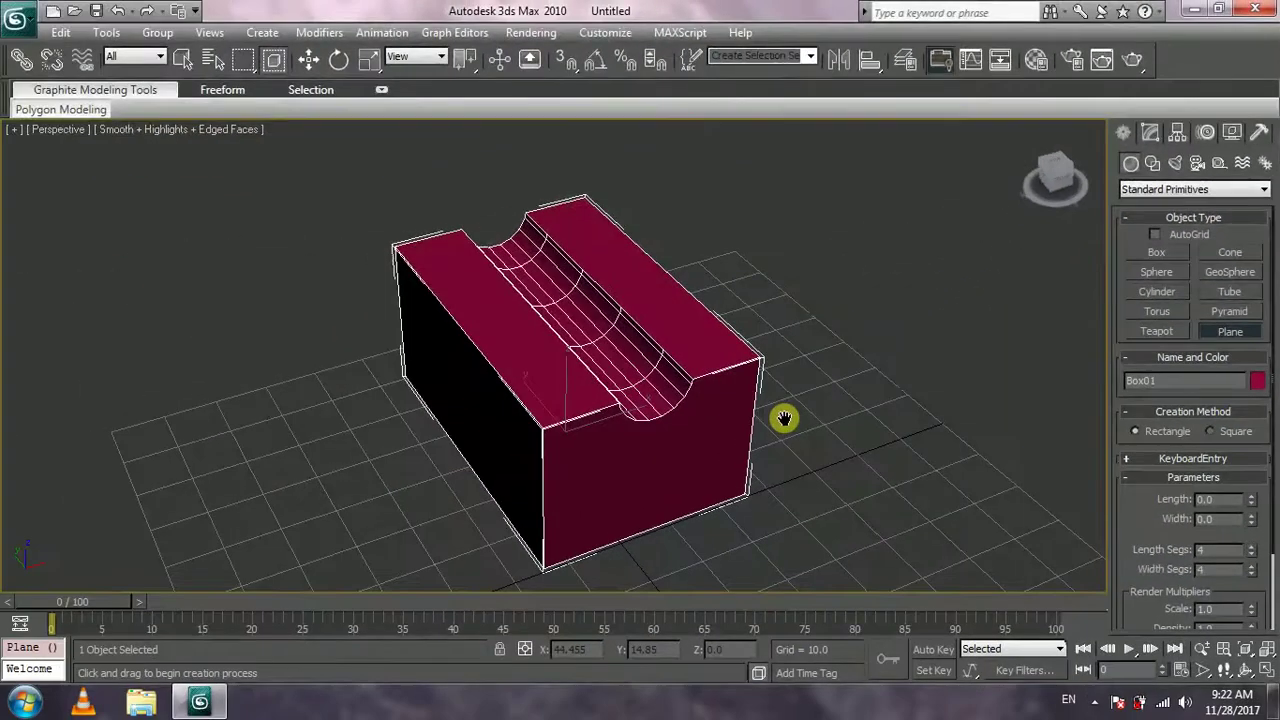
key(t)
scroll(686, 323, up, 6)
scroll(695, 408, down, 5)
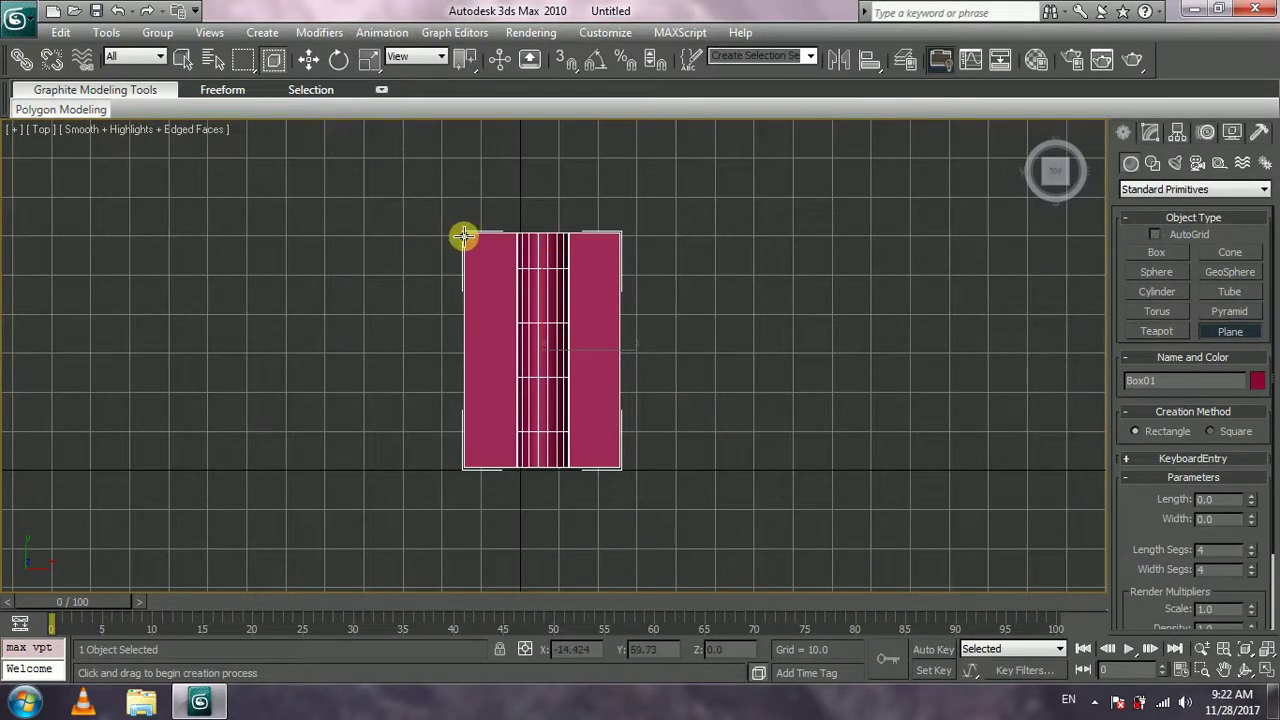
drag(463, 232, 616, 461)
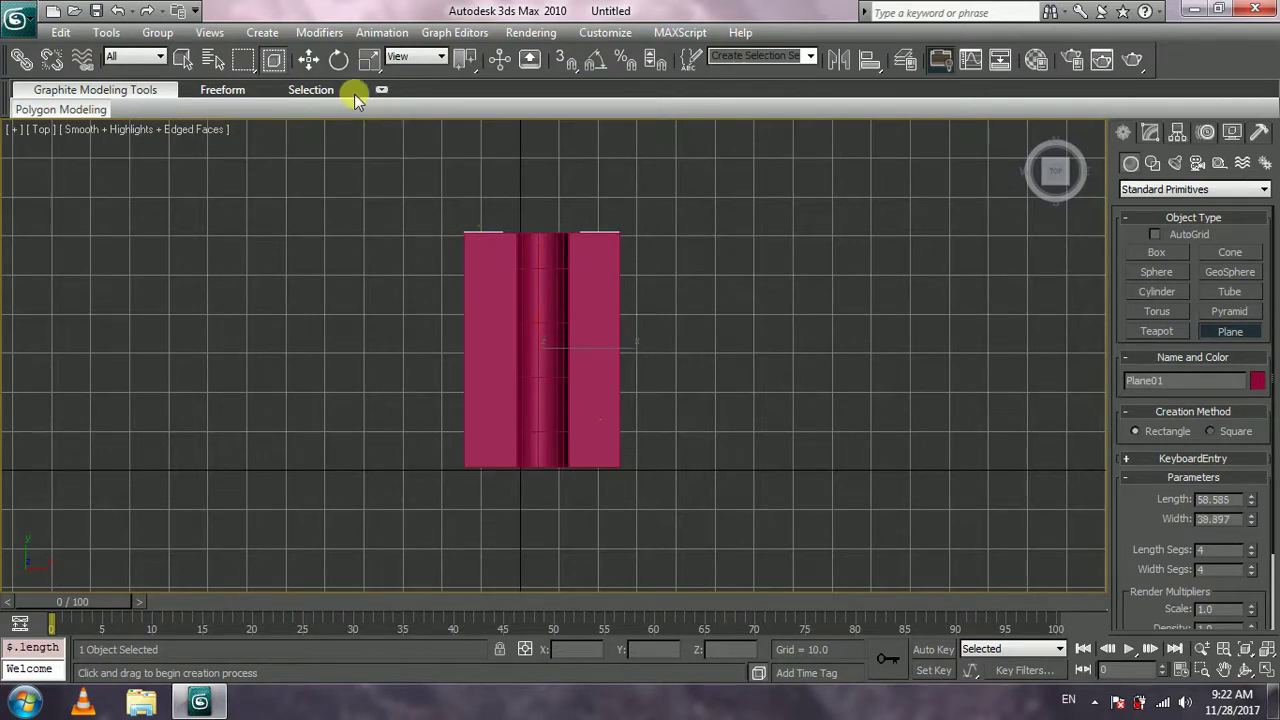
Raise the plane along Z in the perspective view to about 27.8, so it lies inside the groove just below the rim
click(314, 65)
middle_drag(413, 235, 417, 251)
scroll(434, 240, up, 2)
key(p)
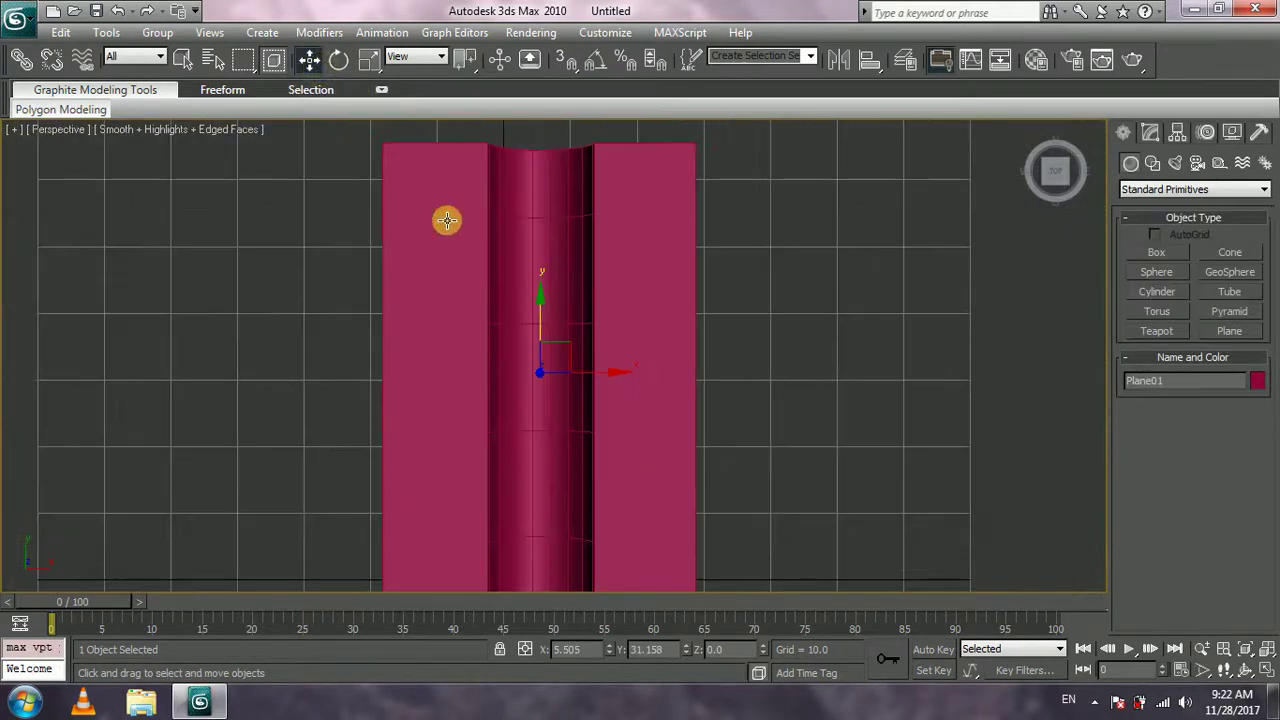
alt+middle_drag(538, 311, 591, 343)
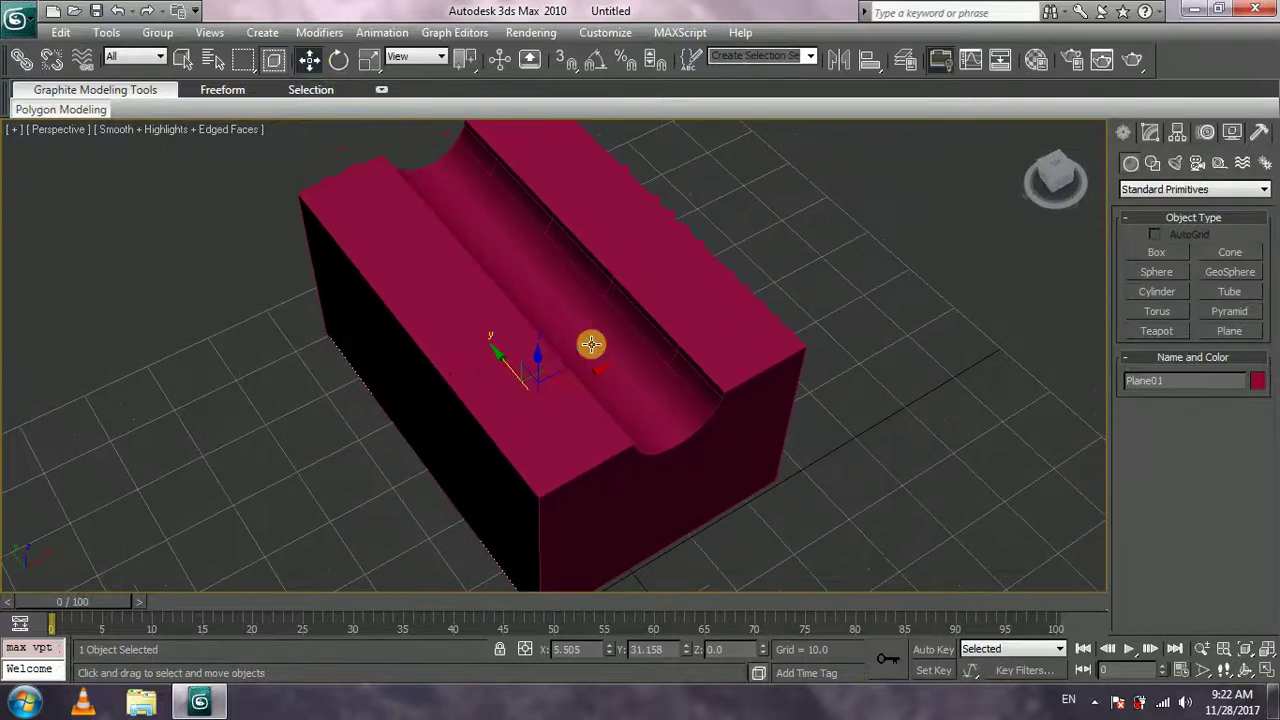
drag(536, 351, 543, 214)
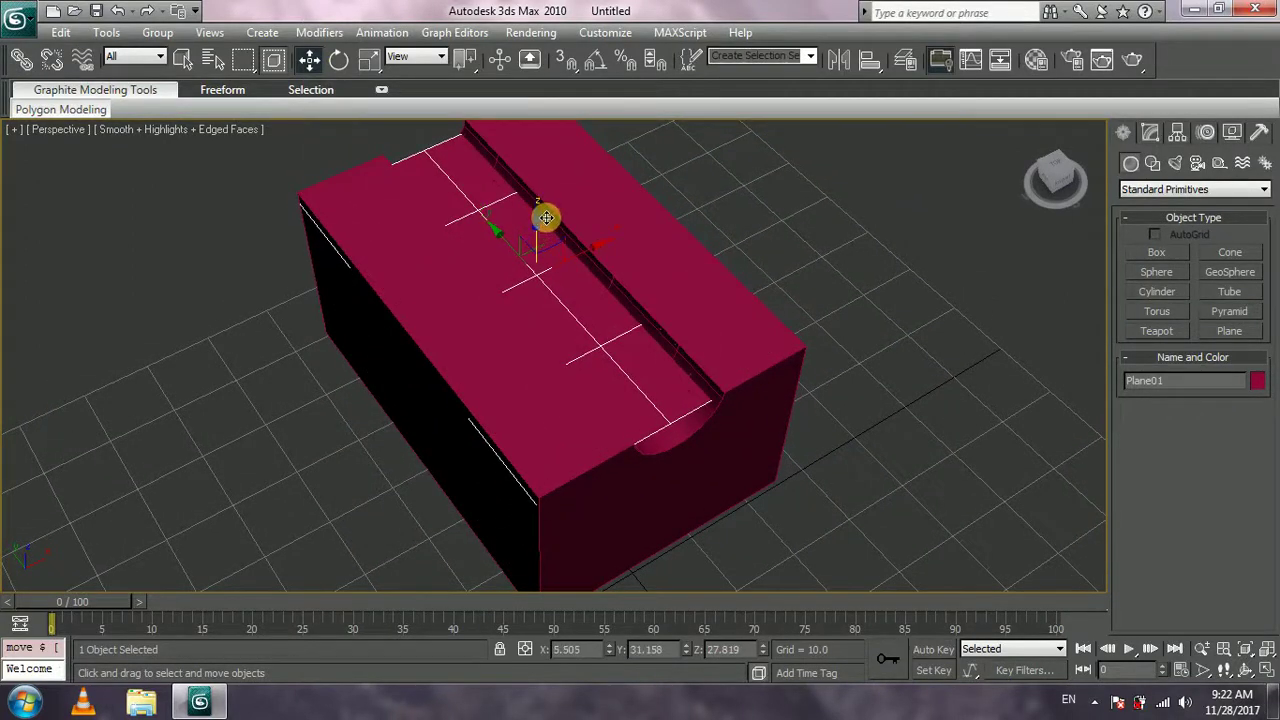
Change the plane's object color to light green and raise it slightly closer to the groove's rim
click(1257, 380)
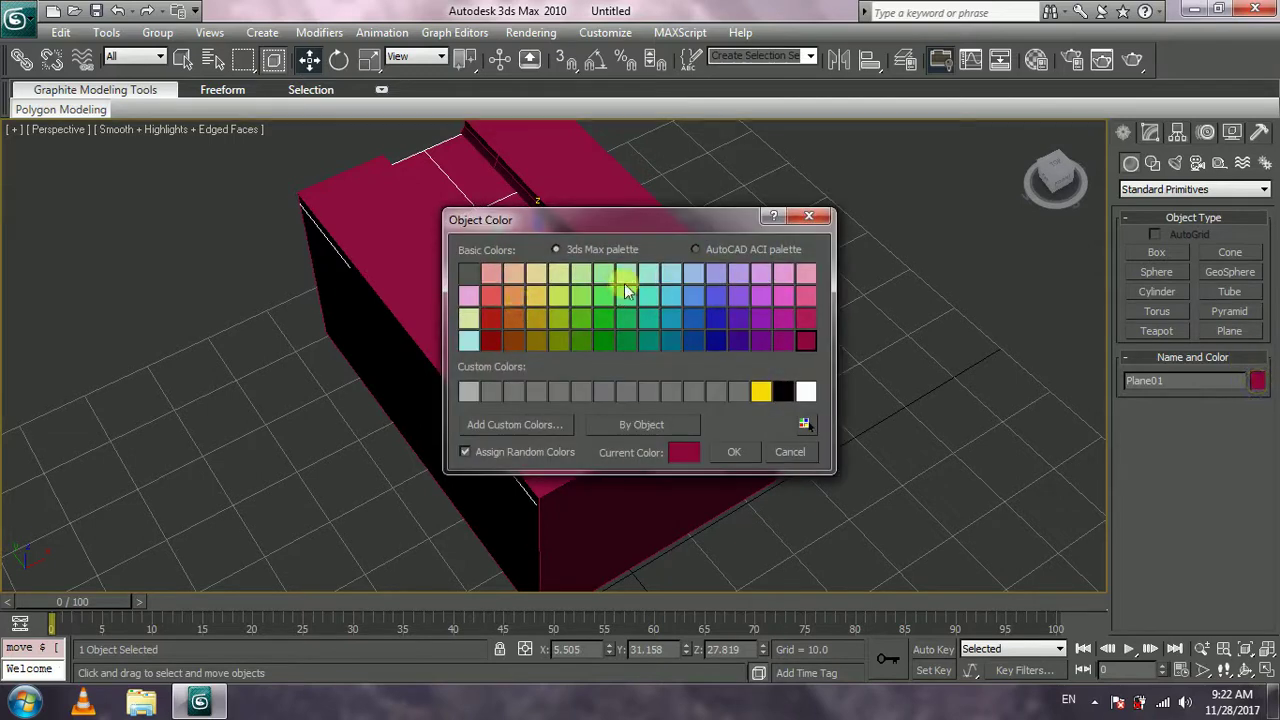
click(737, 451)
alt+middle_drag(864, 508, 830, 520)
drag(527, 197, 527, 190)
alt+middle_drag(950, 391, 683, 211)
click(928, 425)
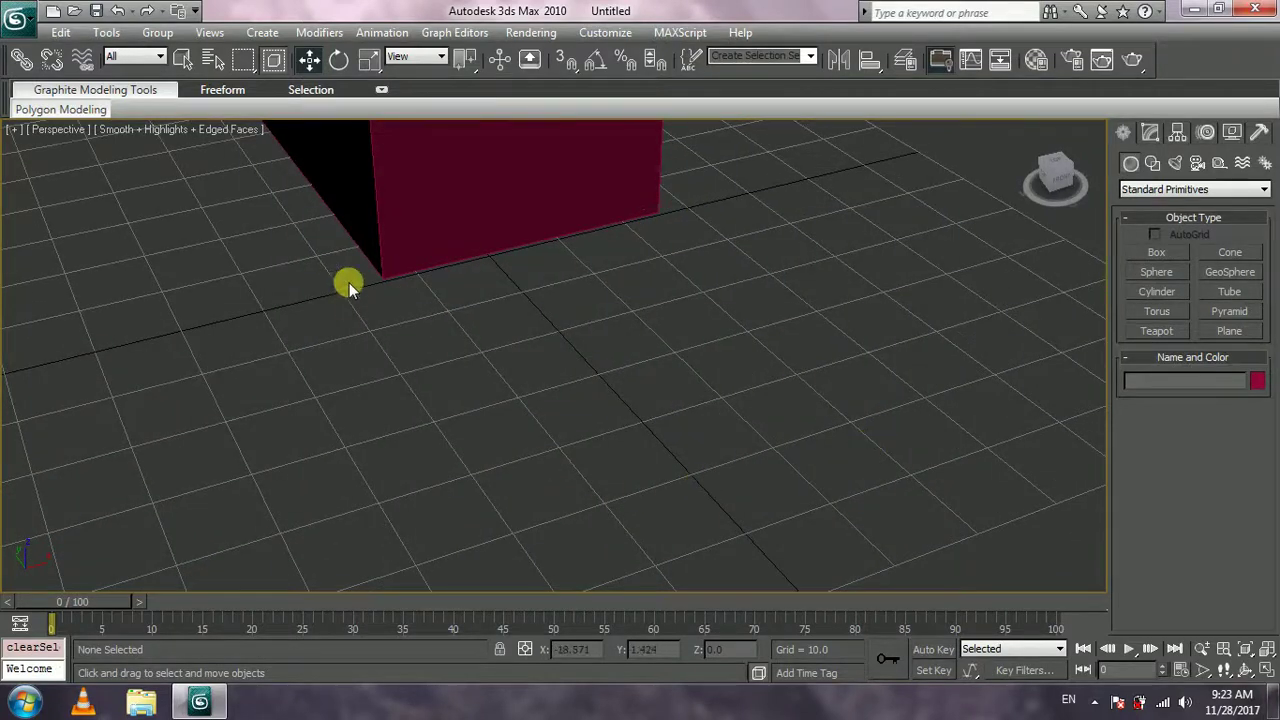
Create a second plane on the ground in front of the box in the top view, about 54.3 long and 45 wide
click(1231, 331)
middle_drag(780, 454, 786, 467)
key(t)
scroll(594, 409, up, 3)
drag(424, 260, 672, 561)
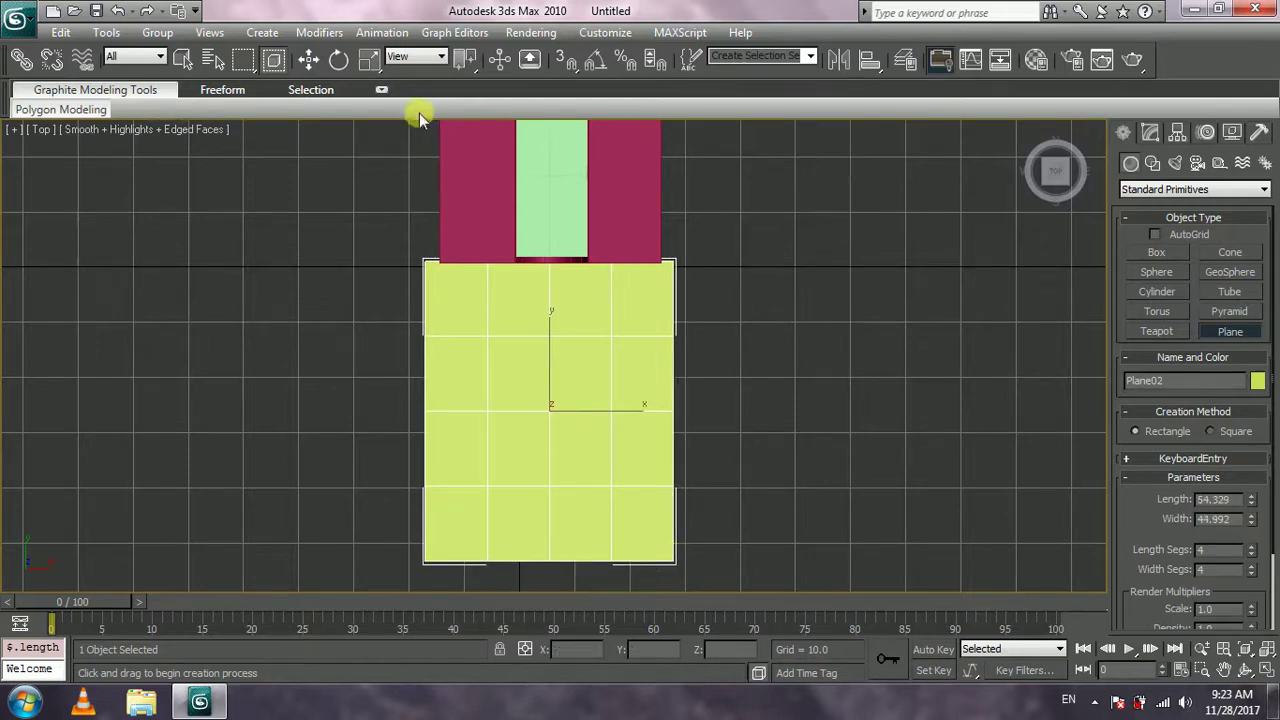
Shift the ground plane about 0.24 along Y in the perspective view, against the foot of the box's front face
click(308, 60)
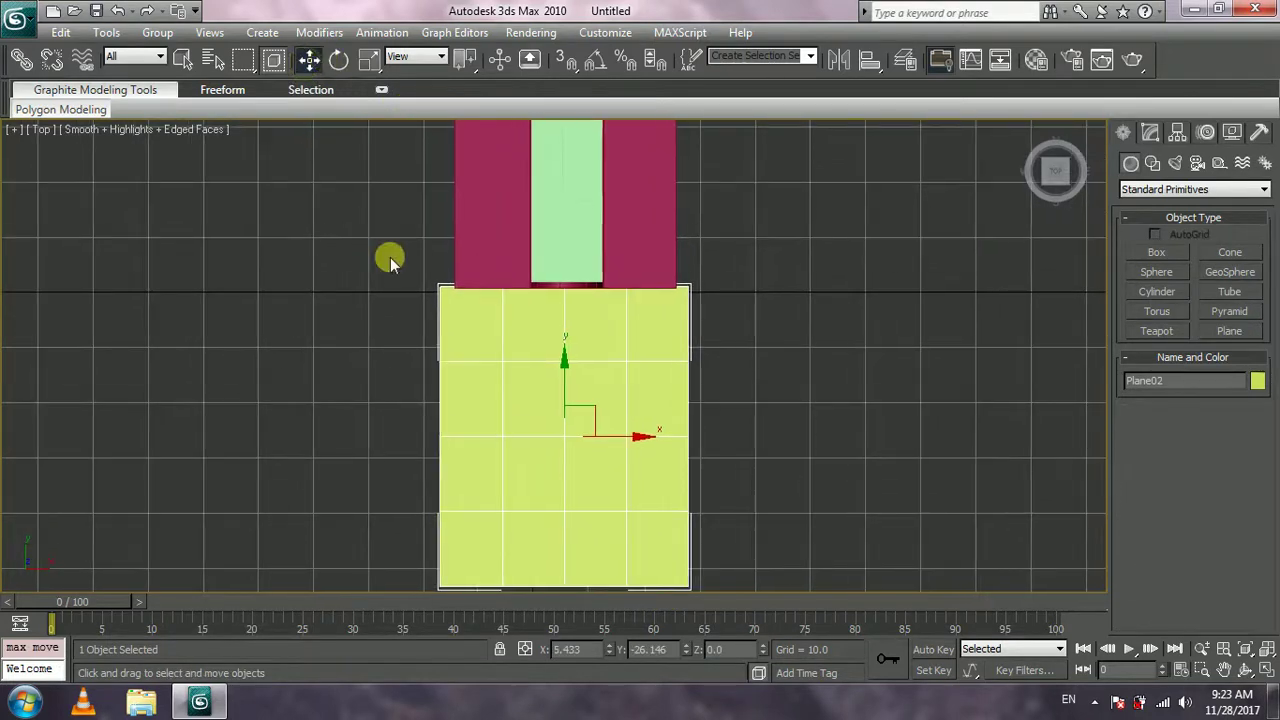
key(p)
alt+middle_drag(409, 337, 548, 355)
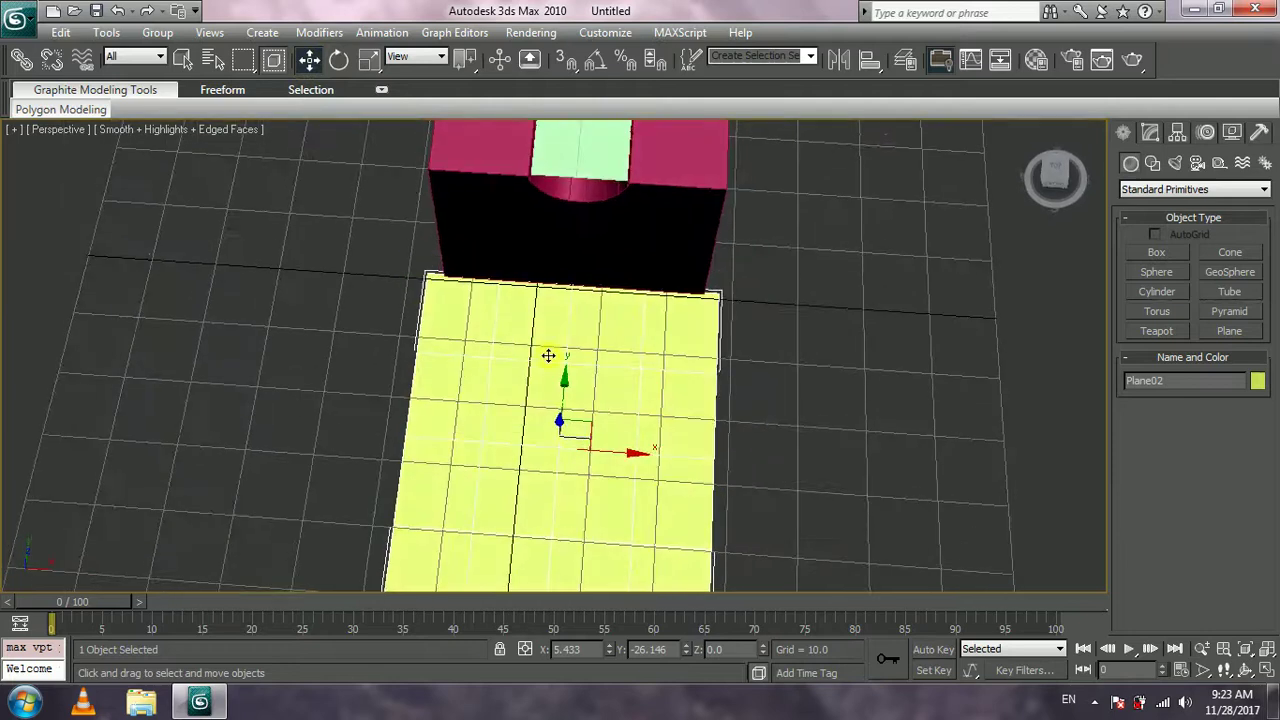
alt+middle_drag(615, 452, 702, 437)
drag(584, 366, 581, 364)
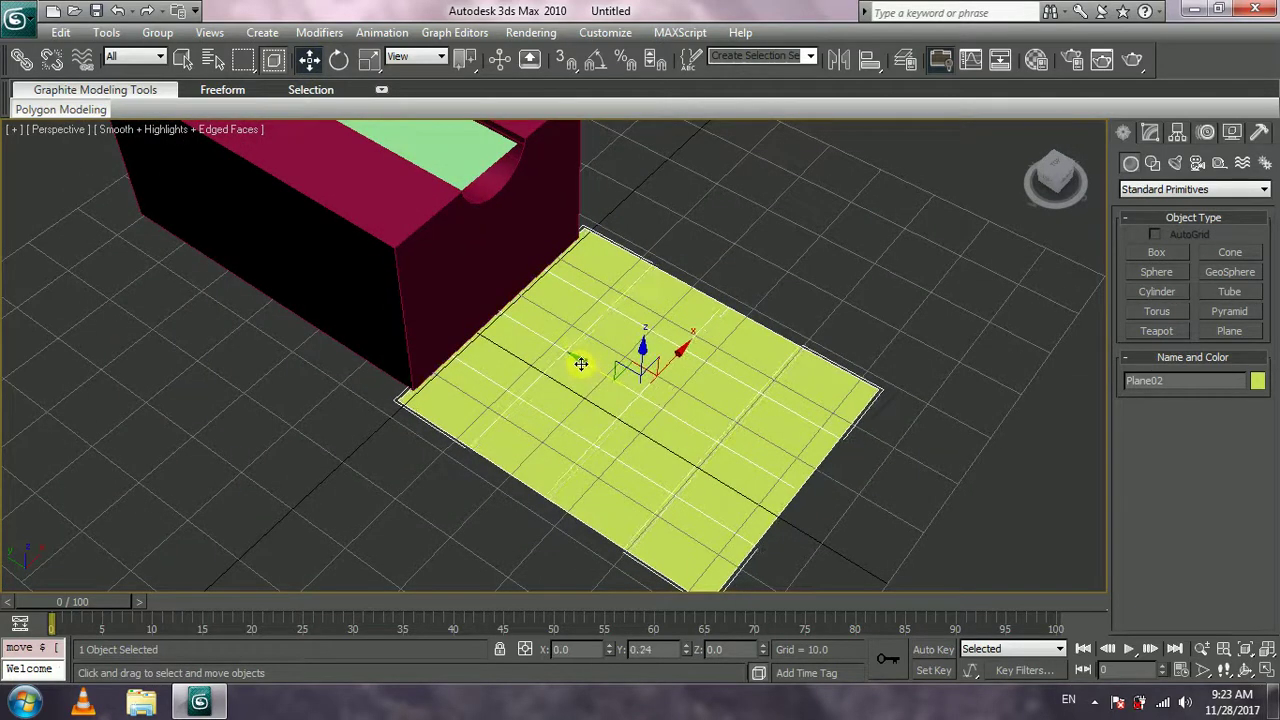
click(677, 249)
alt+middle_drag(674, 240, 689, 318)
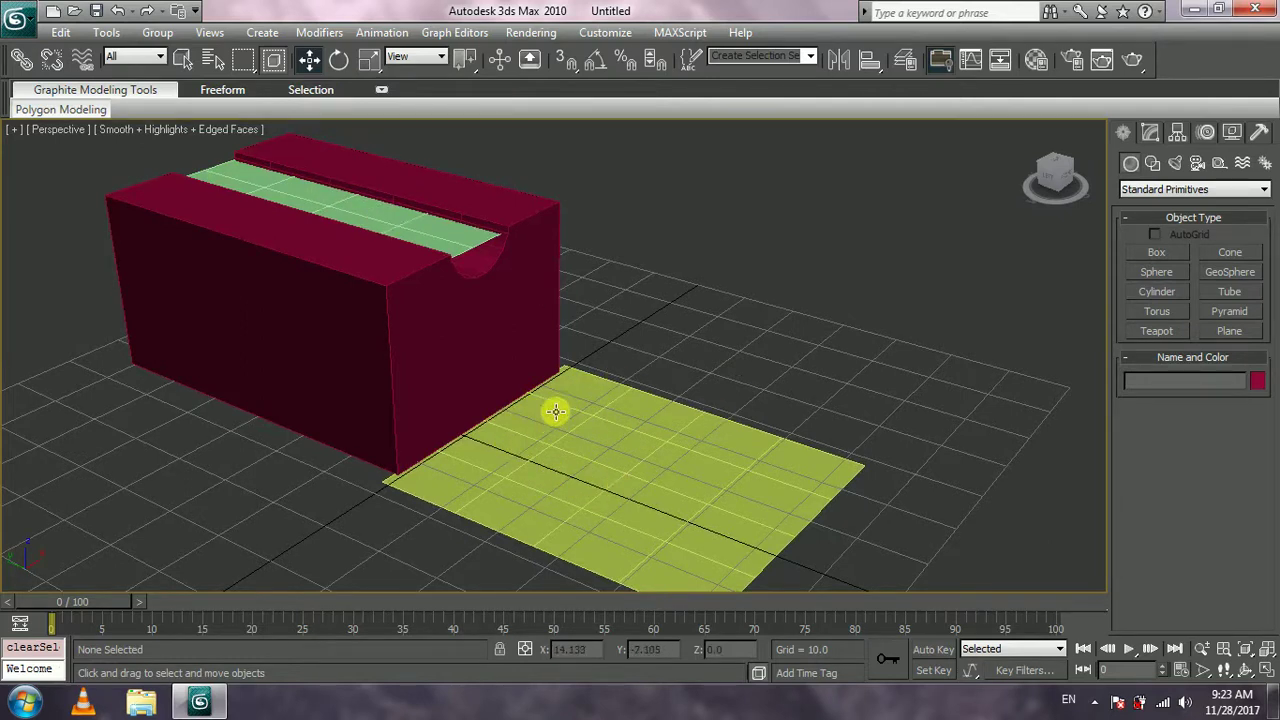
alt+middle_drag(639, 442, 516, 282)
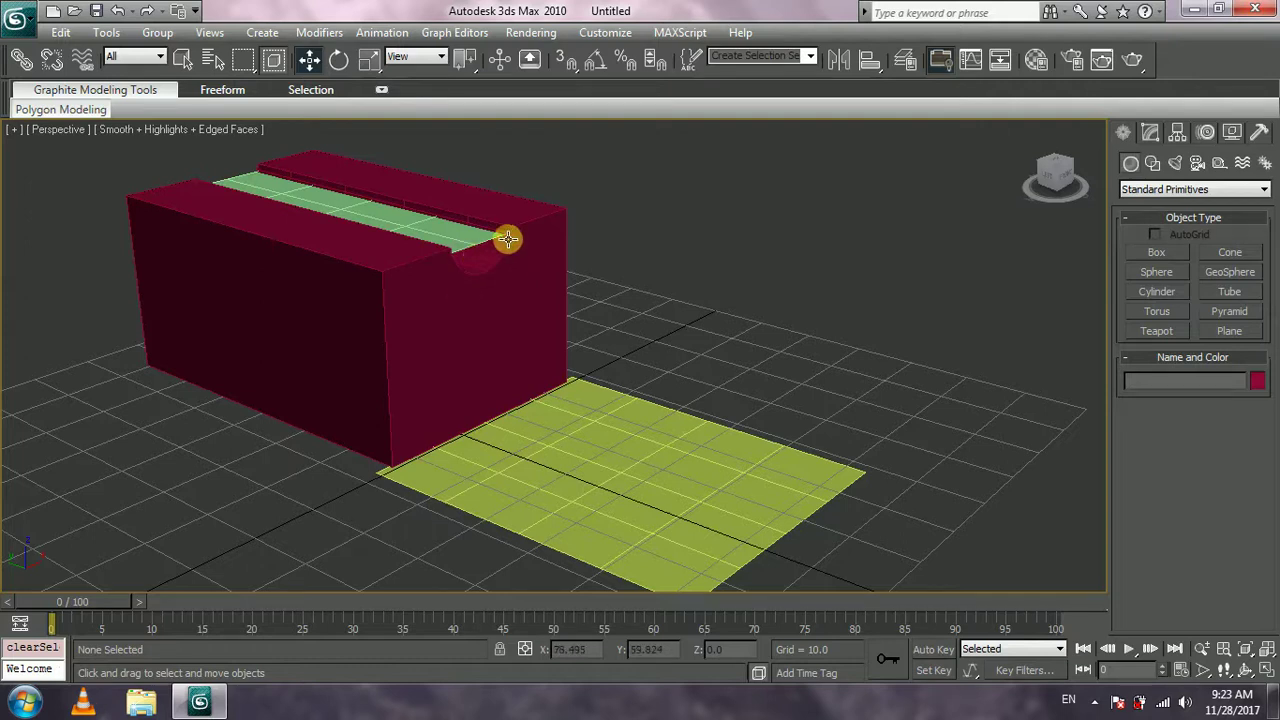
Create a third plane in the front view across the groove opening, about 7.6 long and 14.3 wide
click(1230, 331)
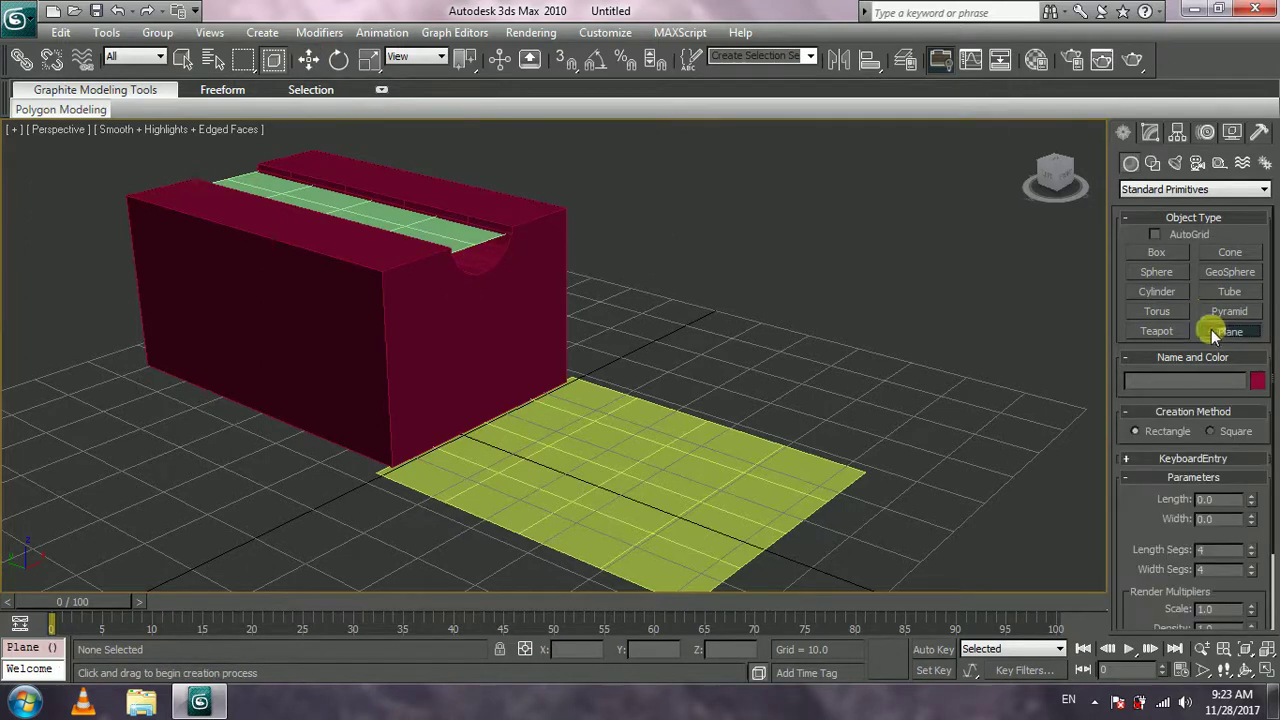
key(f)
scroll(687, 334, up, 3)
middle_drag(699, 306, 695, 502)
scroll(686, 409, up, 2)
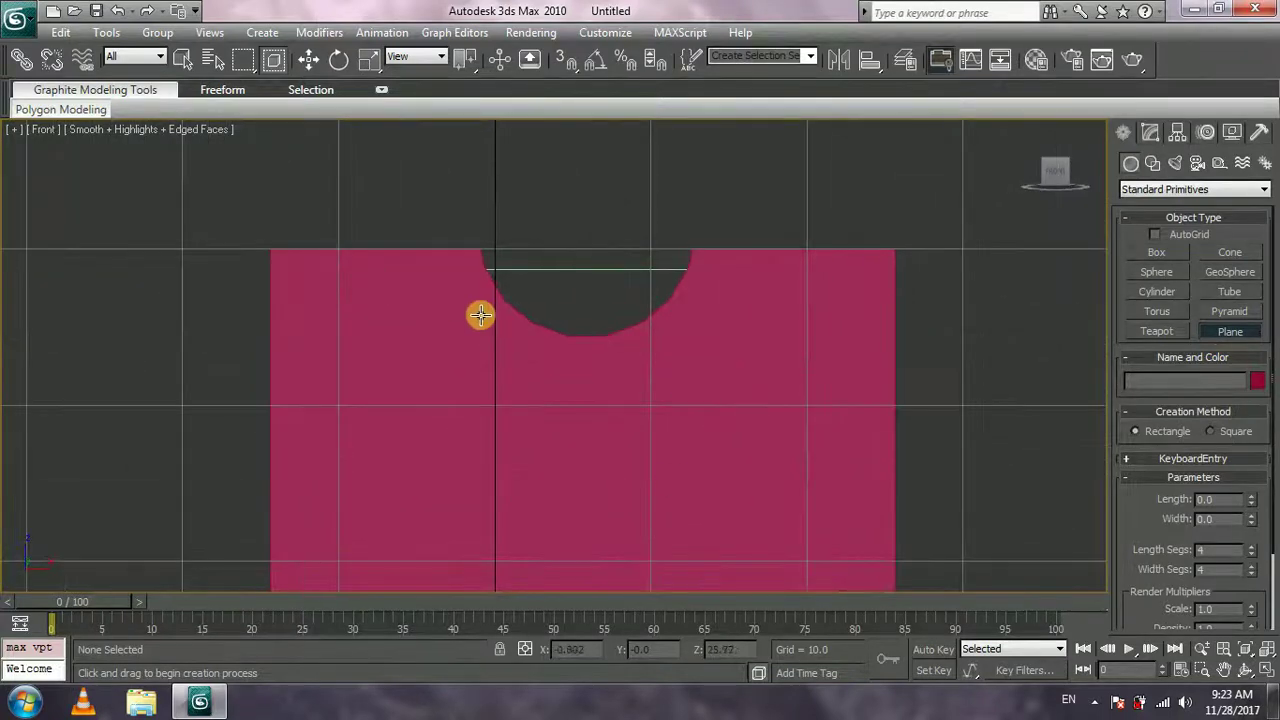
drag(476, 268, 701, 385)
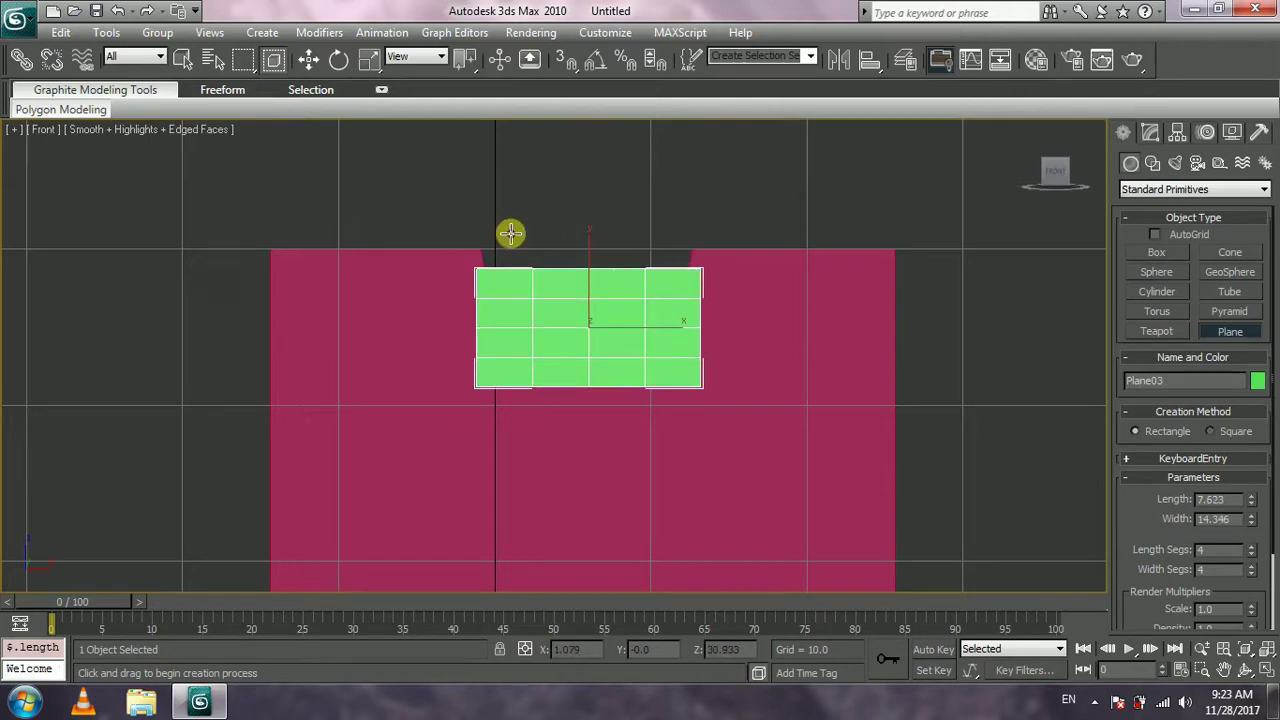
Move the upright plane about 1.5 along Y in the perspective view, so it sits inside the groove's front end
click(310, 60)
middle_drag(416, 352, 502, 456)
key(p)
drag(535, 331, 519, 329)
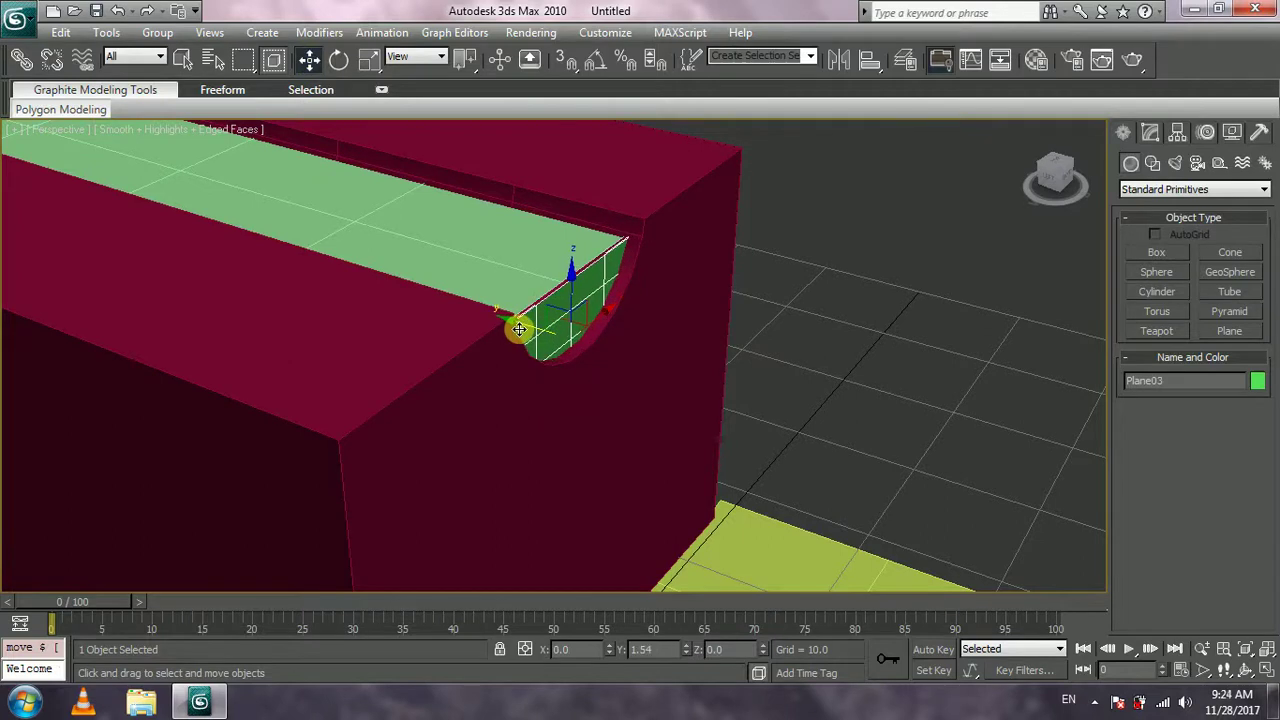
Select the groove's horizontal and upright planes together and shift them about -0.5 along Y toward the box's front face
scroll(579, 335, down, 3)
click(520, 291)
ctrl+click(578, 325)
drag(349, 278, 379, 261)
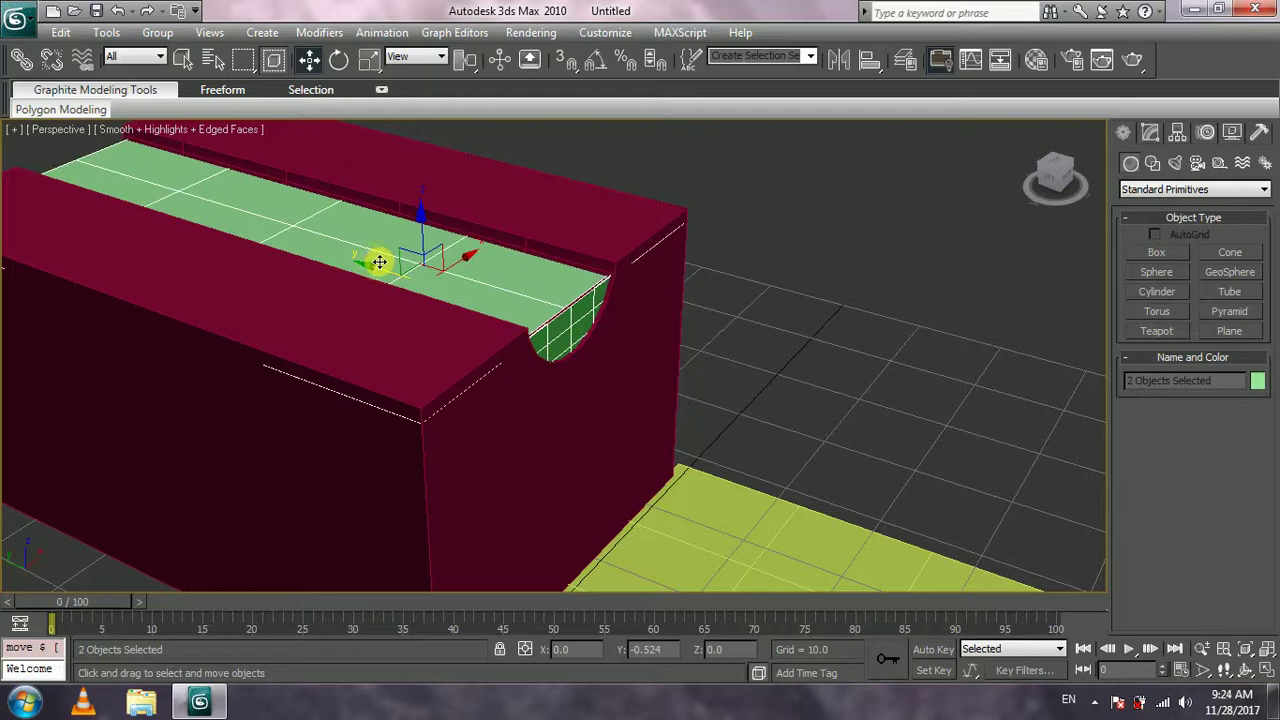
click(797, 338)
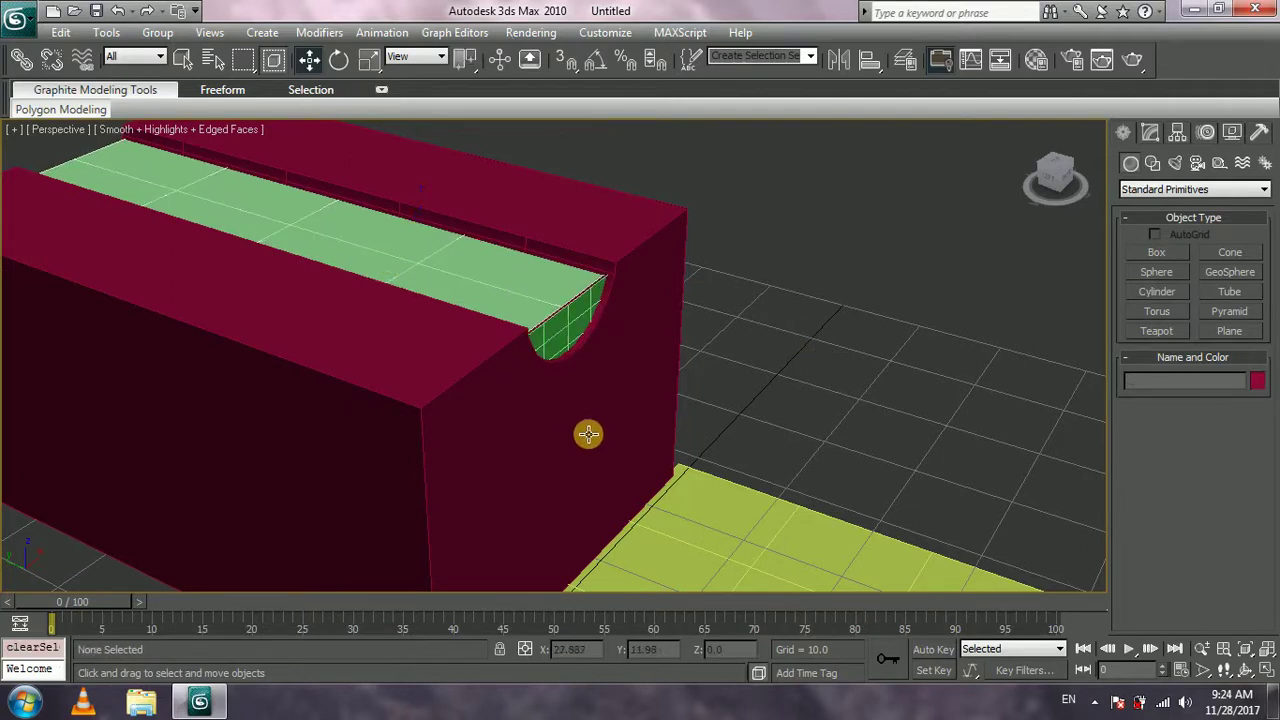
Select the ground plane in front of the box and scale it along Y to lengthen it
mouse_move(417, 446)
alt+middle_down()
mouse_move(483, 480)
mouse_move(414, 449)
alt+middle_up()
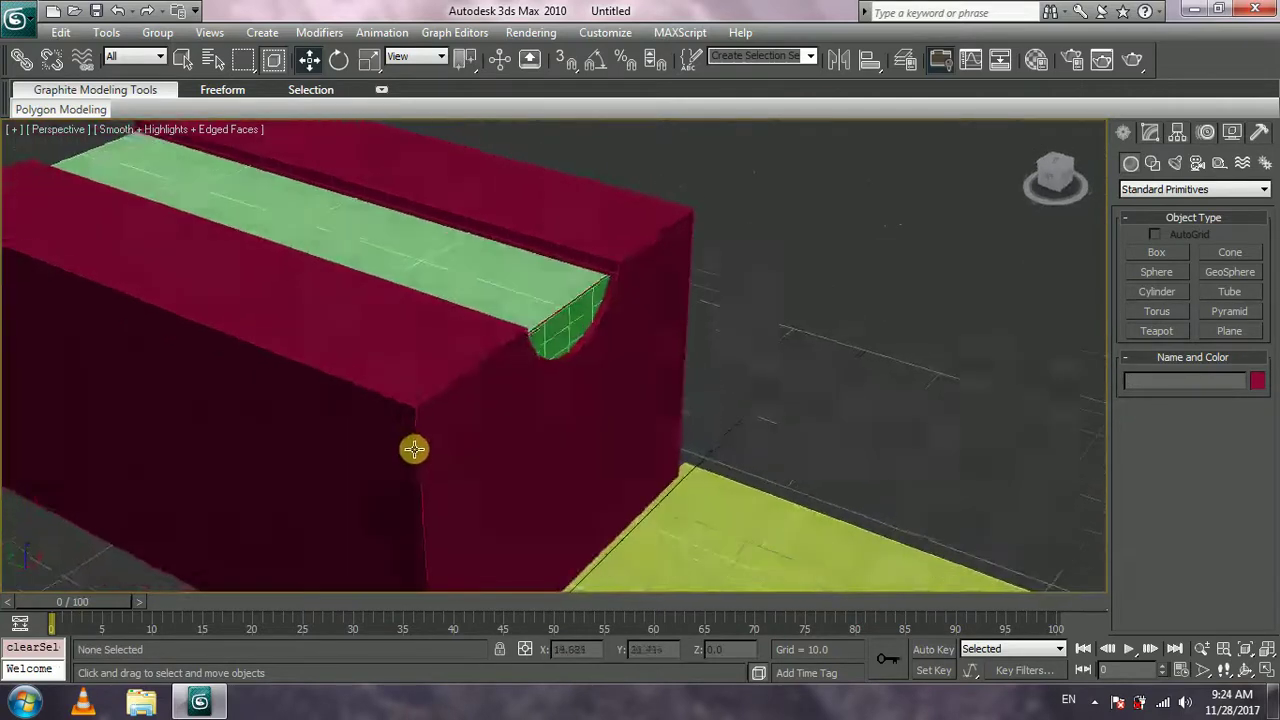
scroll(414, 449, down, 8)
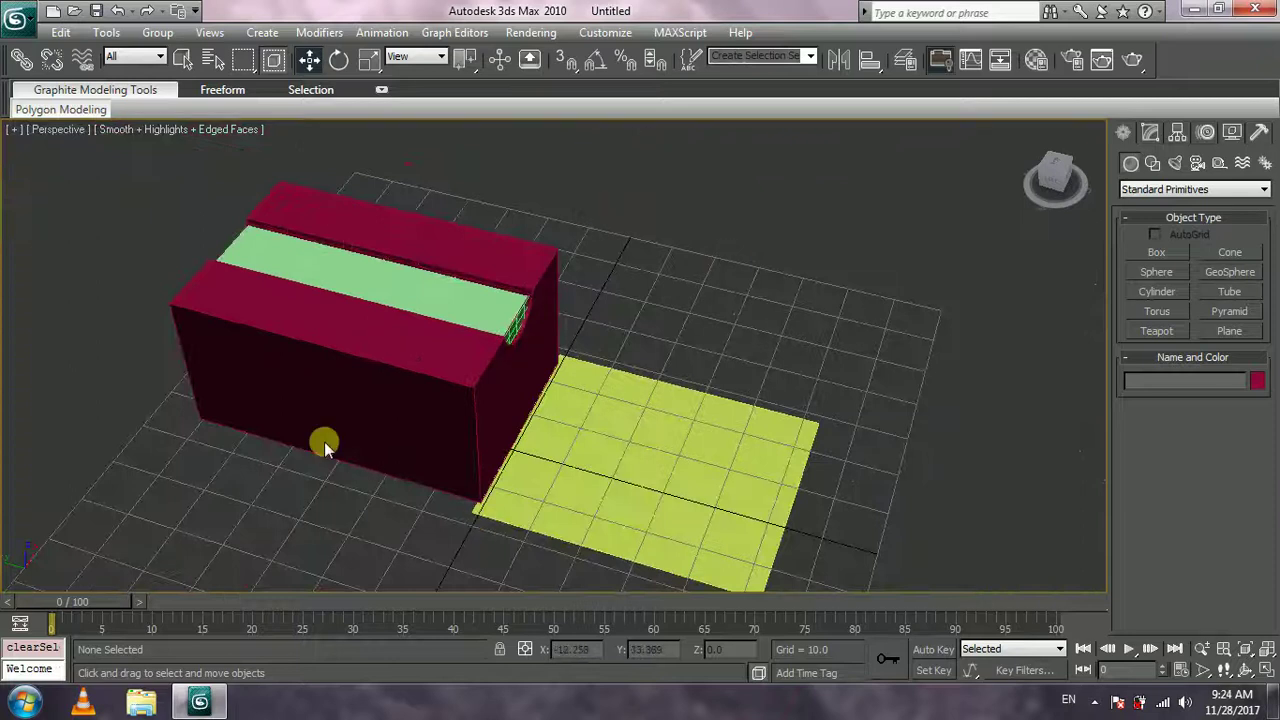
alt+middle_drag(657, 434, 624, 429)
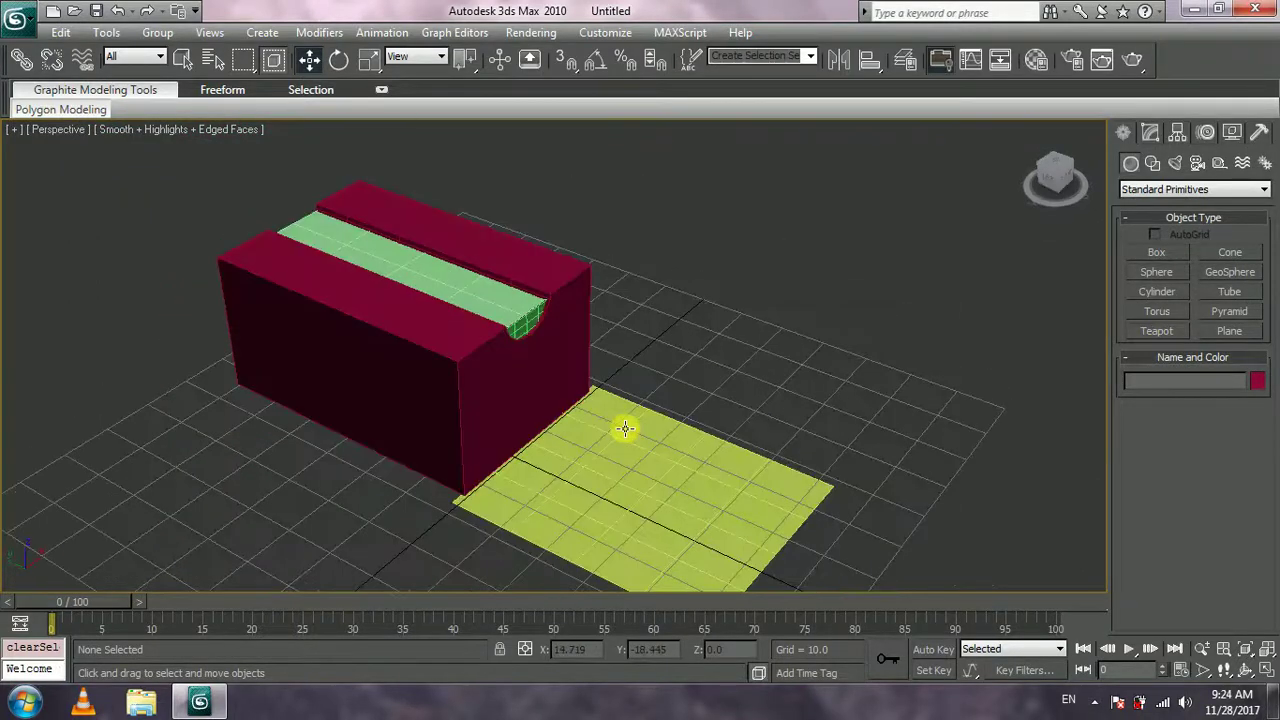
click(662, 519)
middle_drag(812, 409, 728, 294)
click(369, 59)
mouse_move(642, 409)
mouse_down()
mouse_move(653, 418)
mouse_move(640, 414)
mouse_up()
Move the ground plane about -5.3 along Y, so its rear edge meets the foot of the box's front face
click(308, 59)
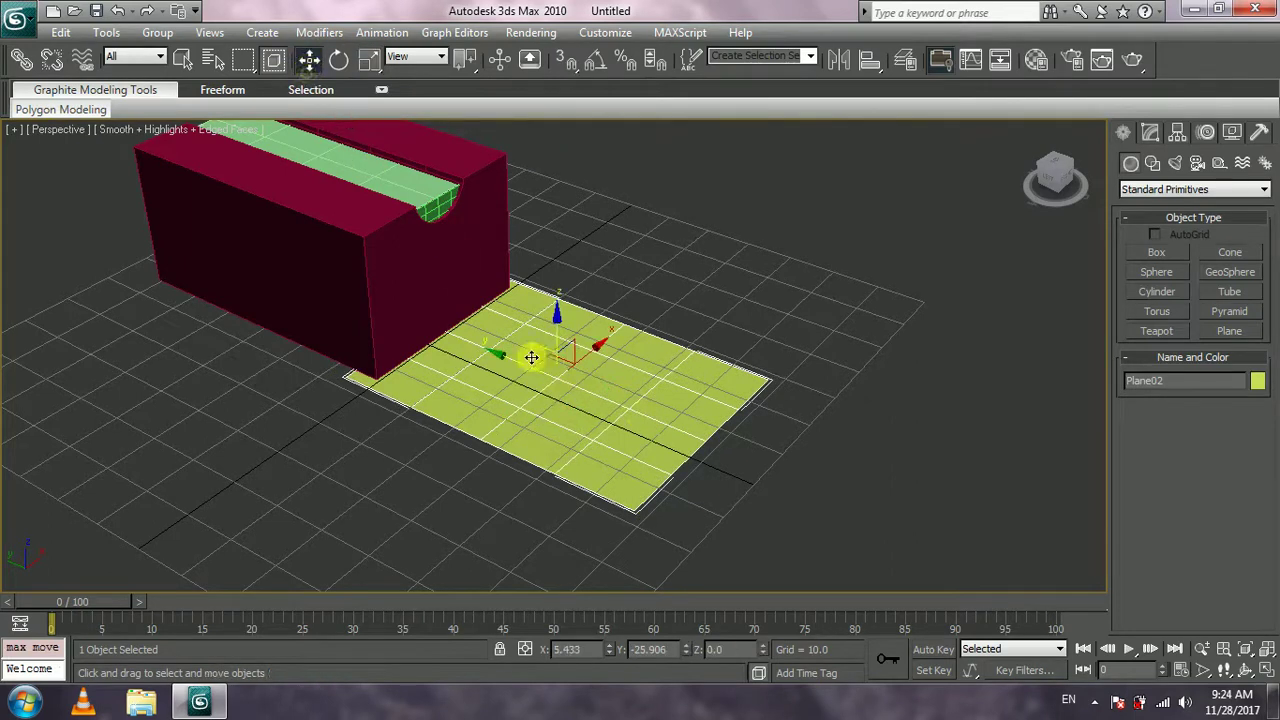
drag(503, 358, 526, 379)
mouse_move(442, 313)
alt+middle_down()
mouse_move(500, 306)
mouse_move(461, 300)
alt+middle_up()
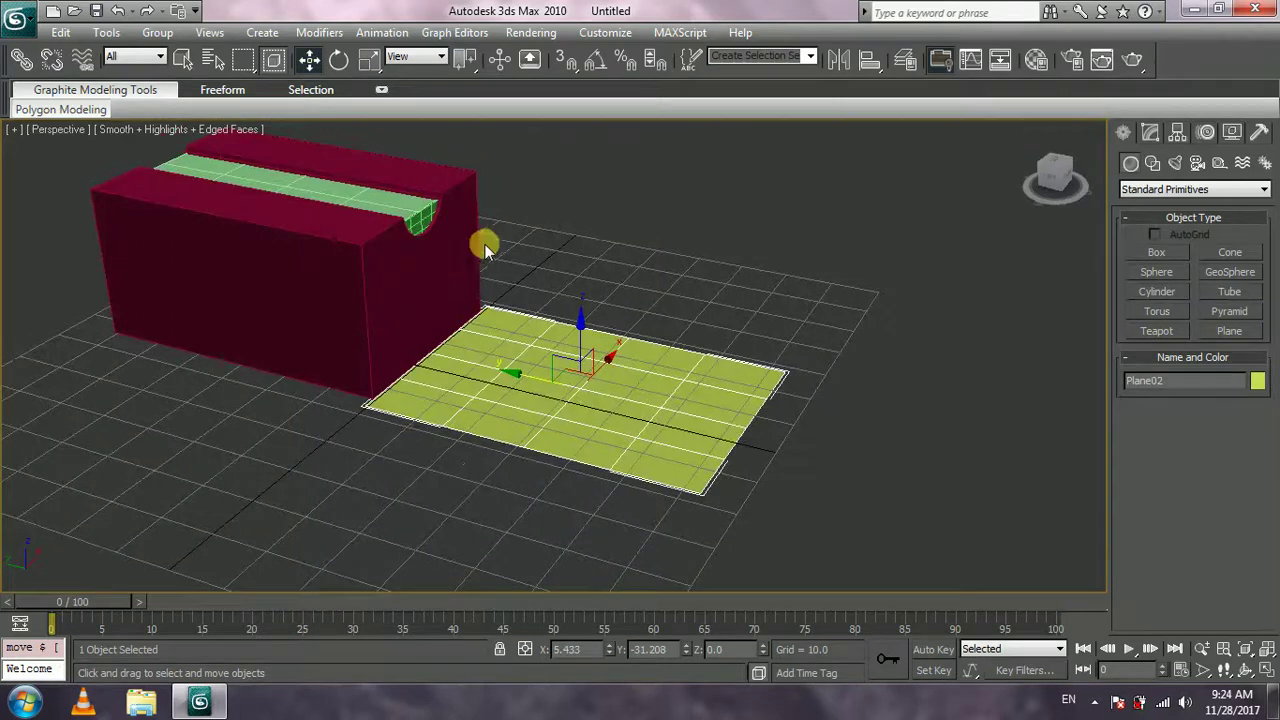
middle_drag(485, 244, 530, 308)
alt+middle_drag(345, 236, 359, 231)
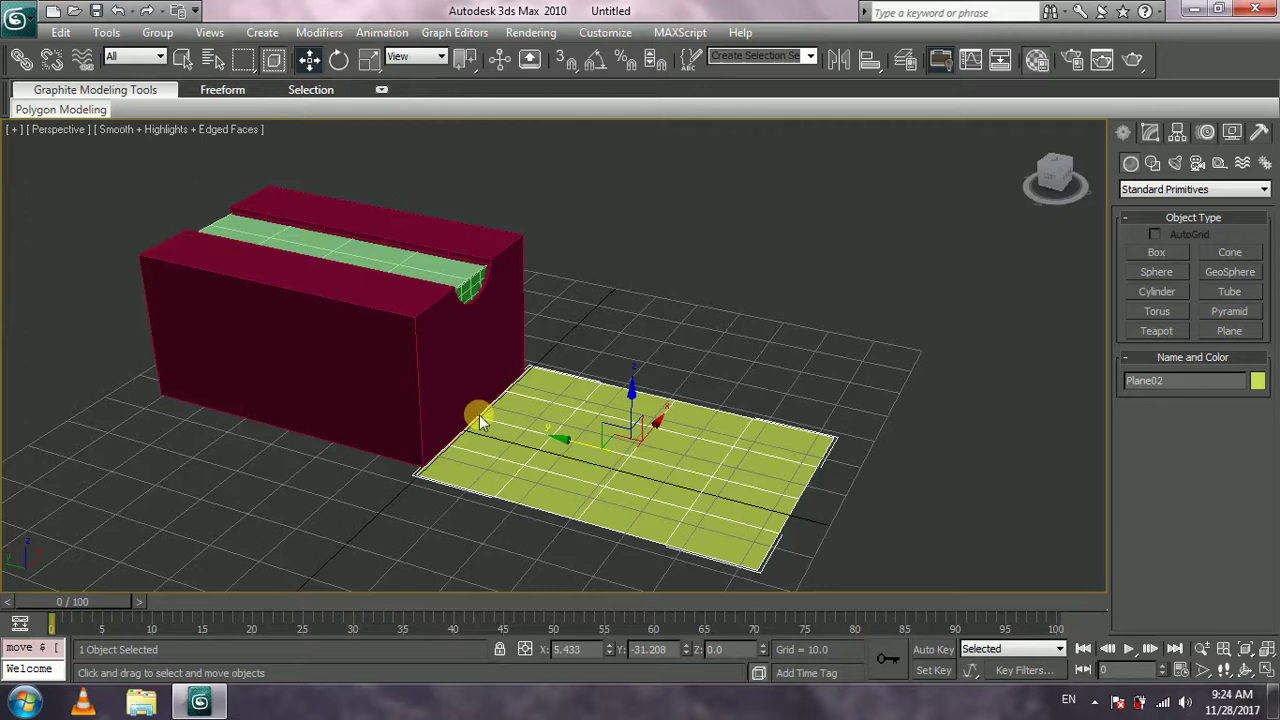
Open the Material Editor and set the first material's ambient colour to red 99, green 161, blue 141
key(m)
drag(885, 32, 747, 23)
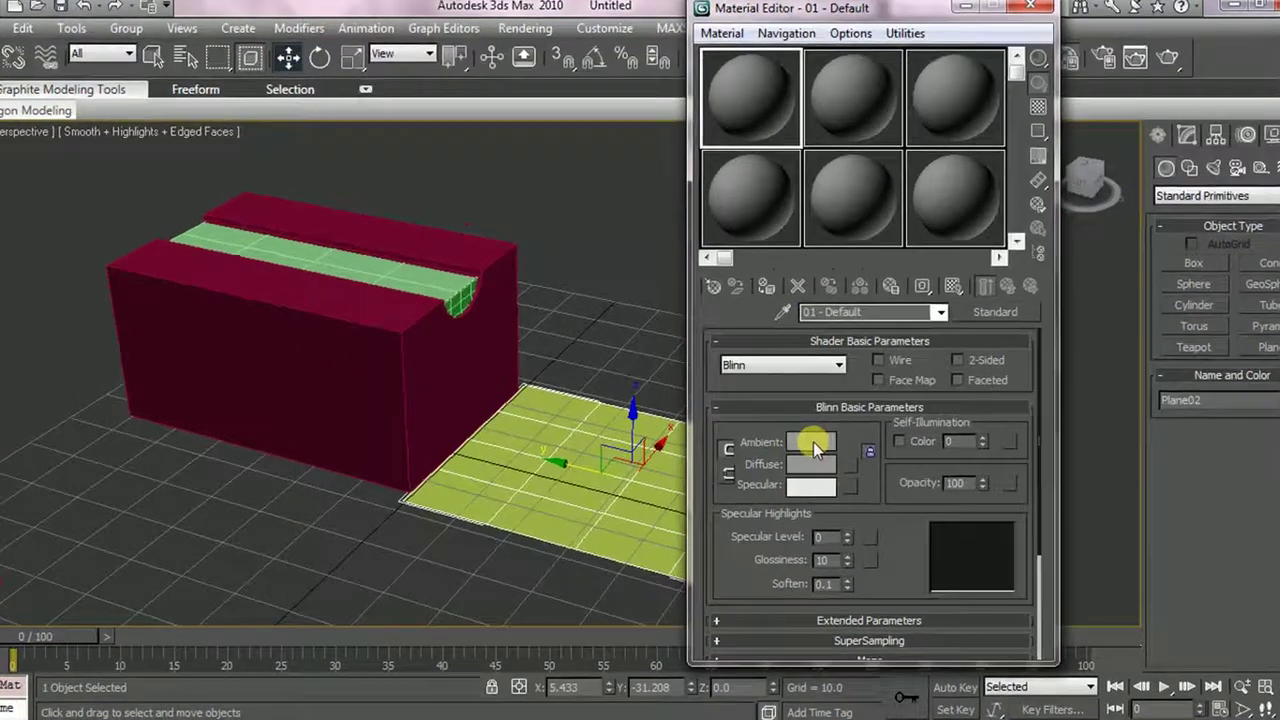
click(795, 425)
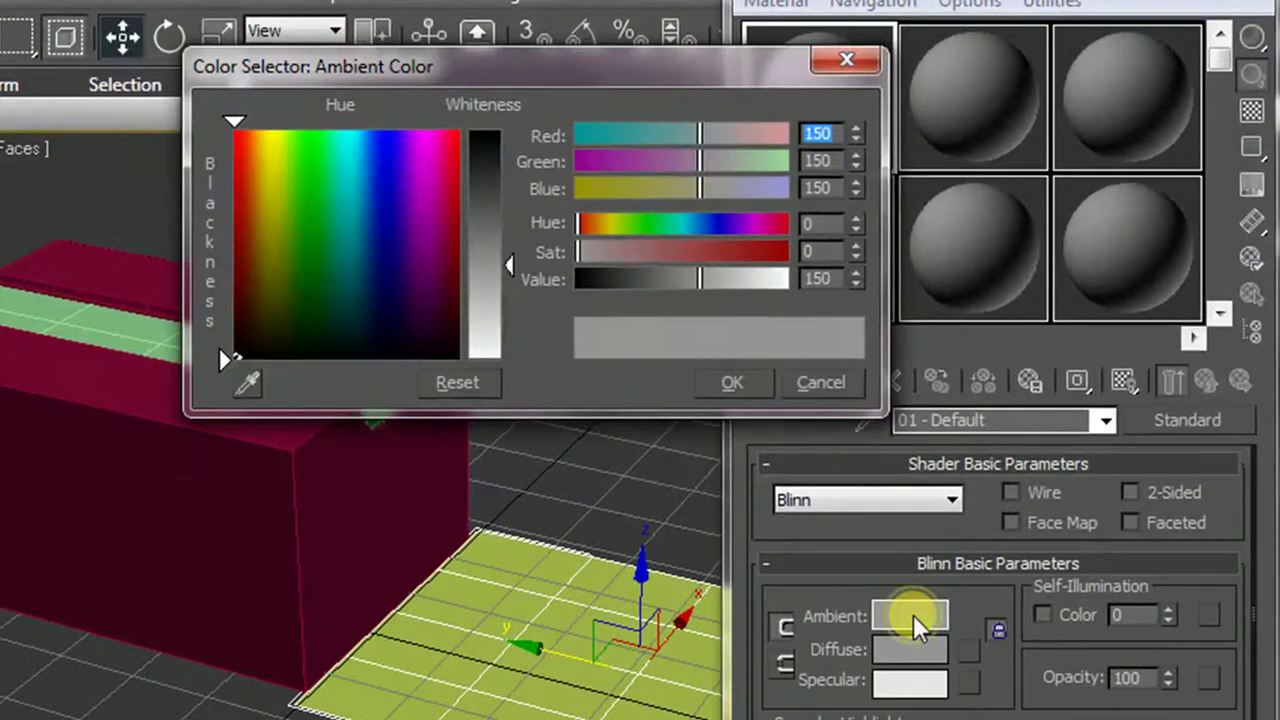
drag(646, 94, 800, 140)
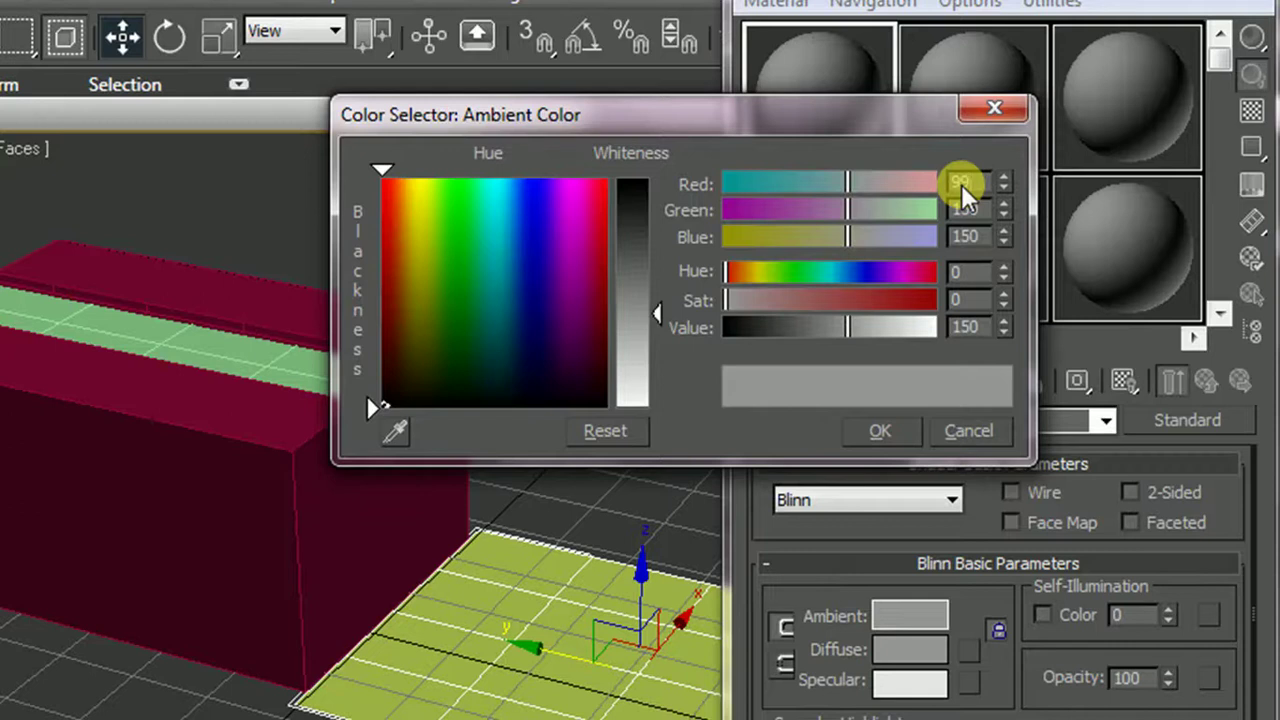
key(Tab)
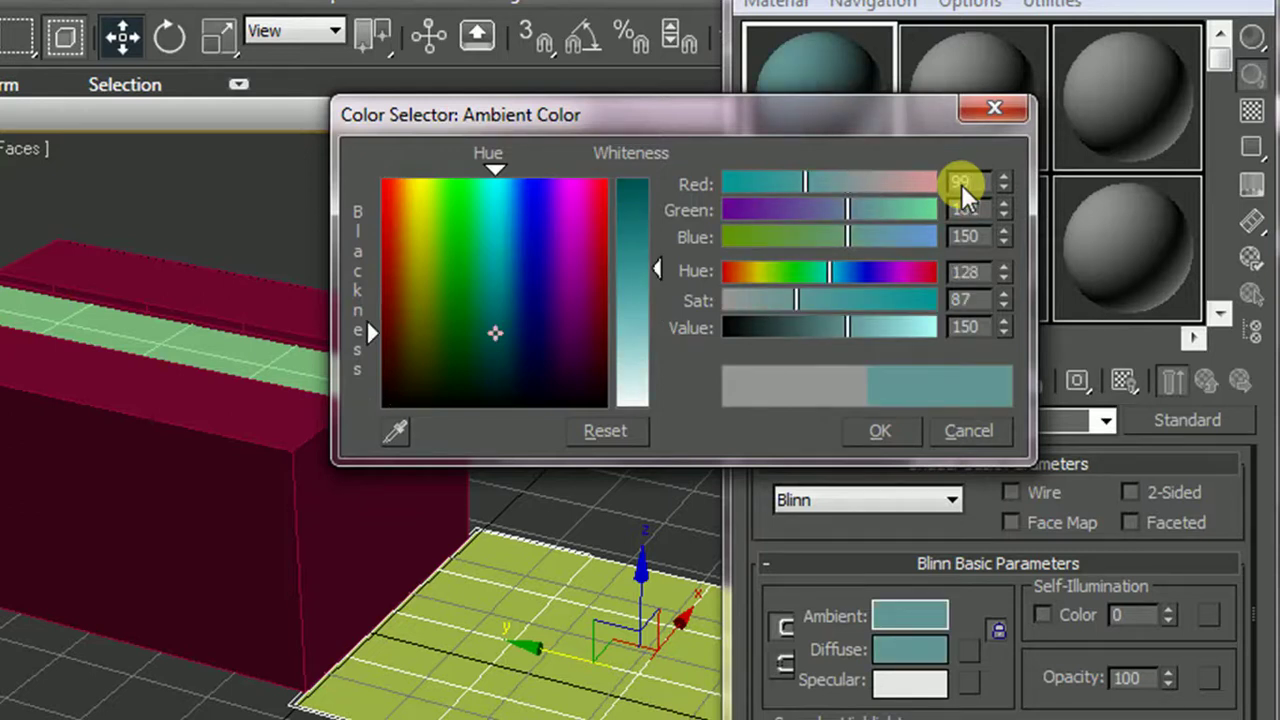
key(Tab)
text(141)
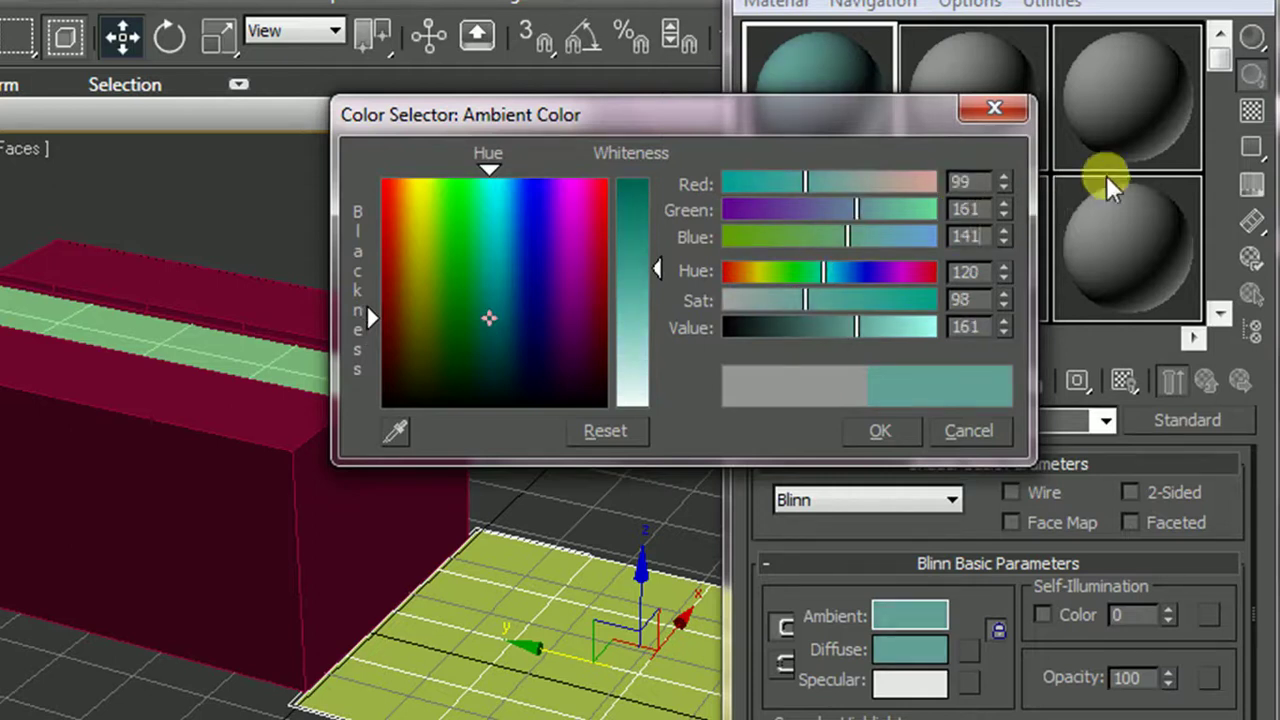
click(884, 425)
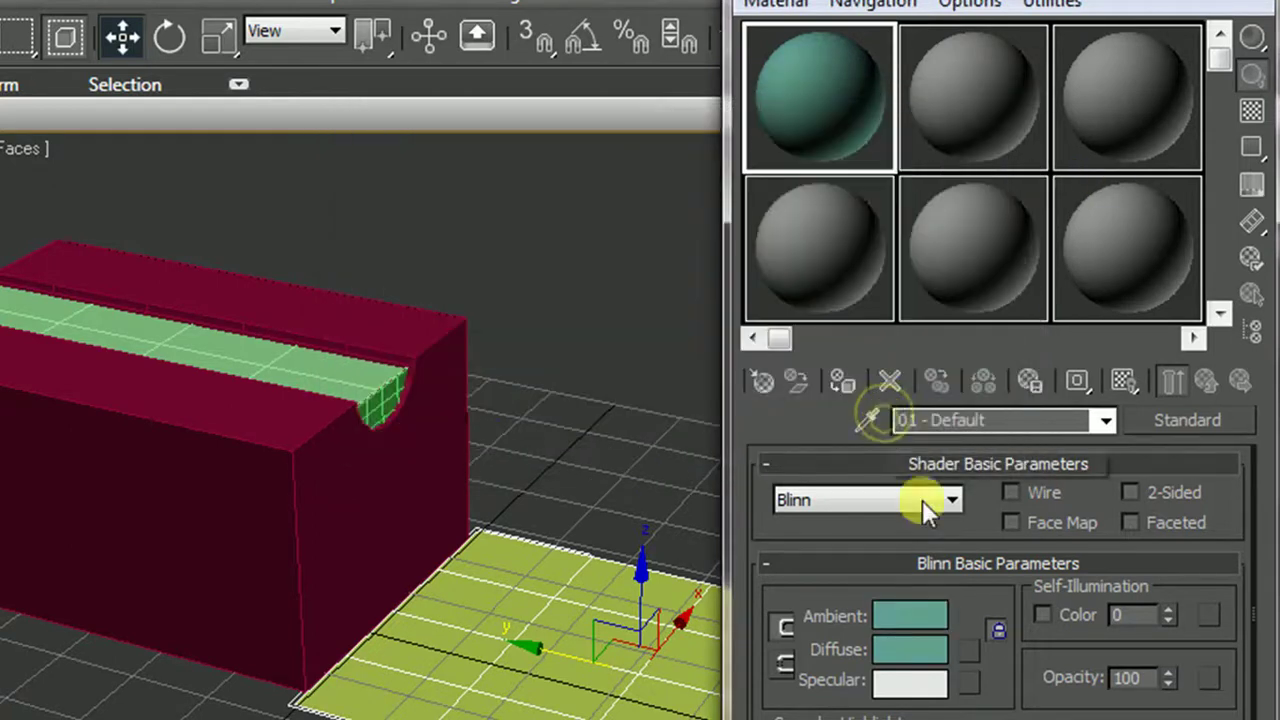
Set the first material's self-illumination to 30 and its opacity to 65
drag(1023, 697, 895, 512)
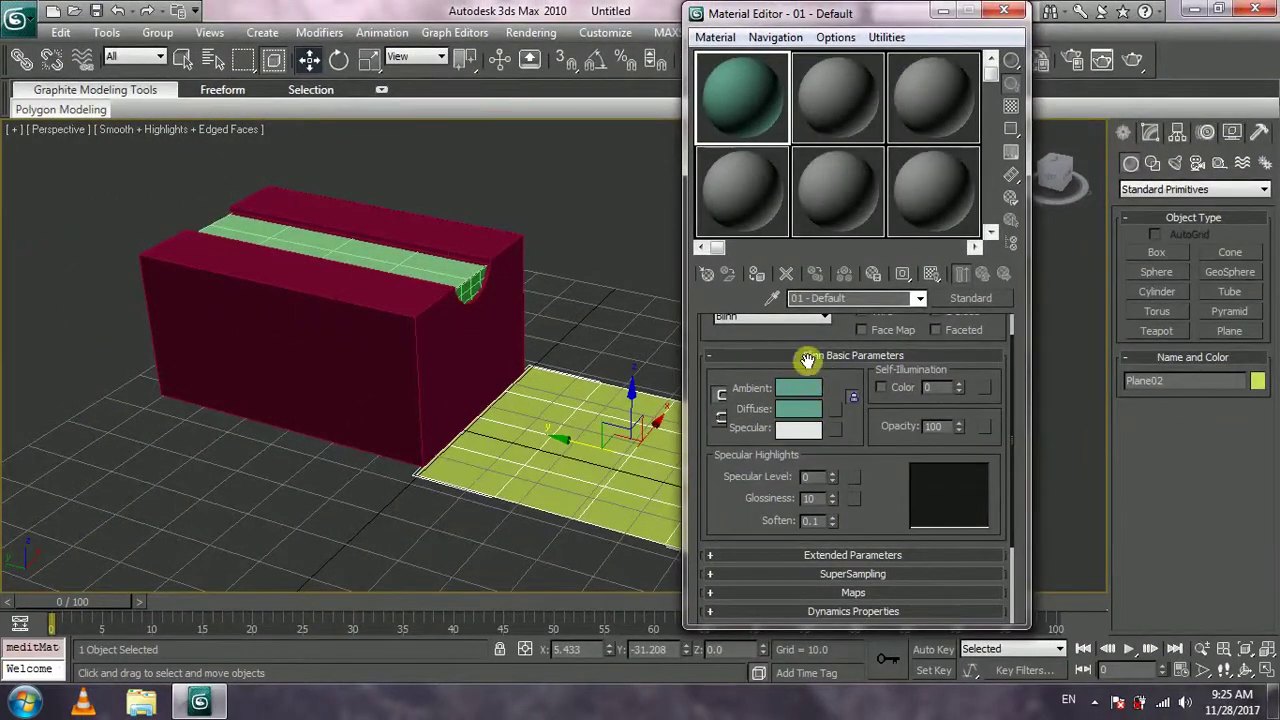
drag(872, 479, 863, 450)
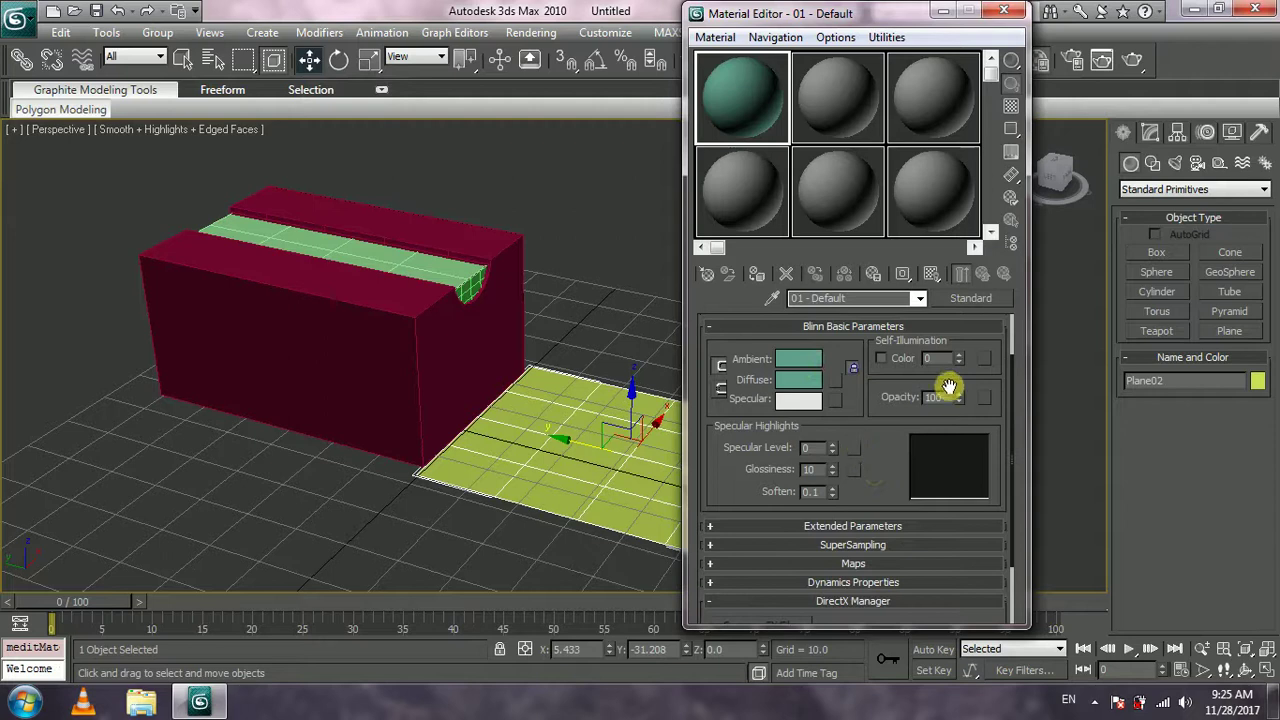
drag(938, 360, 887, 360)
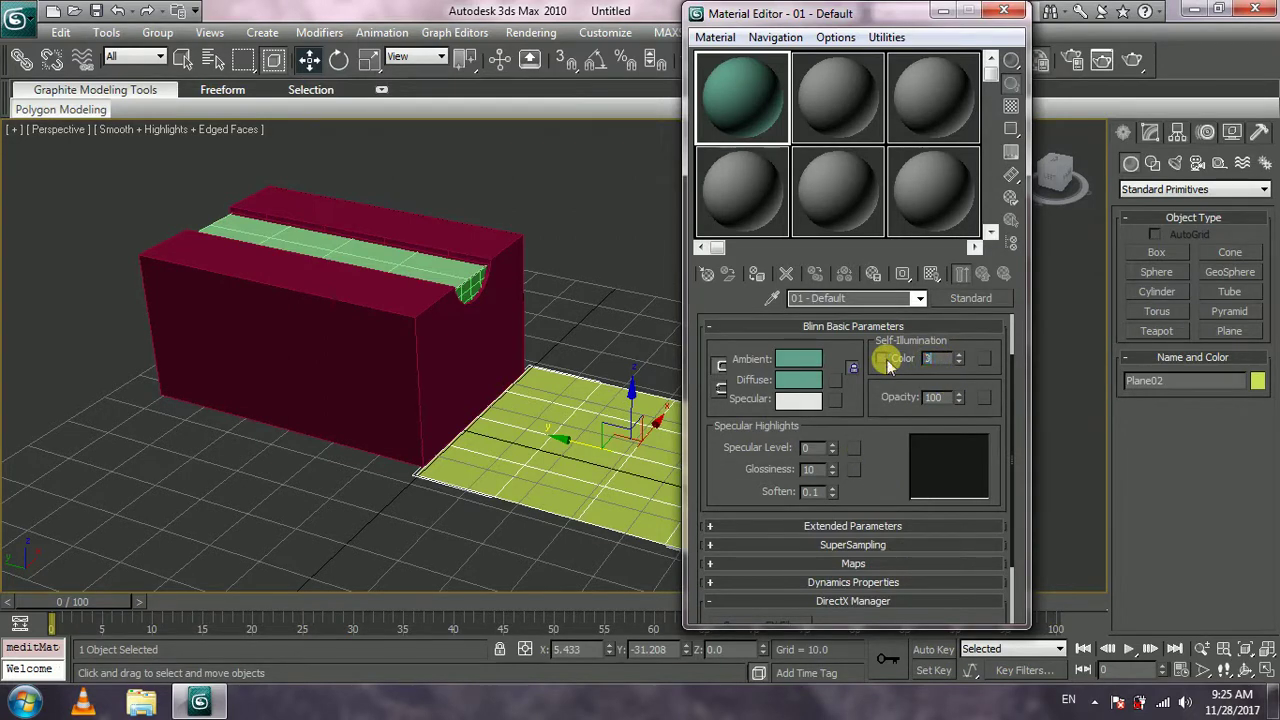
drag(945, 398, 887, 405)
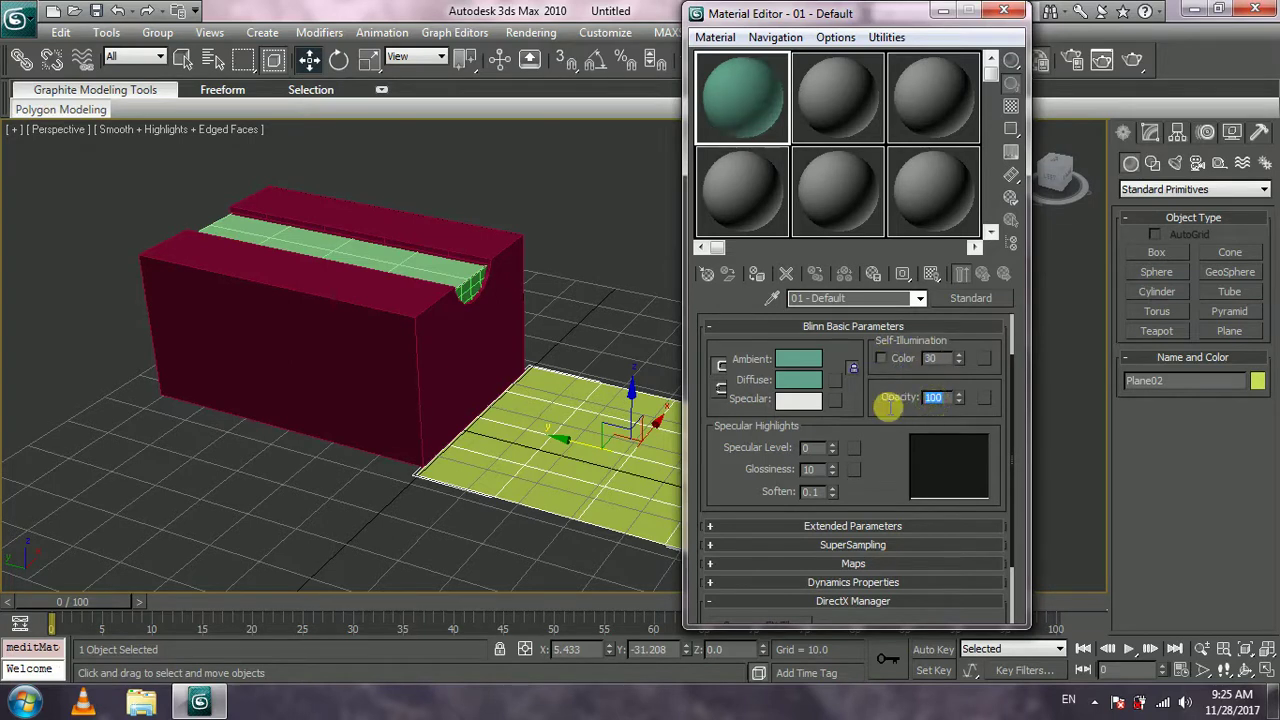
text(65)
key(Return)
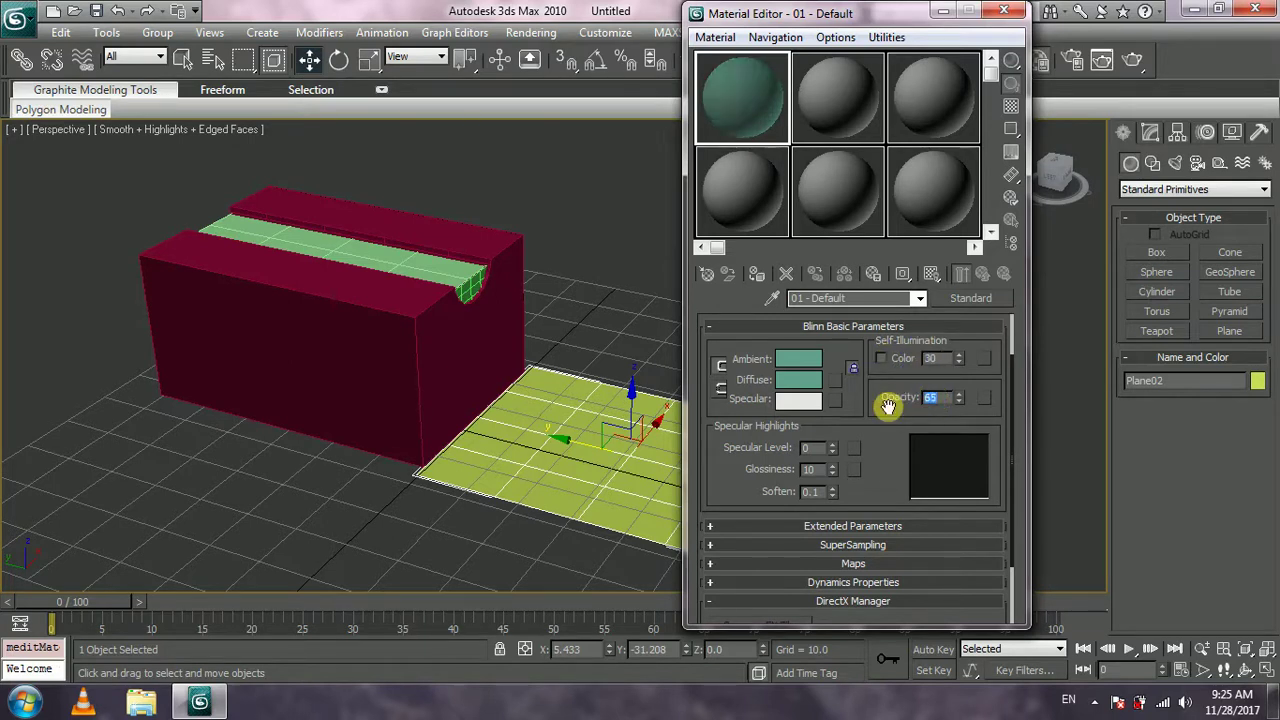
Set the first material's advanced transparency filter colour to a green with red 0 and green 121
drag(886, 480, 886, 368)
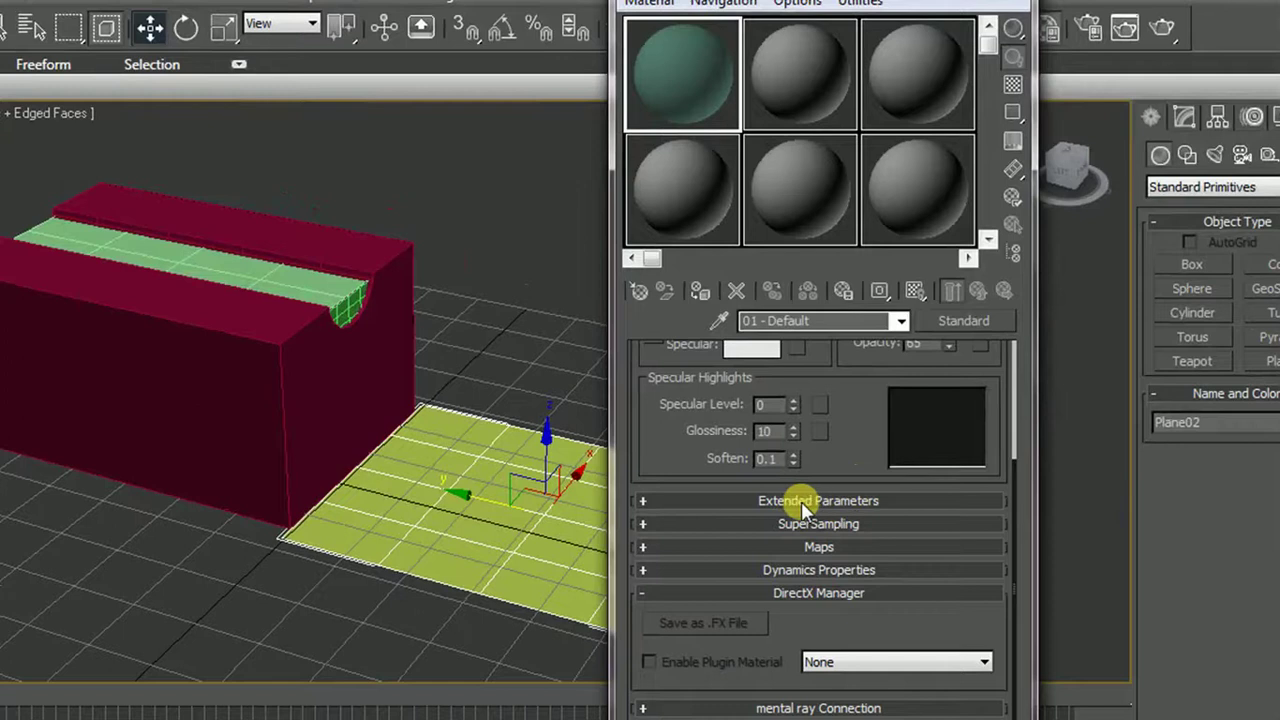
click(840, 502)
drag(846, 451, 857, 345)
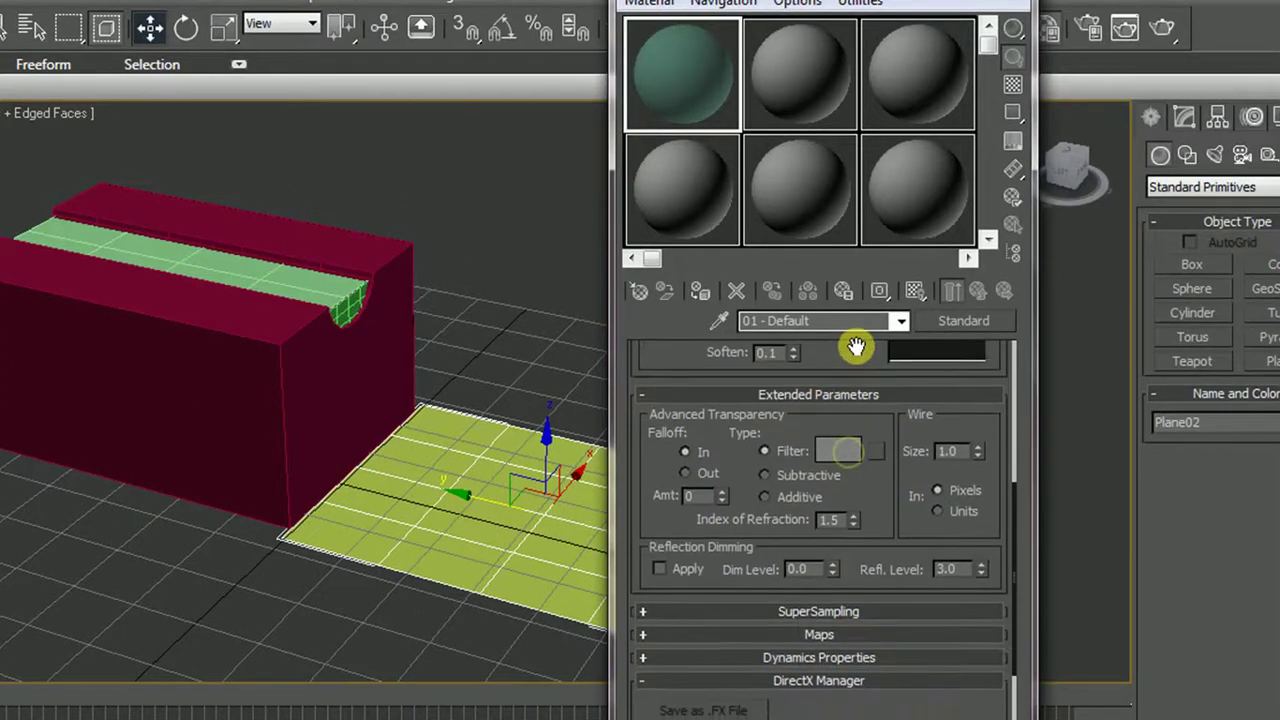
click(834, 451)
drag(636, 96, 629, 182)
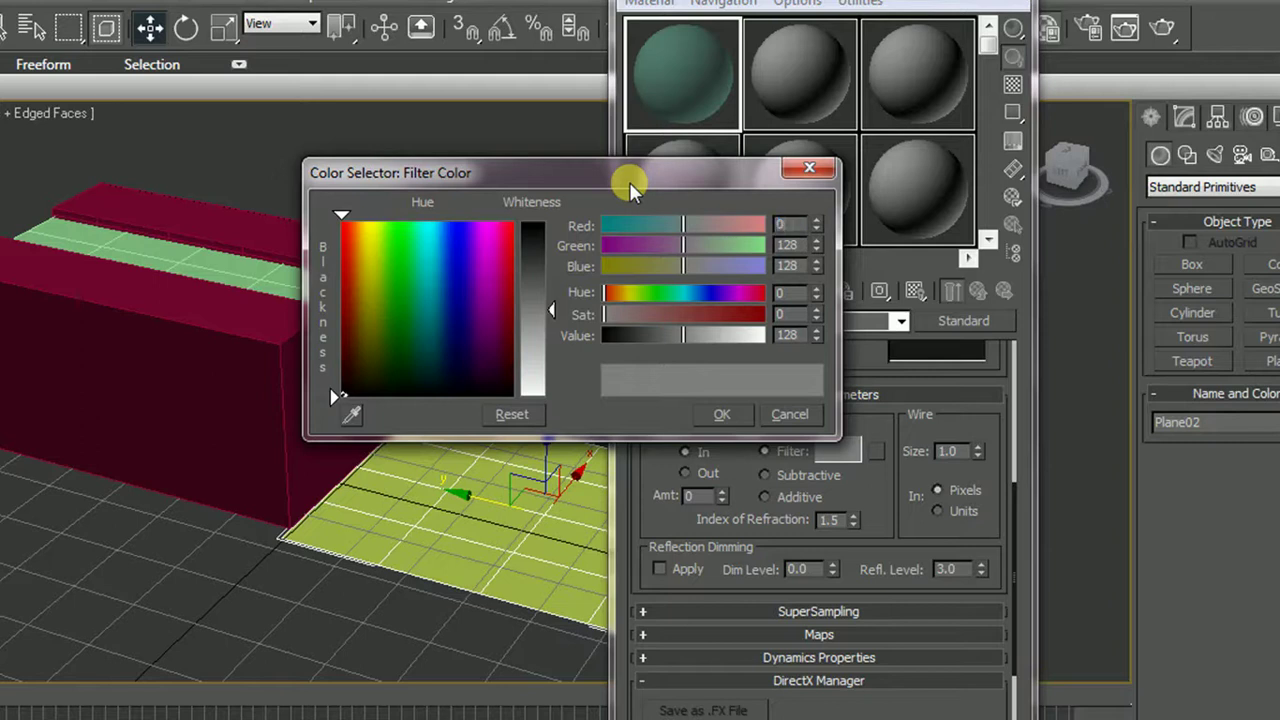
text(0)
key(Tab)
key(Tab)
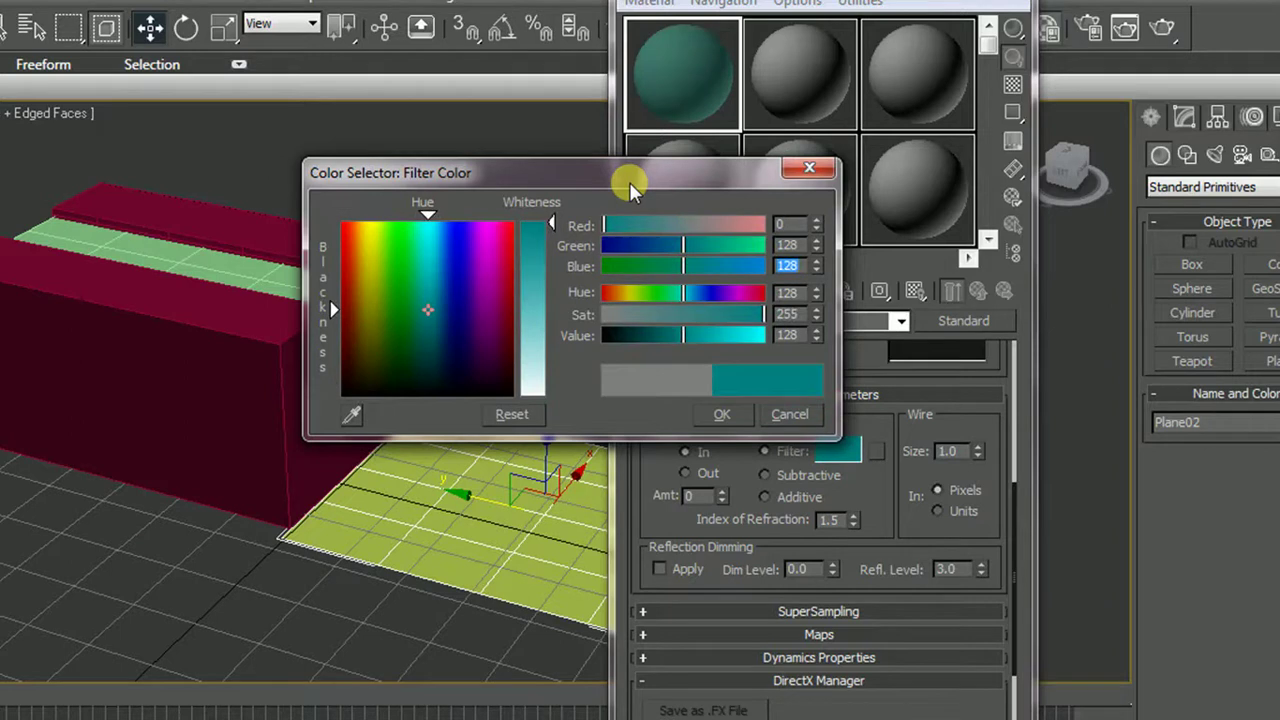
double_click(786, 245)
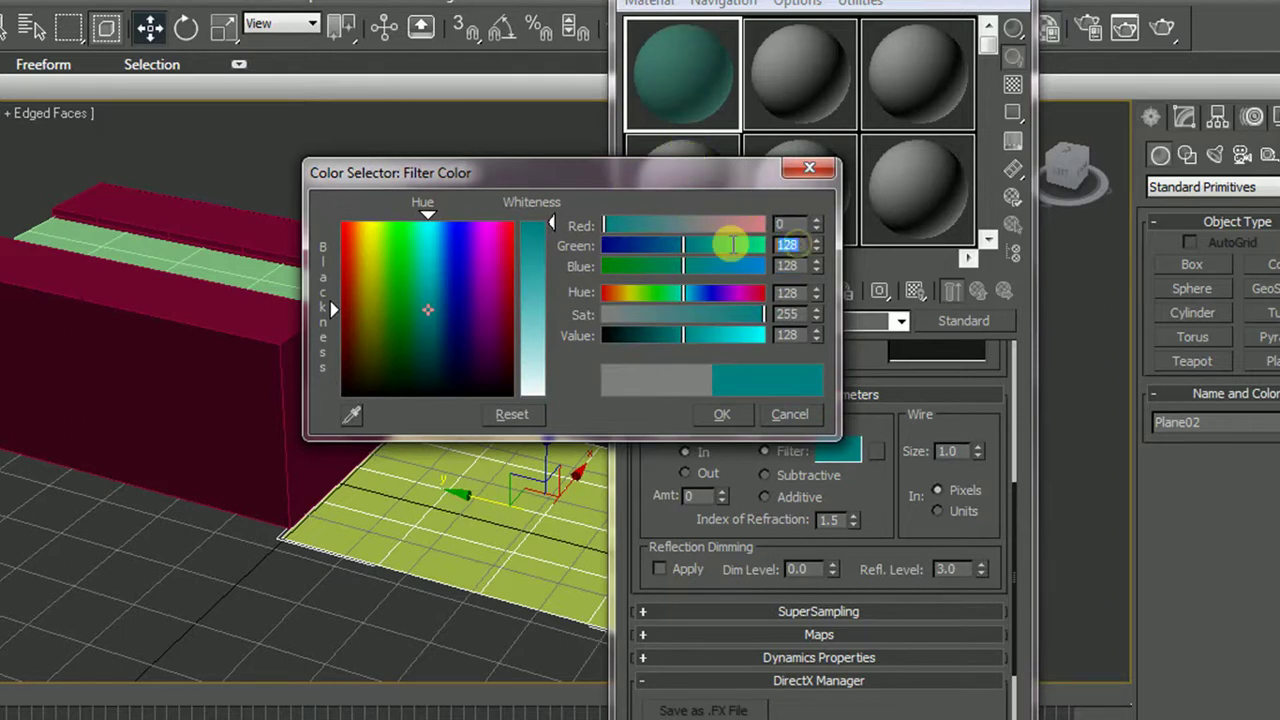
text(121)
key(Tab)
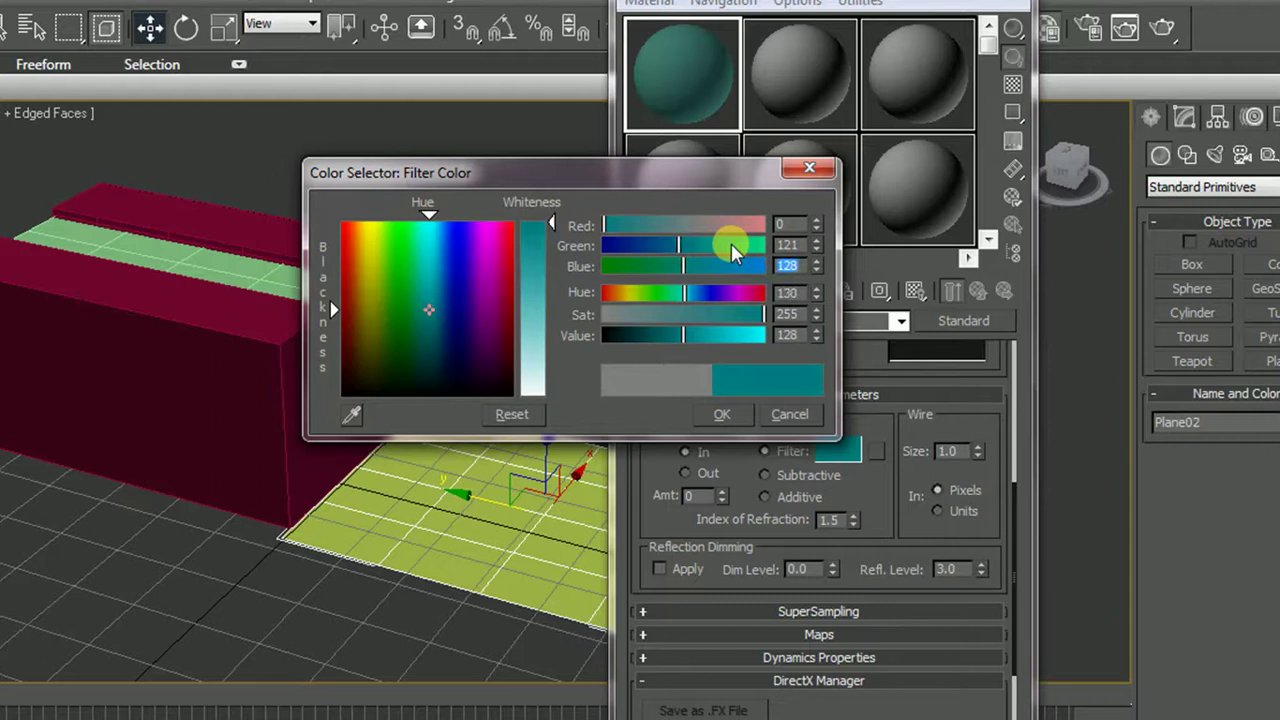
text(12)
text(1)
click(729, 415)
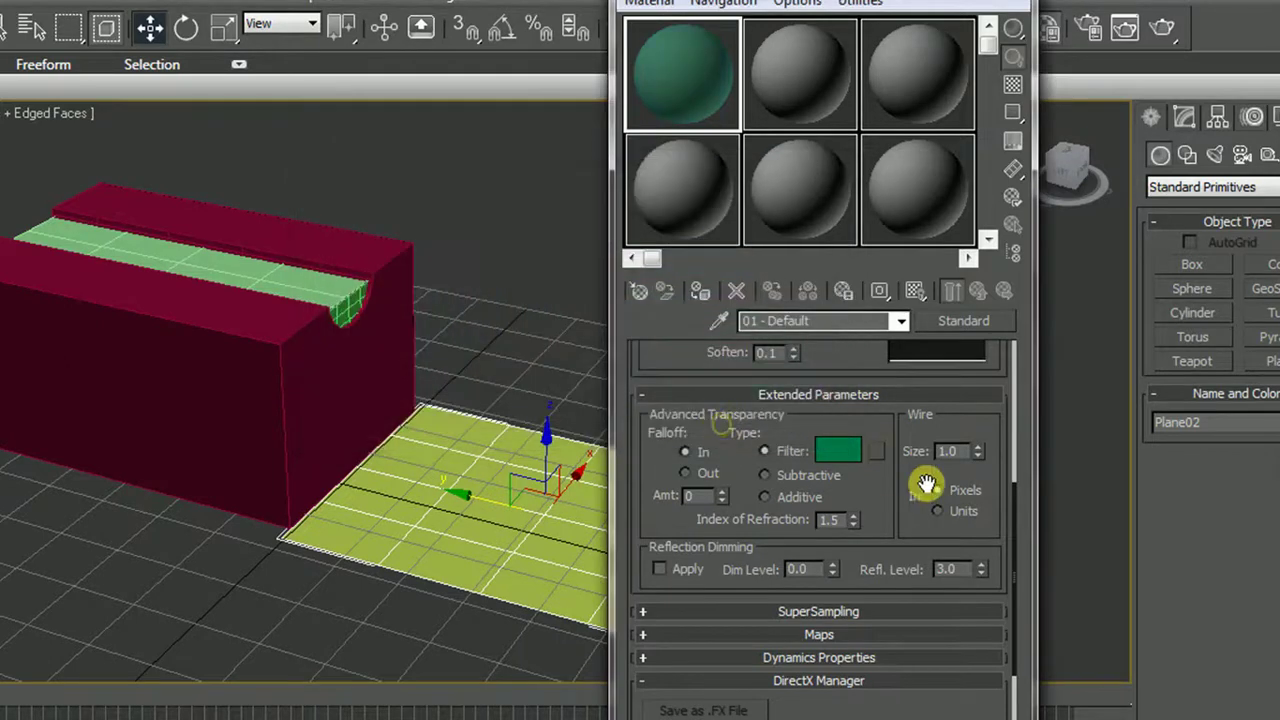
Enable the first material's Bump map and assign a Noise map to it
drag(874, 499, 794, 466)
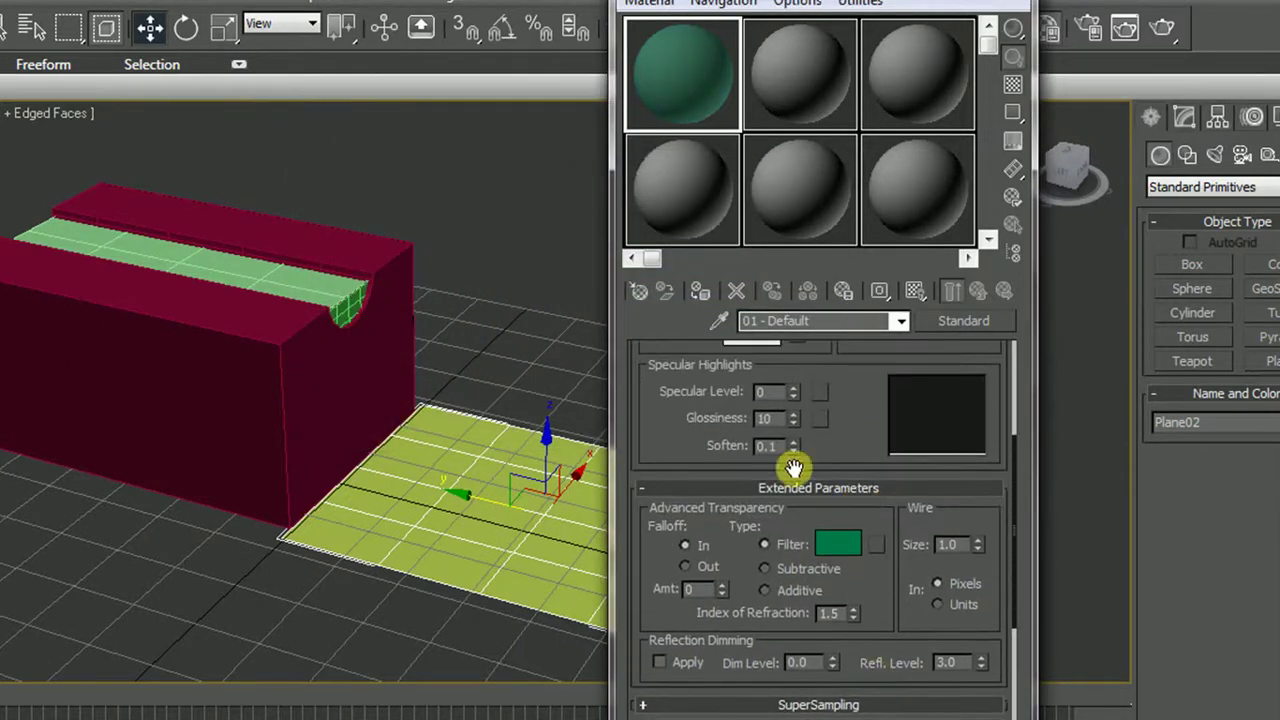
click(643, 488)
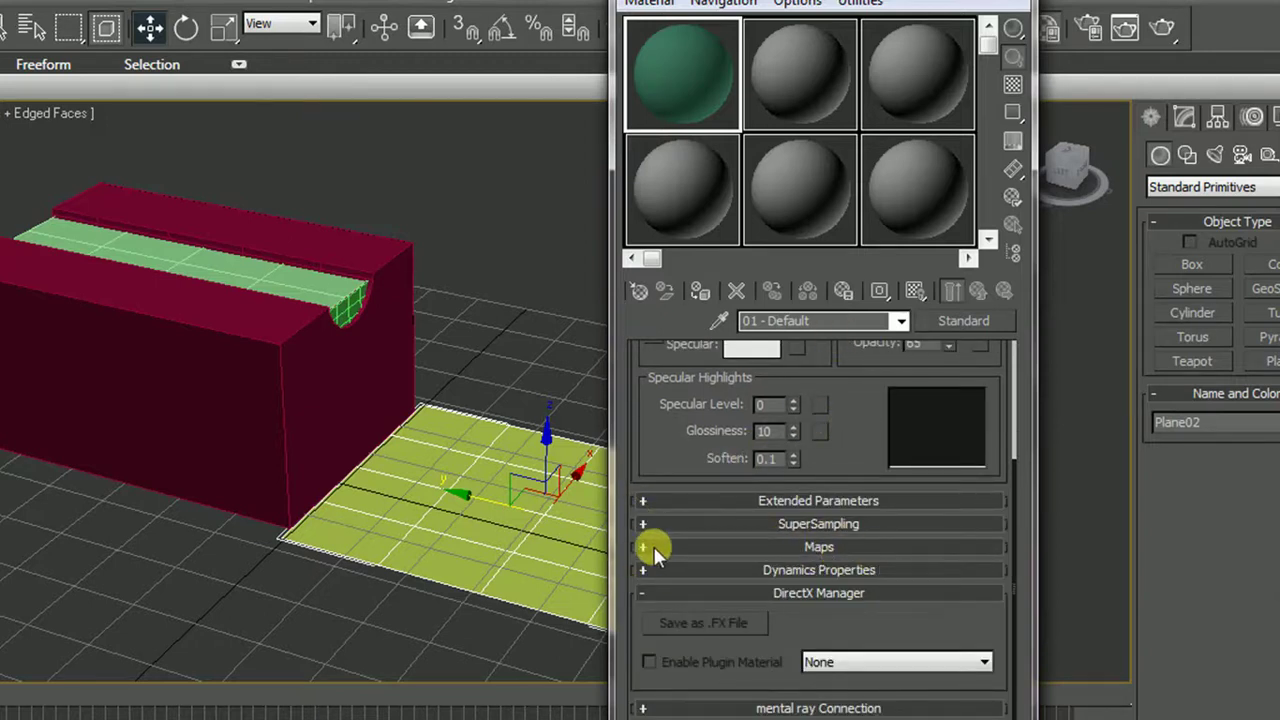
click(696, 547)
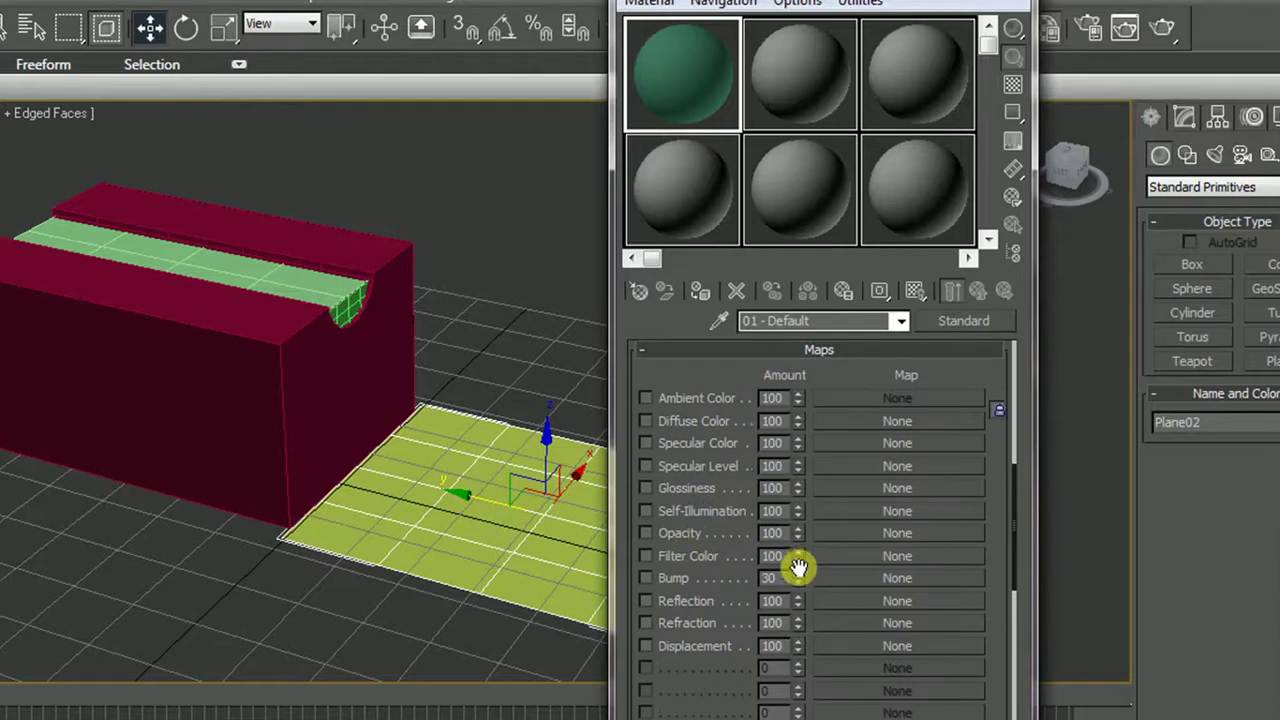
scroll(800, 548, down, 1)
drag(800, 549, 800, 553)
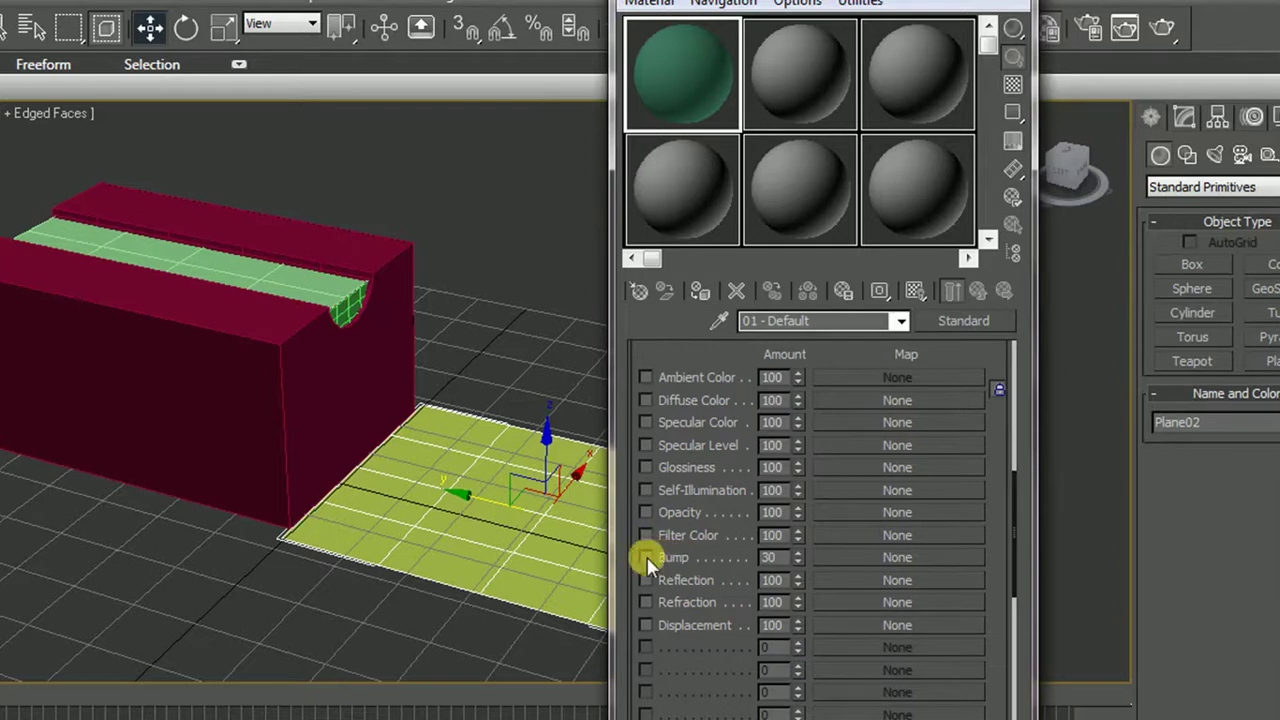
click(645, 557)
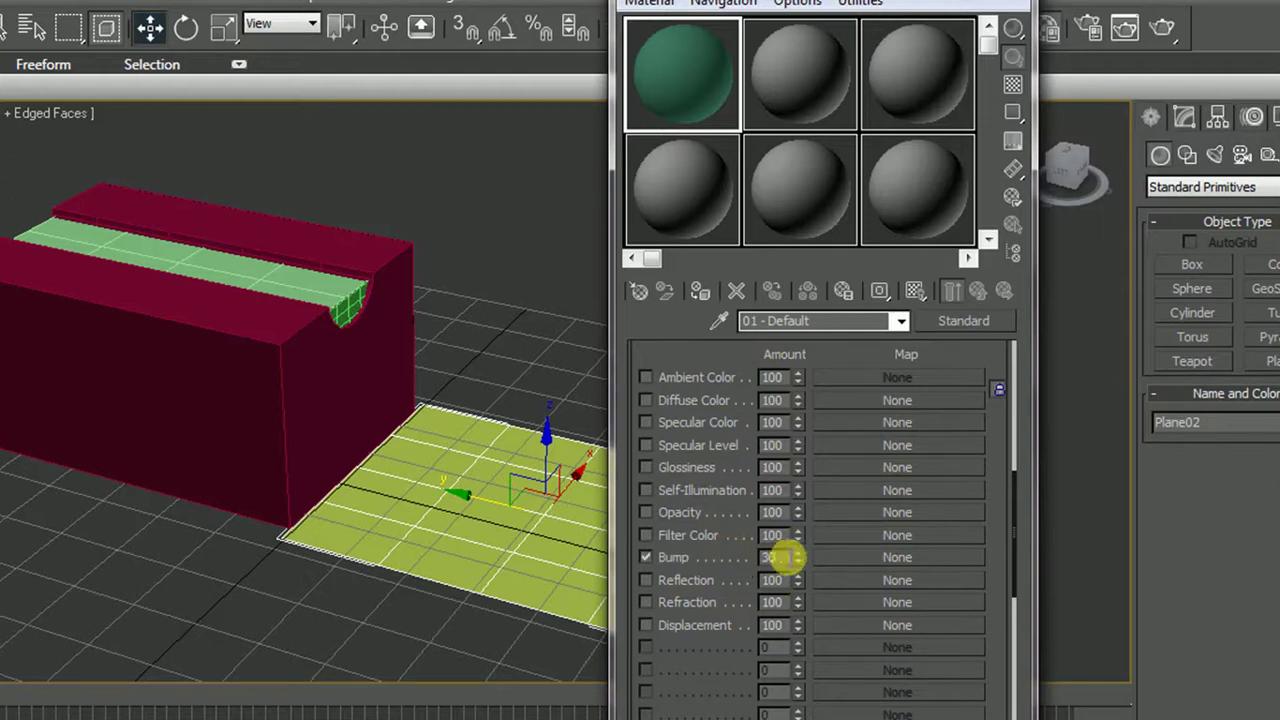
click(846, 557)
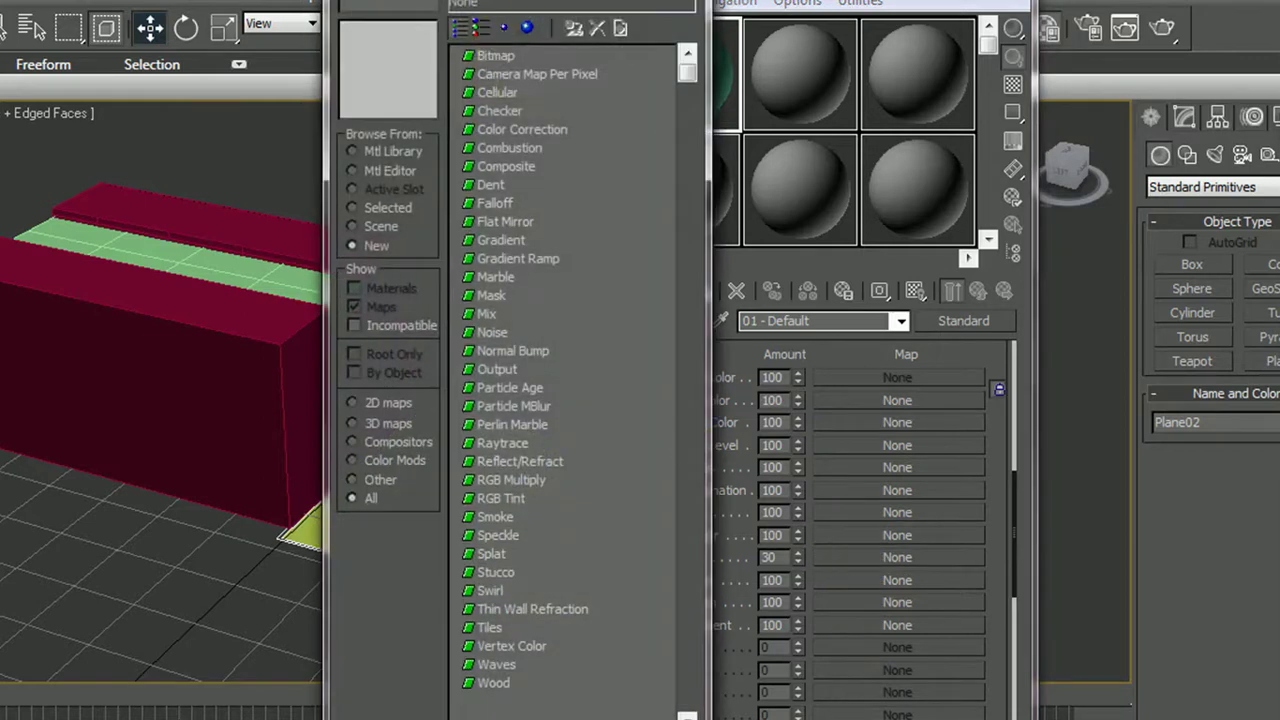
drag(482, 0, 690, 0)
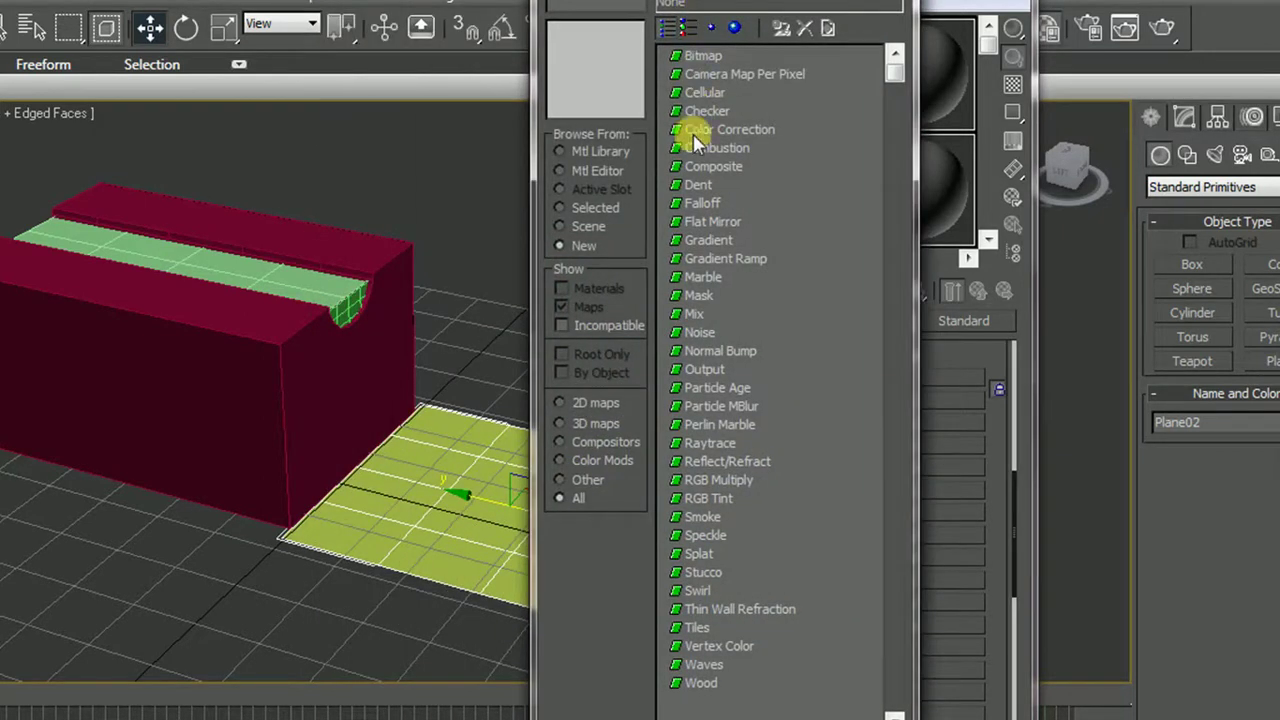
key(b)
click(690, 333)
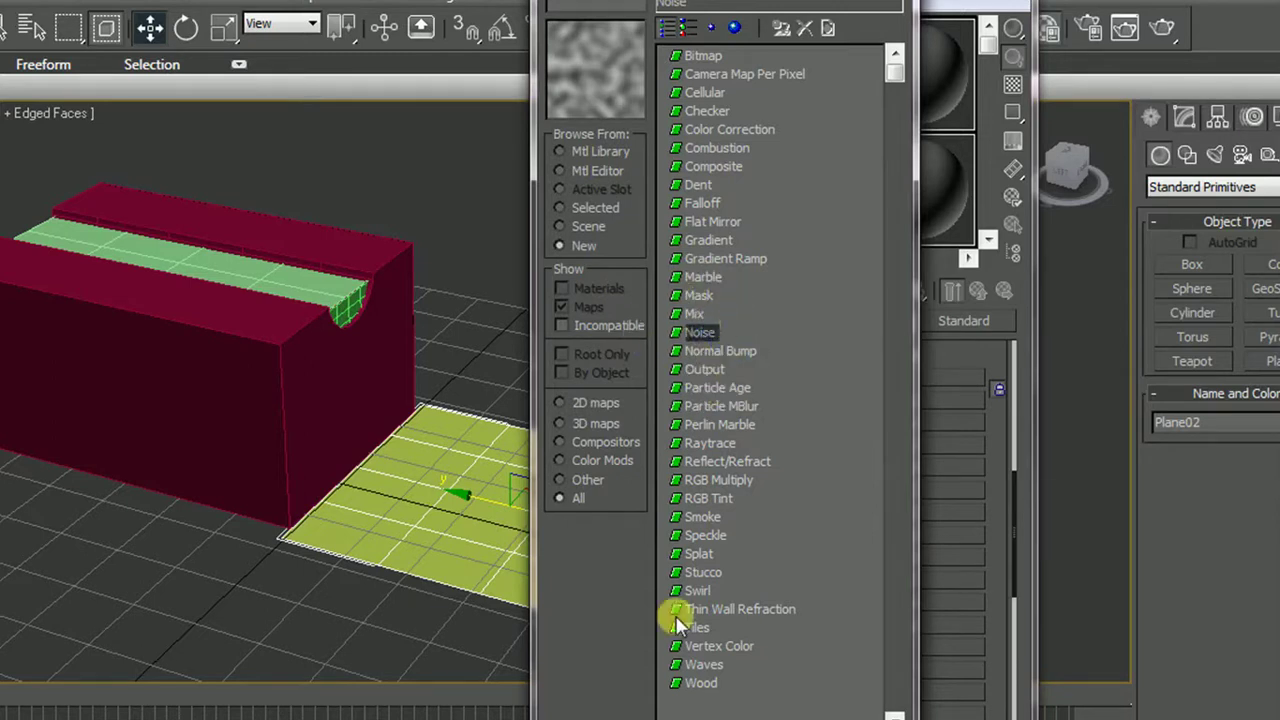
click(565, 717)
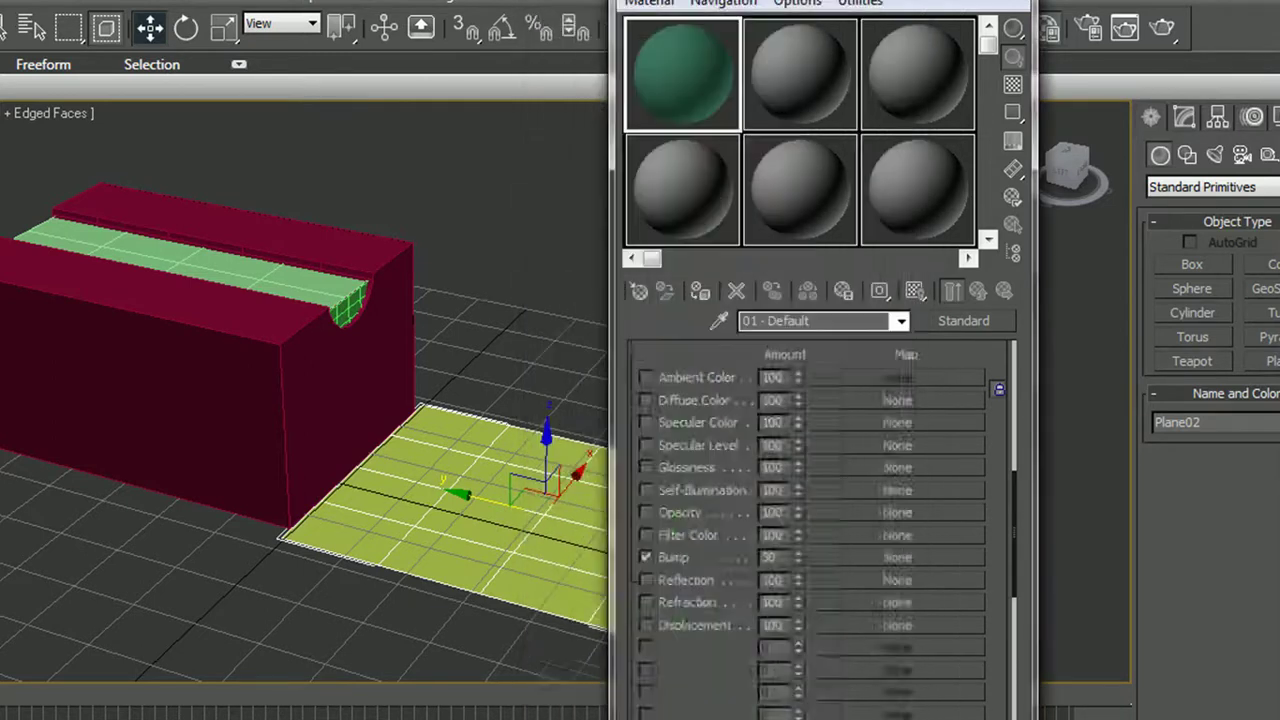
Set the X tiling of the Noise bump map to 3
drag(973, 485, 971, 471)
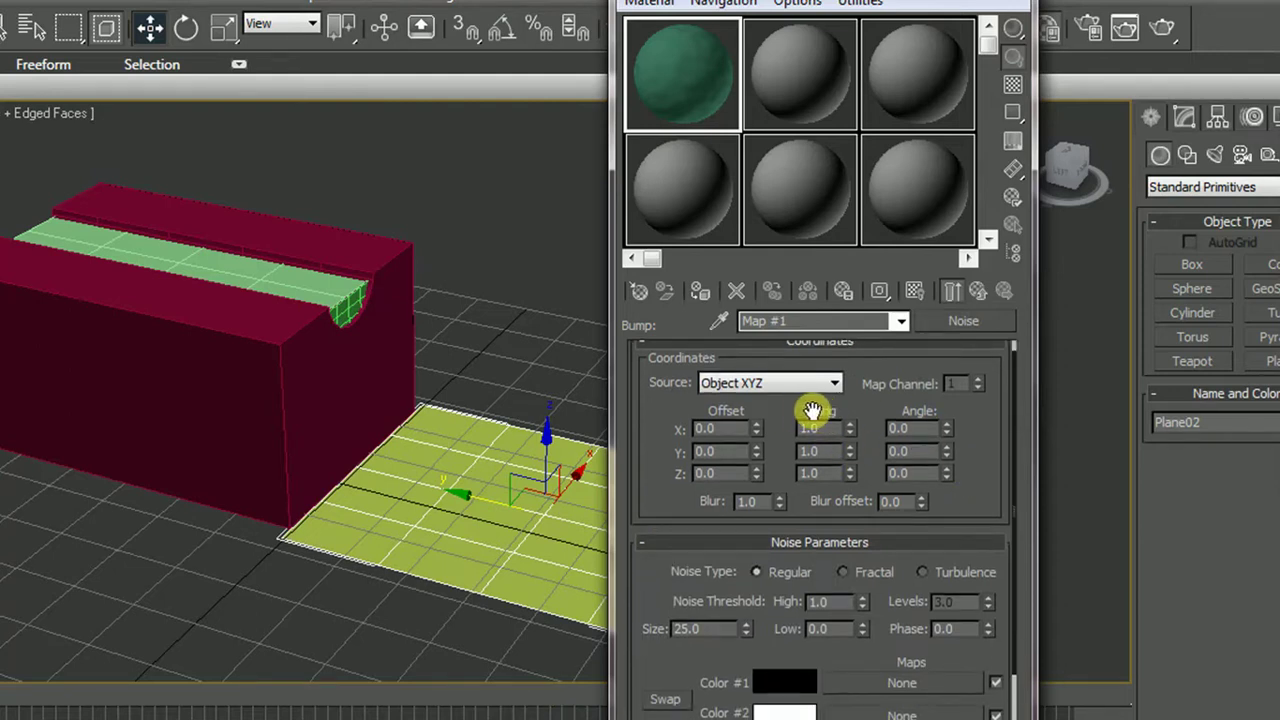
double_click(823, 428)
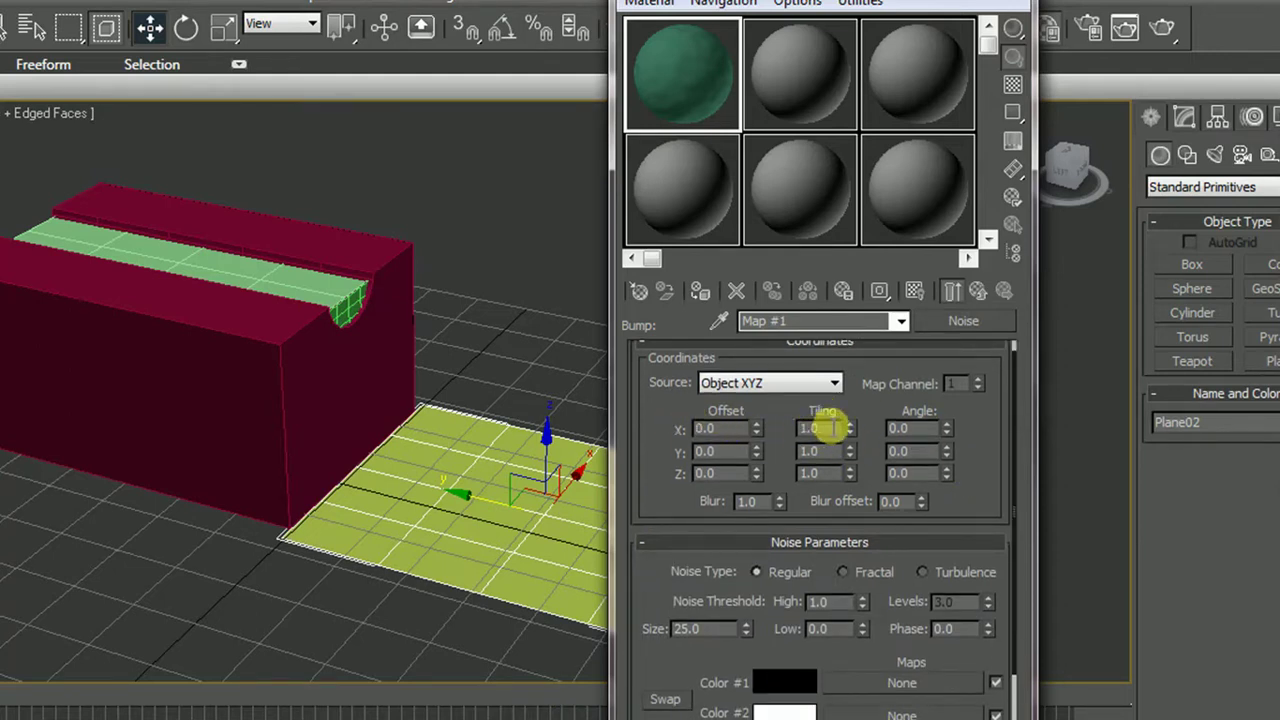
text(3)
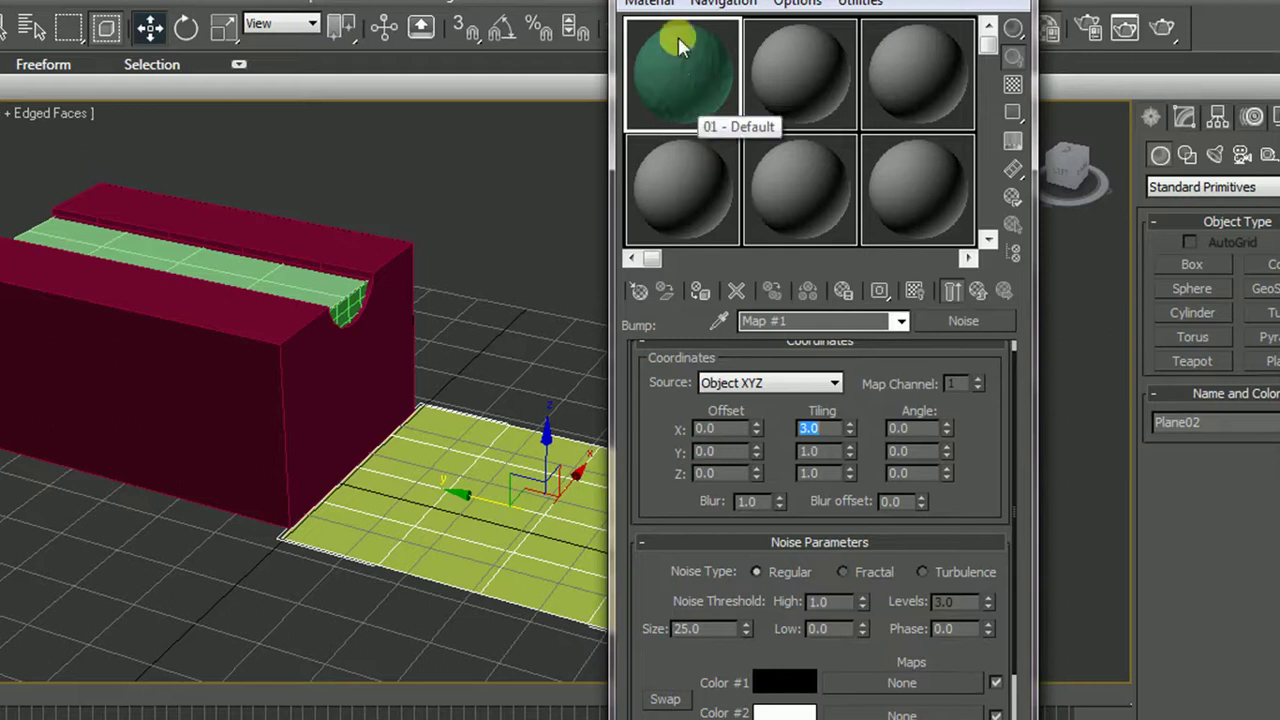
Switch the Noise map to the Turbulence type and set its size to 30
drag(974, 416, 974, 275)
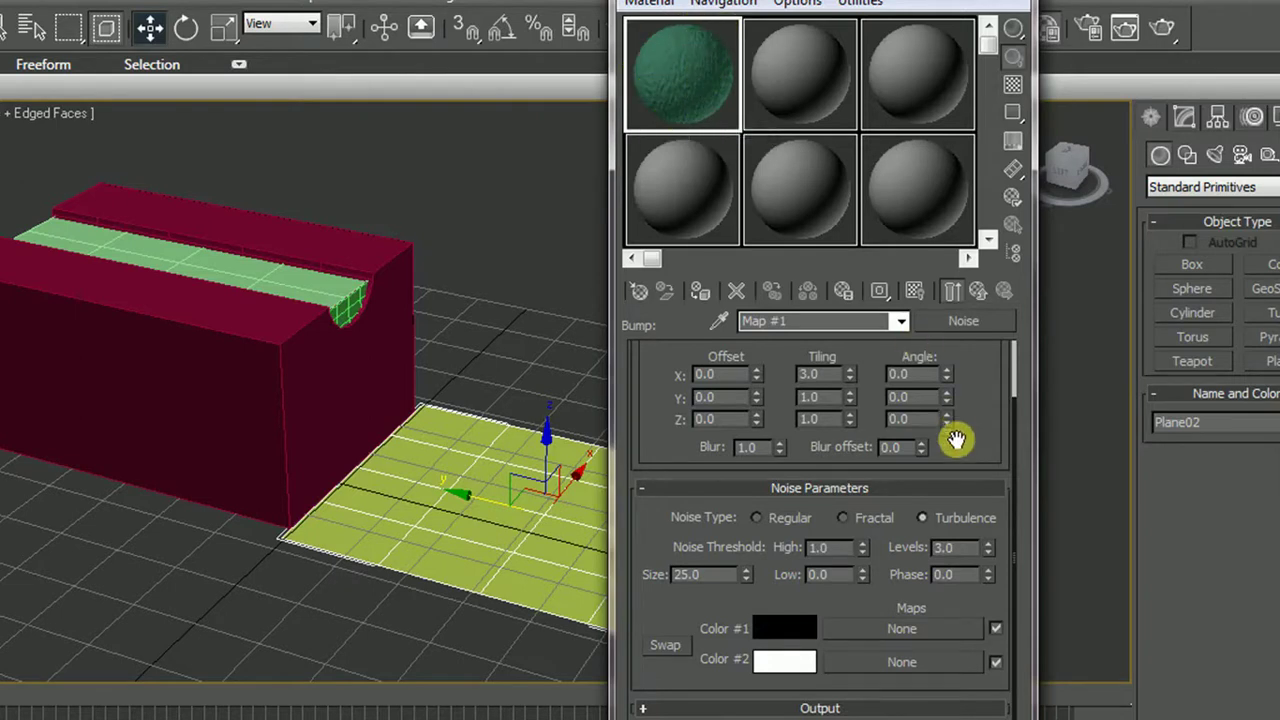
double_click(687, 578)
text(30)
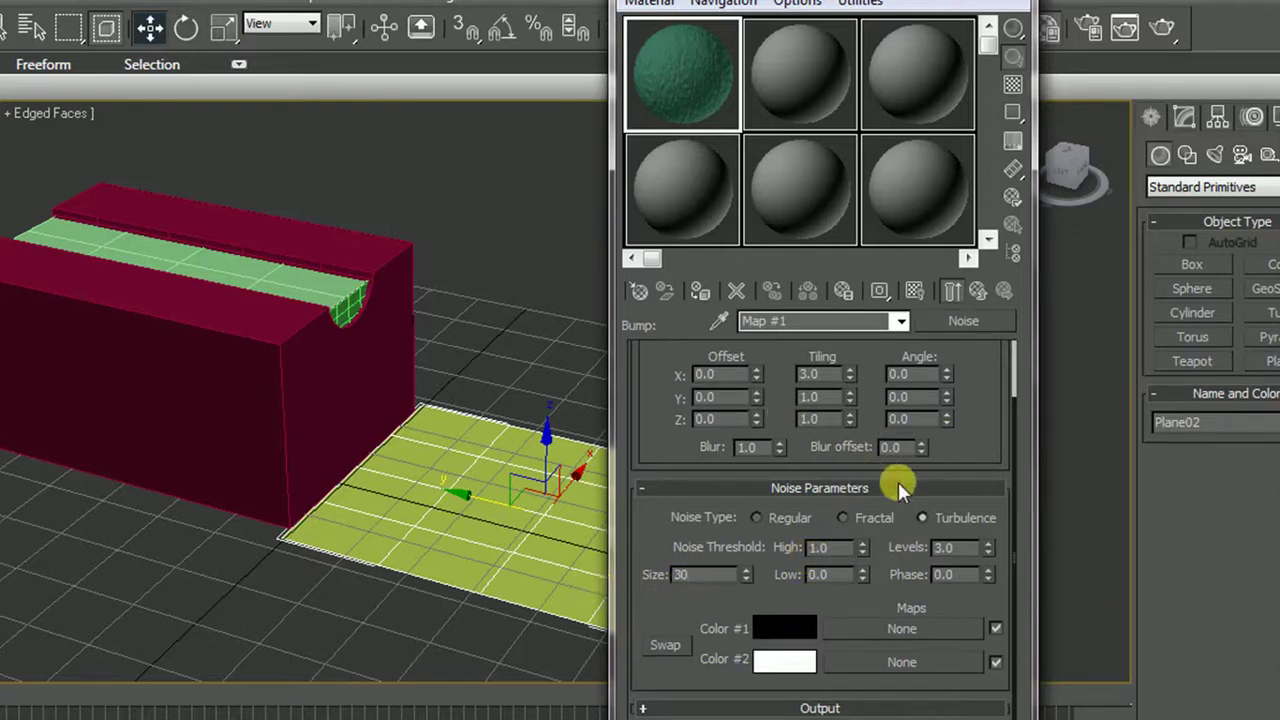
double_click(955, 550)
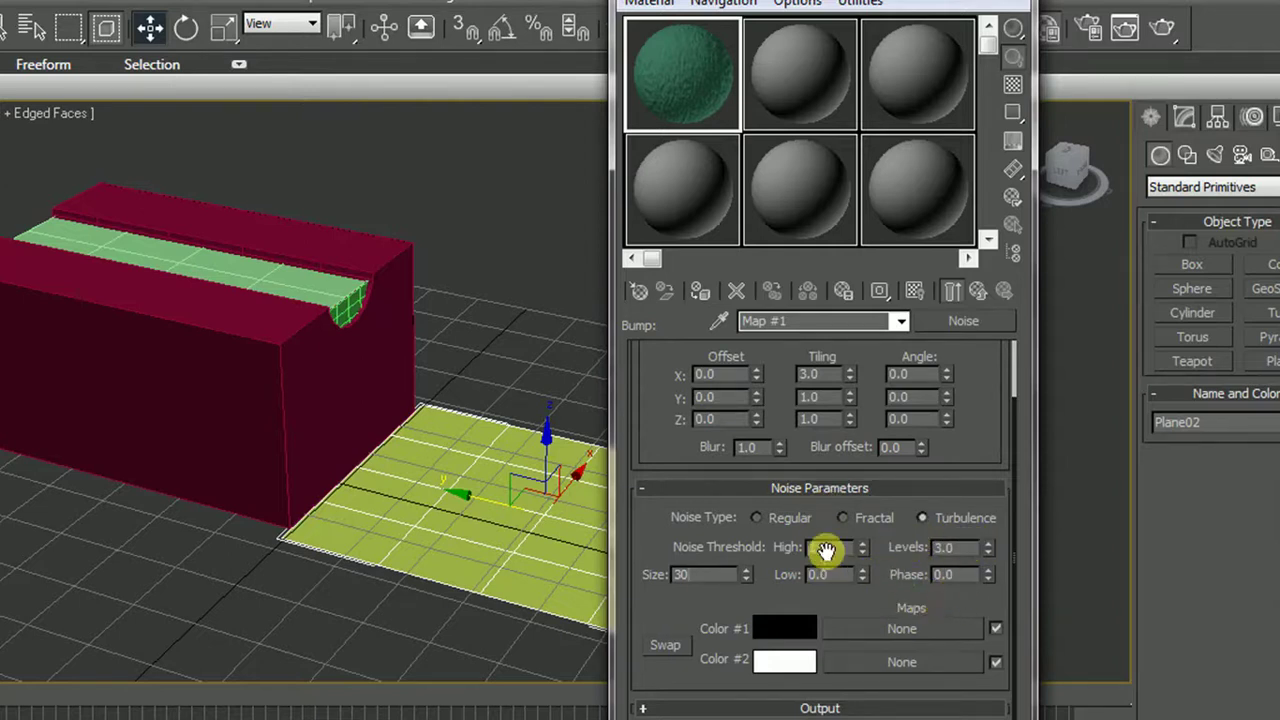
key(Return)
Check the Noise map's Color #1 and Color #2 definitions, accepting both as they are
click(800, 625)
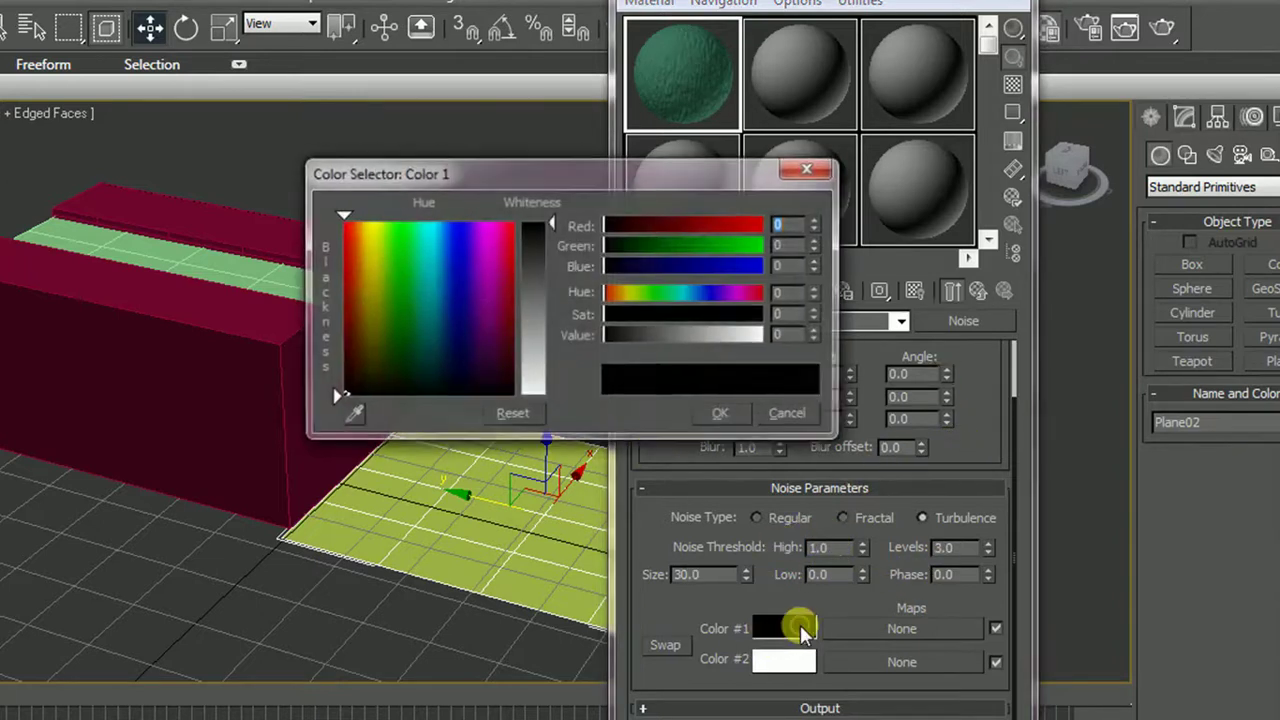
click(720, 413)
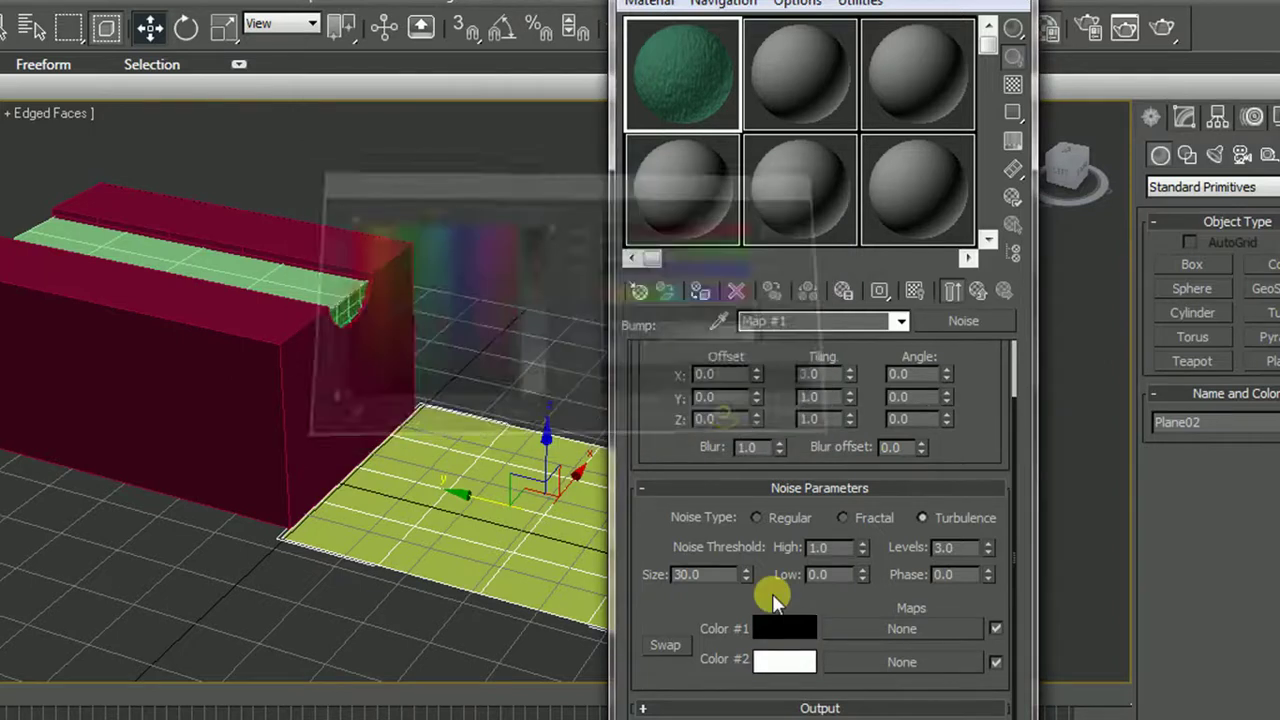
click(788, 664)
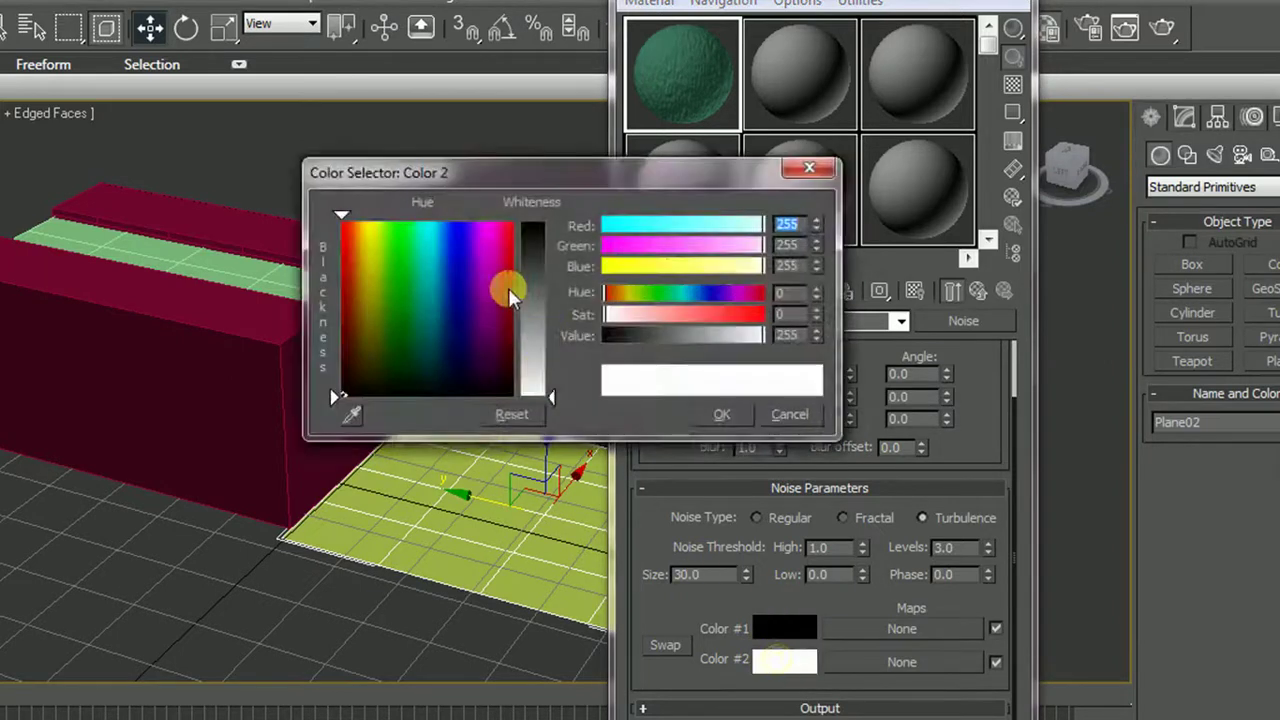
click(733, 416)
Go back from the Noise map to the parent material's Blinn Basic Parameters
drag(974, 422, 952, 617)
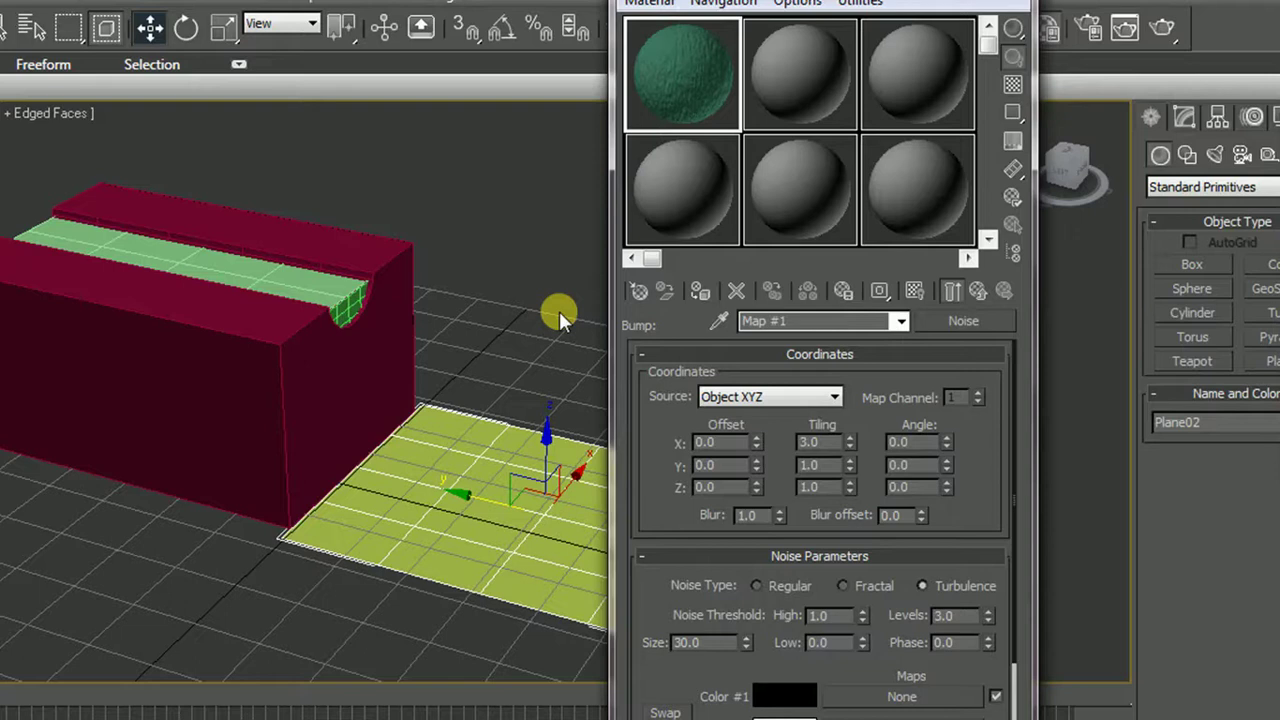
click(976, 294)
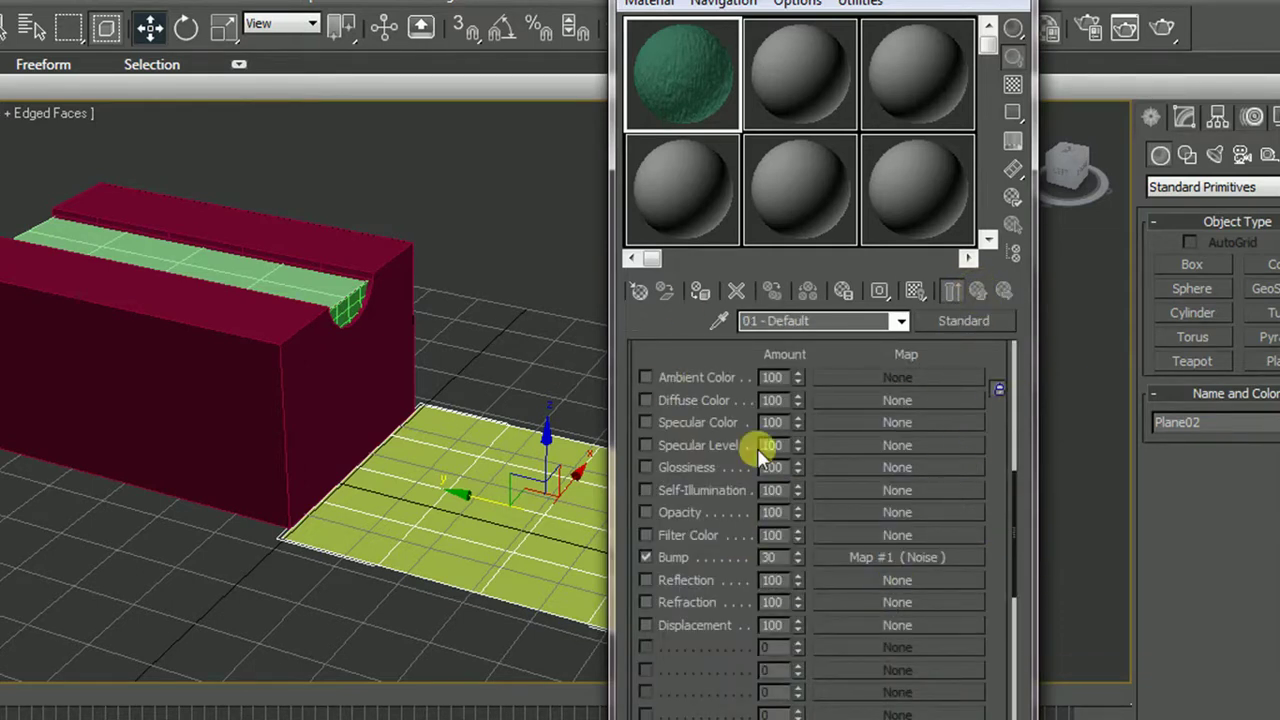
drag(628, 448, 631, 710)
drag(866, 449, 866, 586)
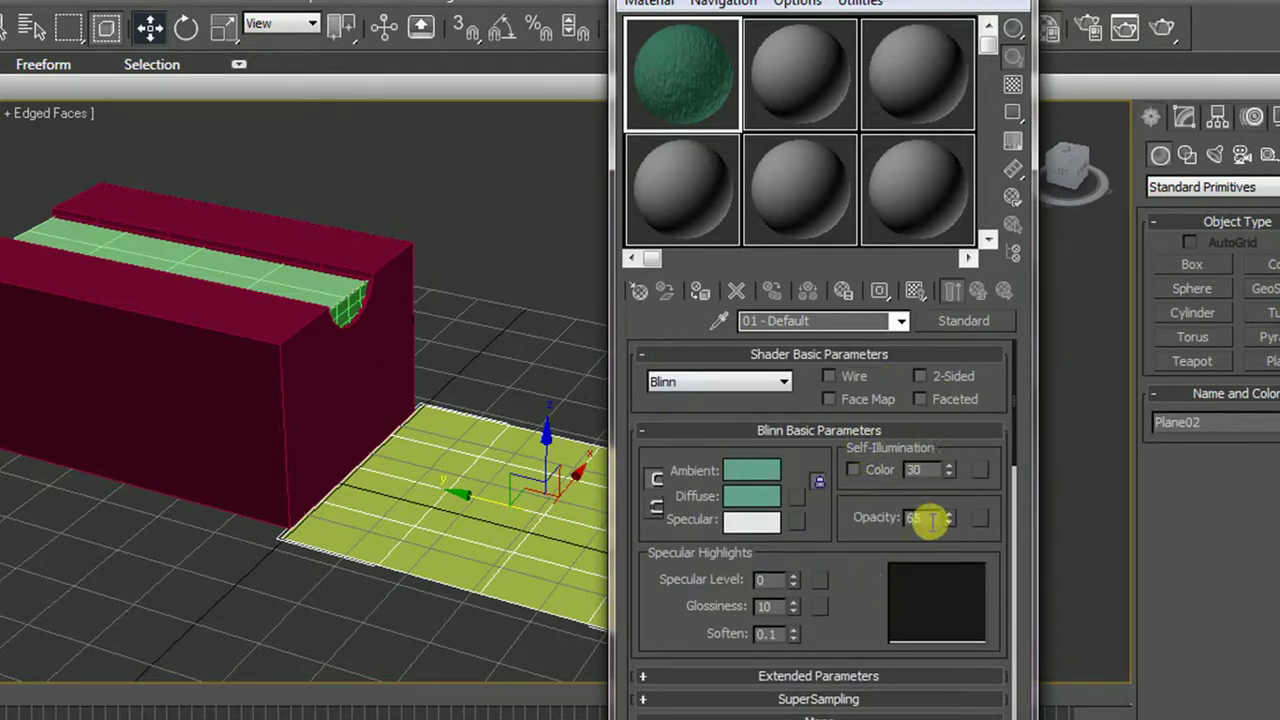
drag(930, 521, 872, 522)
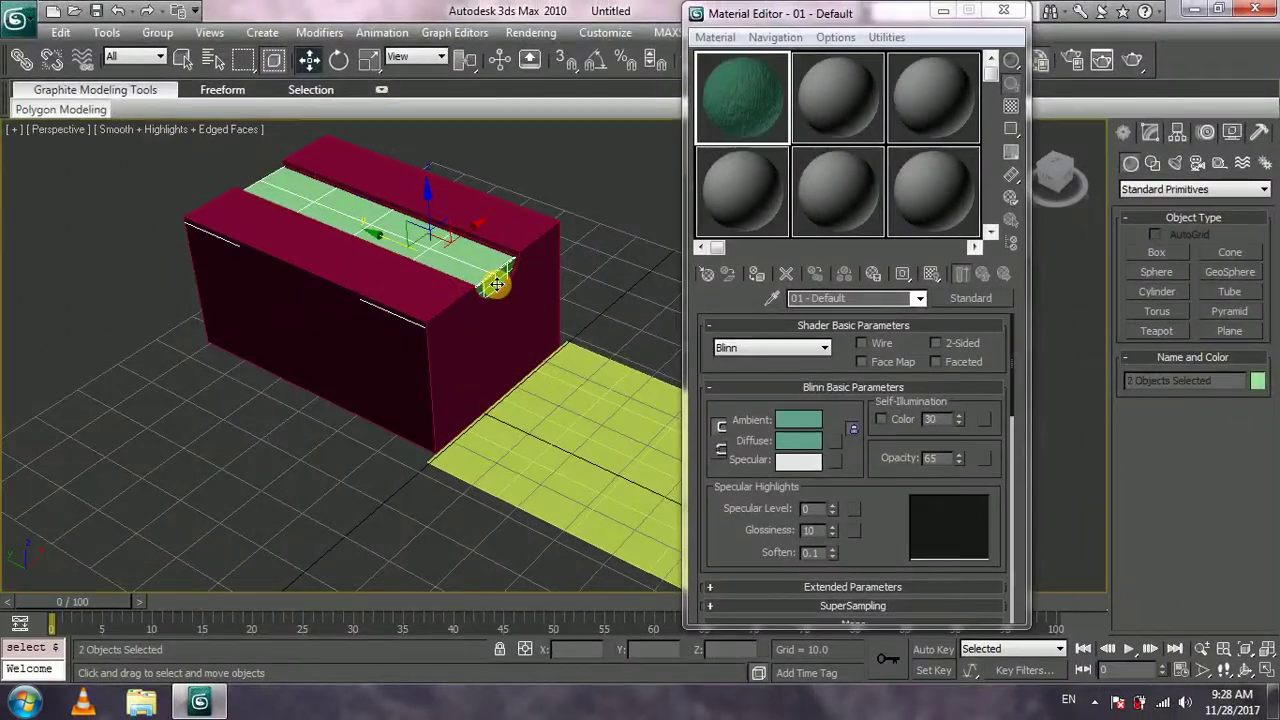
Add the ground plane to the selected groove planes without moving anything, and assign the first green material to all three objects
ctrl+click(589, 422)
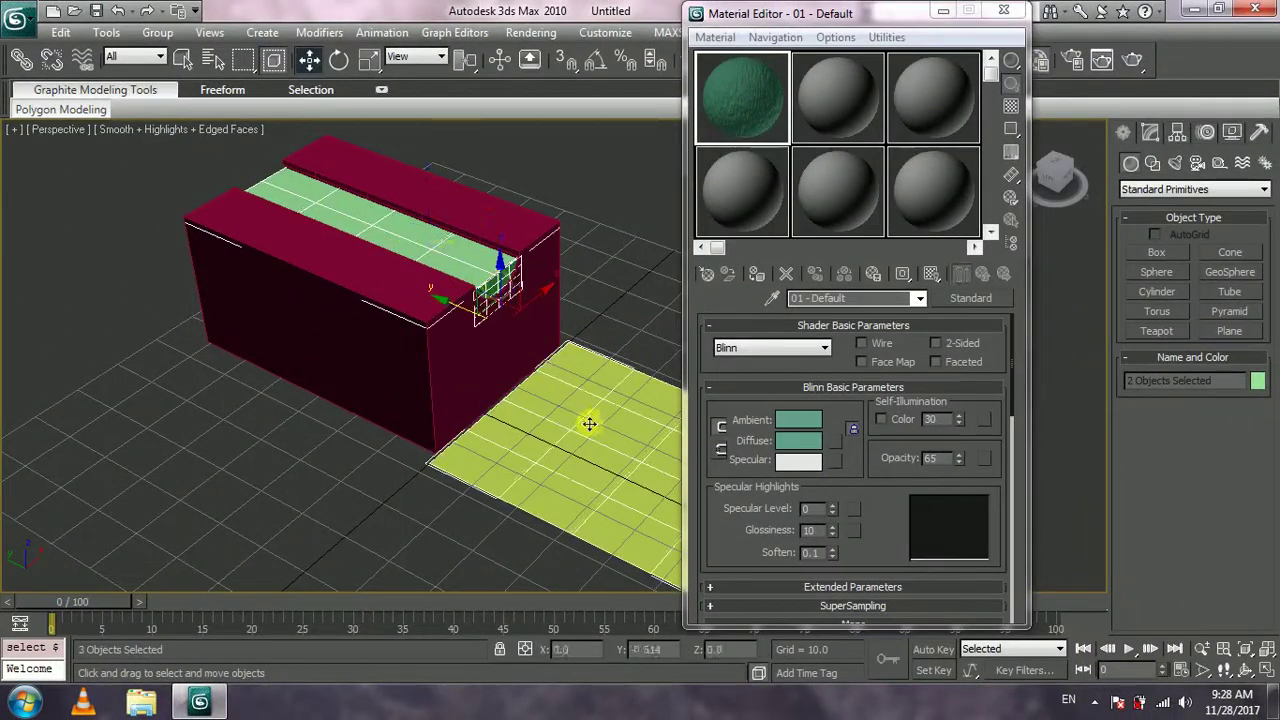
key(ctrl+z)
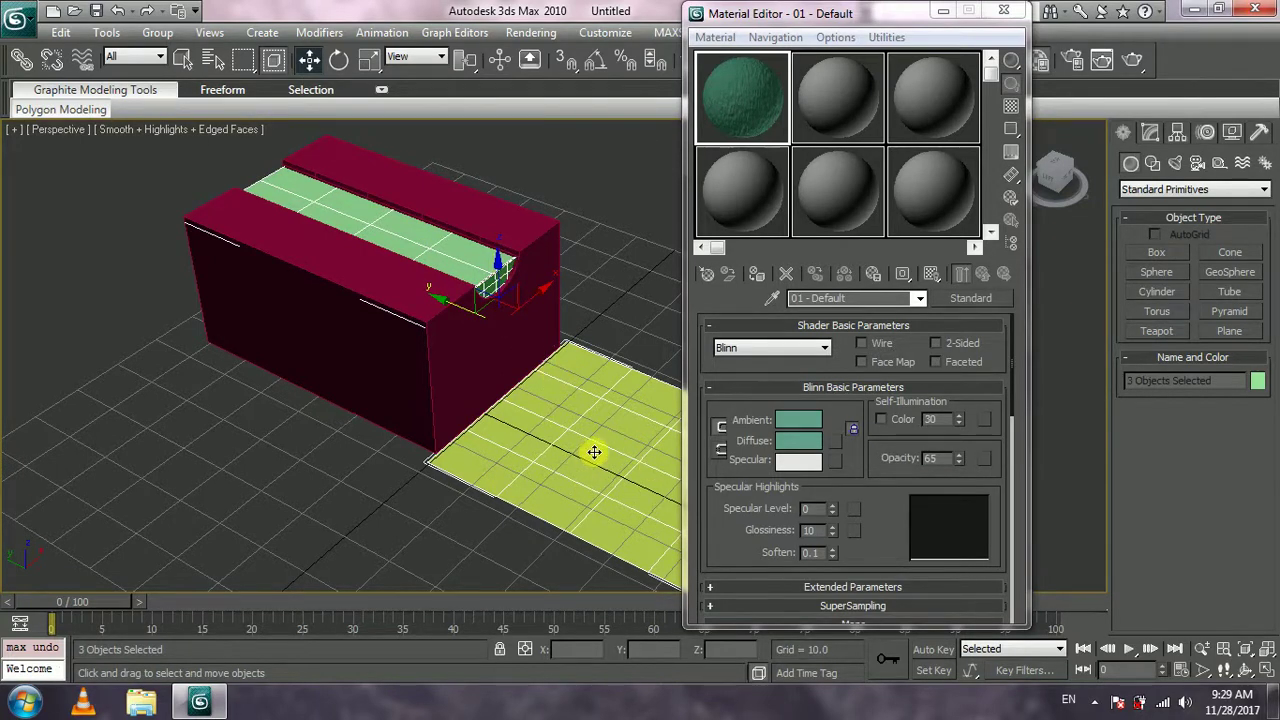
click(759, 275)
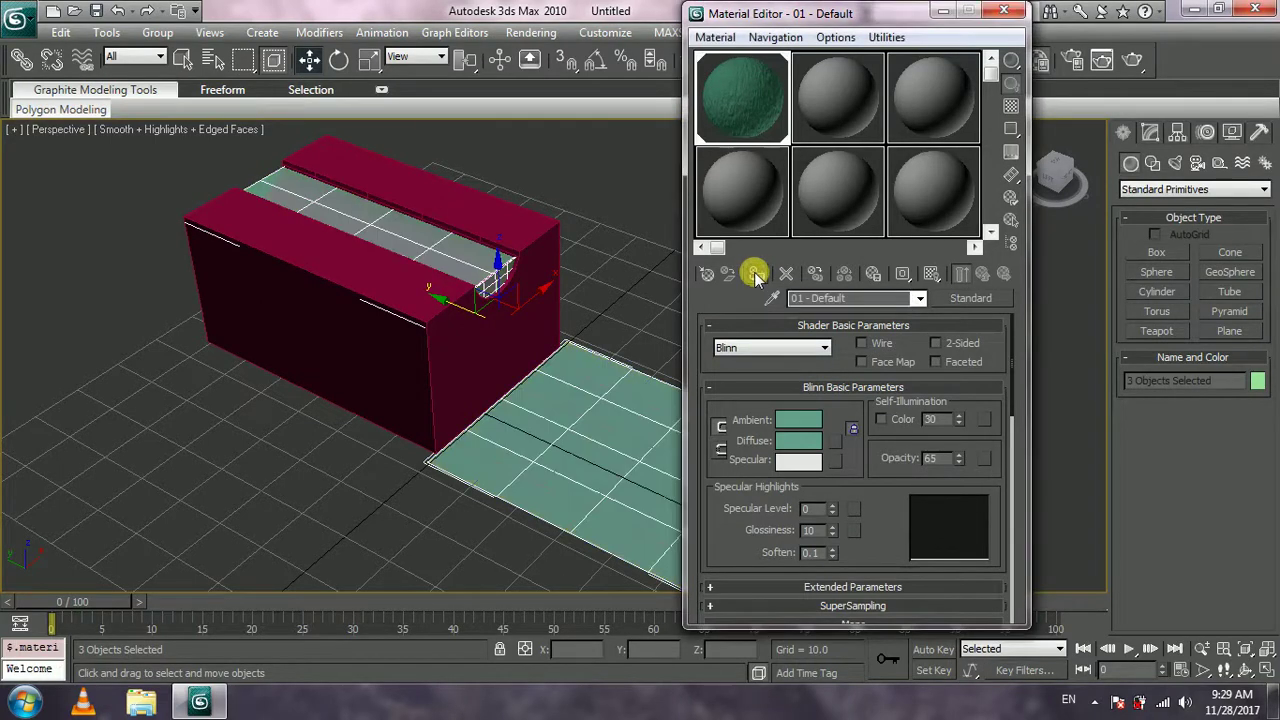
click(931, 275)
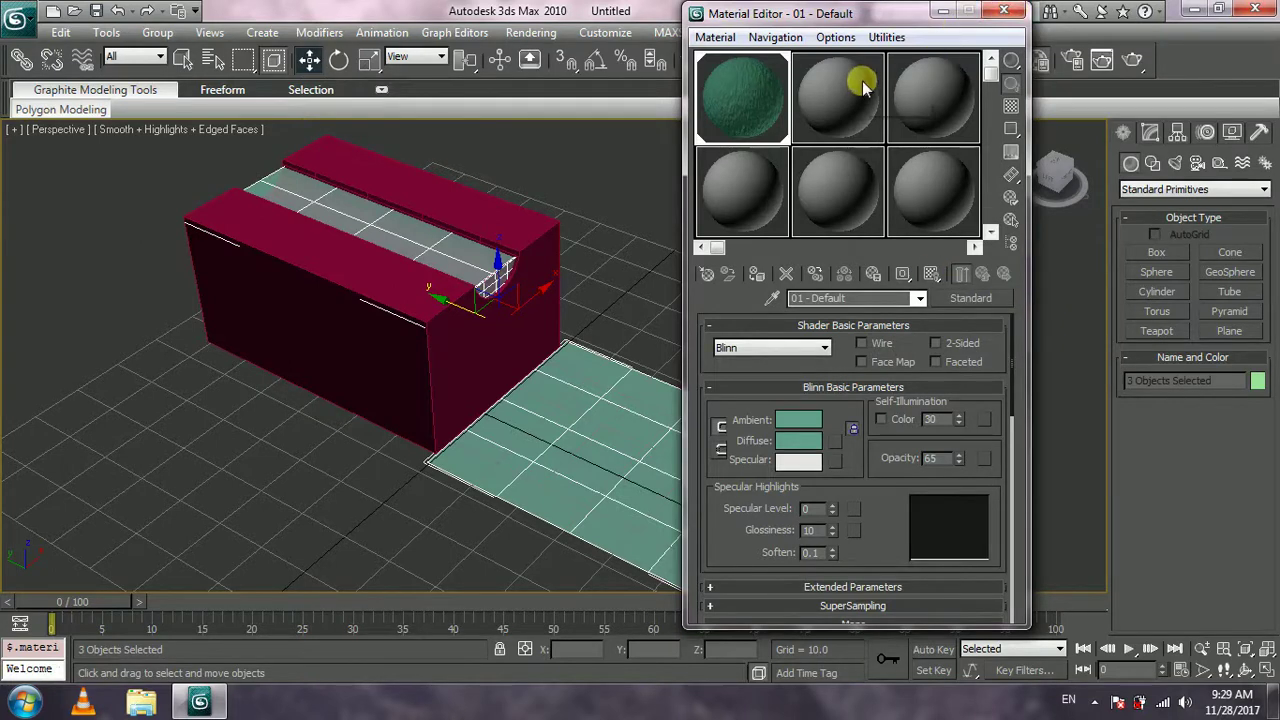
alt+middle_drag(560, 251, 469, 181)
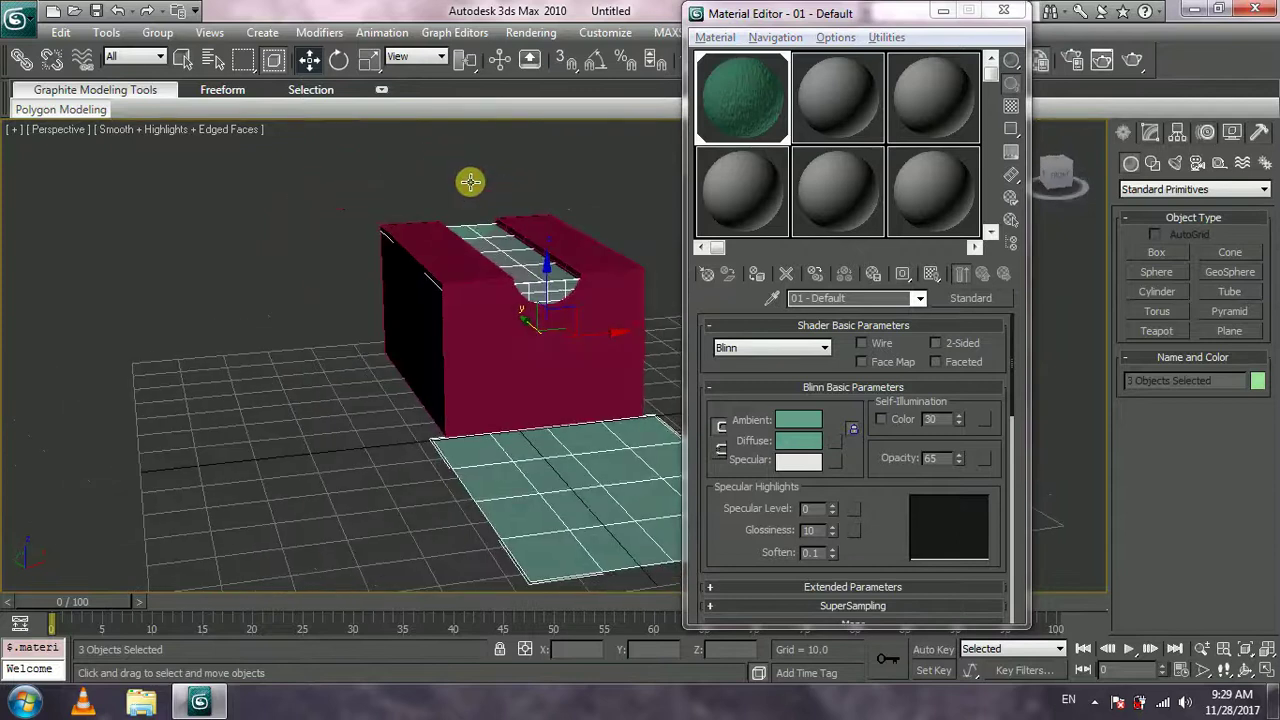
alt+middle_drag(495, 345, 470, 372)
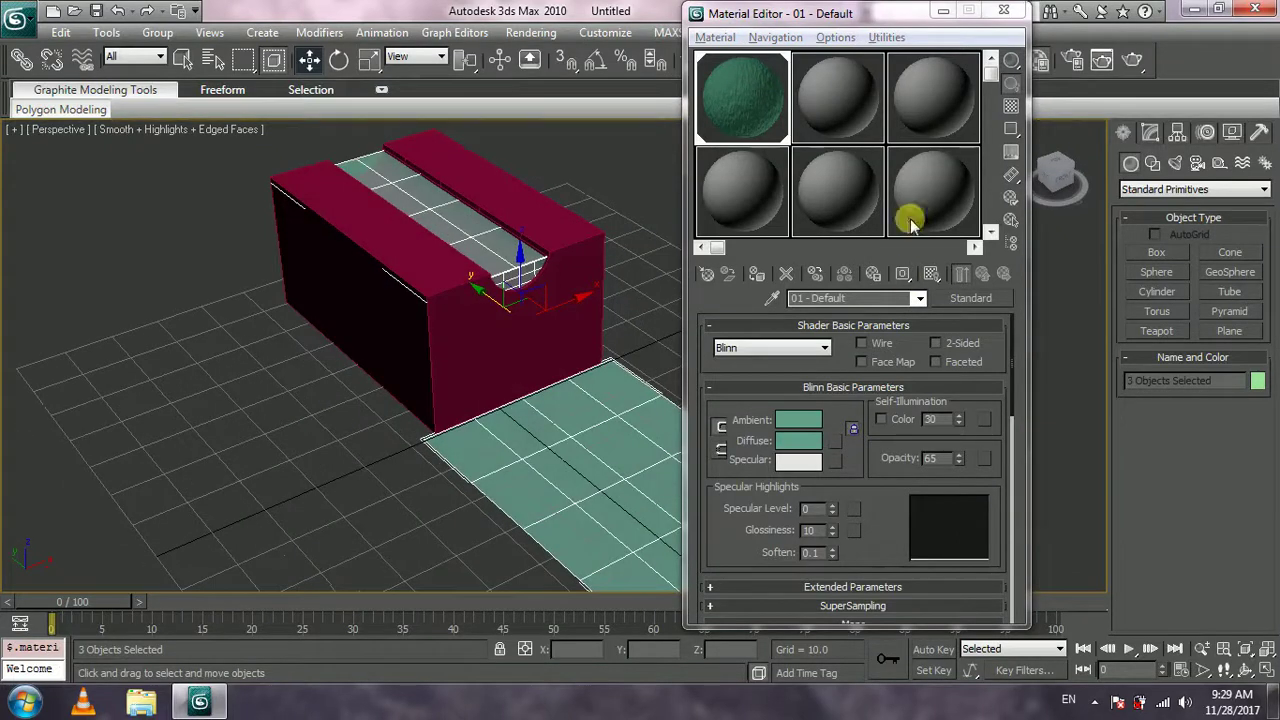
Select the second material and choose a Bitmap as its diffuse map
click(834, 104)
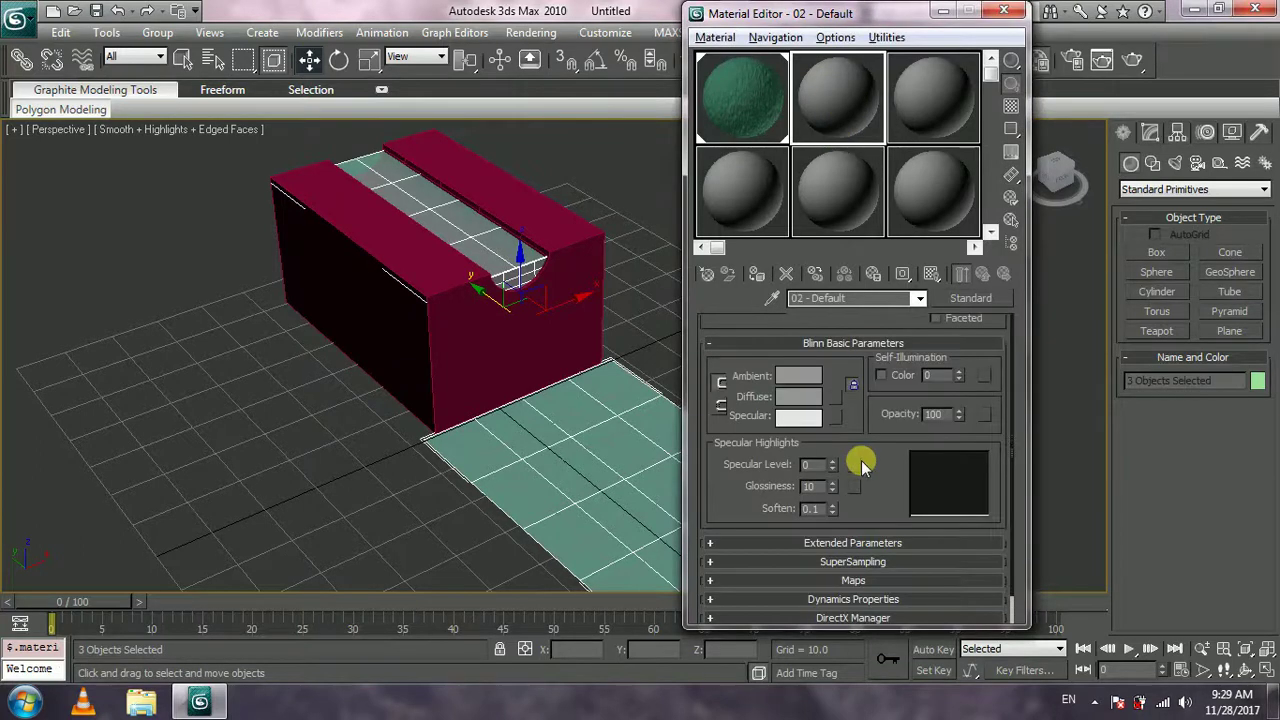
scroll(861, 460, up, 2)
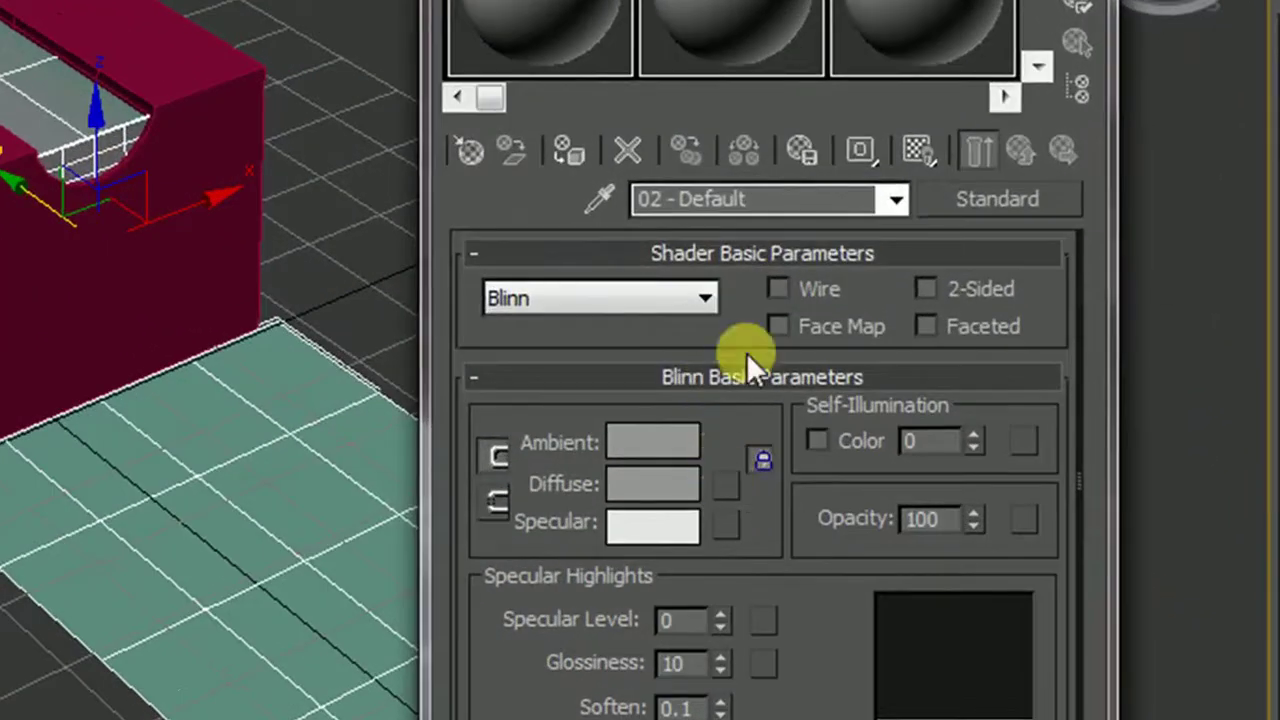
click(729, 482)
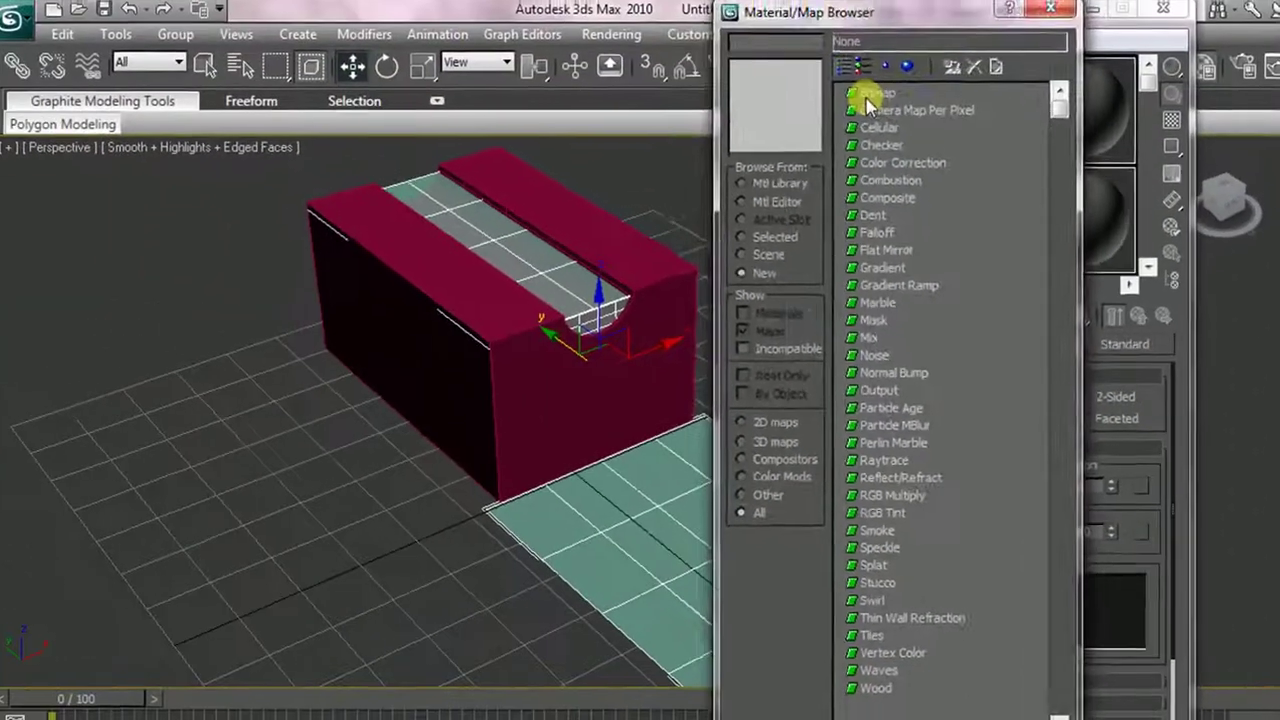
double_click(866, 92)
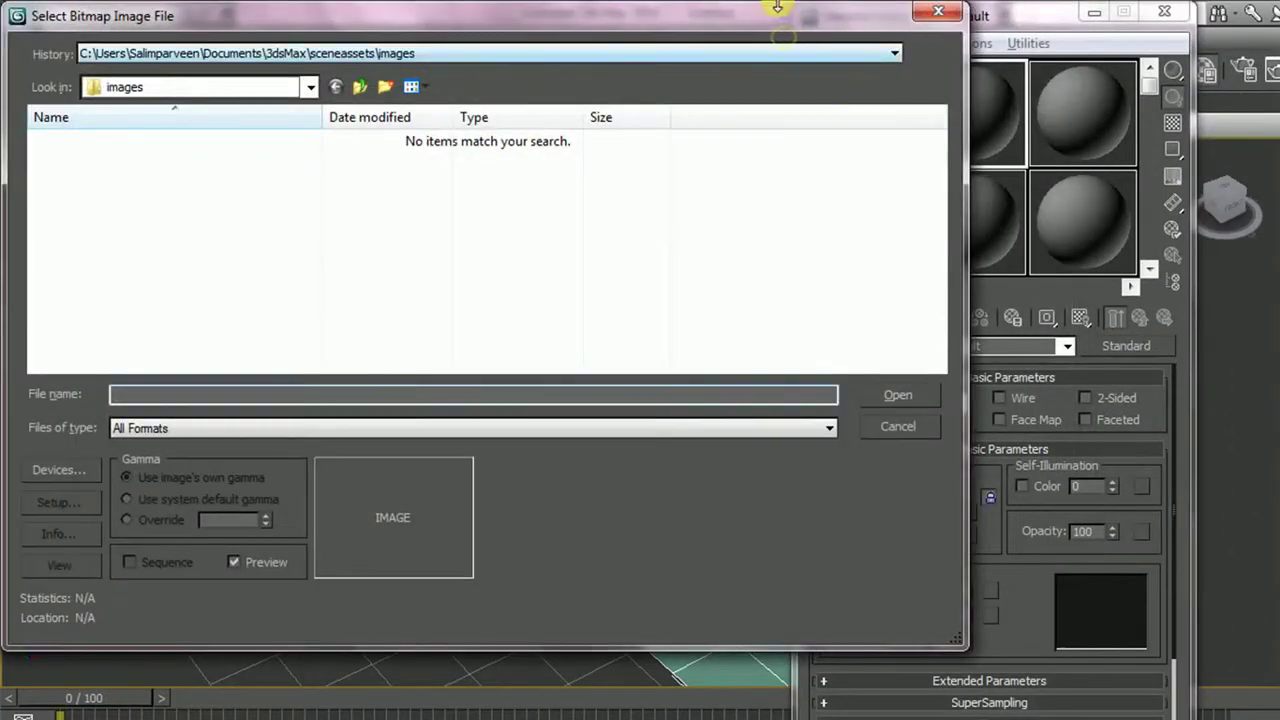
drag(783, 24, 970, 47)
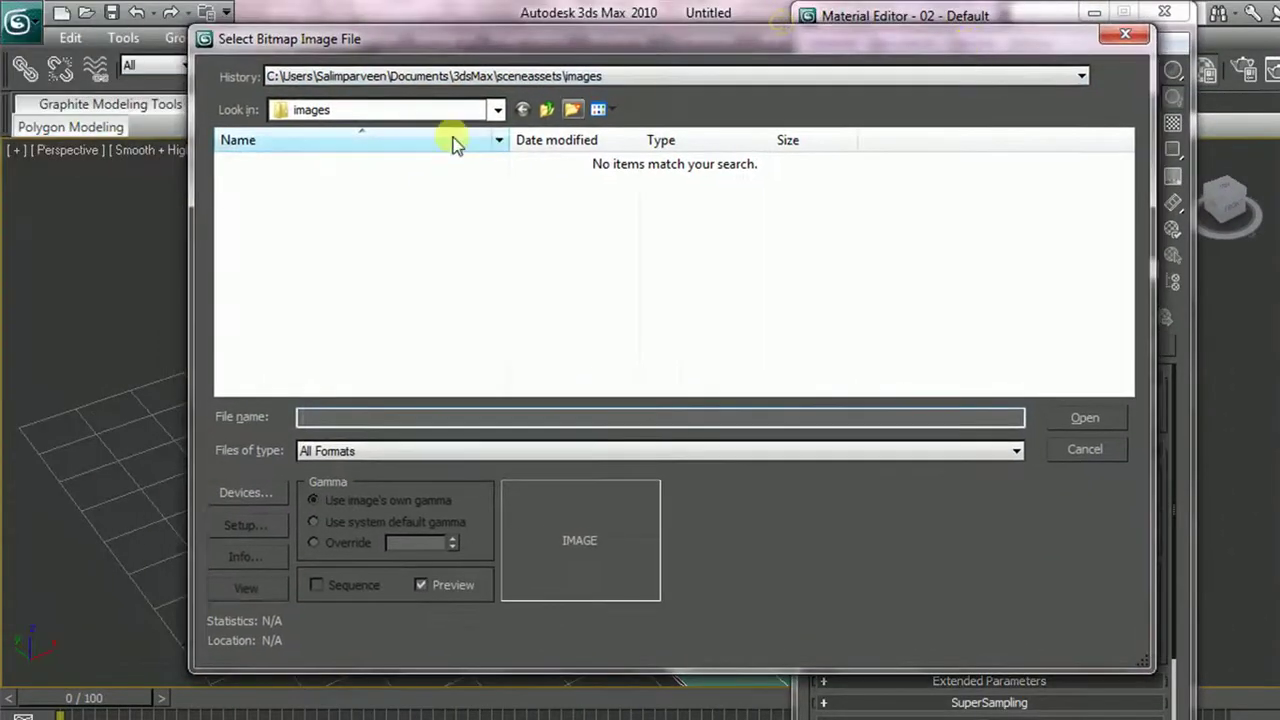
Browse to the Program Files folder on Local Disk (C:) for the bitmap image
click(497, 110)
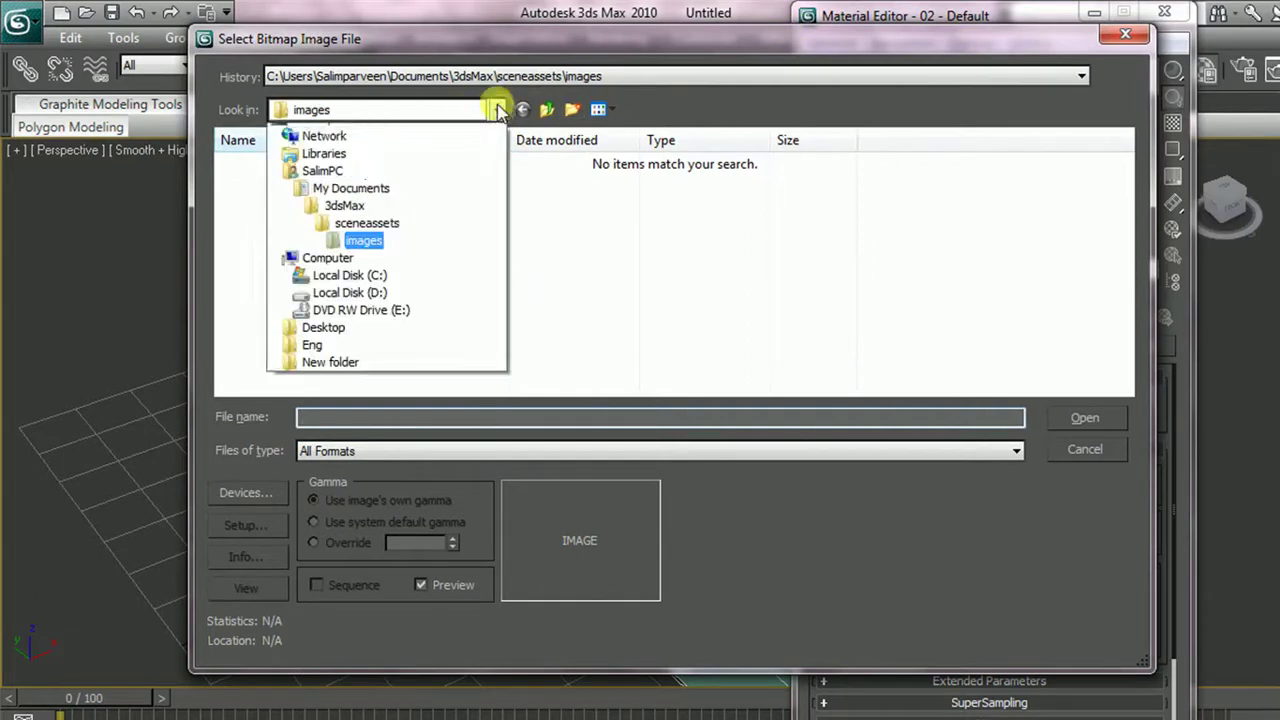
click(380, 274)
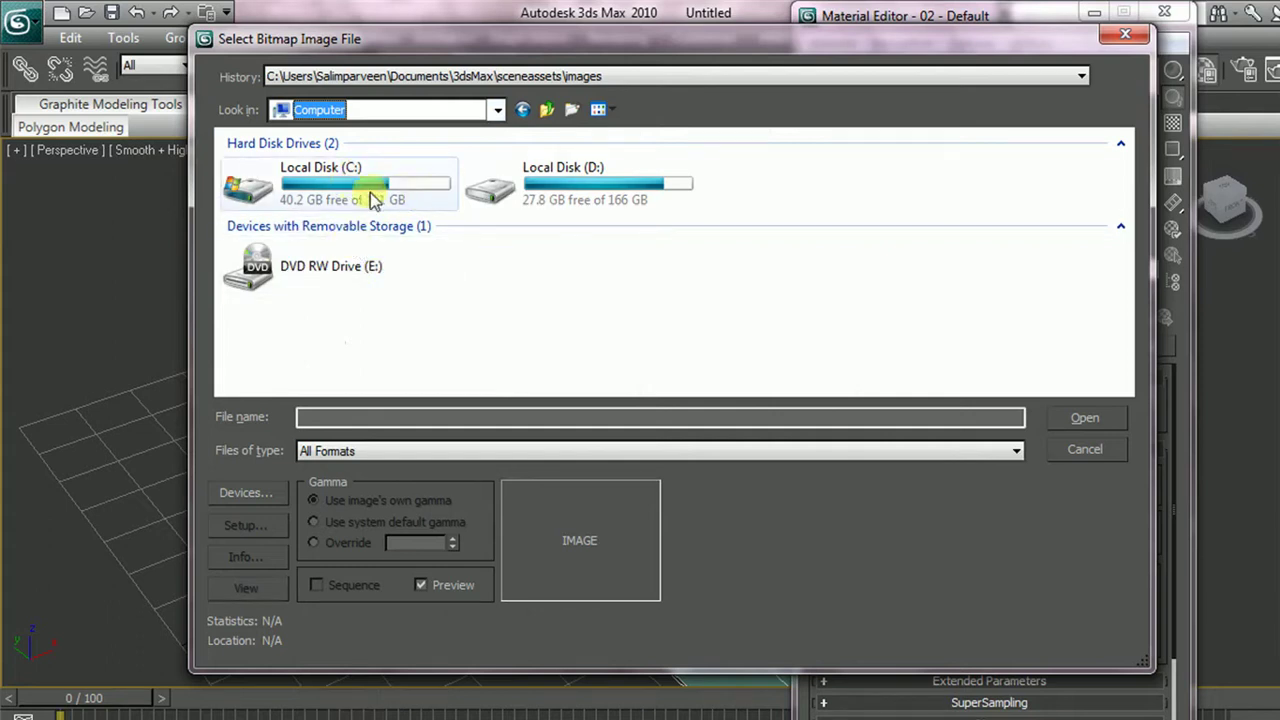
double_click(400, 194)
scroll(392, 260, down, 2)
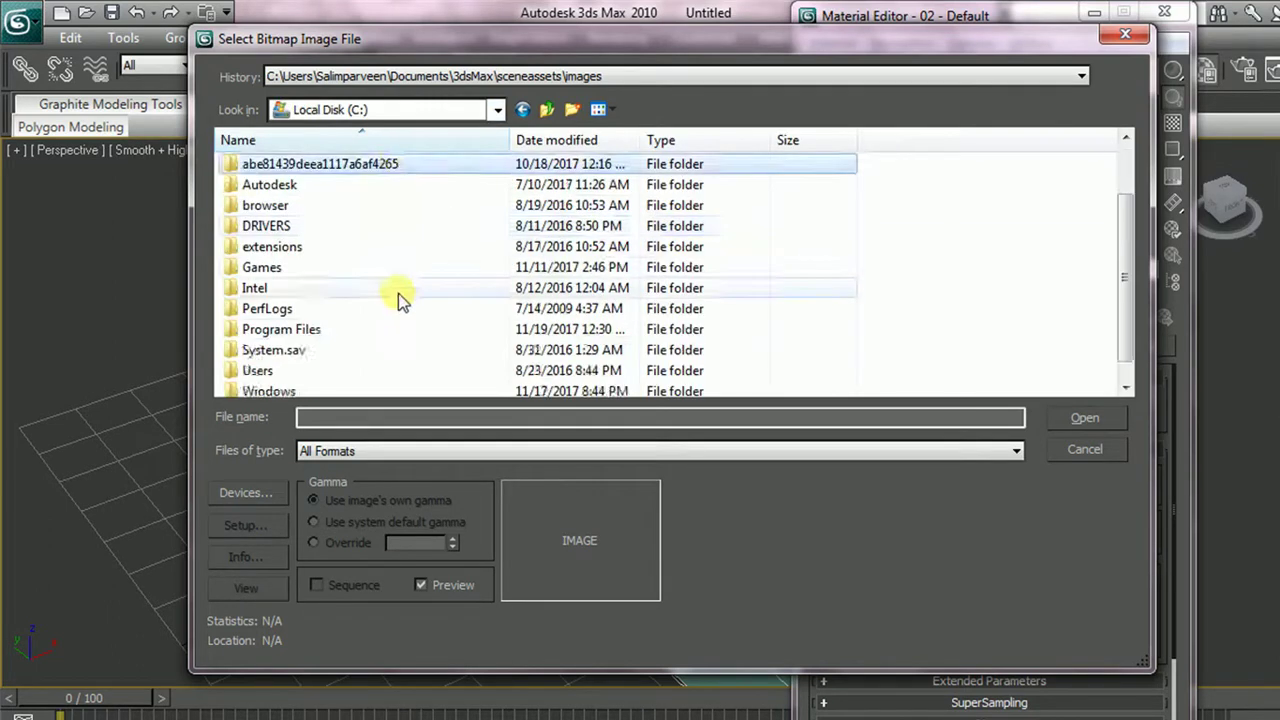
double_click(302, 311)
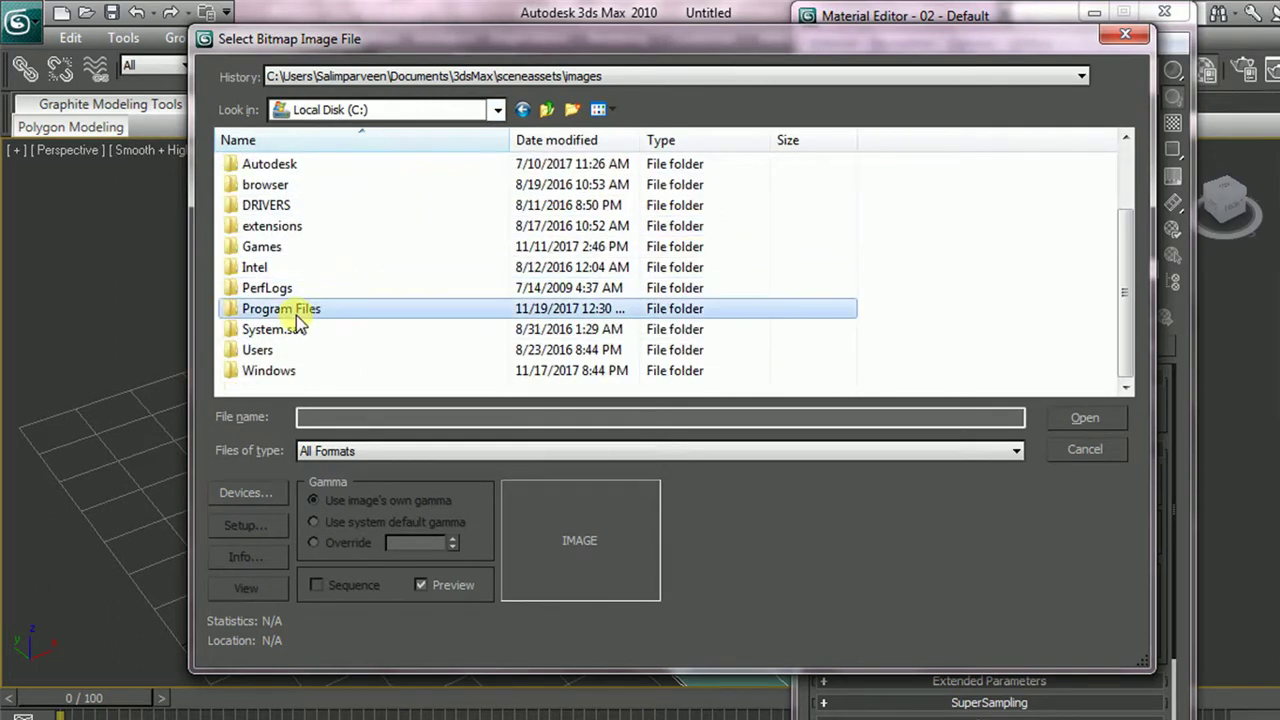
Open the maps folder inside Autodesk\3ds Max 2010 as the source of the bitmap image
scroll(322, 345, down, 12)
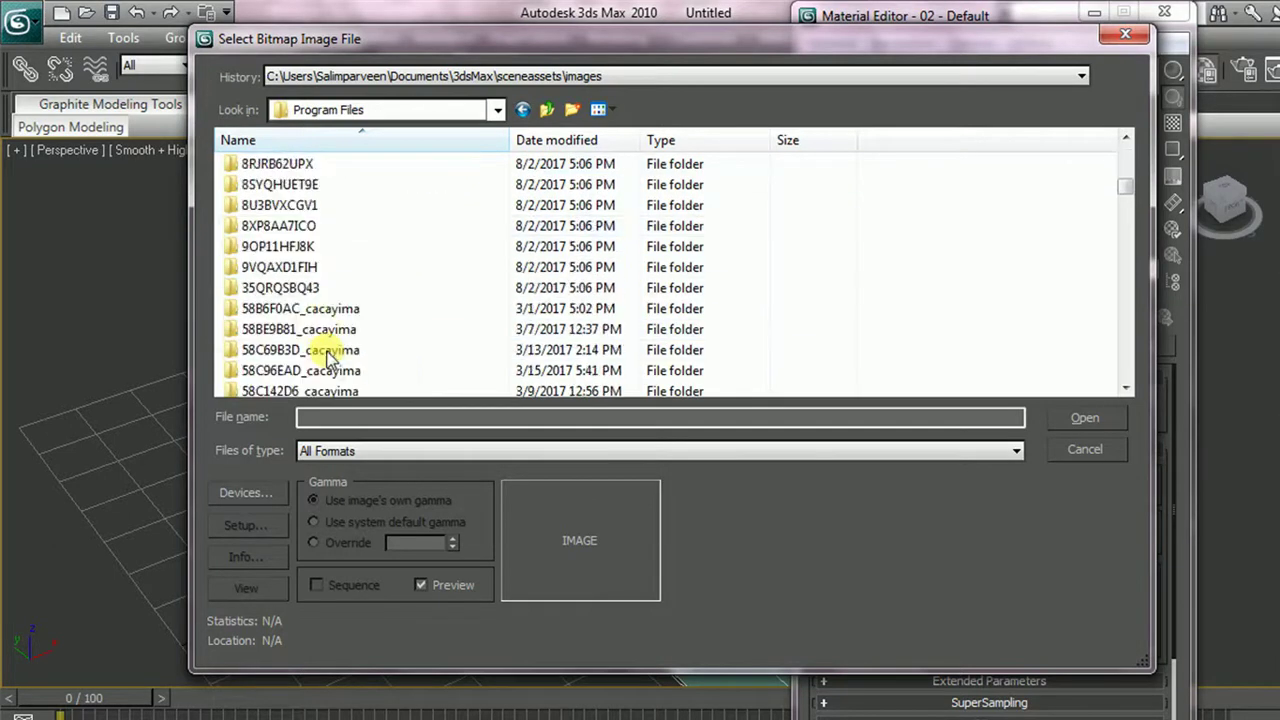
scroll(330, 355, down, 3)
scroll(330, 355, up, 2)
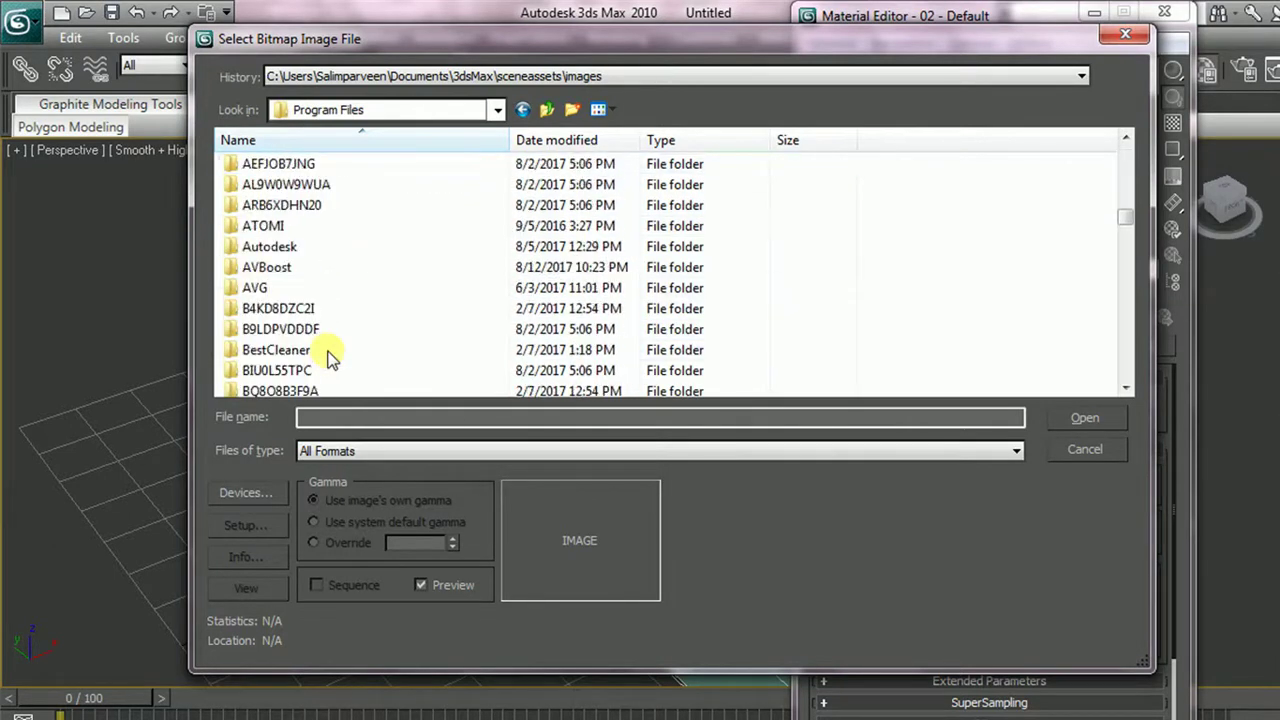
double_click(340, 249)
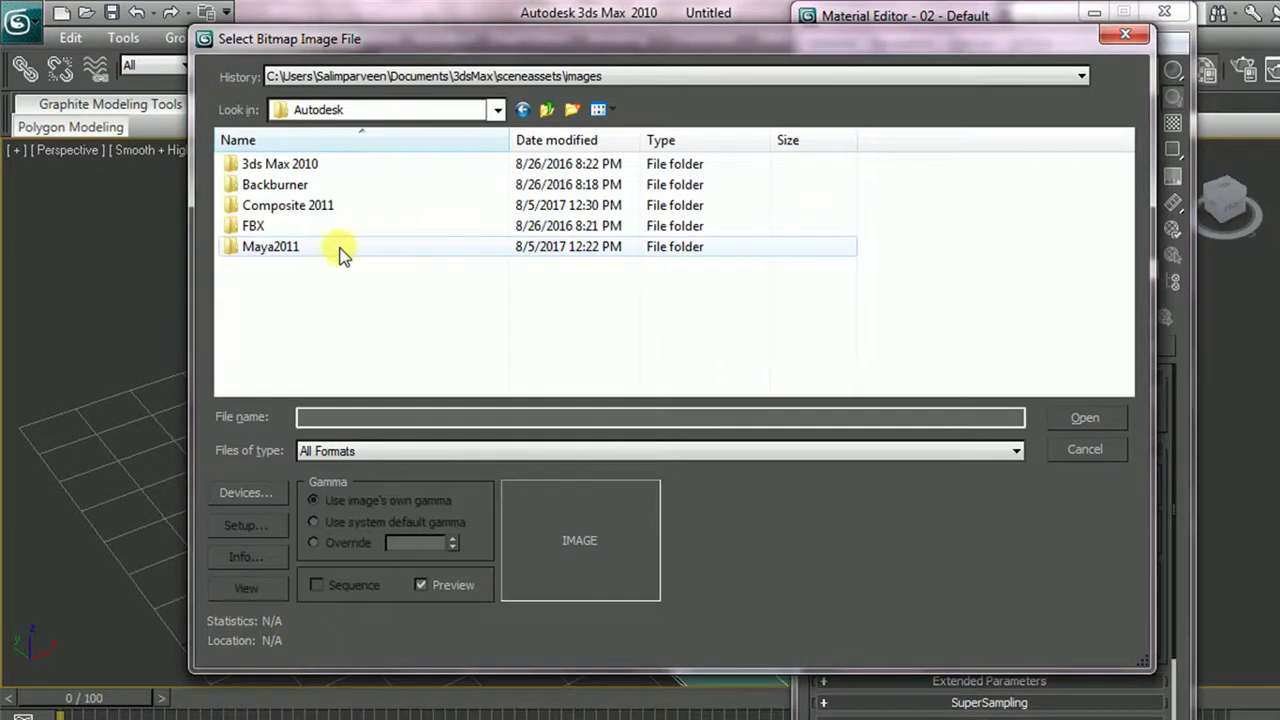
double_click(371, 166)
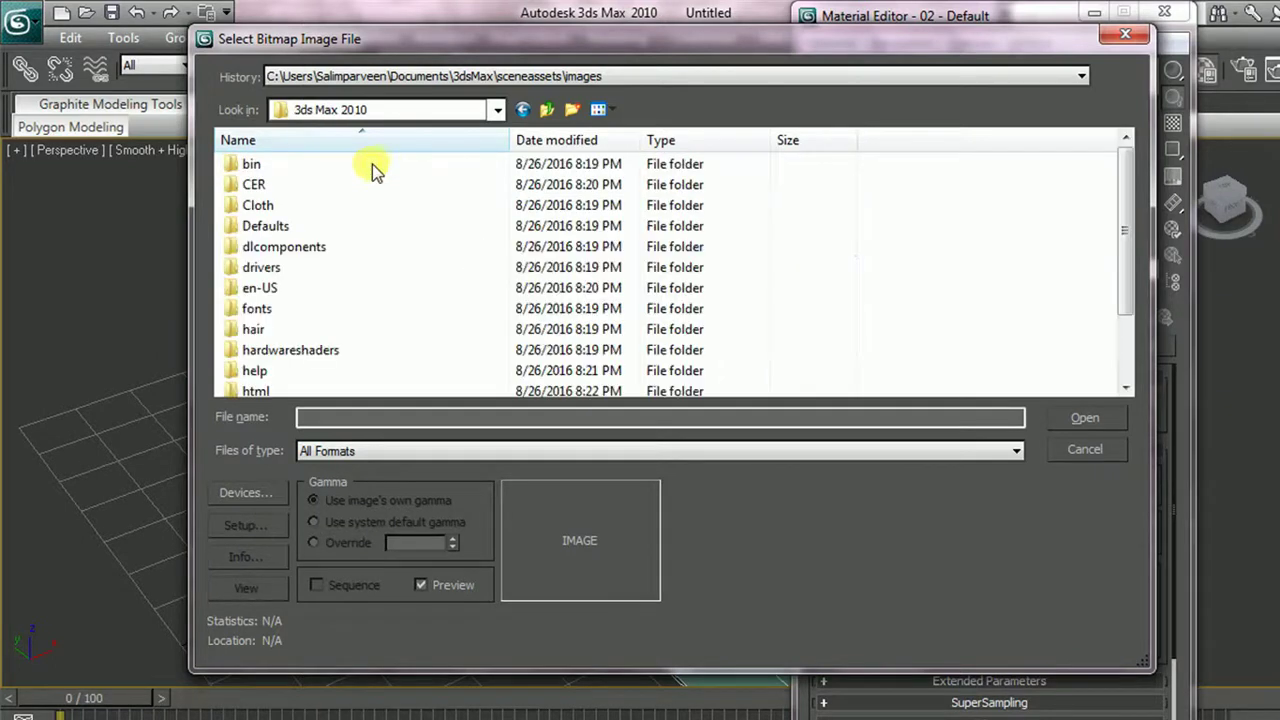
click(357, 352)
scroll(243, 366, down, 2)
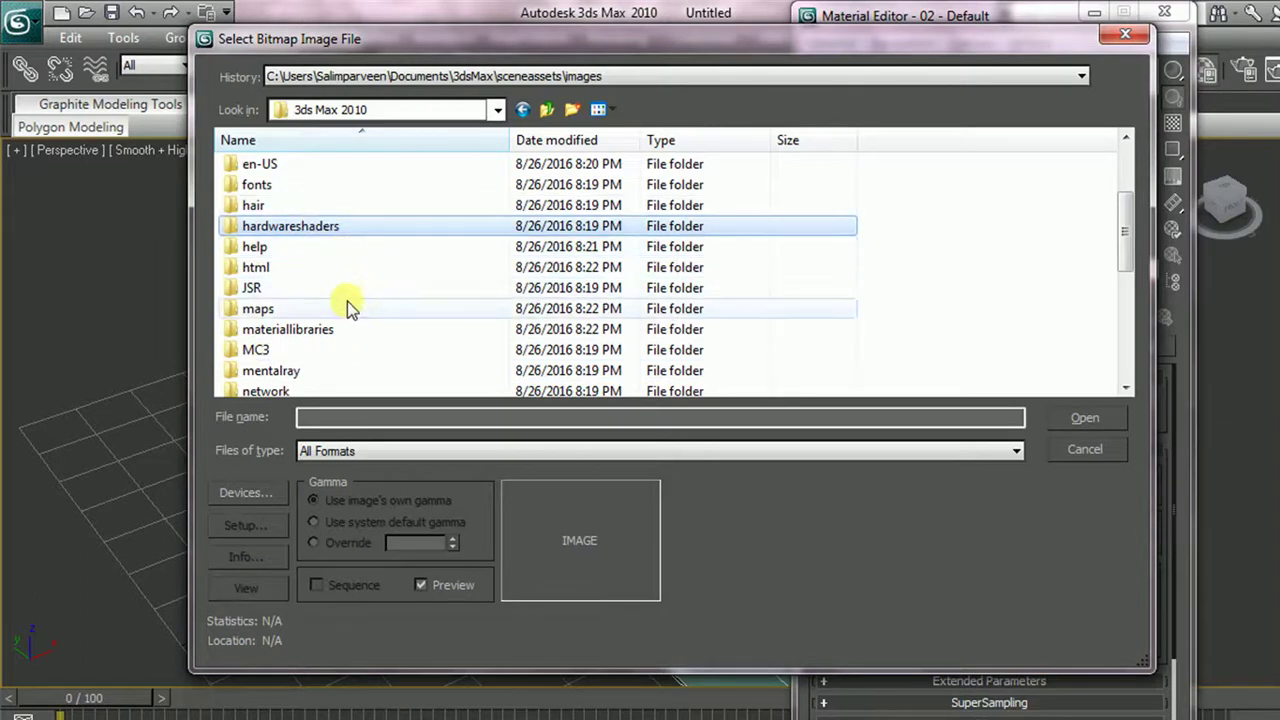
scroll(329, 375, down, 1)
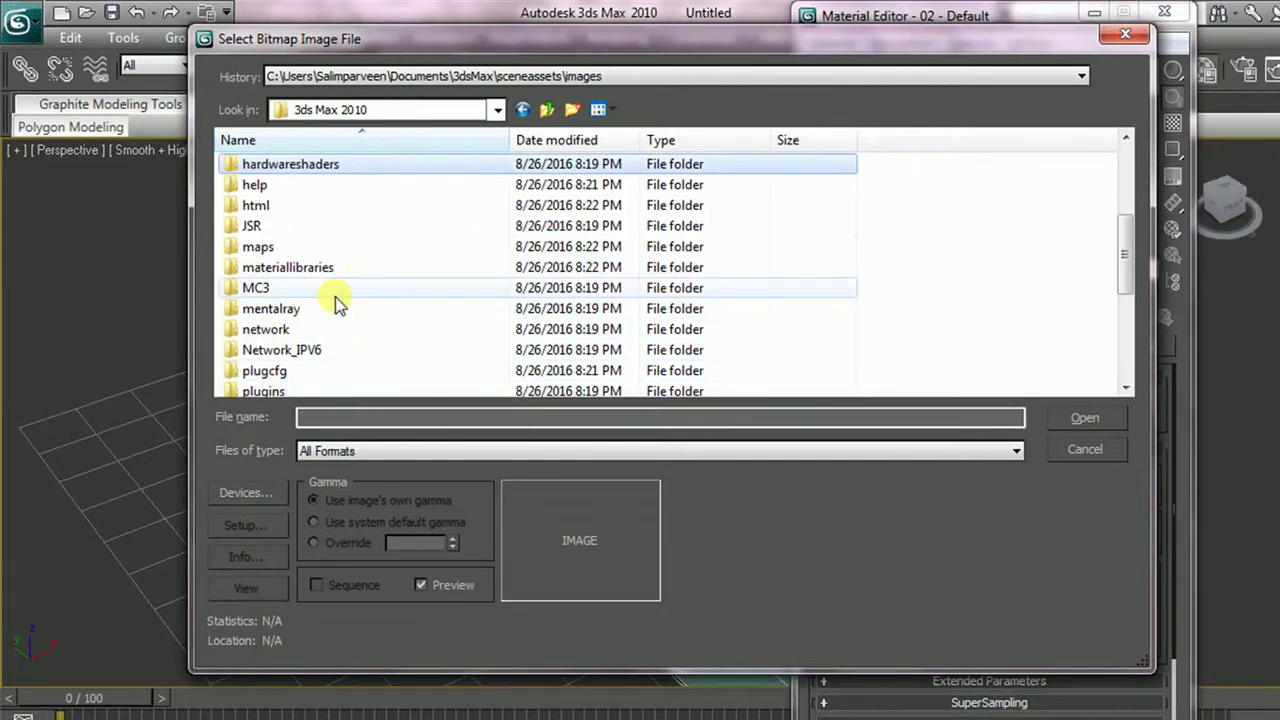
double_click(300, 250)
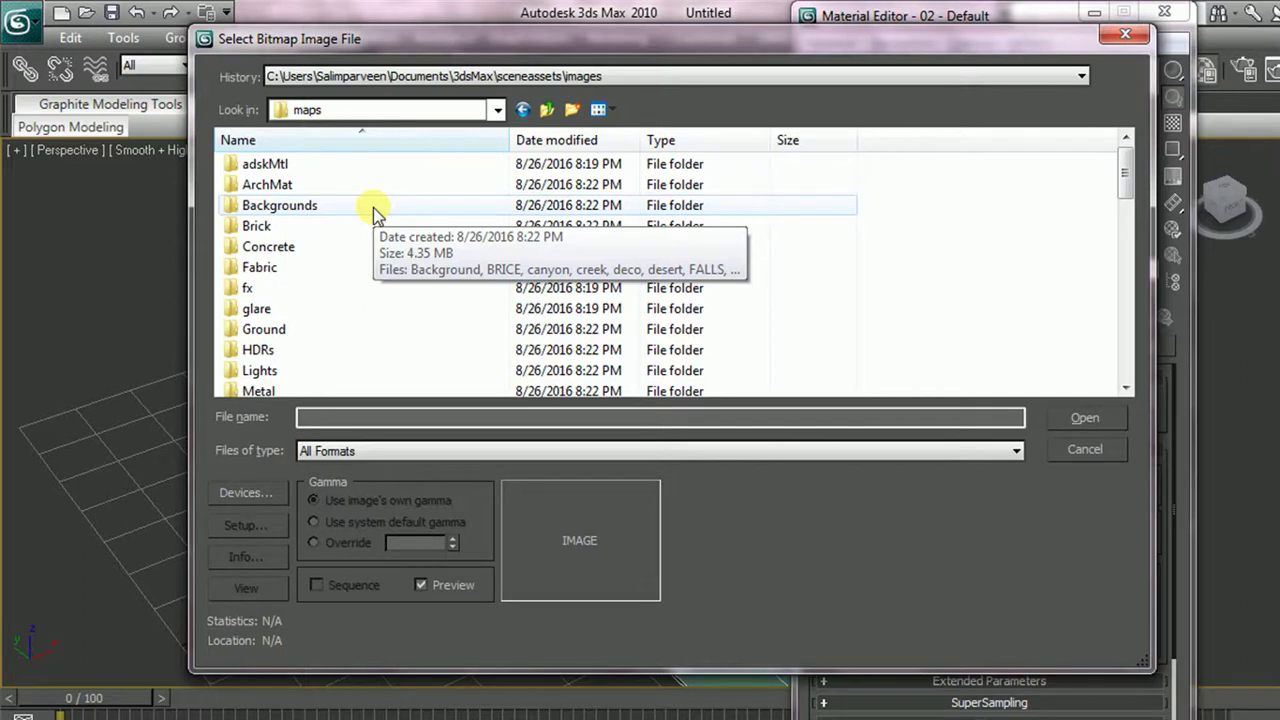
Load the EVRGREN2 image from the Ground maps folder as the second material's diffuse bitmap
click(279, 337)
double_click(279, 335)
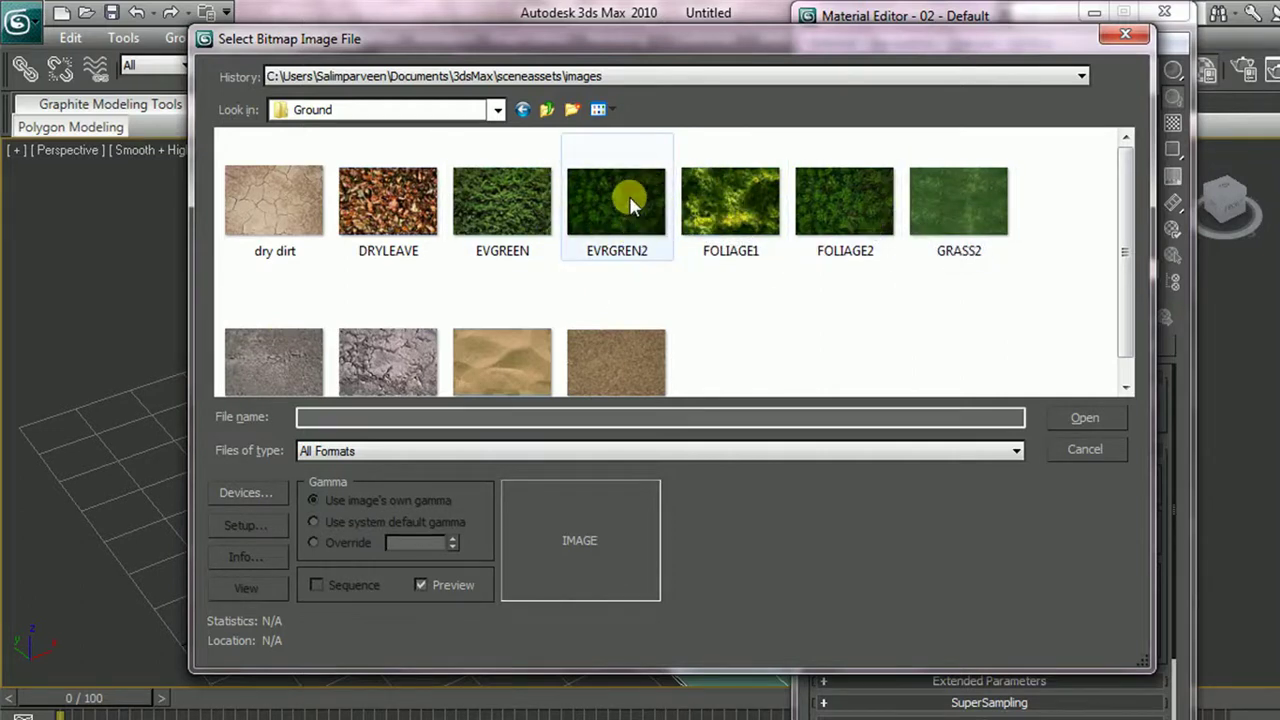
click(616, 228)
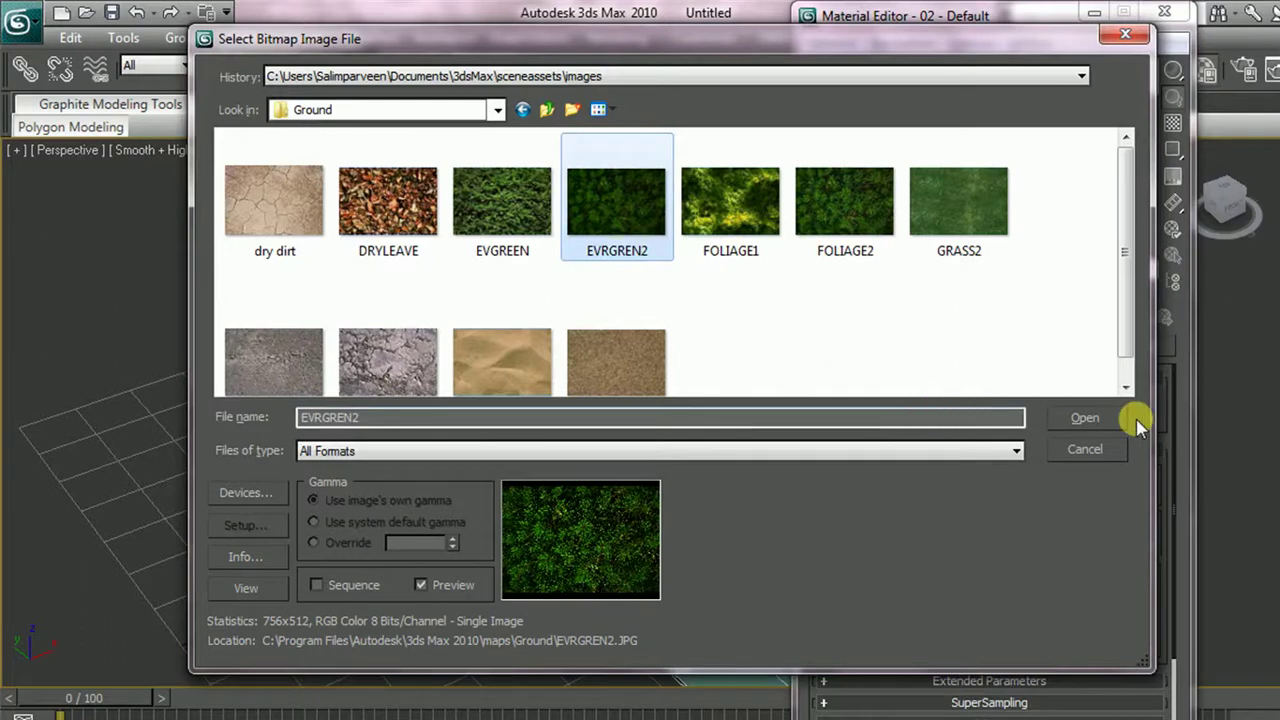
click(1088, 419)
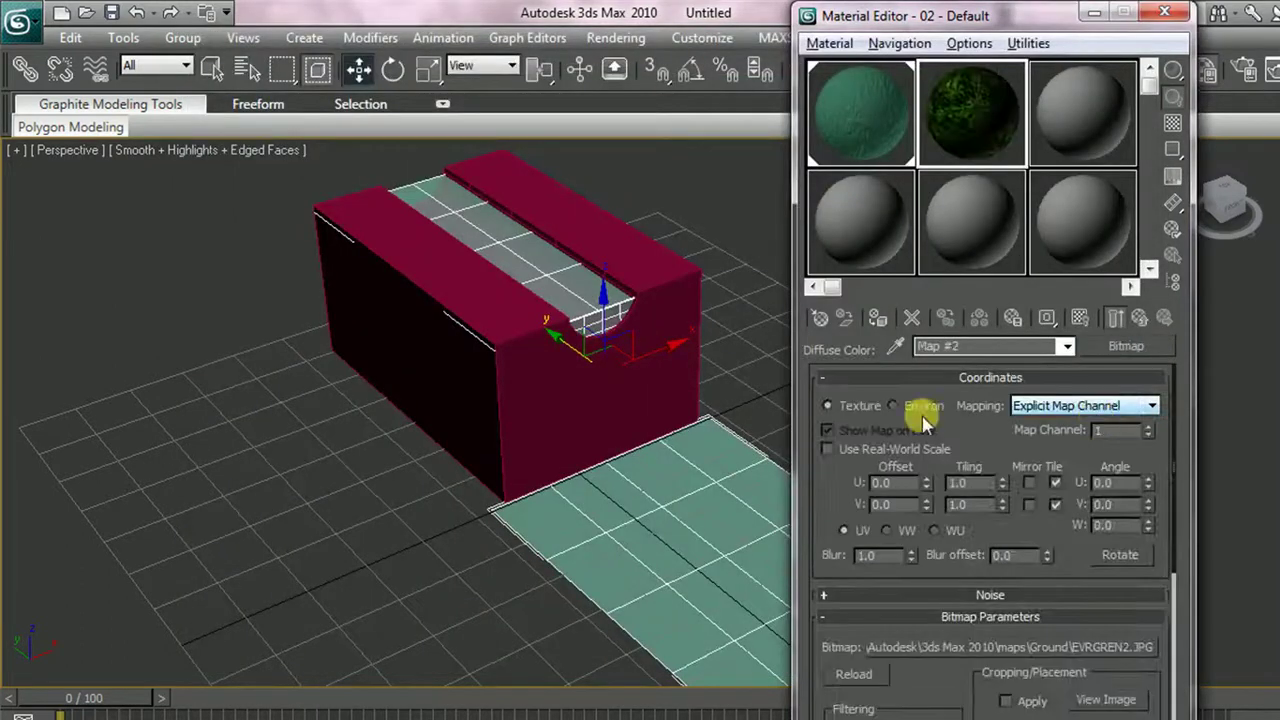
Return to the second material's main parameters and set its self-illumination to 35
middle_drag(697, 487, 687, 493)
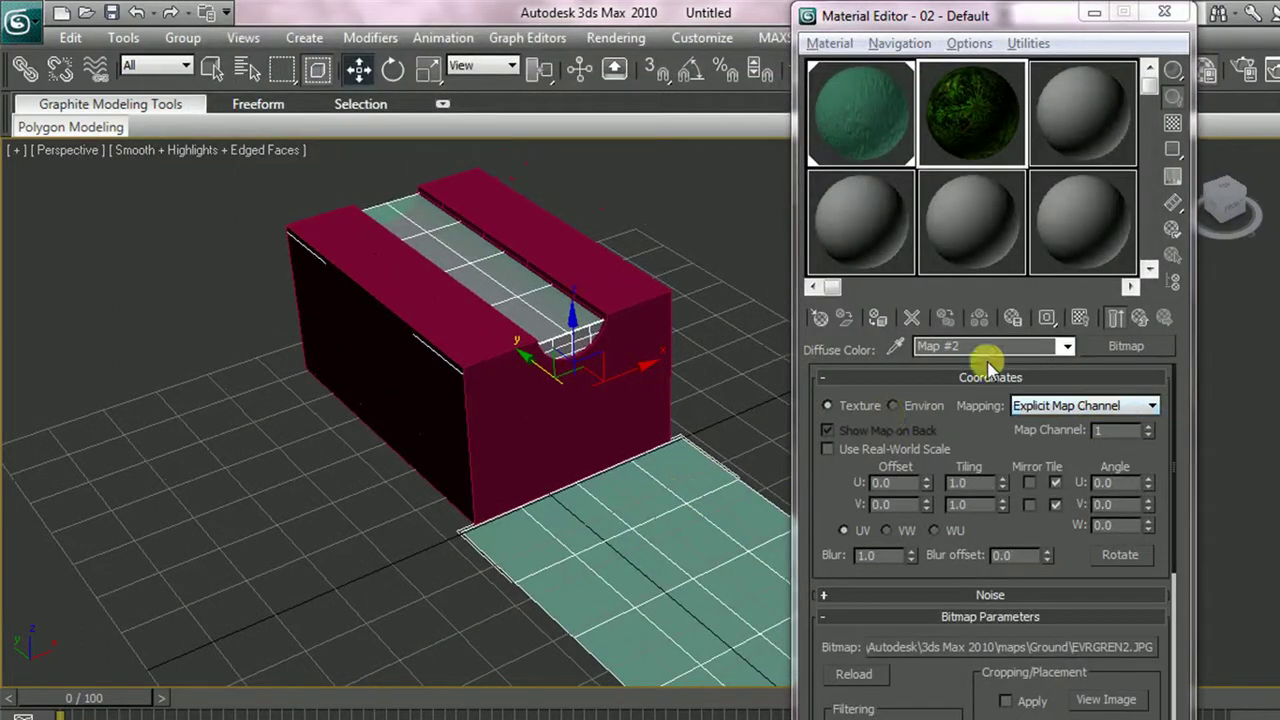
click(1143, 318)
double_click(1080, 486)
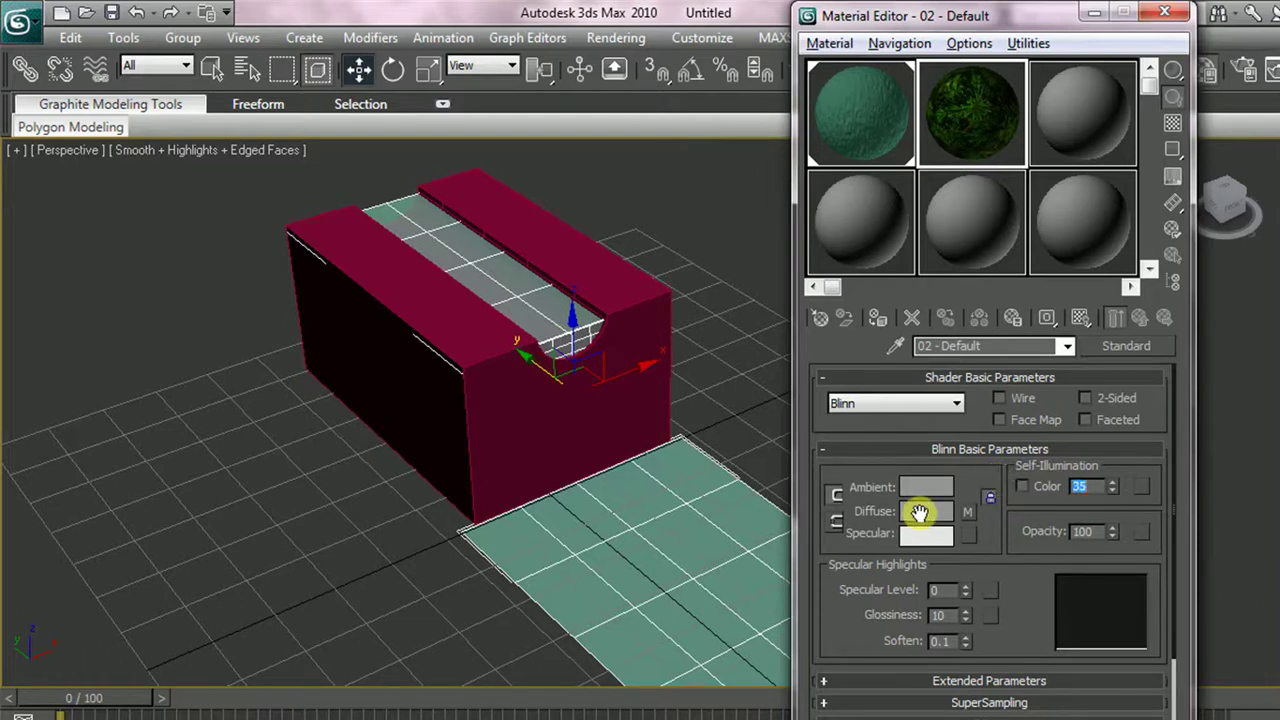
Assign the second material to the grooved box and display its foliage texture in the viewport
alt+middle_drag(447, 525, 400, 400)
click(371, 376)
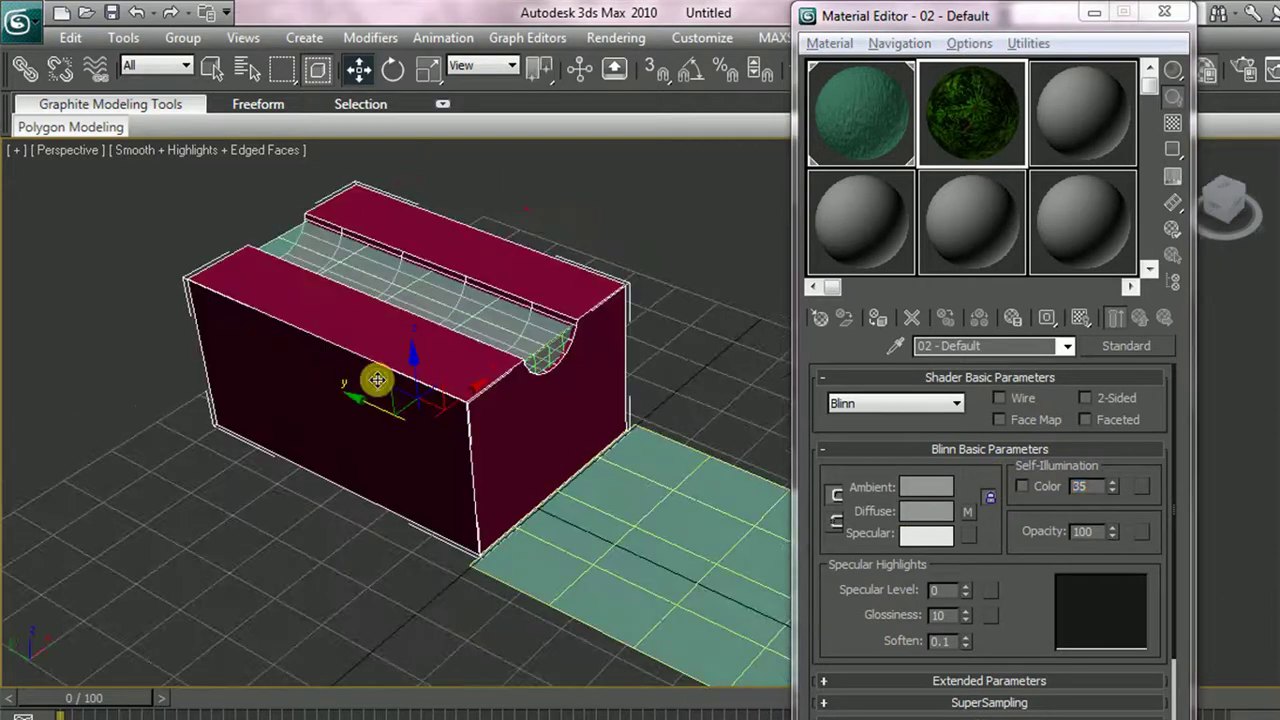
click(876, 318)
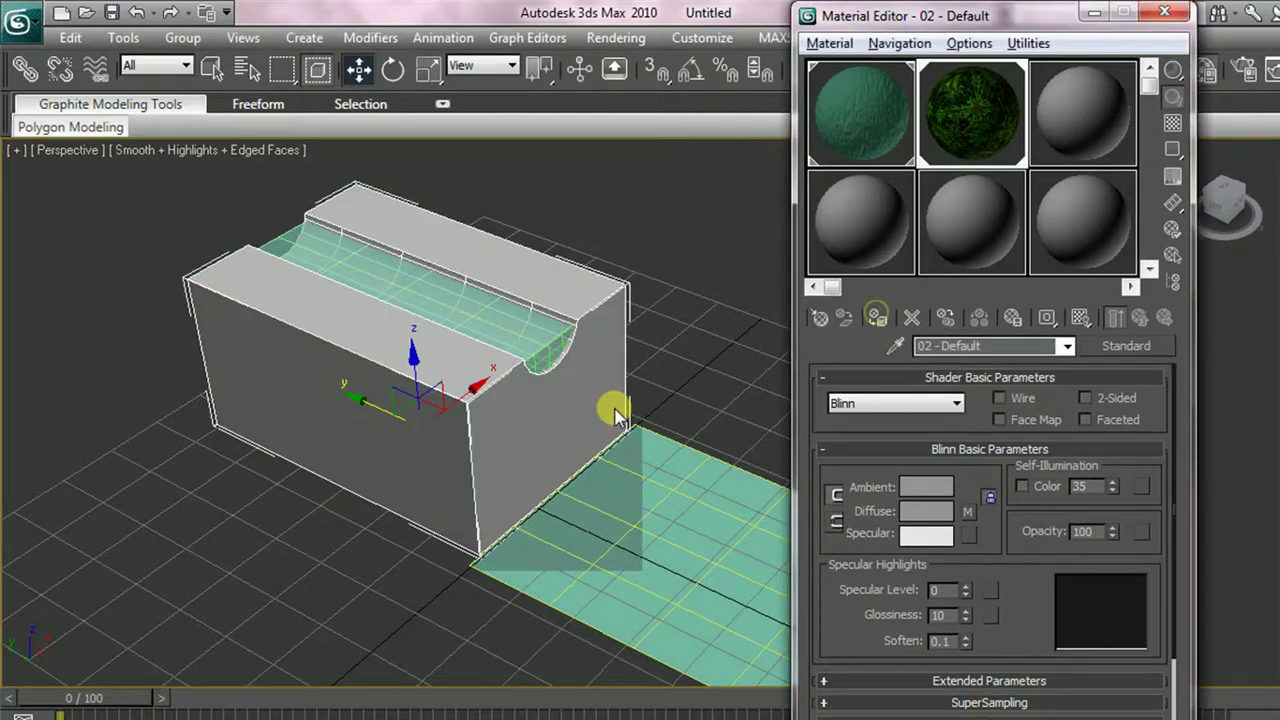
alt+middle_drag(580, 486, 660, 460)
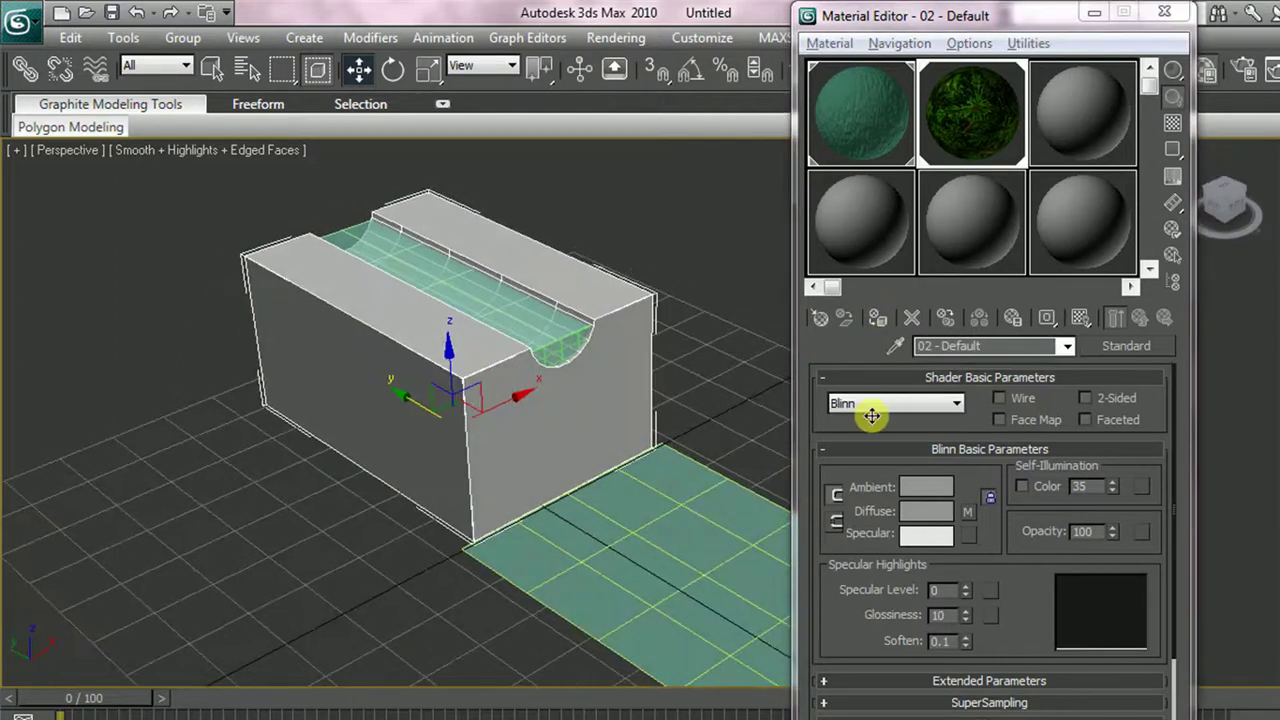
click(1081, 319)
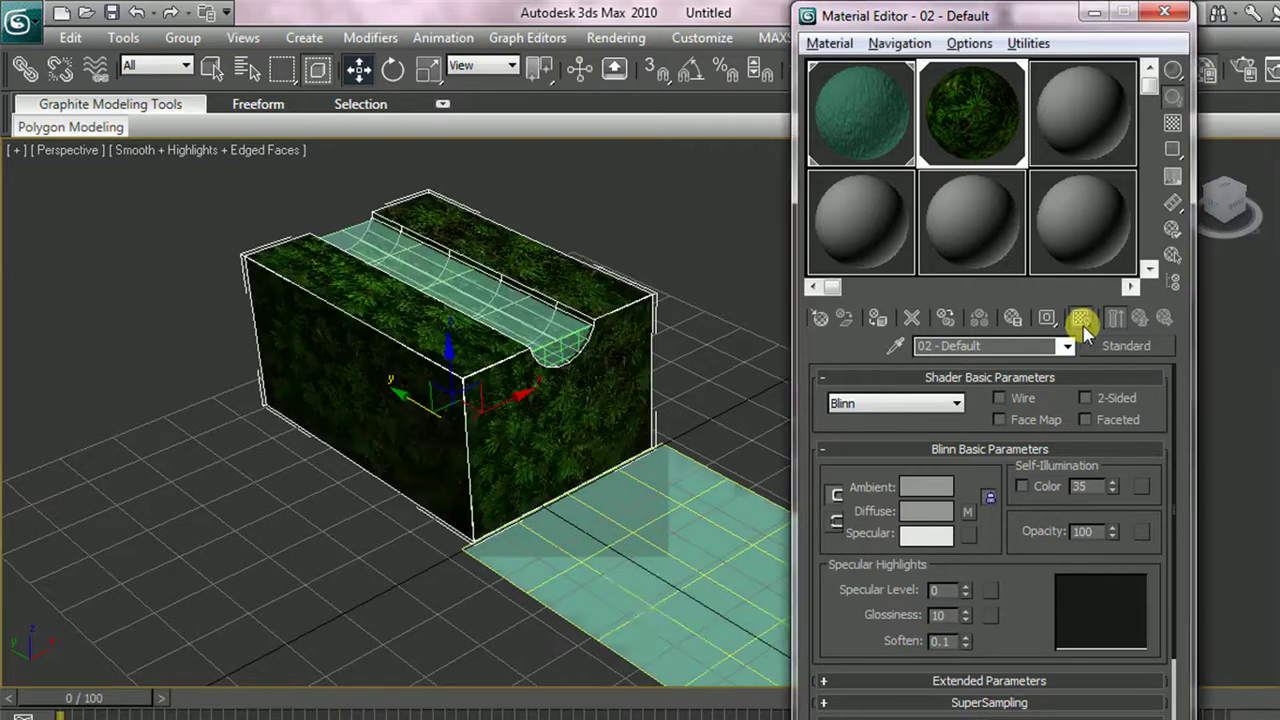
mouse_move(677, 443)
alt+middle_down()
mouse_move(729, 434)
mouse_move(684, 449)
alt+middle_up()
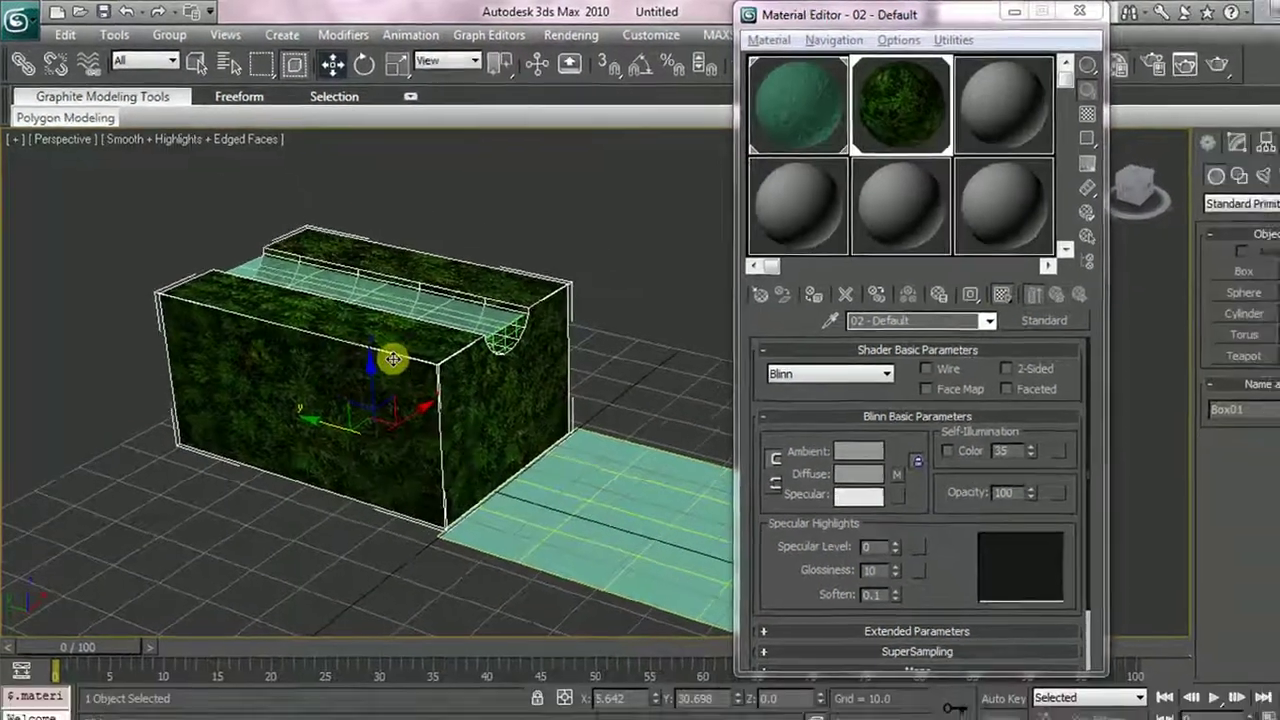
middle_drag(634, 534, 459, 484)
middle_drag(396, 418, 546, 363)
Minimize the Material Editor and clear the object selection in the scene
click(1003, 10)
click(548, 380)
drag(585, 422, 585, 423)
alt+middle_drag(617, 431, 500, 460)
click(734, 352)
alt+middle_drag(734, 352, 471, 269)
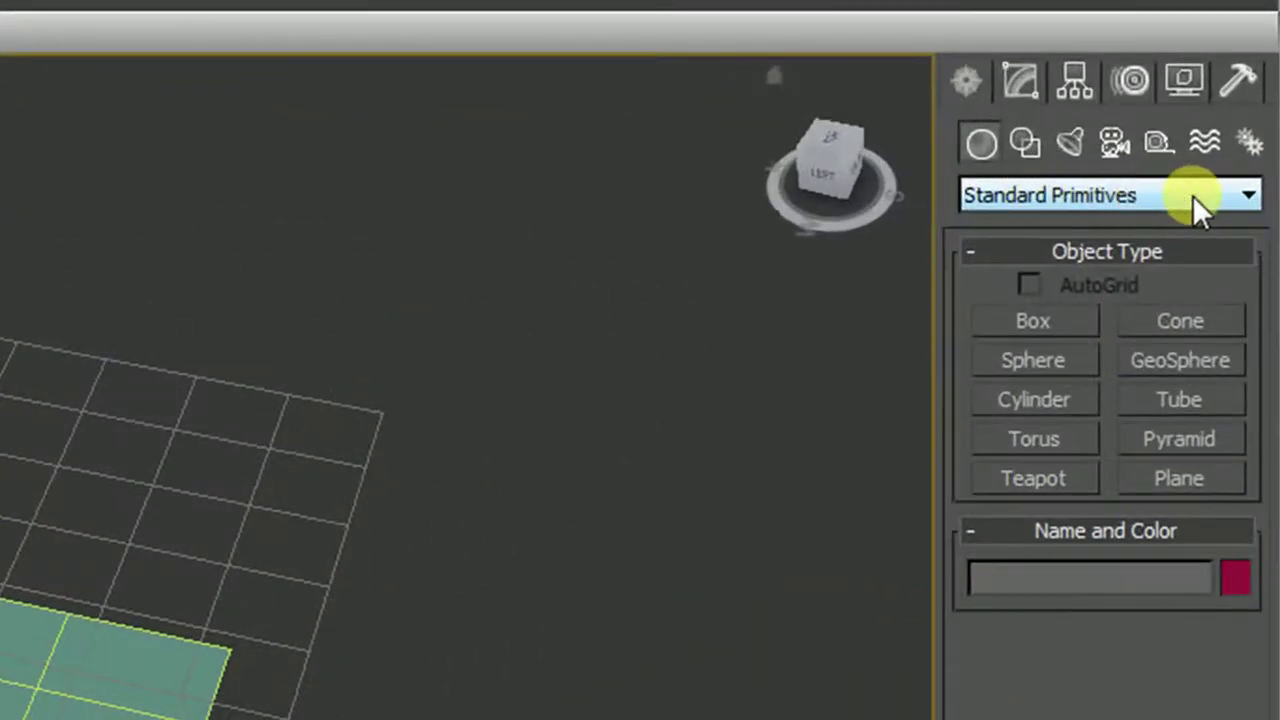
In the Front view, draw a Spray particle emitter about 13.5 wide and 0.8 long across the groove's opening
click(1192, 195)
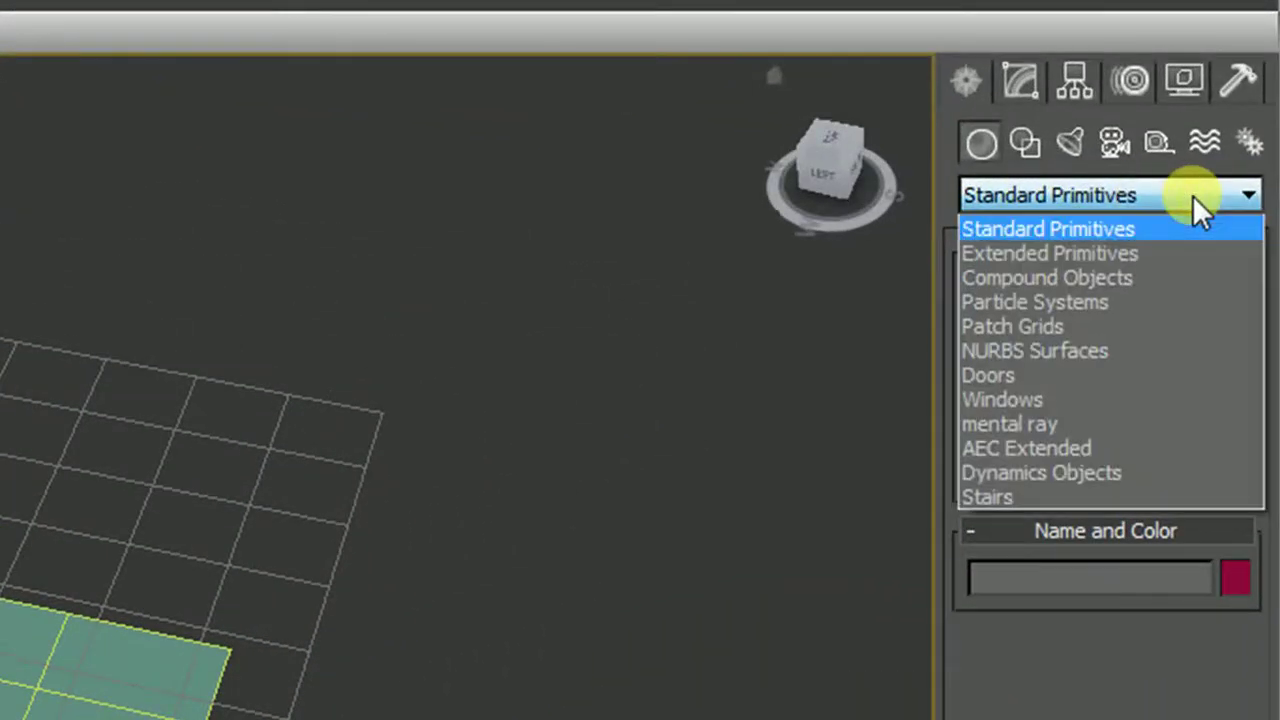
click(1063, 306)
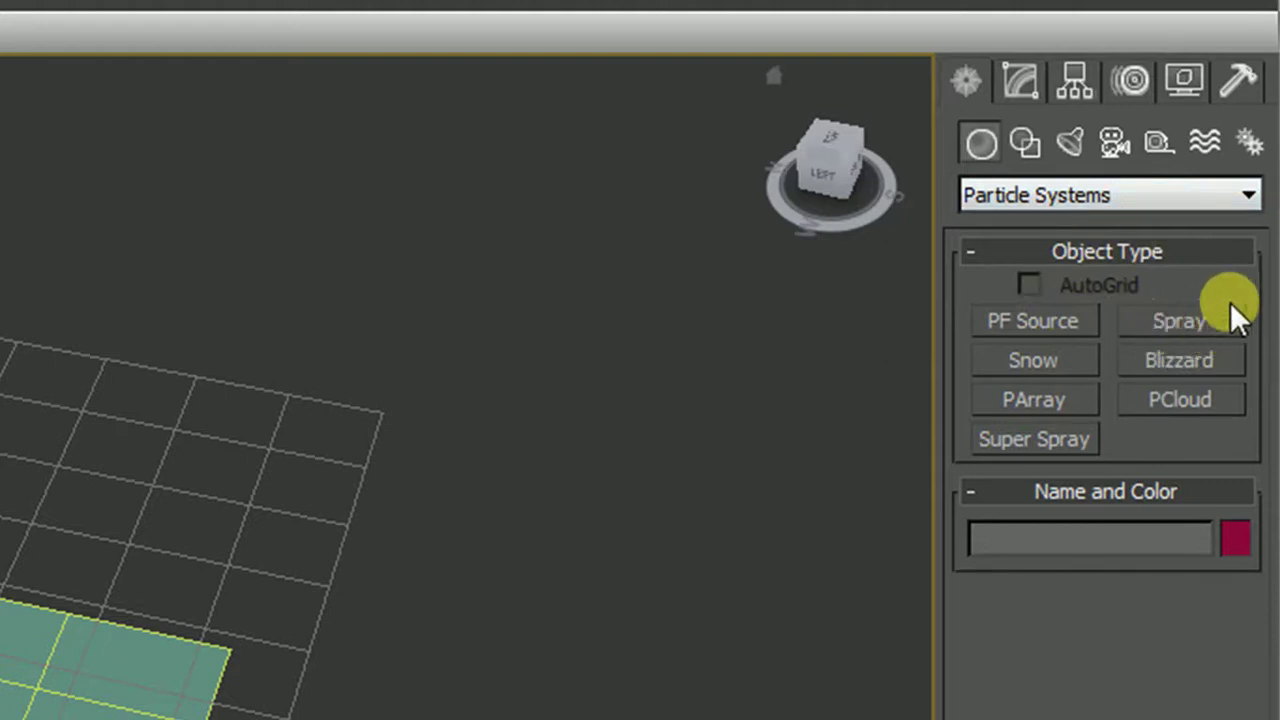
click(1196, 322)
middle_drag(343, 505, 476, 571)
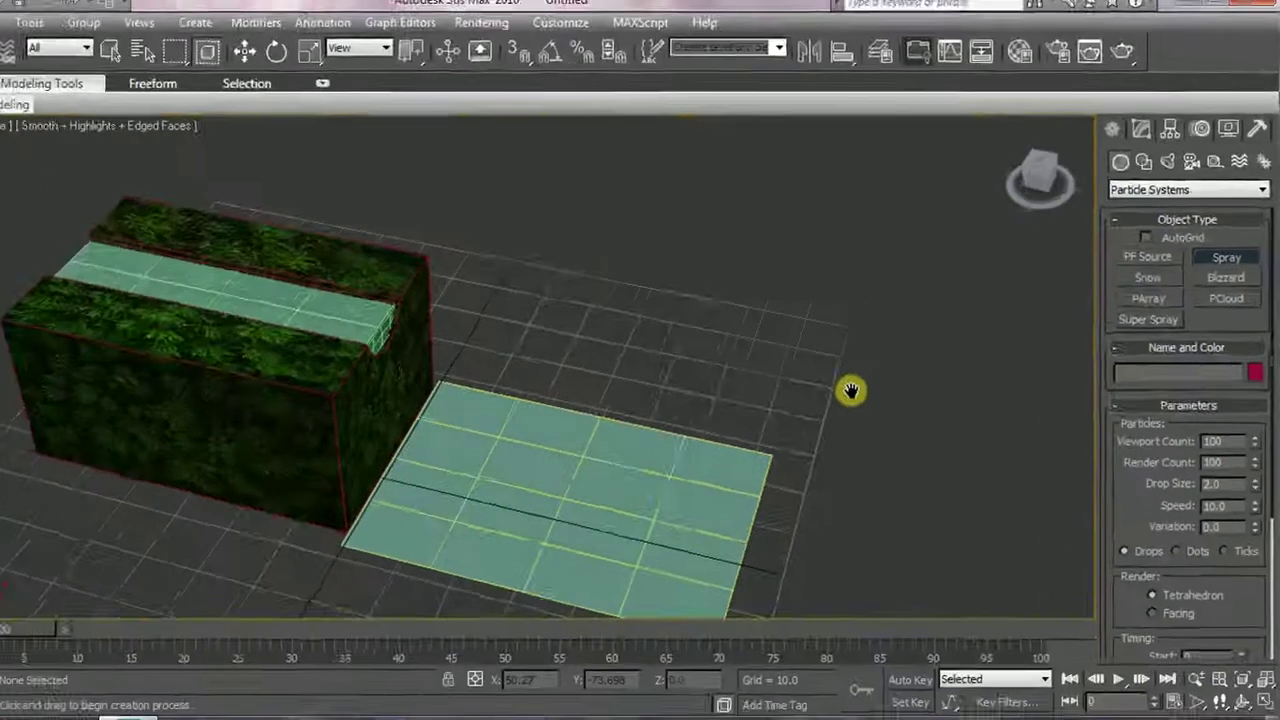
key(f)
middle_drag(713, 313, 723, 409)
scroll(723, 409, up, 10)
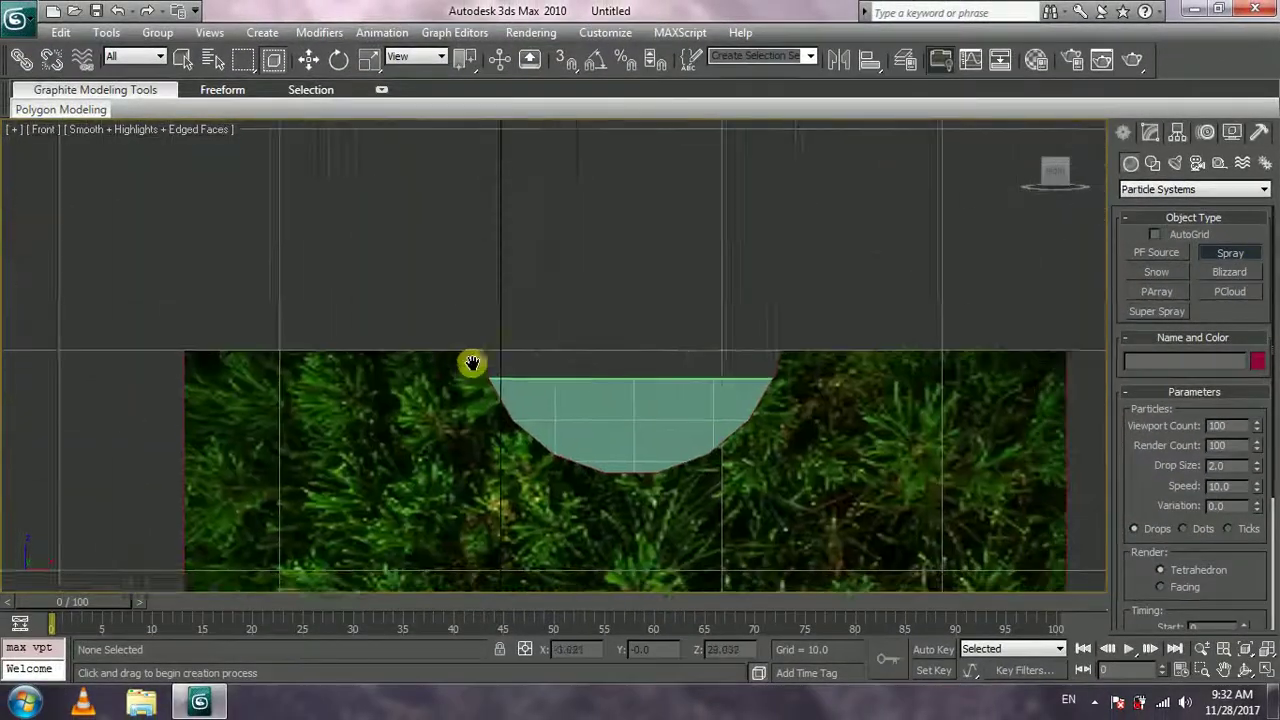
mouse_move(377, 281)
mouse_down()
mouse_move(675, 309)
mouse_move(674, 297)
mouse_up()
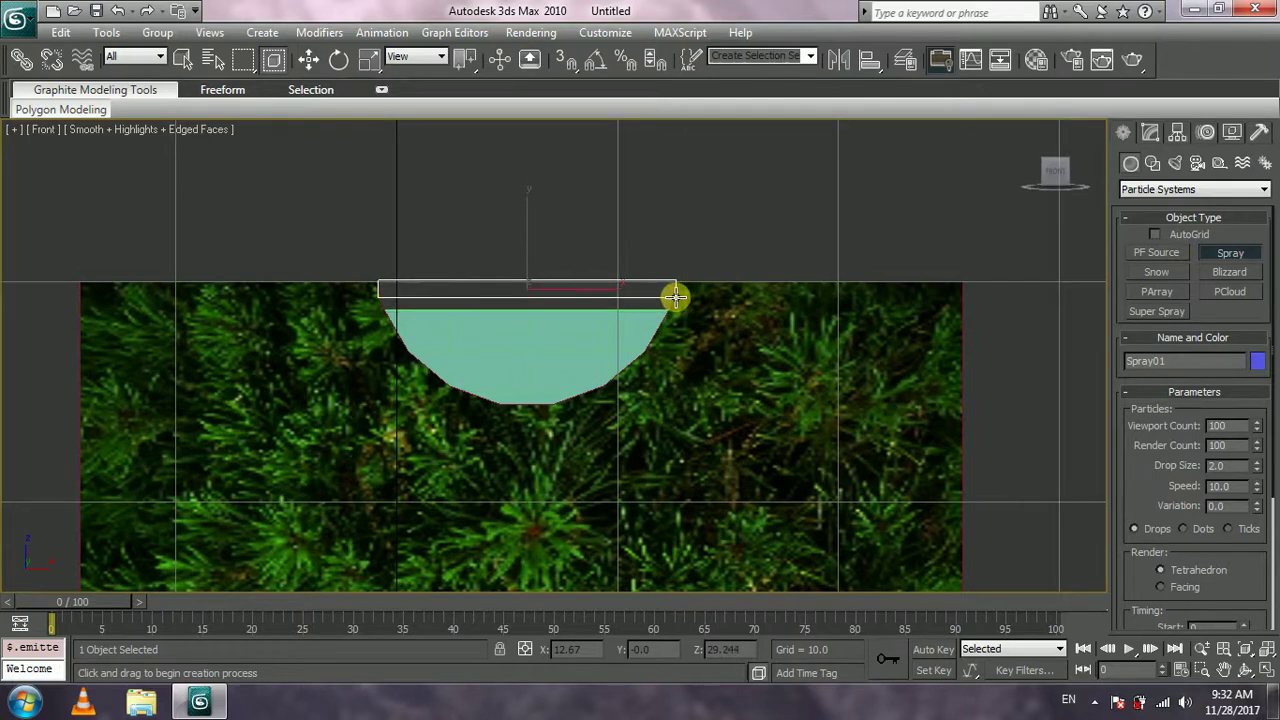
Lower the spray emitter by about 0.56 so it sits just above the green plane, and deselect it
click(310, 62)
drag(526, 217, 526, 230)
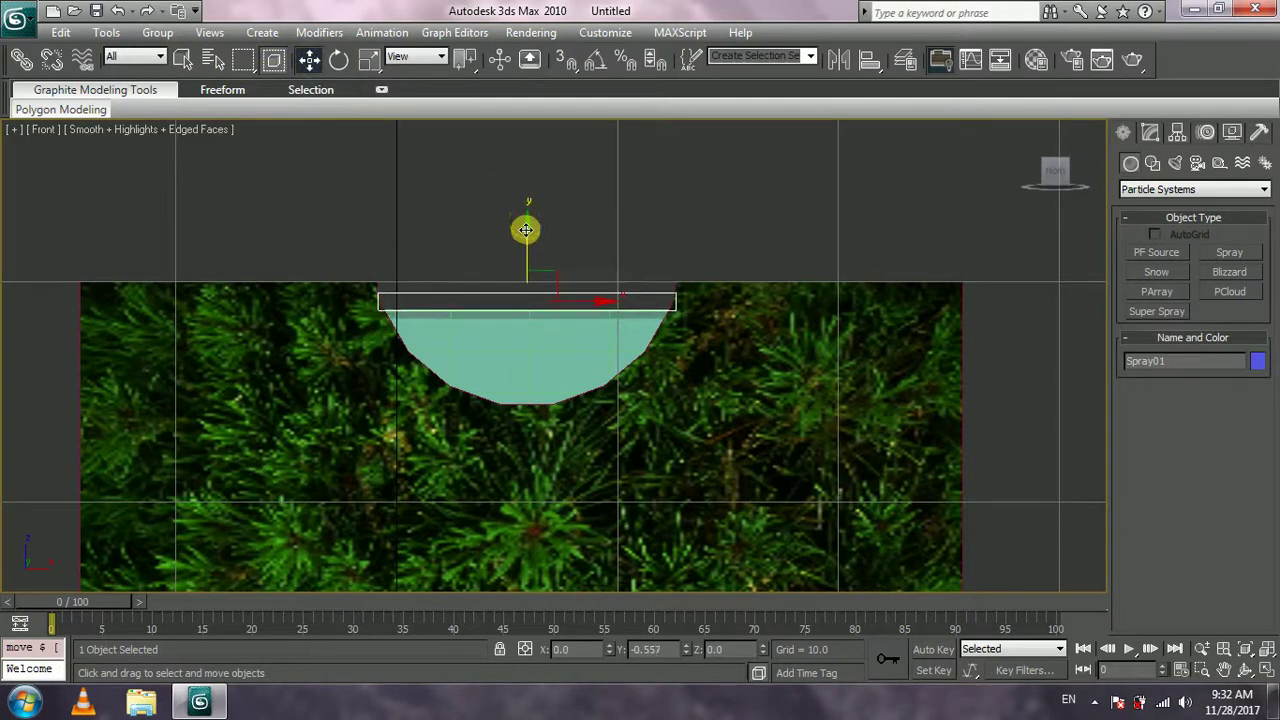
click(702, 176)
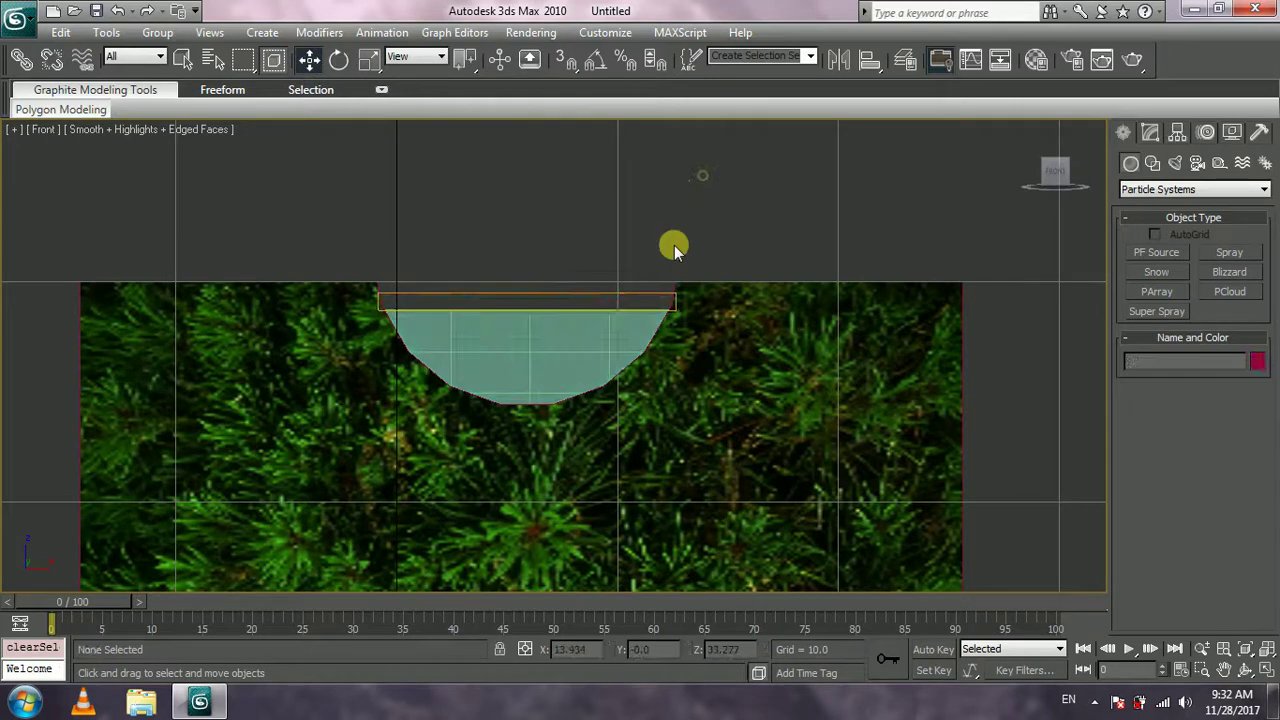
Scale the spray emitter to 96 percent along X so it fits inside the groove walls
click(634, 299)
click(369, 60)
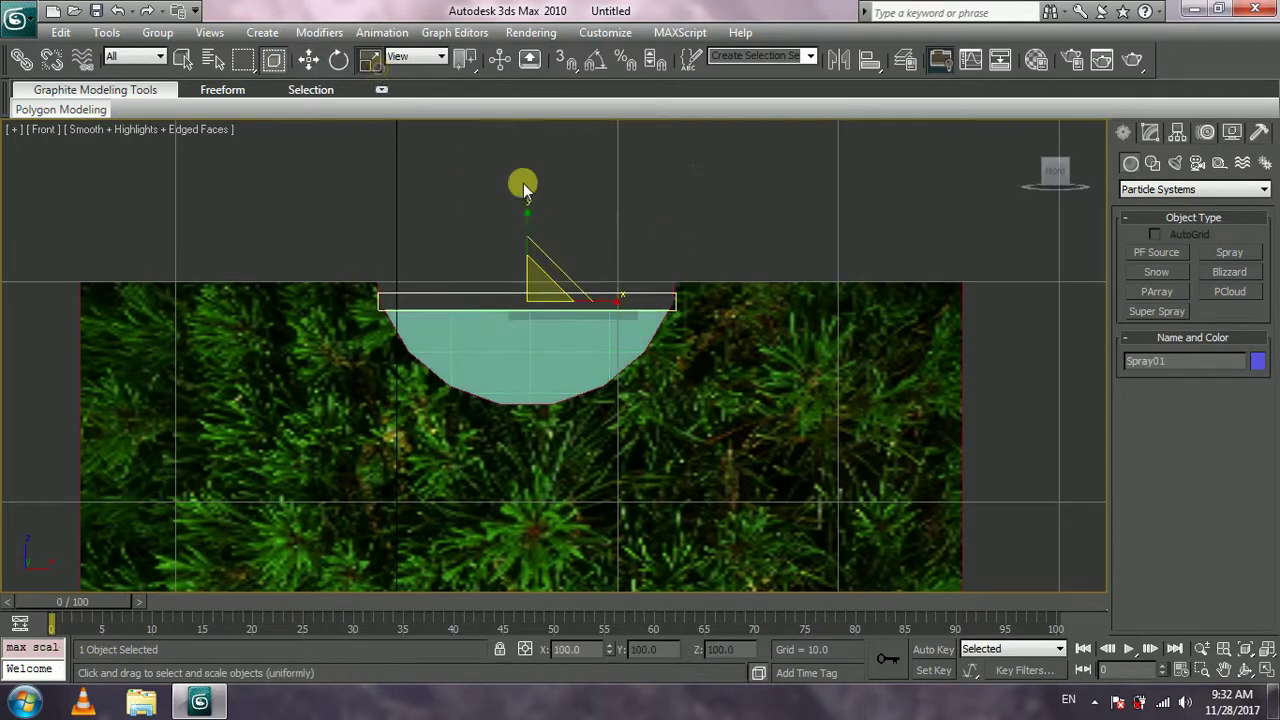
click(615, 304)
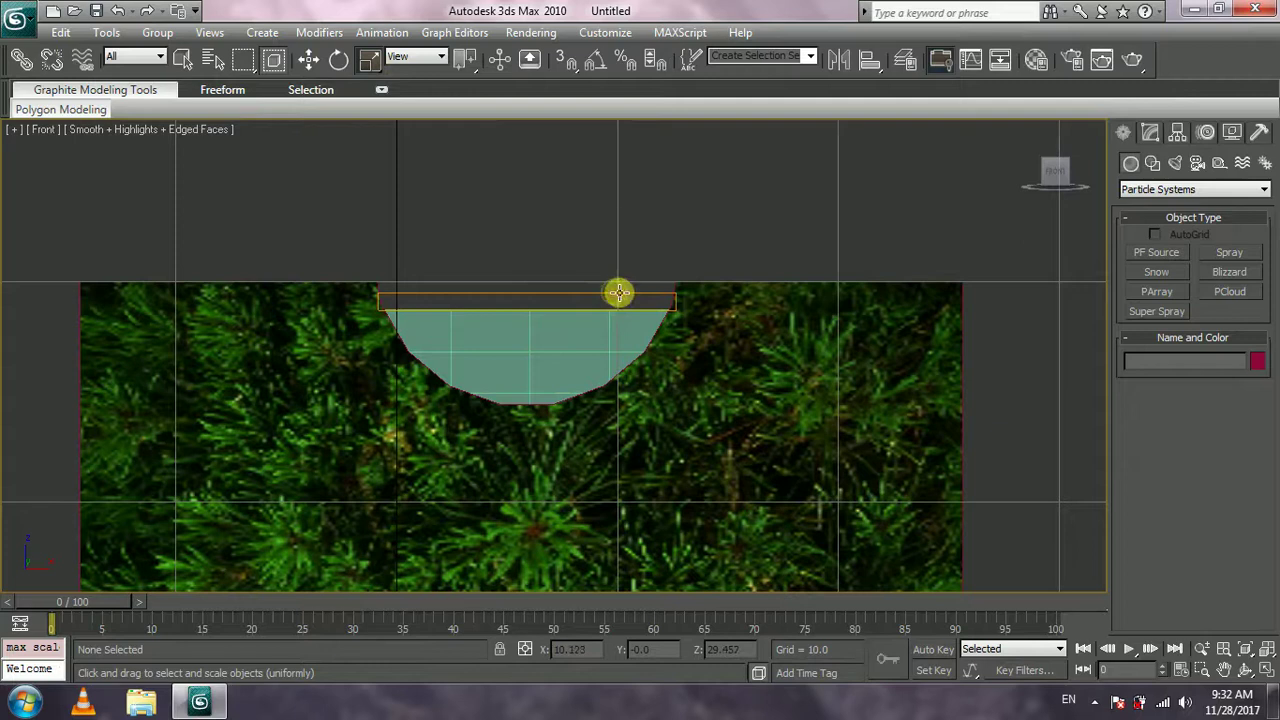
click(606, 301)
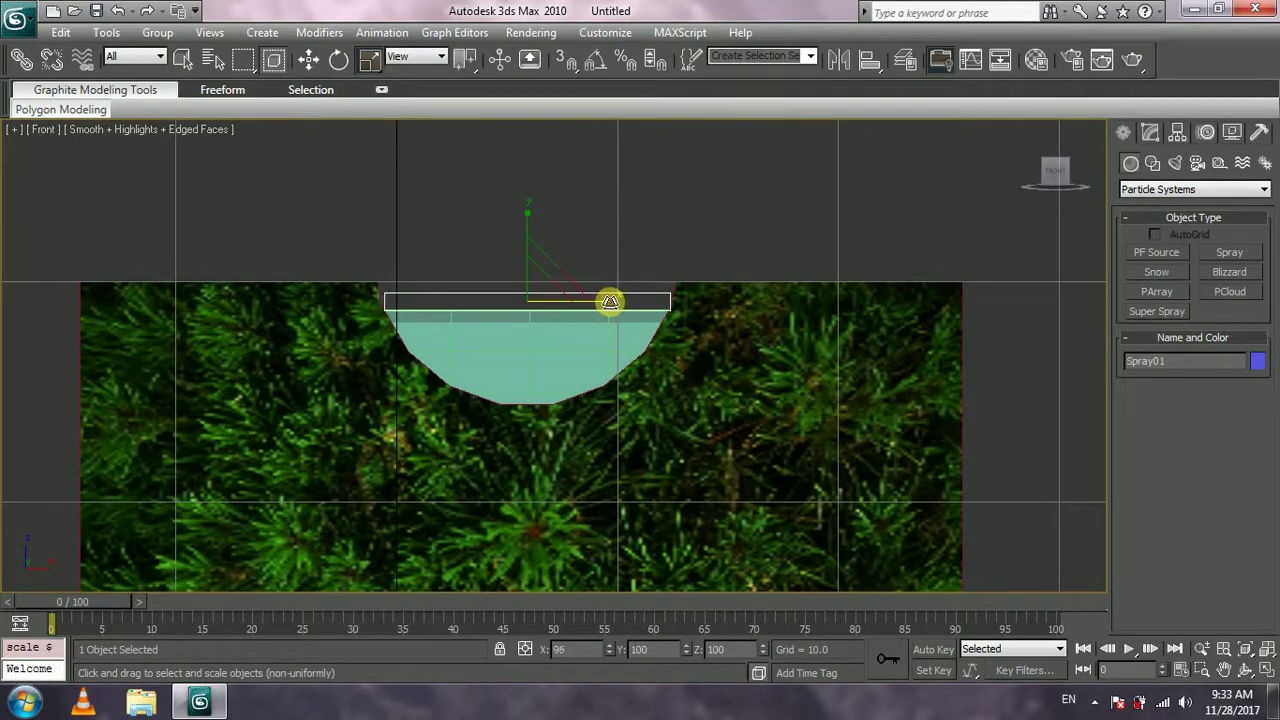
In the Perspective view, move the spray emitter along the groove to its far end, at about Y 60.4
click(308, 60)
middle_drag(420, 226, 686, 480)
key(p)
middle_drag(581, 398, 629, 418)
scroll(631, 406, down, 6)
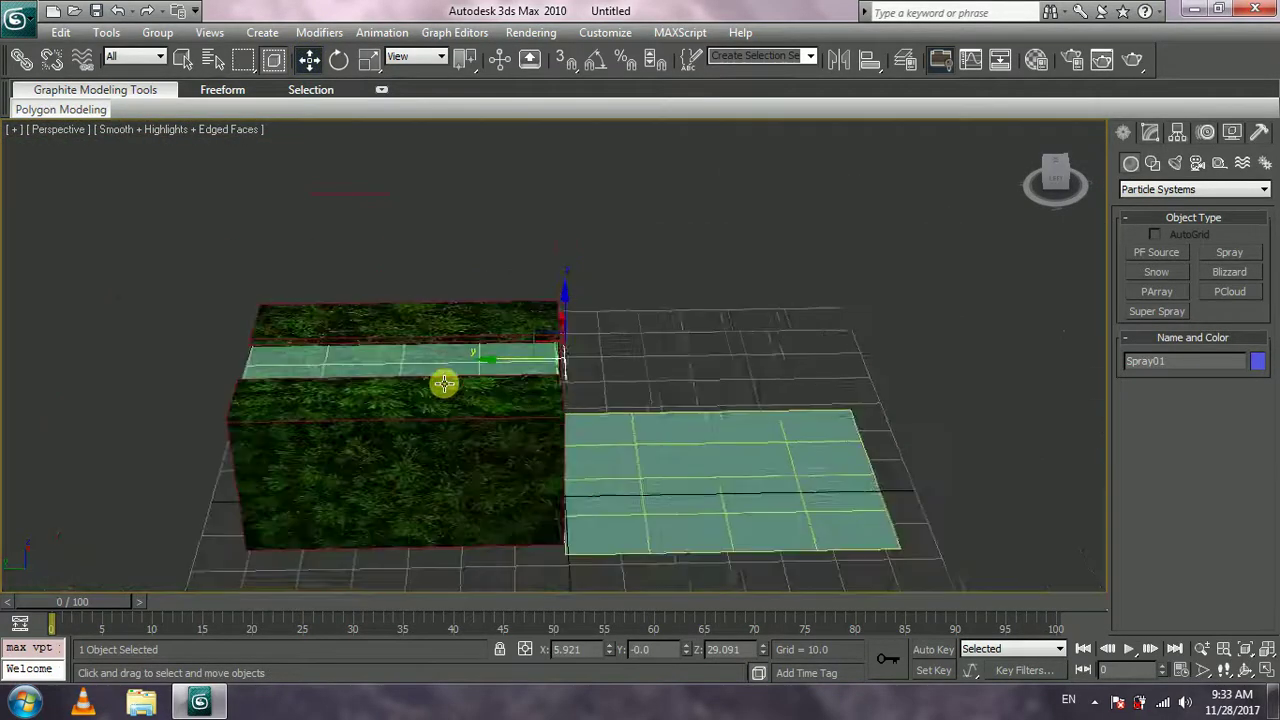
middle_drag(443, 383, 517, 384)
scroll(600, 369, up, 2)
drag(614, 363, 143, 379)
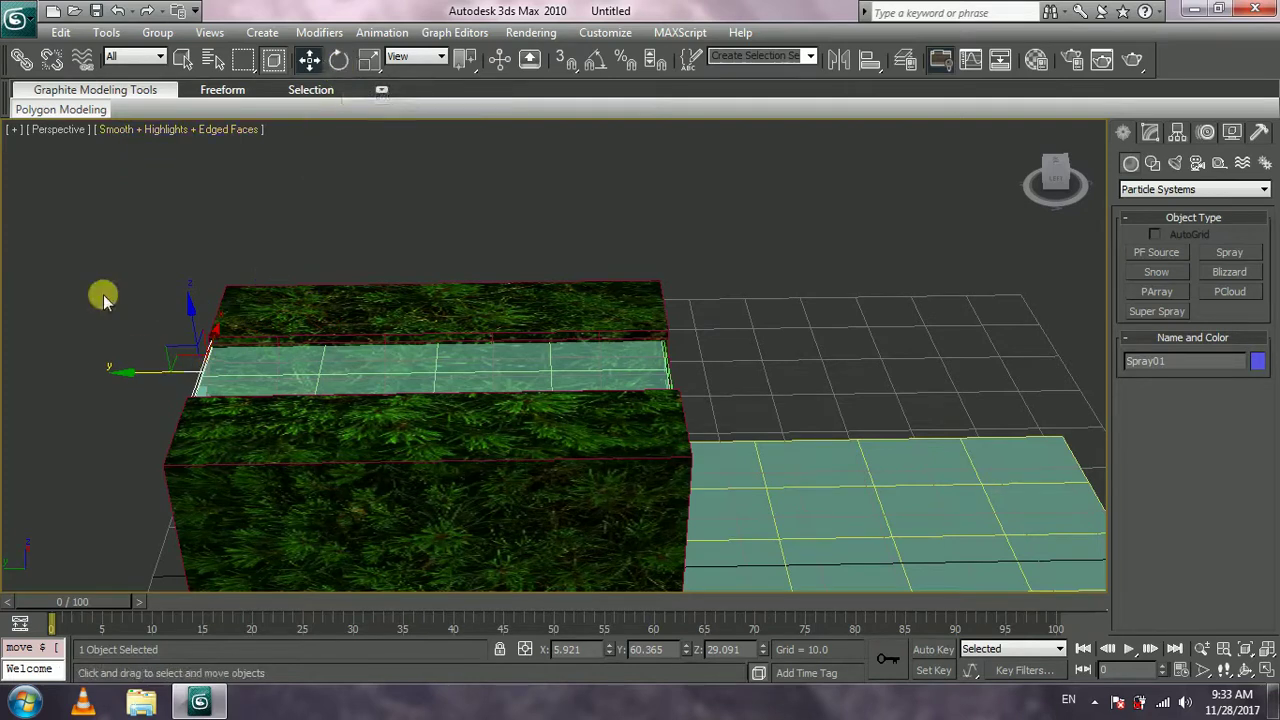
mouse_move(63, 600)
mouse_down()
mouse_move(163, 605)
mouse_move(52, 605)
mouse_up()
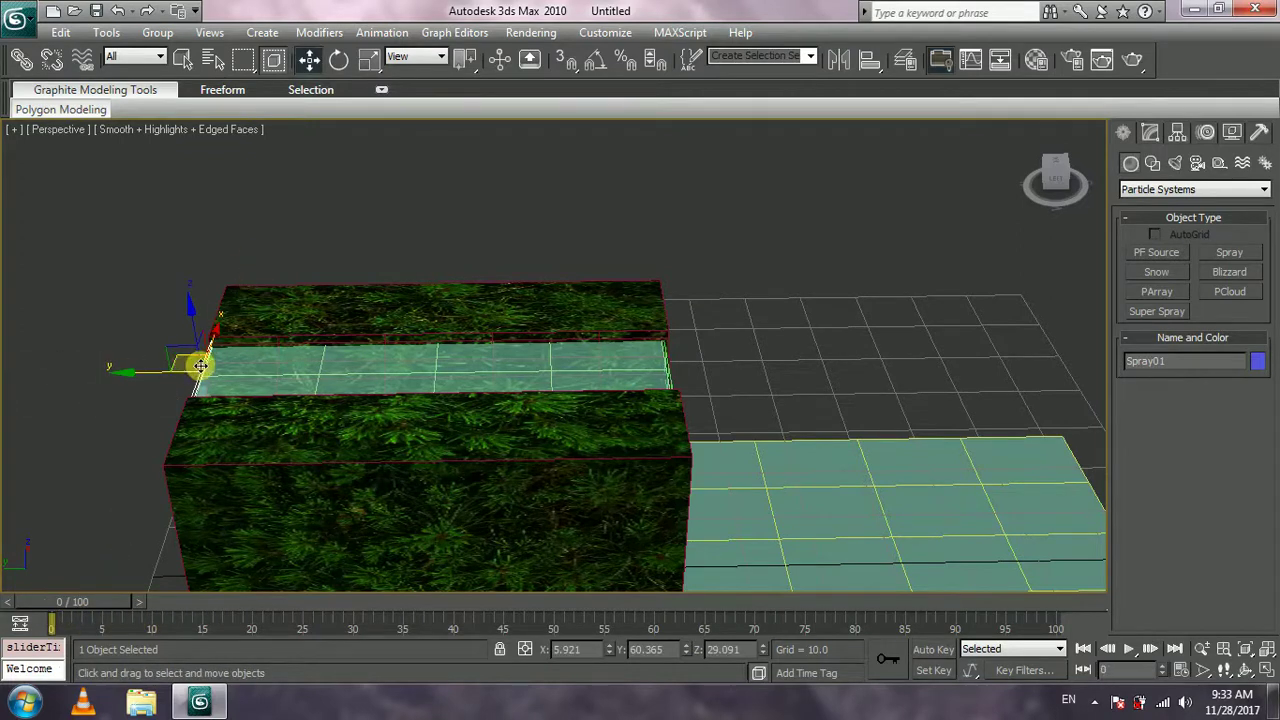
Rotate the spray emitter 180 degrees about Z with angle snap on, and scrub the animation to frame 7
click(339, 60)
drag(223, 394, 449, 337)
key(ctrl+z)
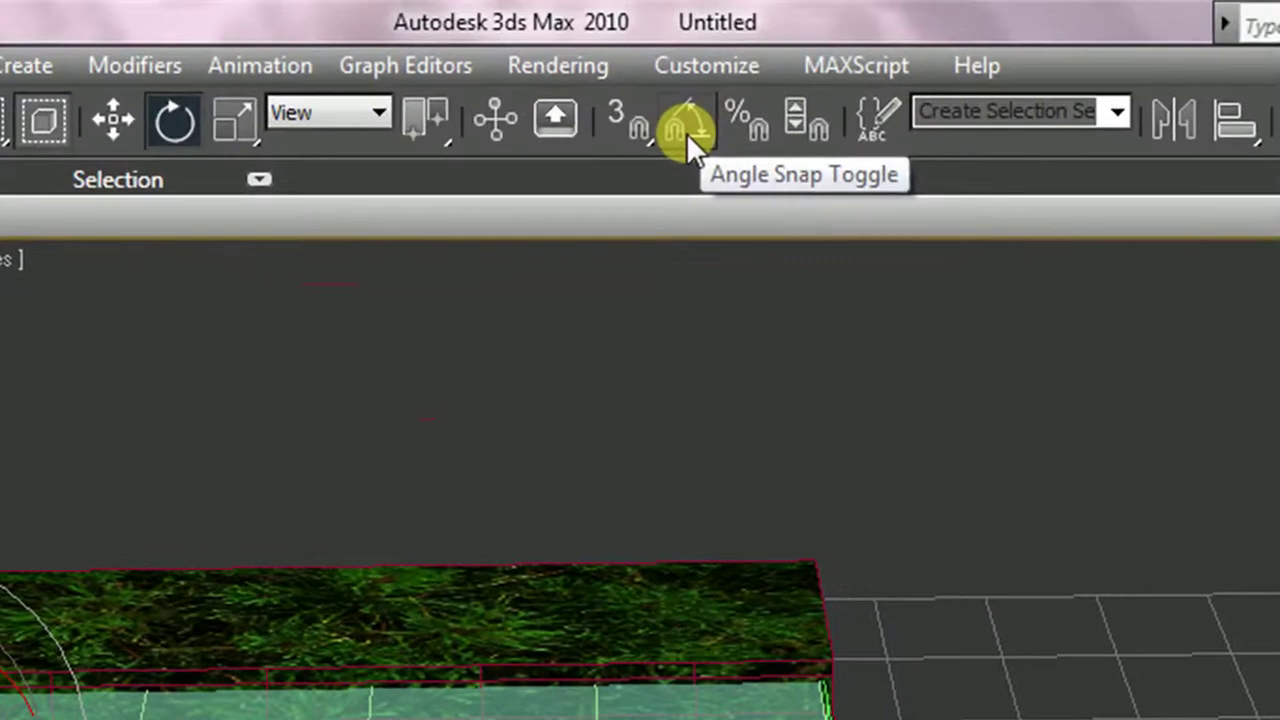
click(686, 133)
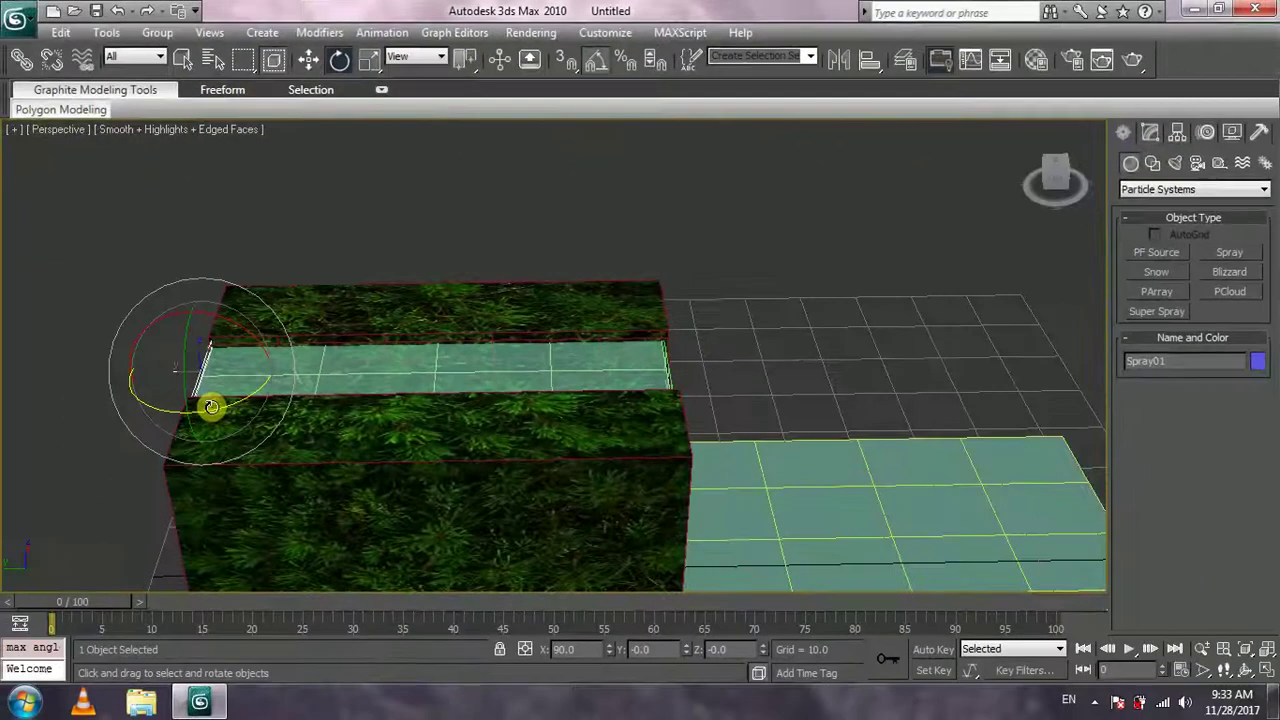
mouse_move(202, 408)
mouse_down()
mouse_move(390, 362)
mouse_move(360, 374)
mouse_move(370, 379)
mouse_up()
alt+middle_drag(523, 417, 470, 470)
mouse_move(80, 610)
mouse_down()
mouse_move(271, 609)
mouse_move(95, 610)
mouse_move(171, 611)
mouse_up()
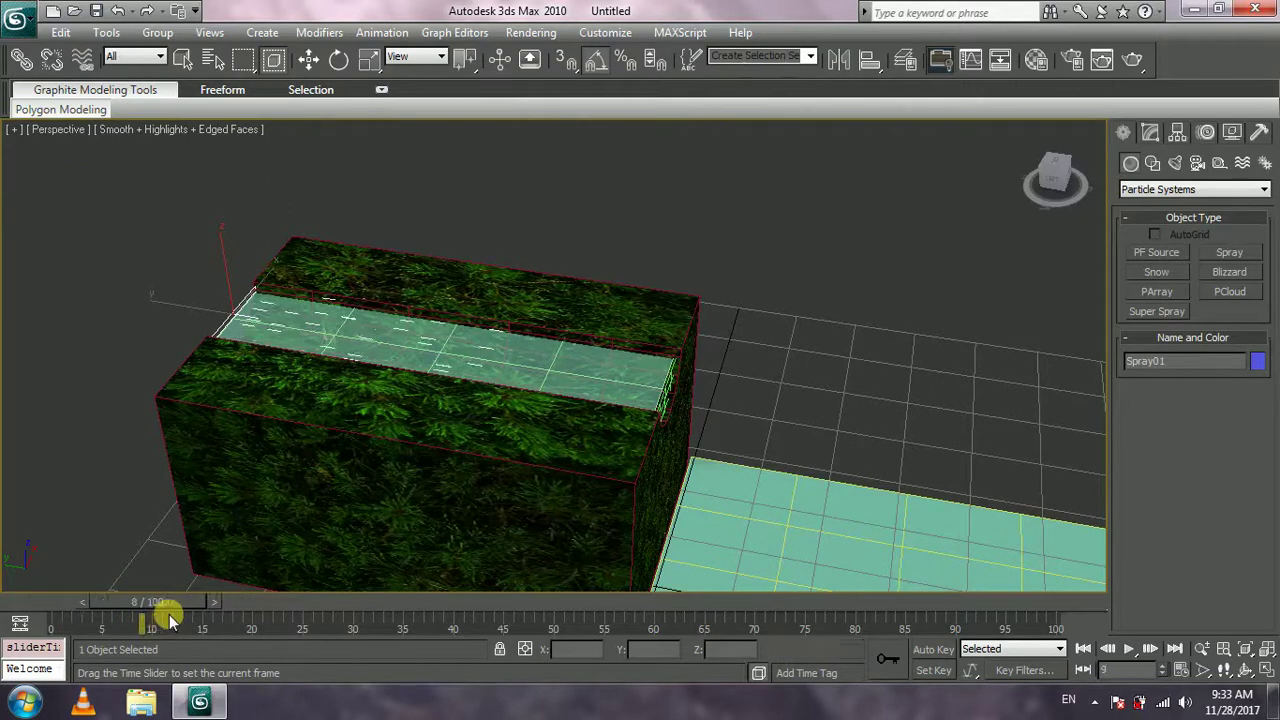
key(e)
Set the spray's render count to 1500, drop size to 1.5 and speed to 5.5
click(1148, 133)
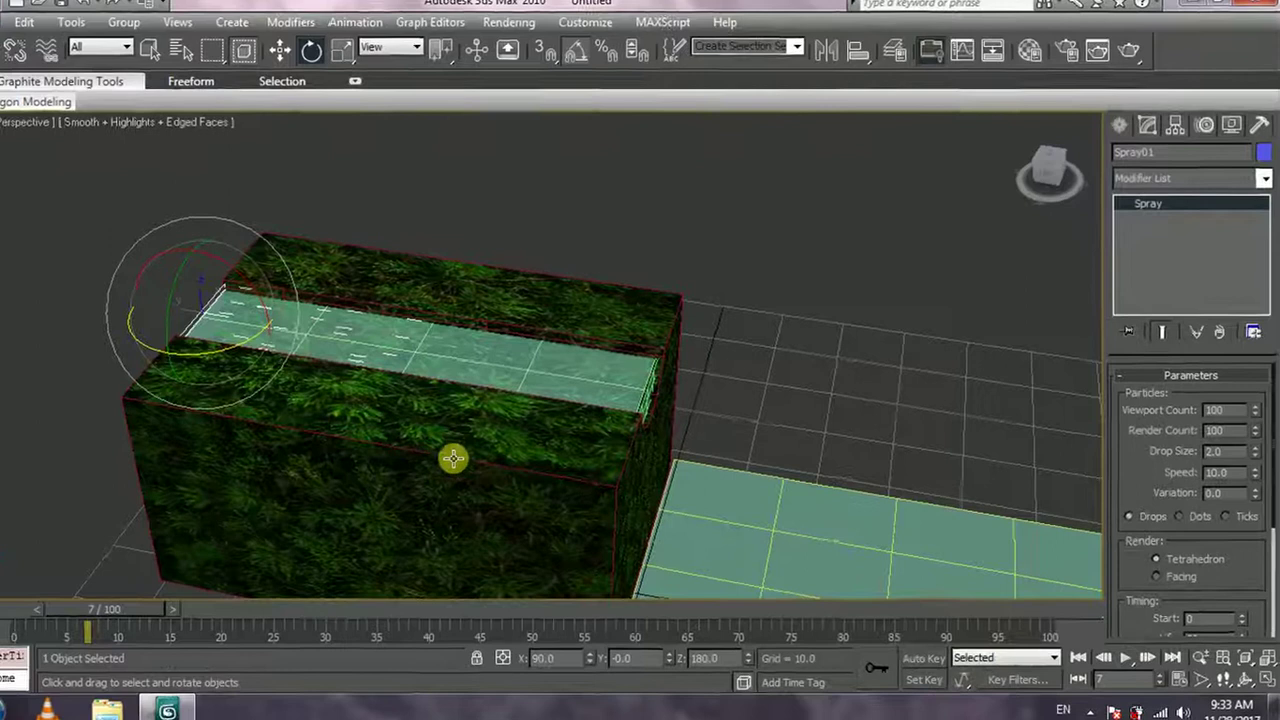
alt+middle_drag(455, 462, 545, 449)
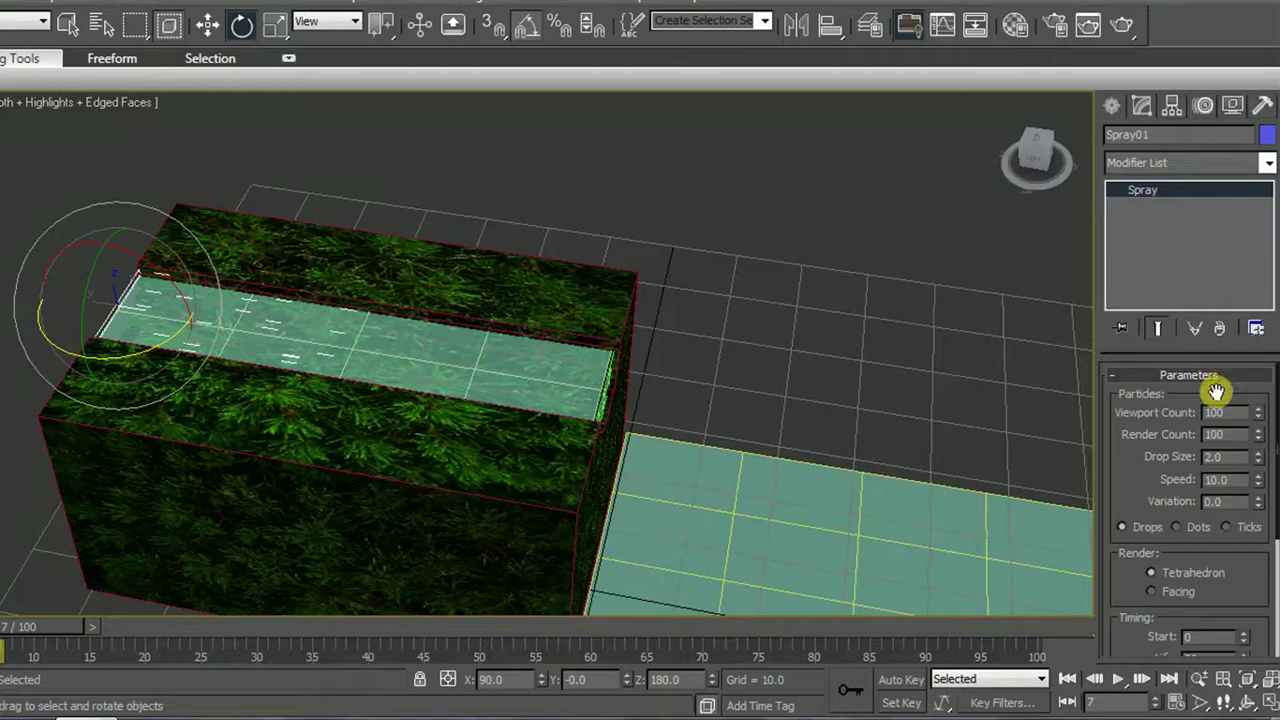
double_click(1226, 412)
double_click(1238, 410)
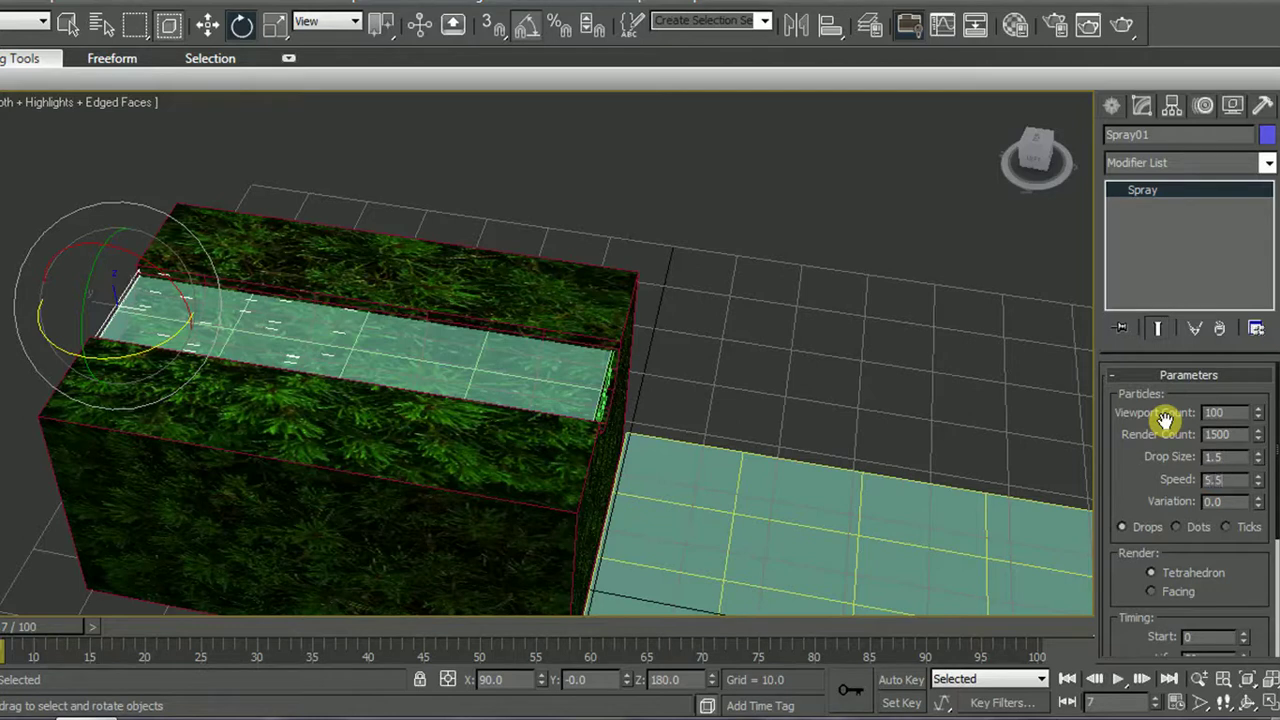
double_click(1222, 501)
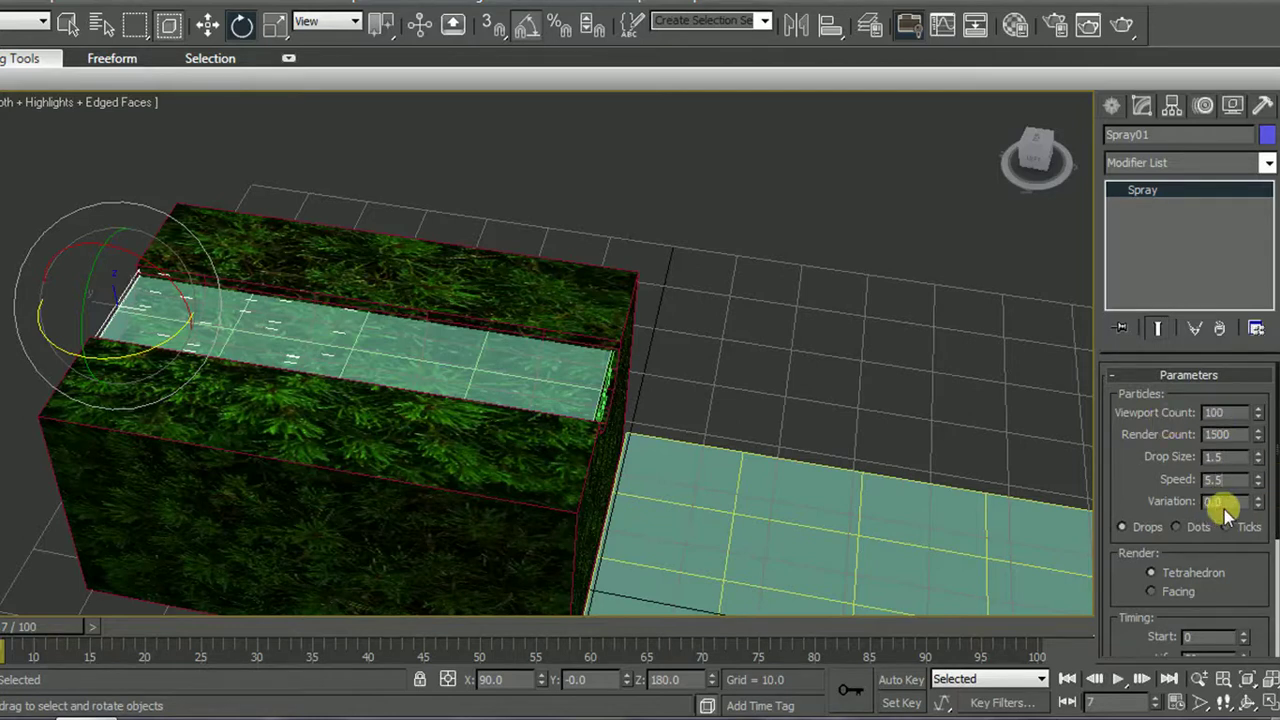
Set the spray particles to render as Facing, and review the timing, emitter and particle count settings
drag(1242, 583, 1258, 510)
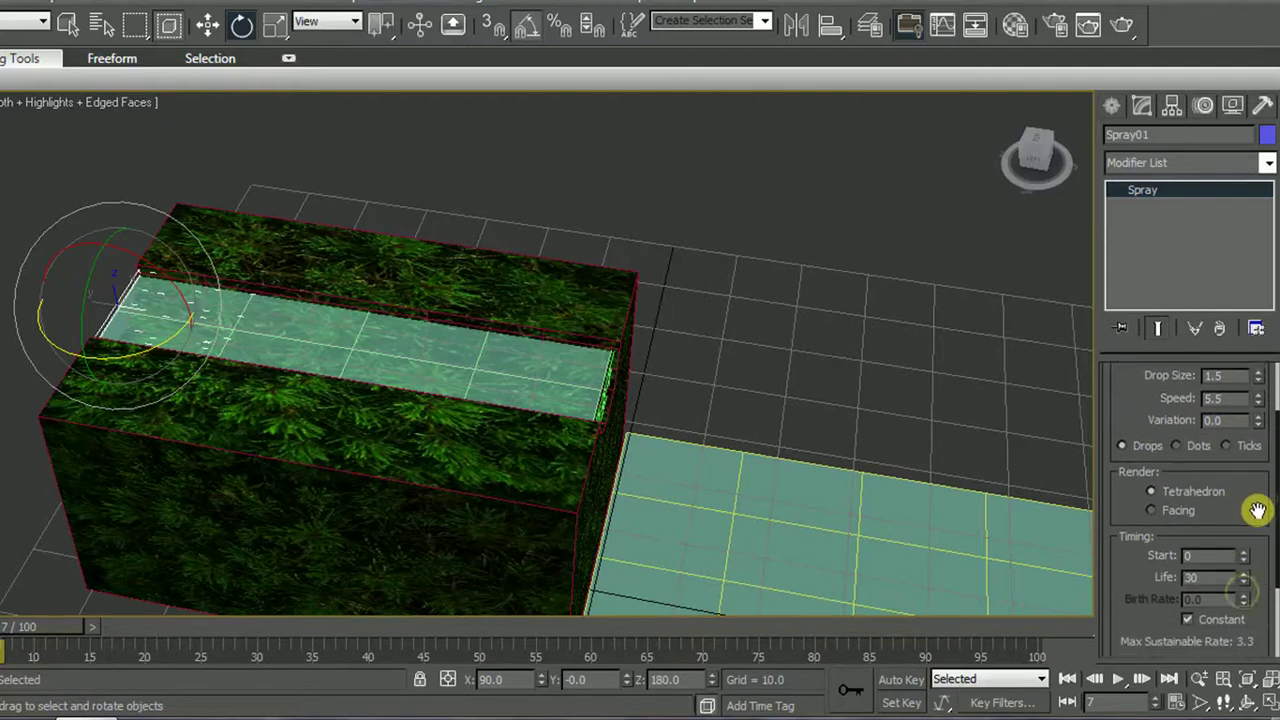
click(1172, 515)
drag(1229, 509, 1229, 380)
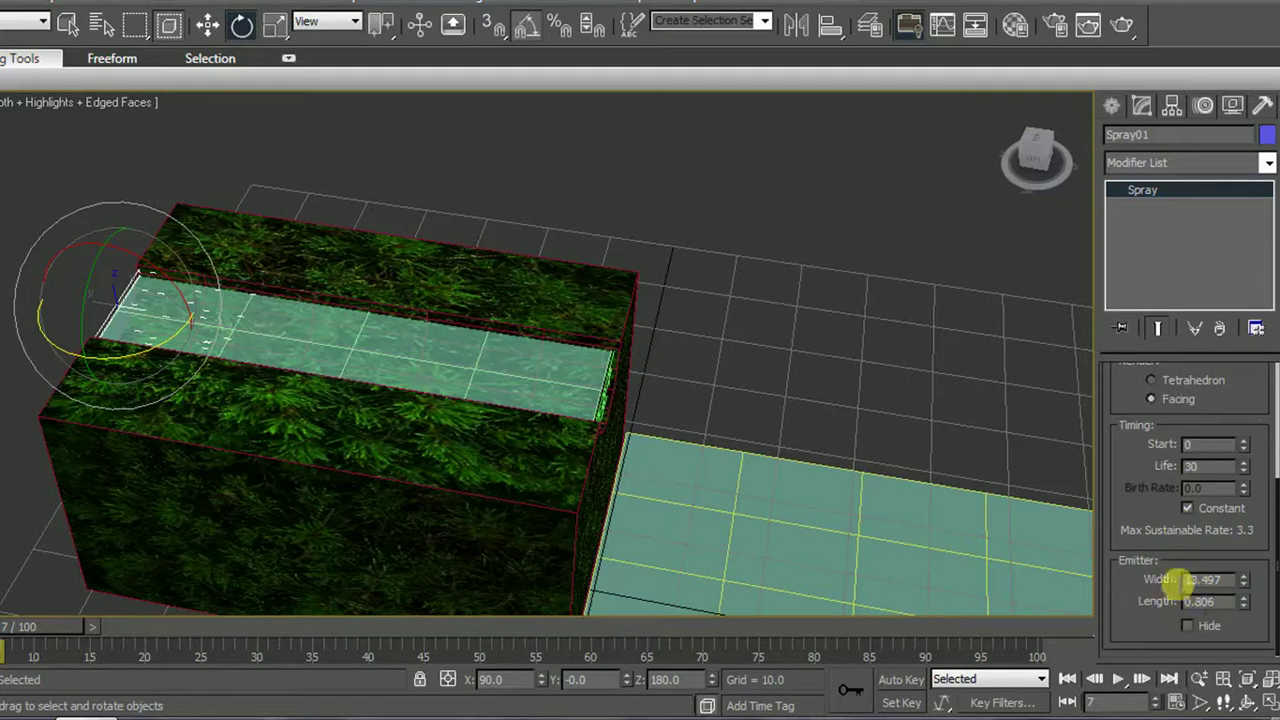
drag(1215, 428, 1224, 613)
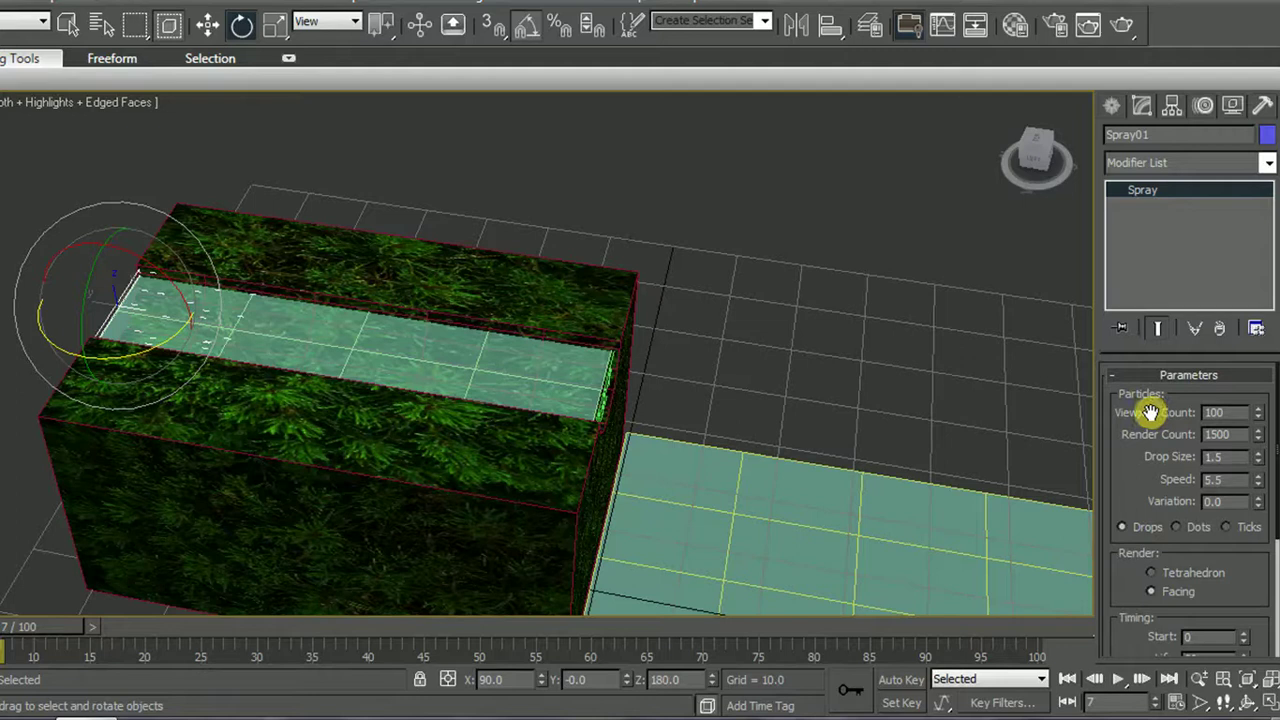
mouse_move(1150, 412)
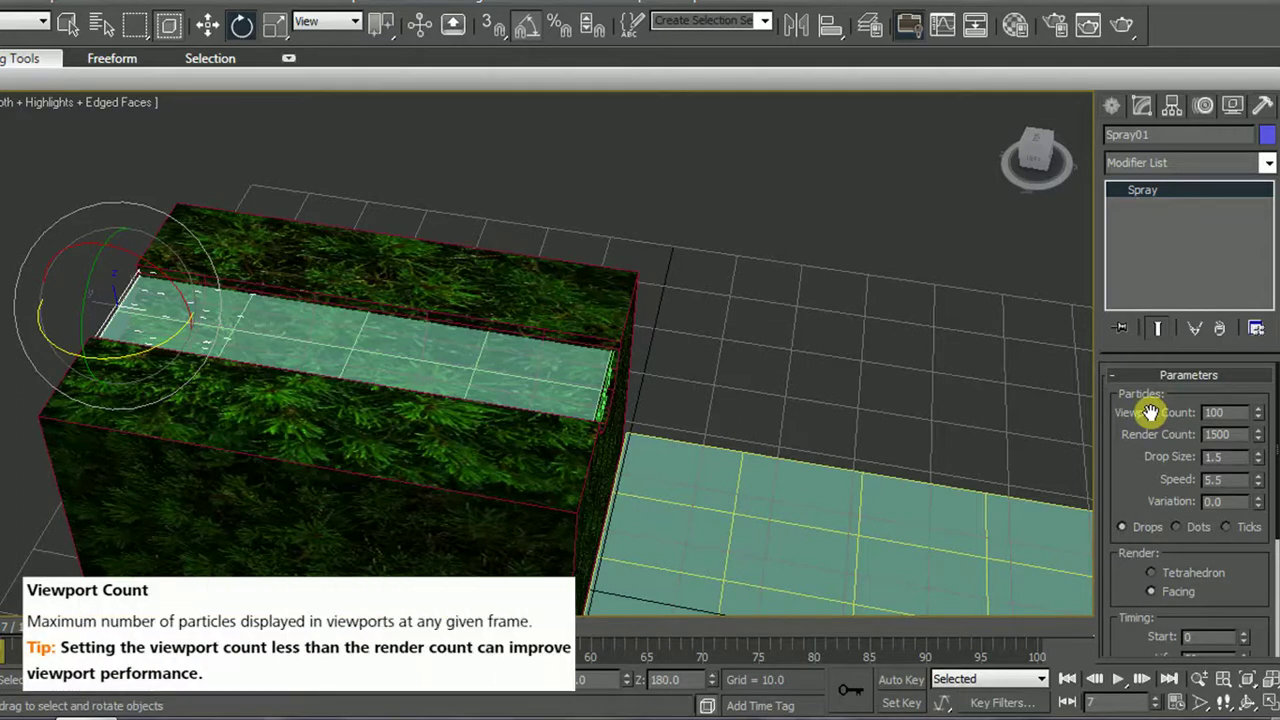
Advance the animation to frame 60 and render the Perspective view to check the spray along the groove
drag(12, 627, 14, 627)
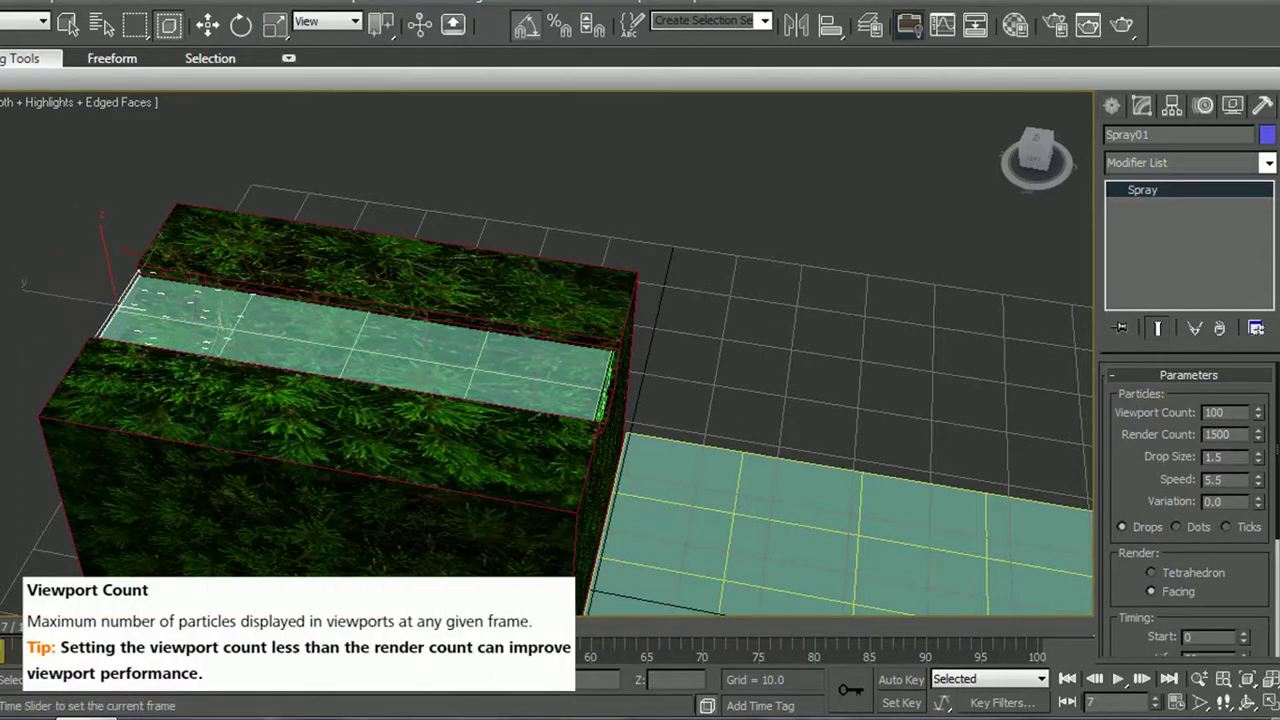
drag(186, 638, 598, 648)
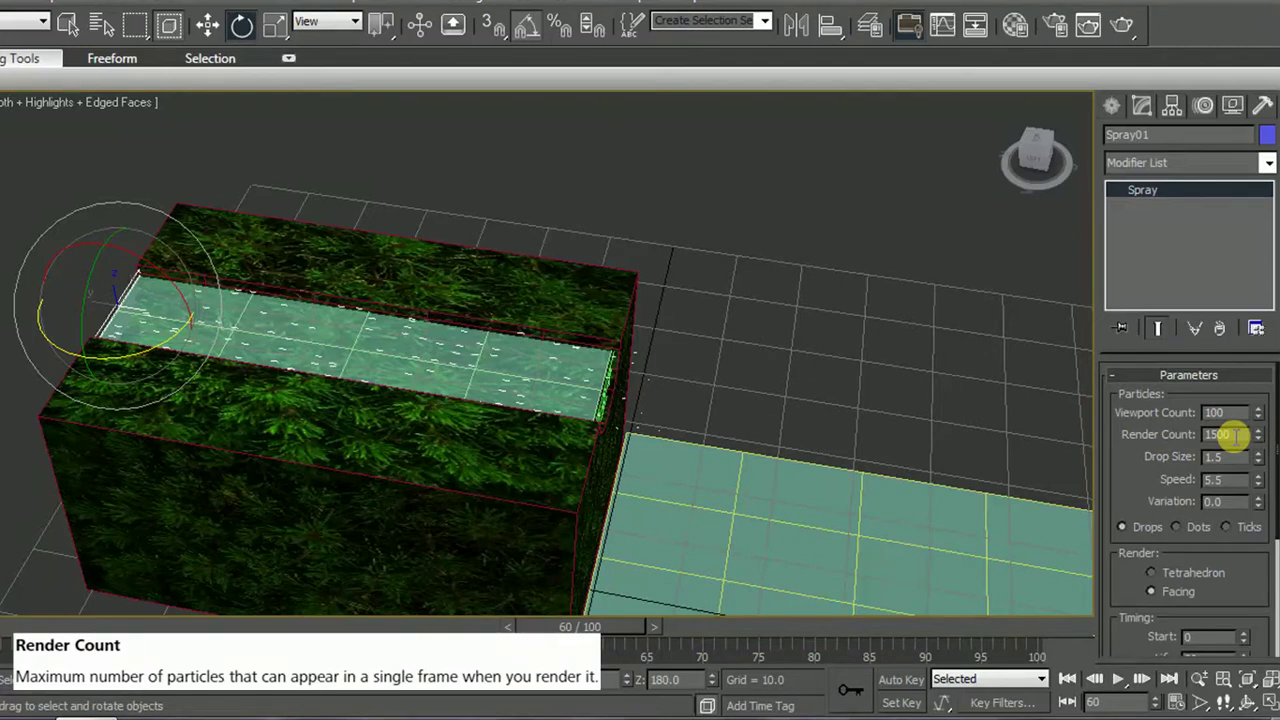
key(shift+q)
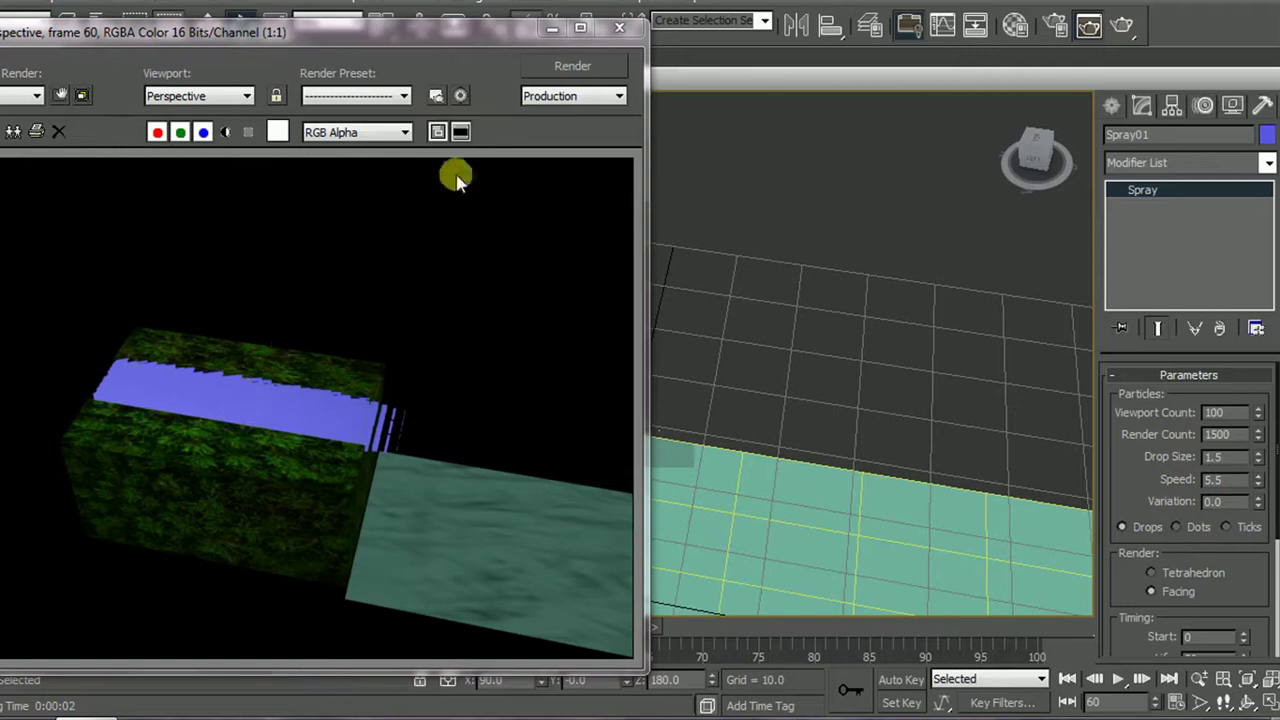
click(619, 27)
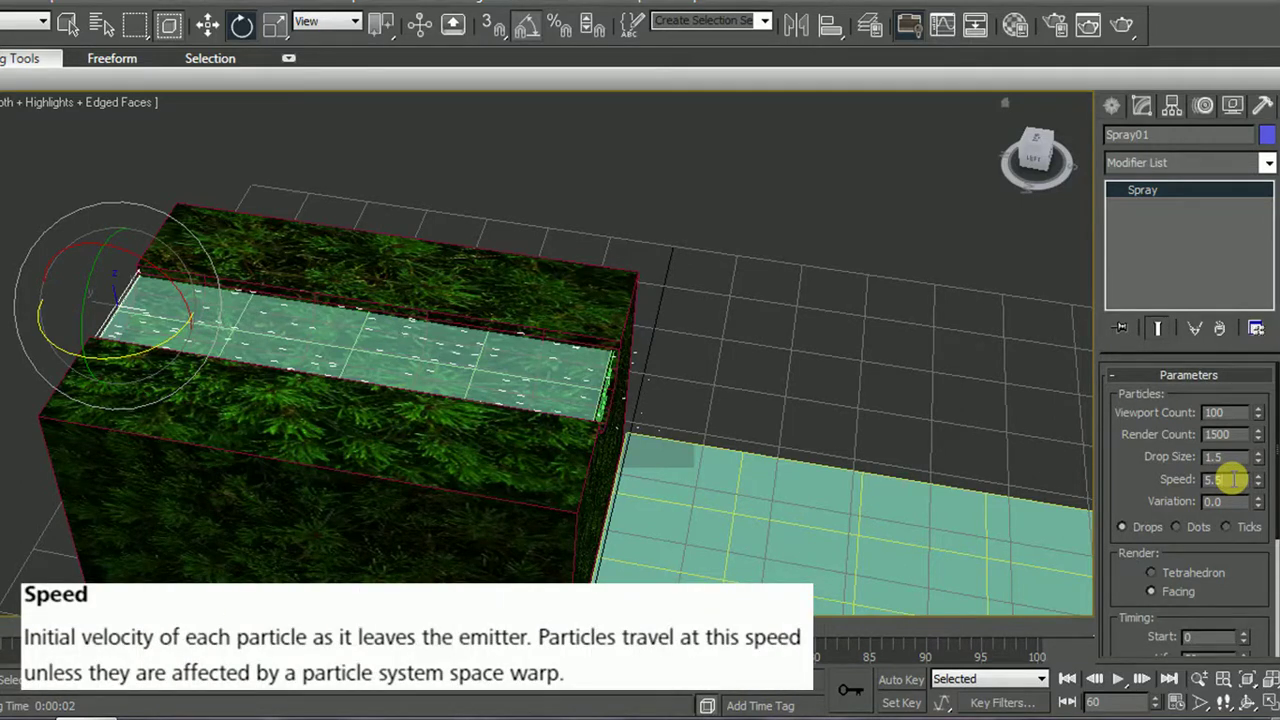
Preview the spray particles as Ticks in the viewport and return their display to Drops
drag(1238, 591, 1257, 562)
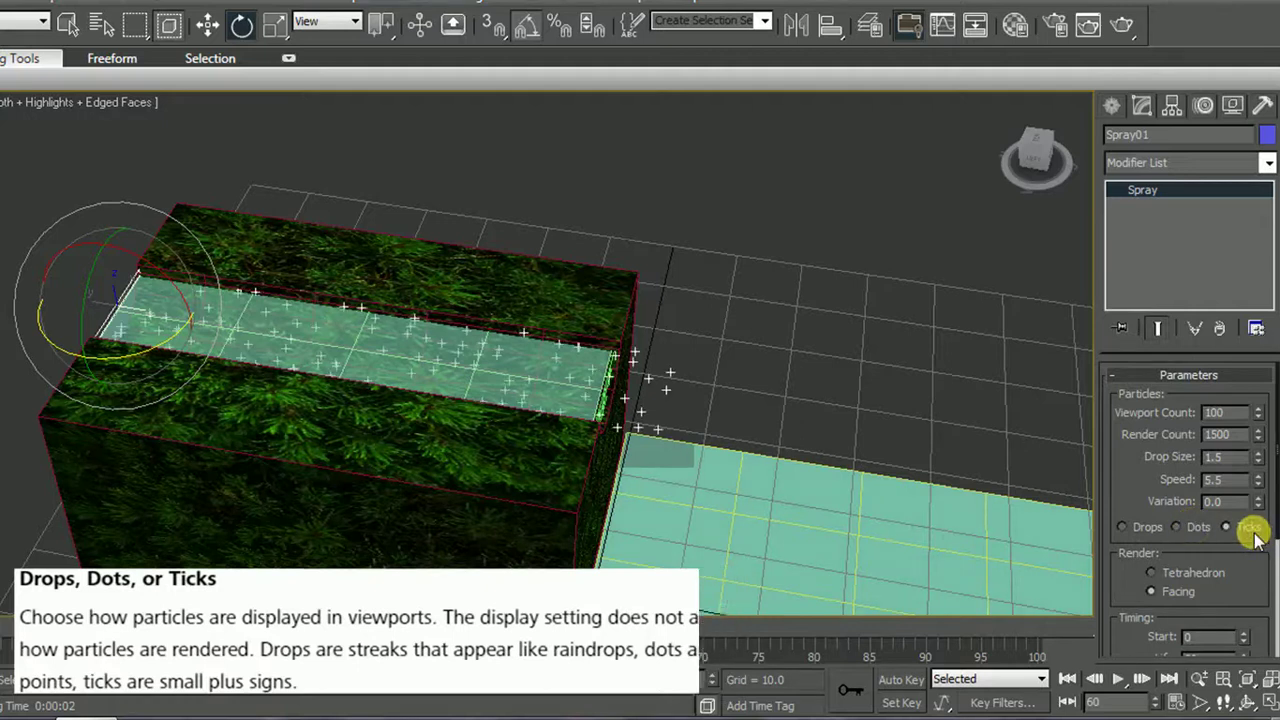
click(1130, 526)
drag(1254, 580, 1249, 500)
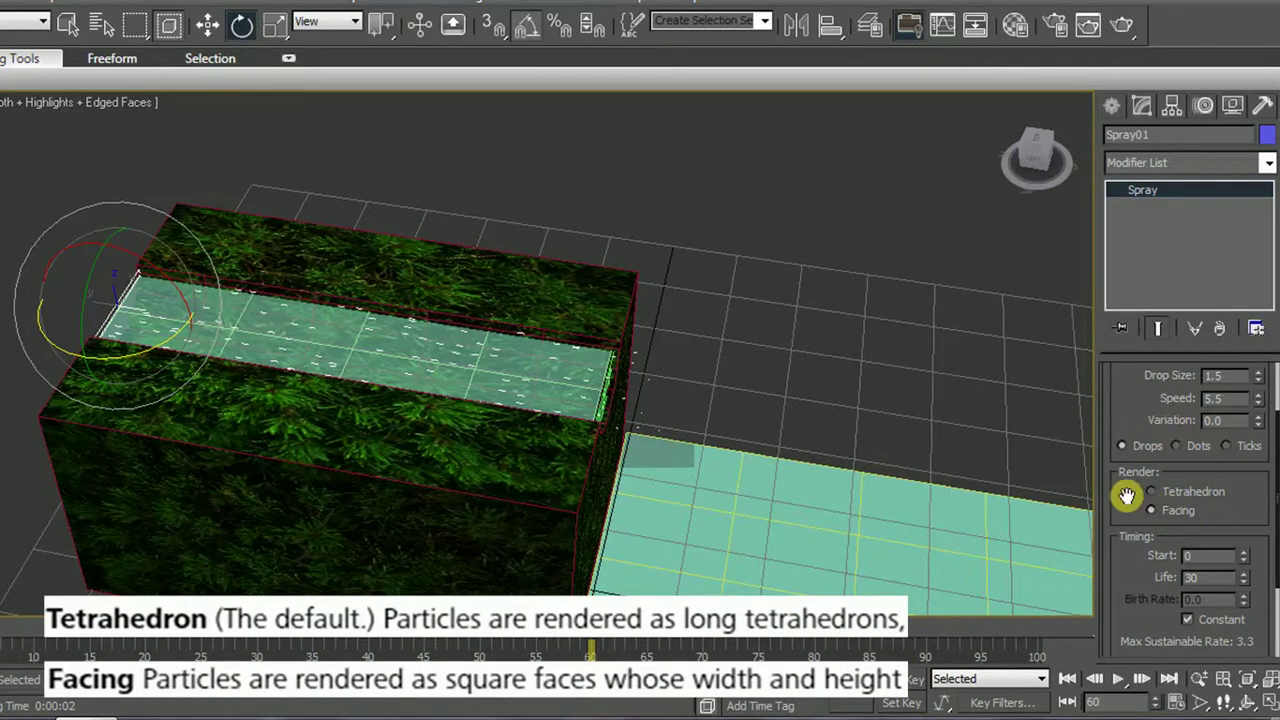
Render frame 60 with Facing and with Tetrahedron particles to compare them, and restore the Facing option
key(shift+q)
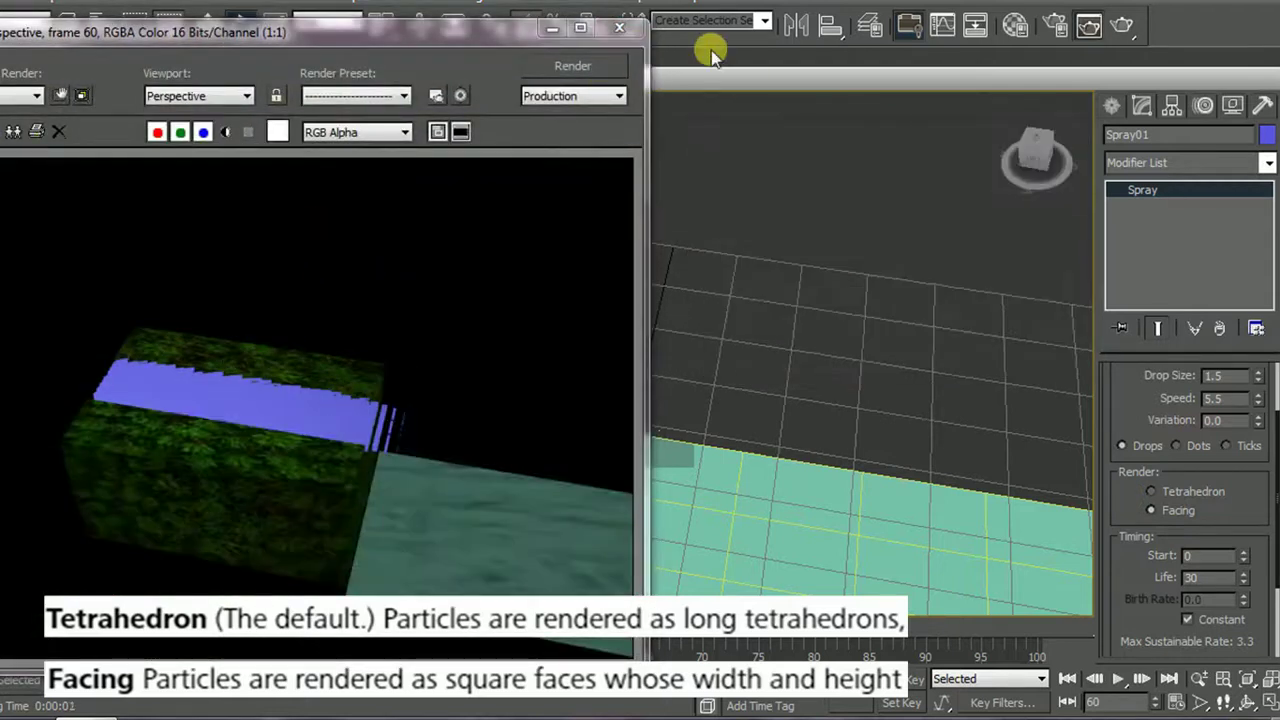
click(1190, 495)
key(shift+q)
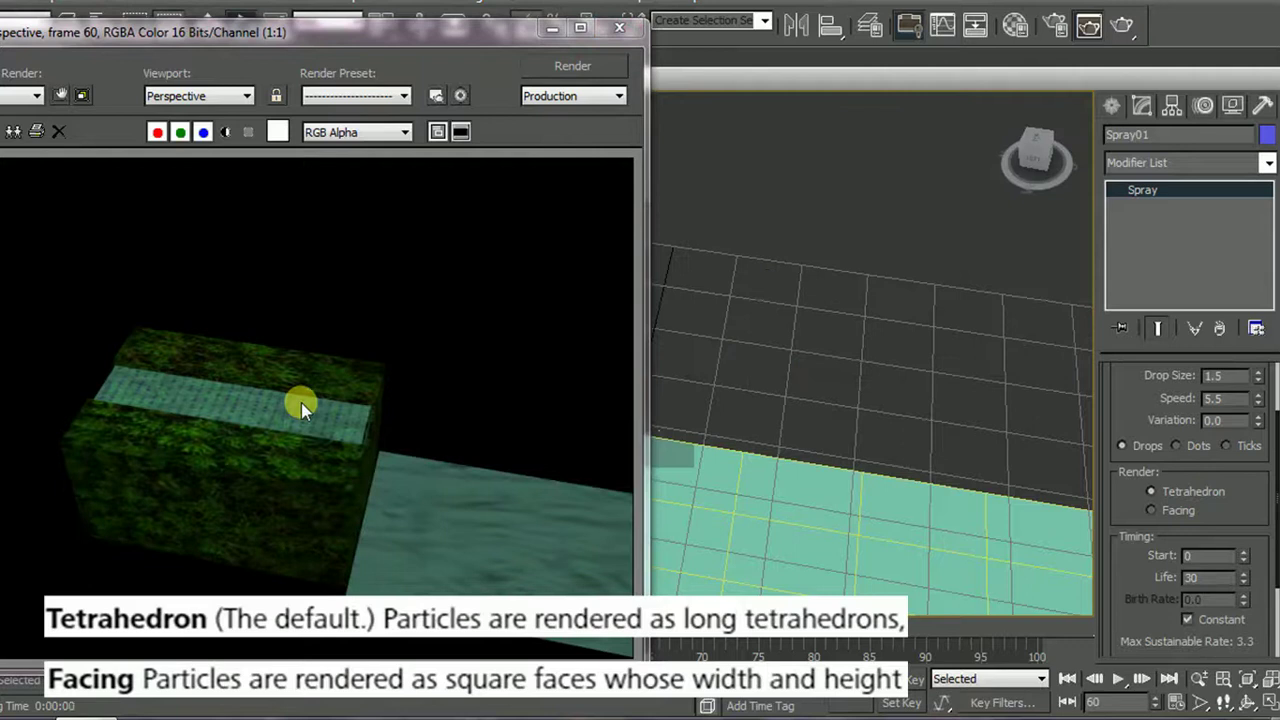
click(622, 30)
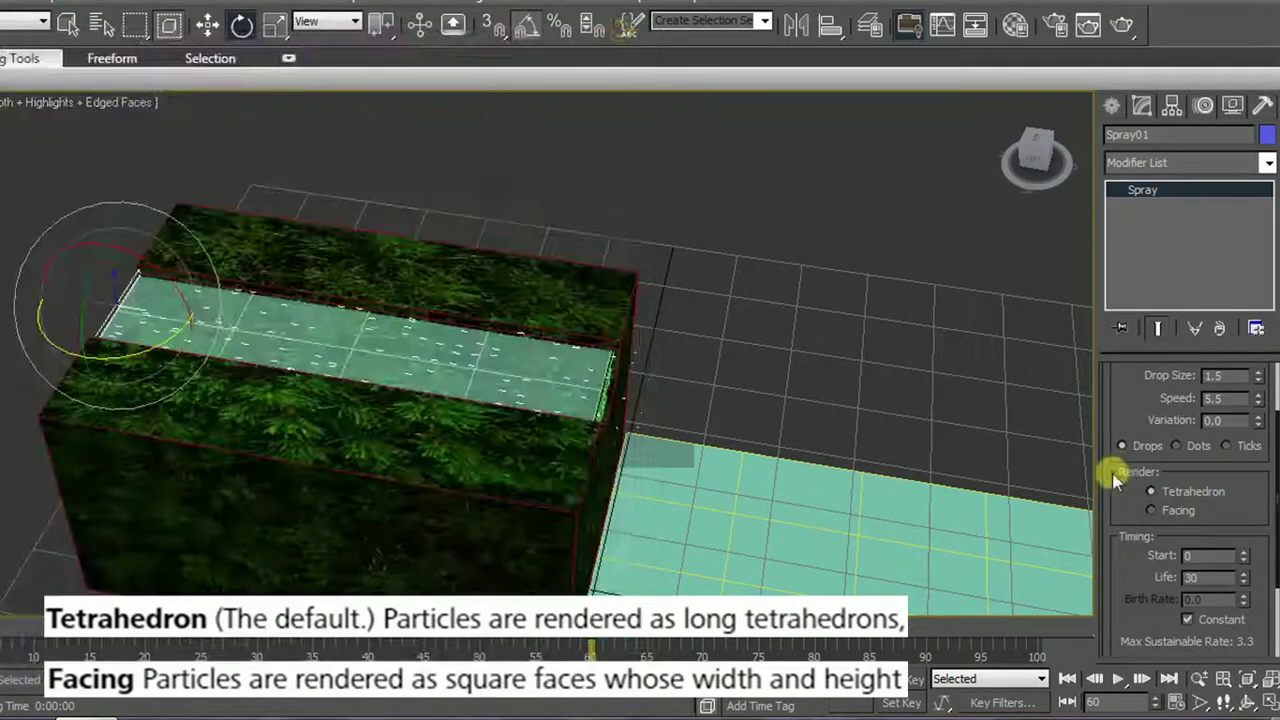
click(1218, 510)
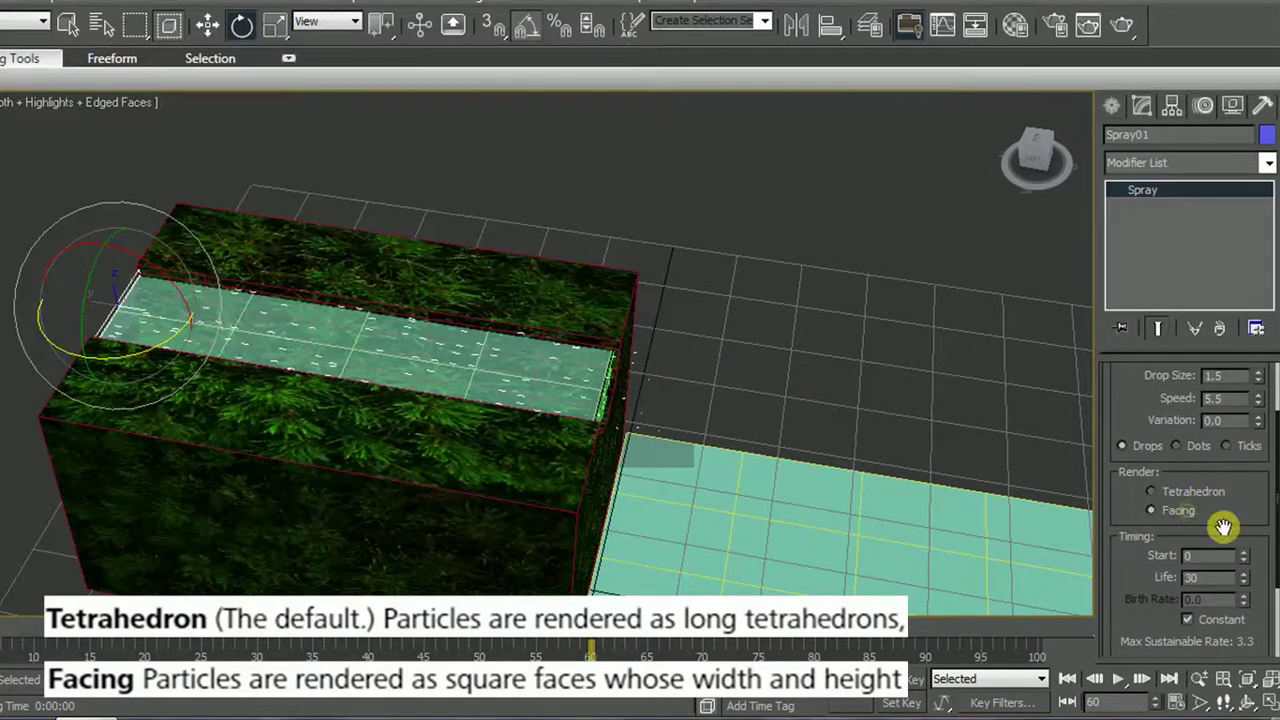
drag(1223, 514, 1234, 423)
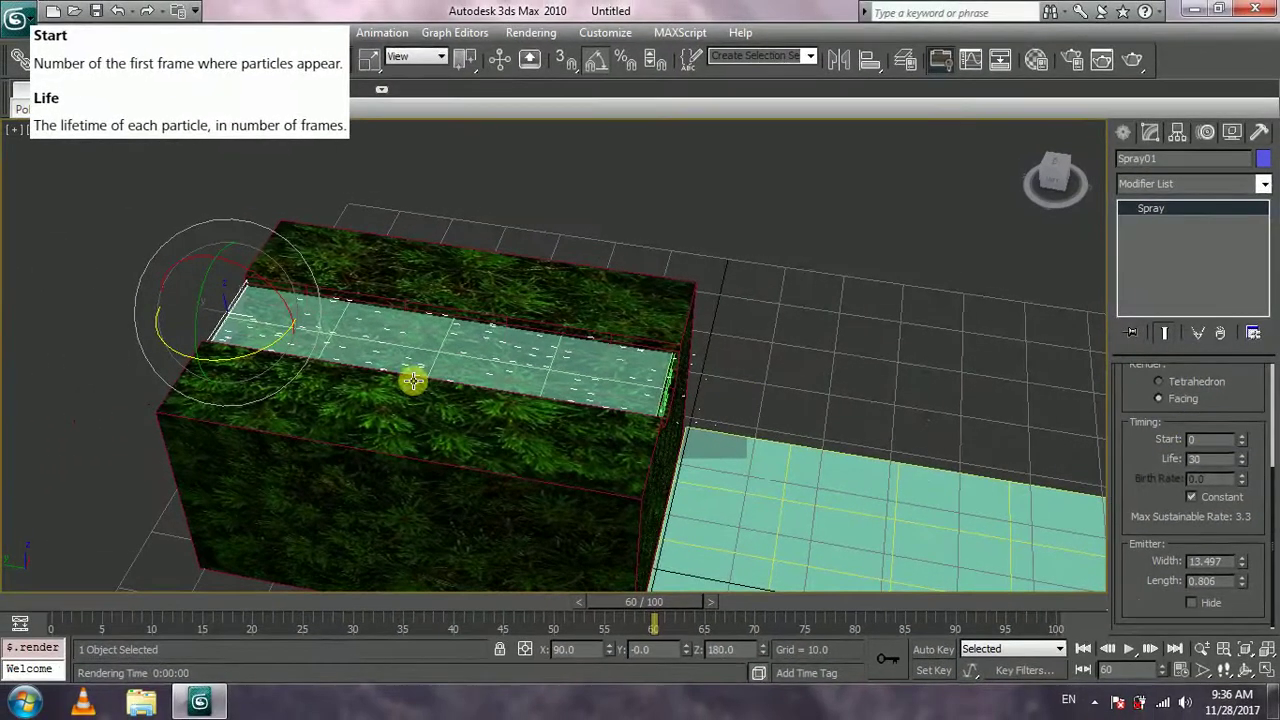
Scrub the animation through frames 30 and 34 back to frame 0 to examine the particles' lifetime, and review the spray's emitter settings
middle_drag(600, 434, 227, 287)
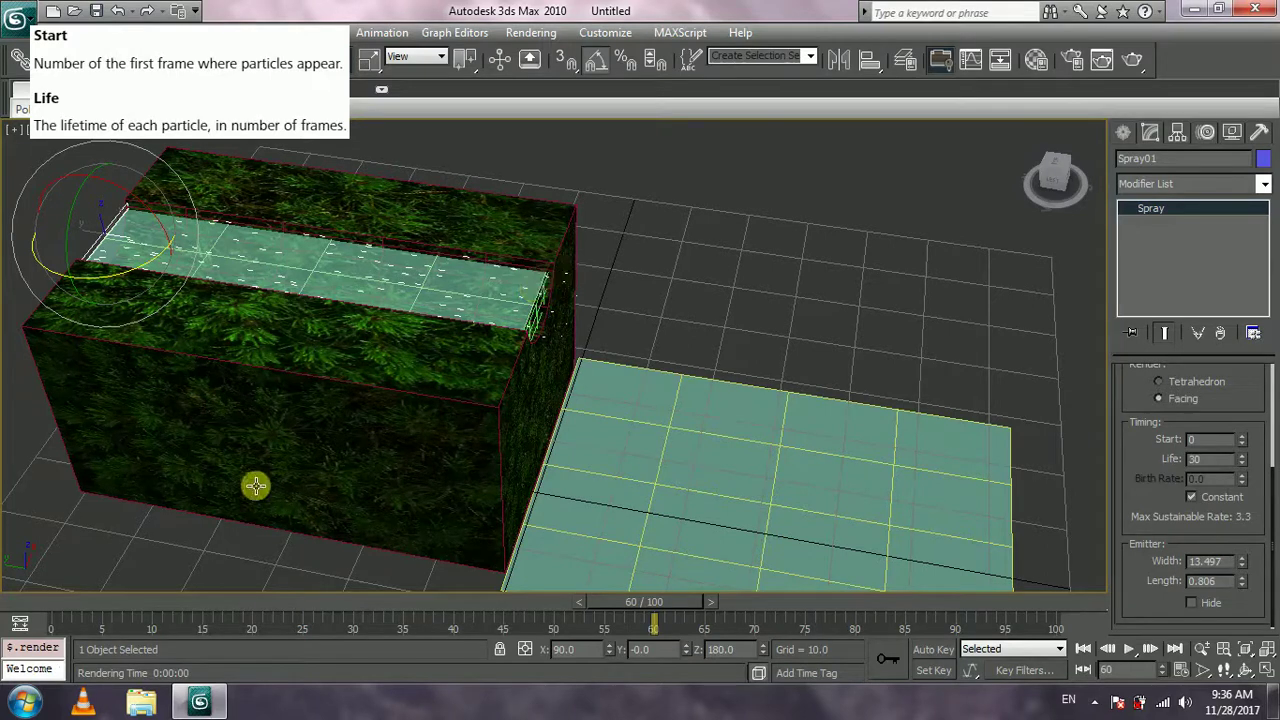
drag(631, 604, 364, 594)
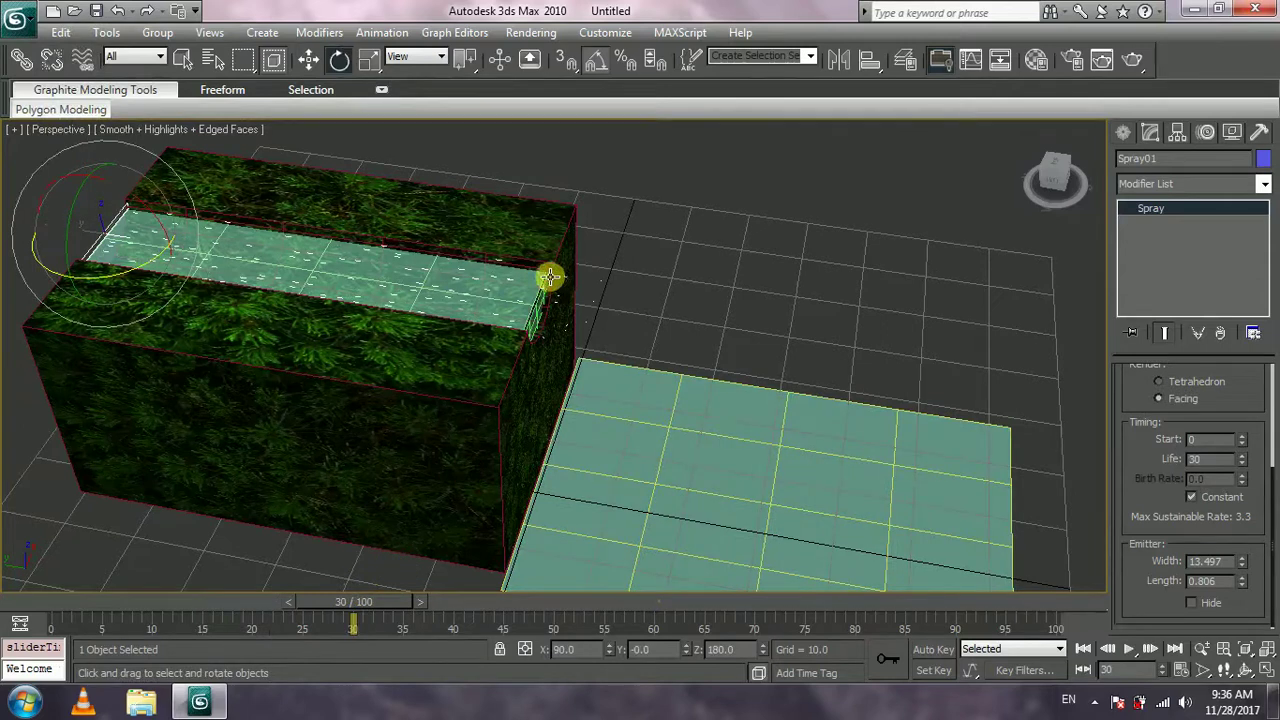
click(398, 602)
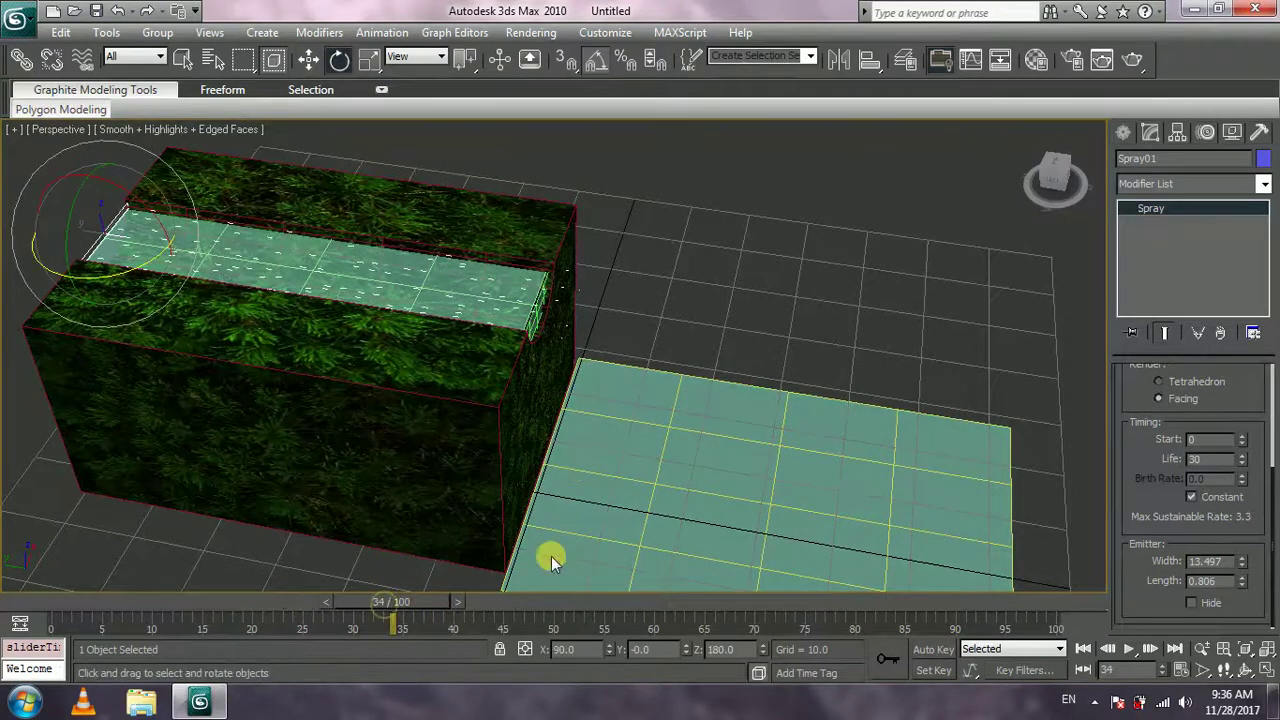
alt+middle_drag(608, 536, 554, 557)
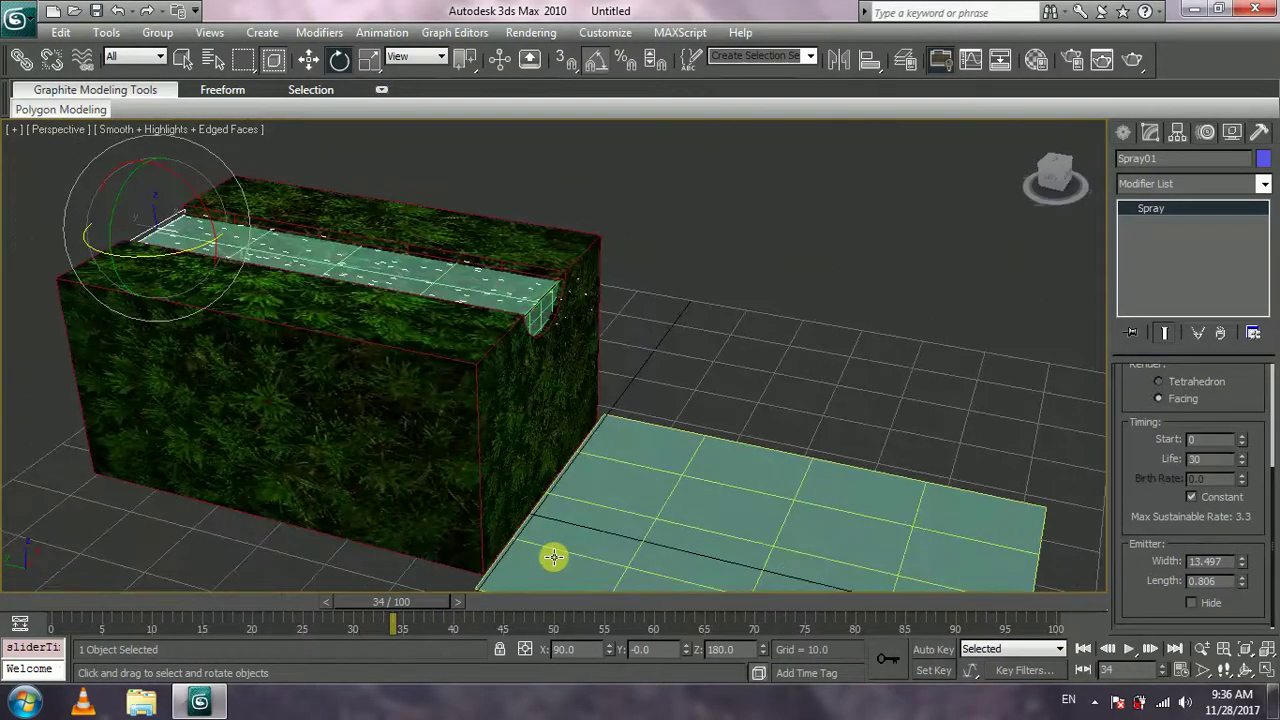
drag(425, 598, 60, 600)
key(e)
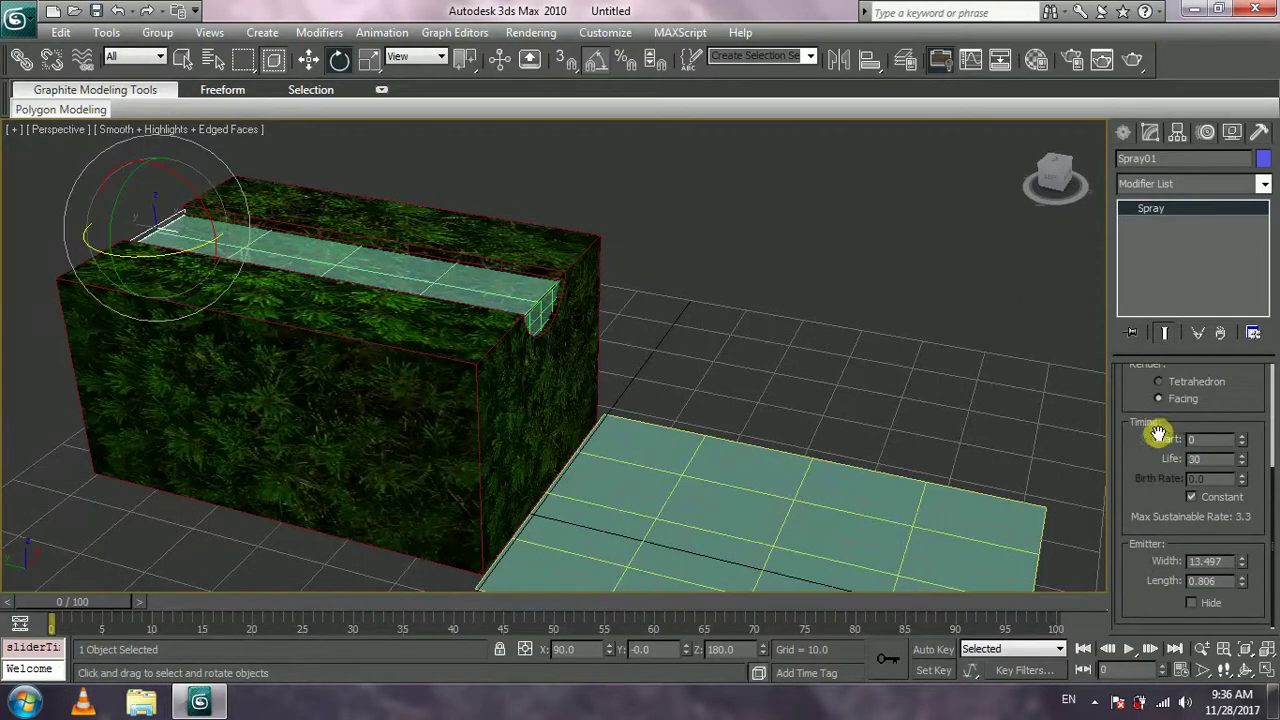
drag(1218, 432, 1224, 335)
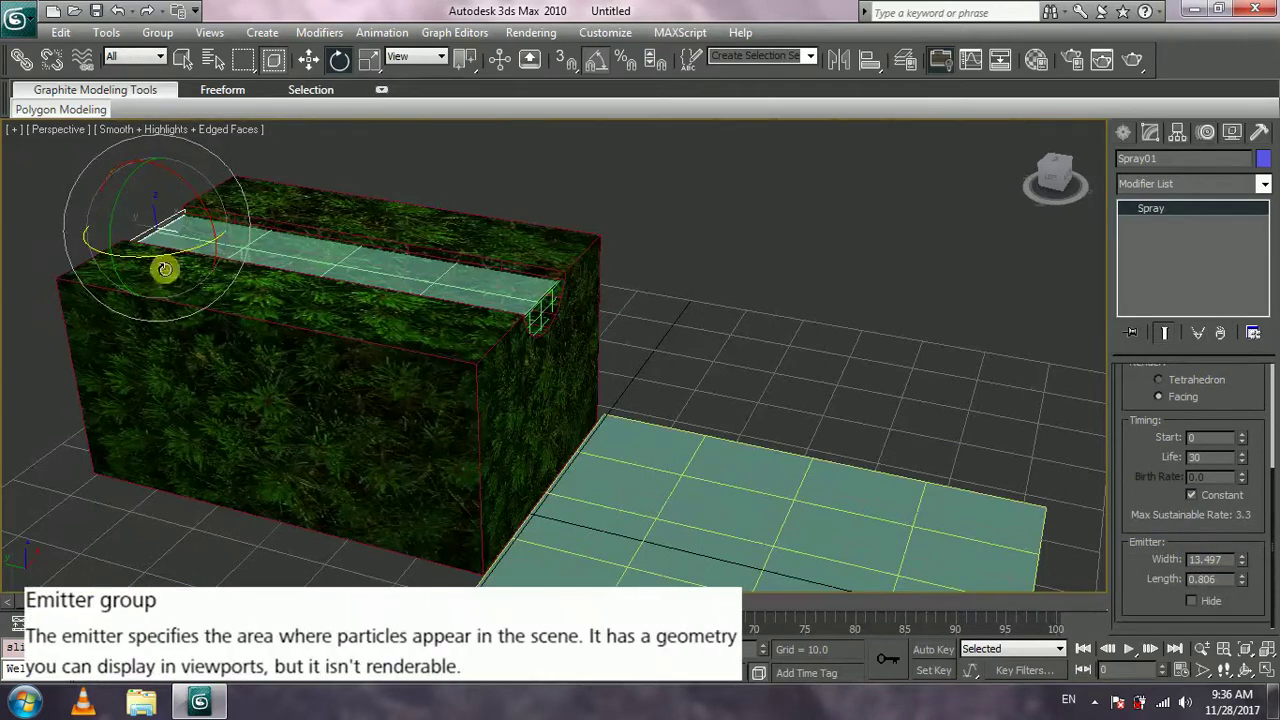
middle_drag(750, 368, 776, 400)
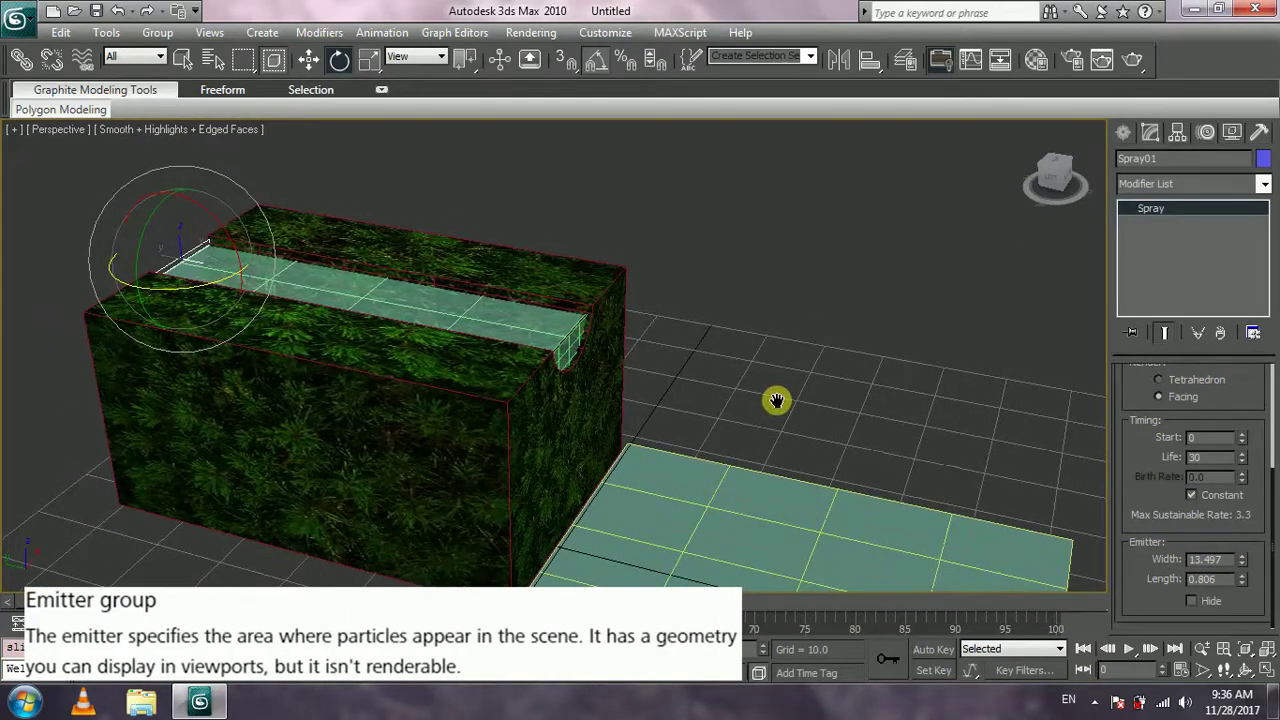
middle_drag(846, 452, 817, 416)
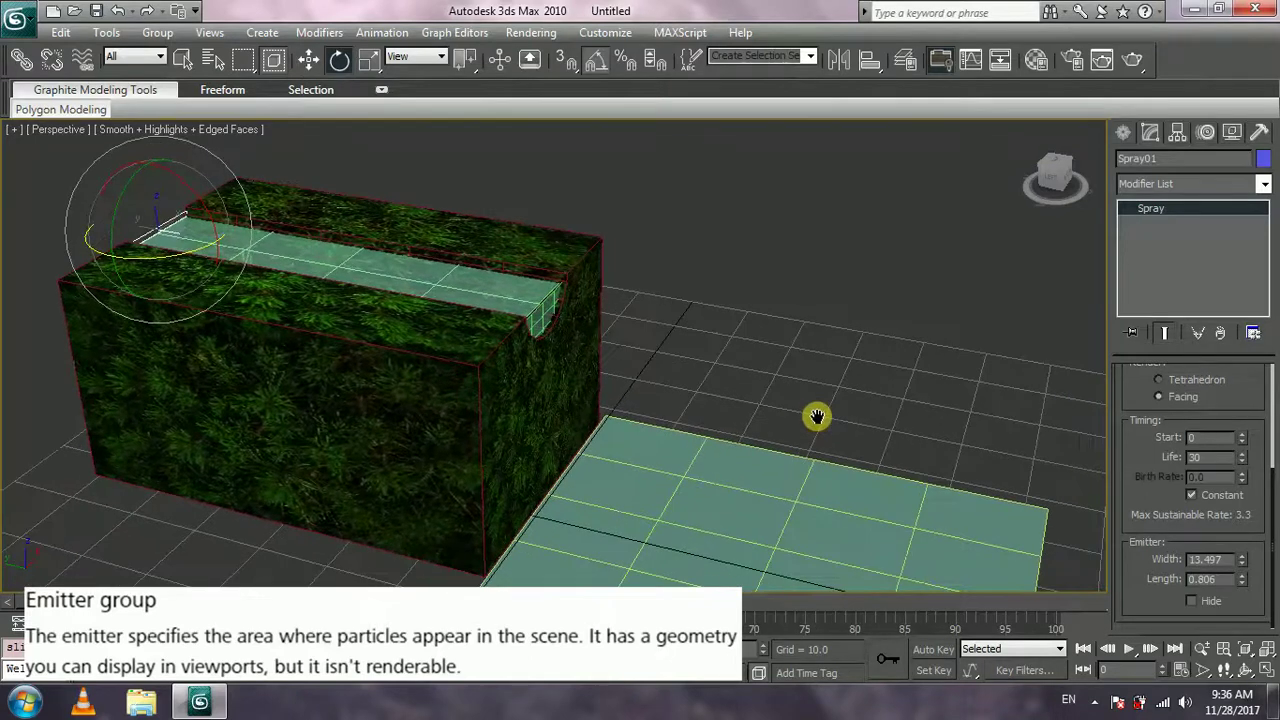
Clone the spray emitter along Y as one independent copy at the groove's open front end, at about Y 0.1
click(311, 62)
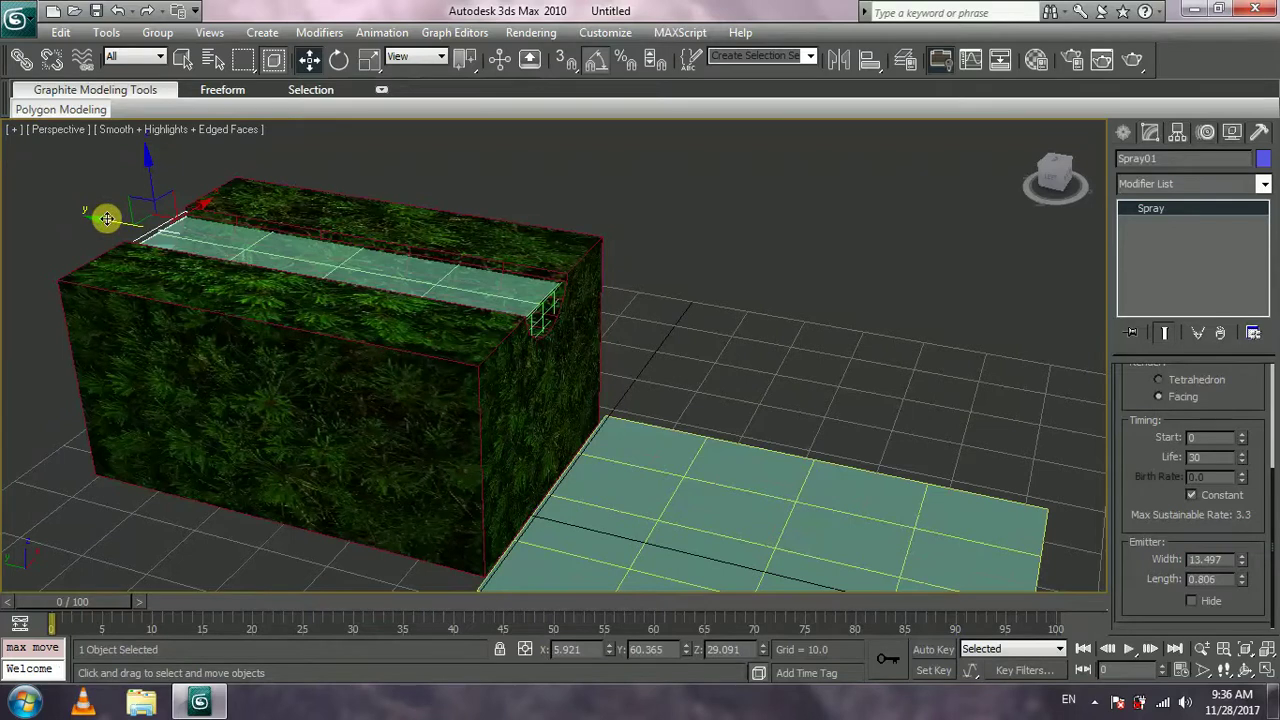
mouse_move(120, 222)
shift+mouse_down()
mouse_move(389, 286)
mouse_move(517, 340)
shift+mouse_up()
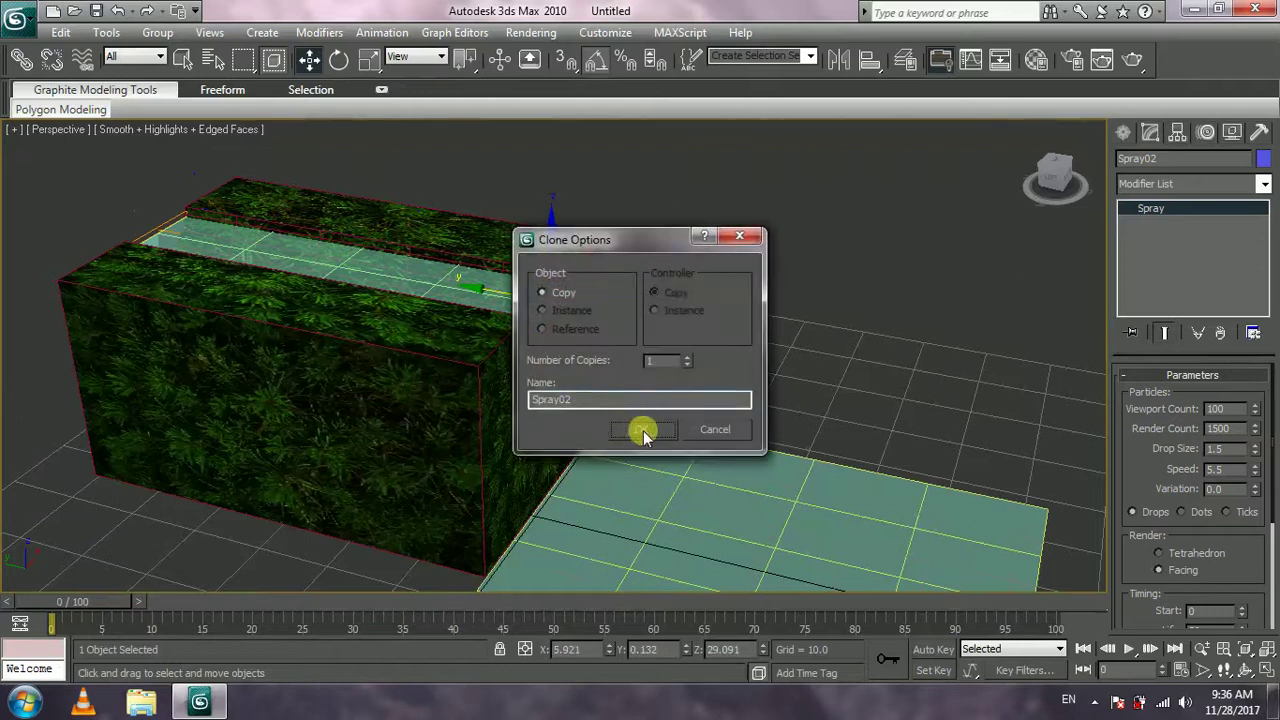
click(644, 436)
Lower the copied spray emitter to the back edge of the lower water plane, at about Z 0.2
mouse_move(634, 474)
alt+middle_down()
mouse_move(591, 491)
mouse_move(609, 371)
mouse_move(538, 184)
alt+middle_up()
drag(544, 194, 562, 382)
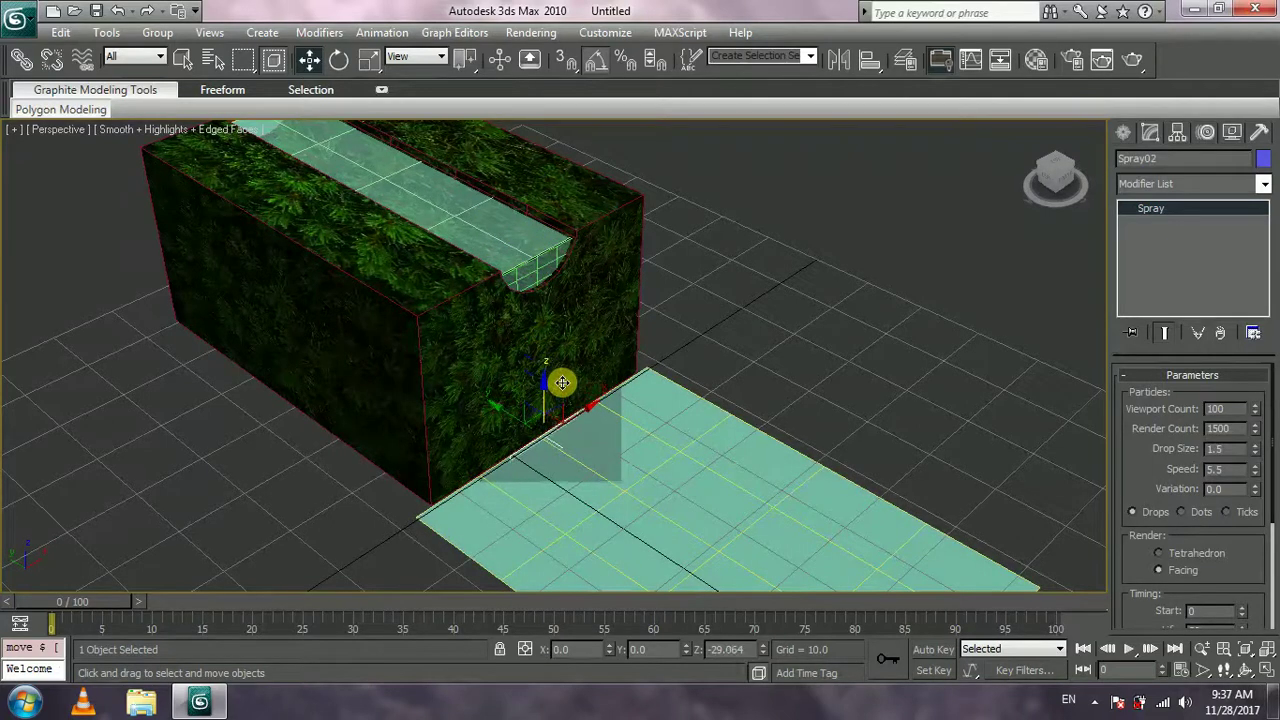
mouse_move(560, 374)
alt+middle_down()
mouse_move(660, 366)
mouse_move(670, 341)
alt+middle_up()
drag(514, 412, 515, 420)
mouse_move(608, 451)
alt+middle_down()
mouse_move(534, 463)
mouse_move(592, 452)
mouse_move(608, 414)
mouse_move(434, 452)
mouse_move(527, 474)
mouse_move(529, 490)
mouse_move(452, 517)
alt+middle_up()
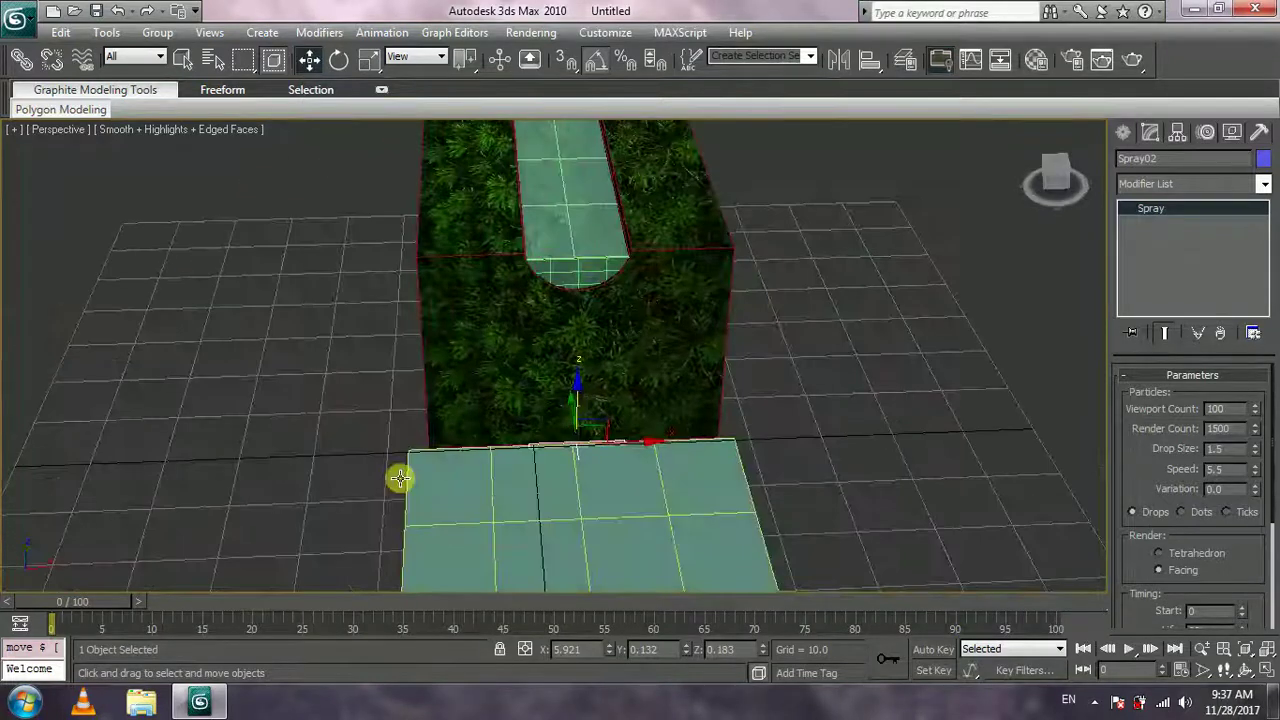
Scale the copied emitter along X to span the lower plane's back edge, and align it at about X 5.5, Z 0.3
click(367, 60)
drag(505, 455, 331, 450)
click(308, 60)
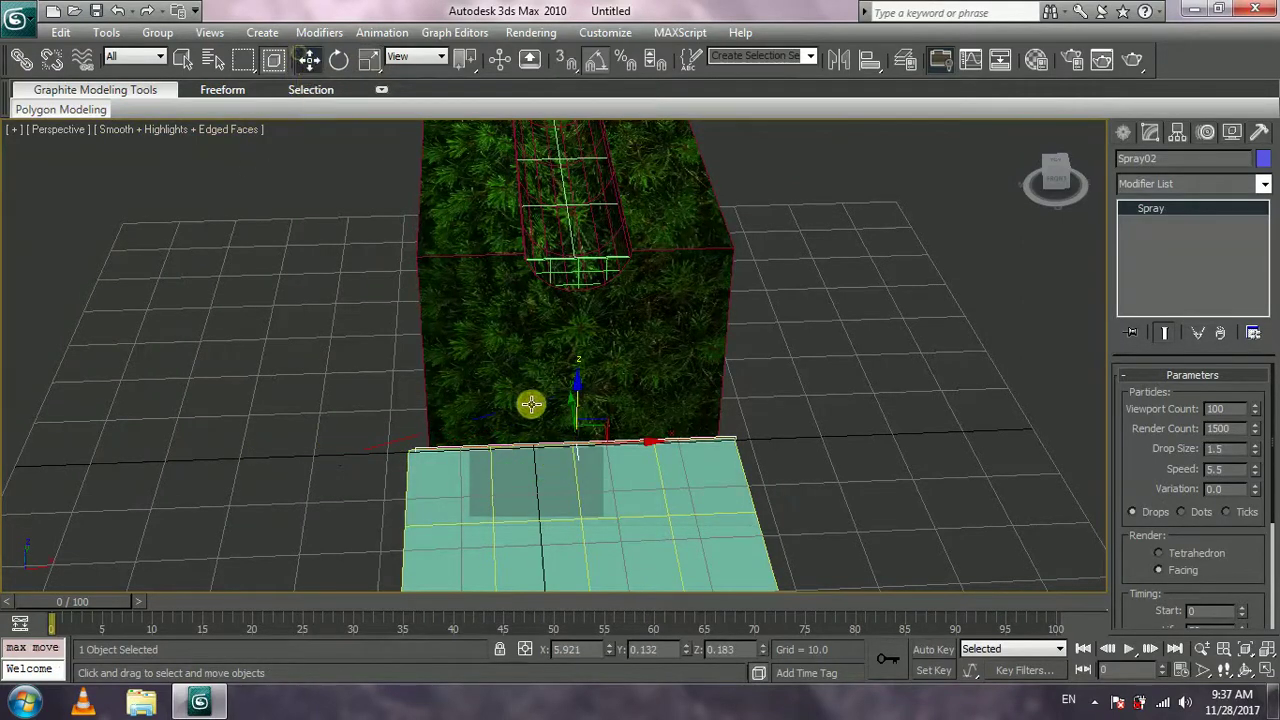
drag(654, 438, 640, 449)
mouse_move(574, 457)
alt+middle_down()
mouse_move(543, 474)
mouse_move(603, 380)
mouse_move(566, 465)
alt+middle_up()
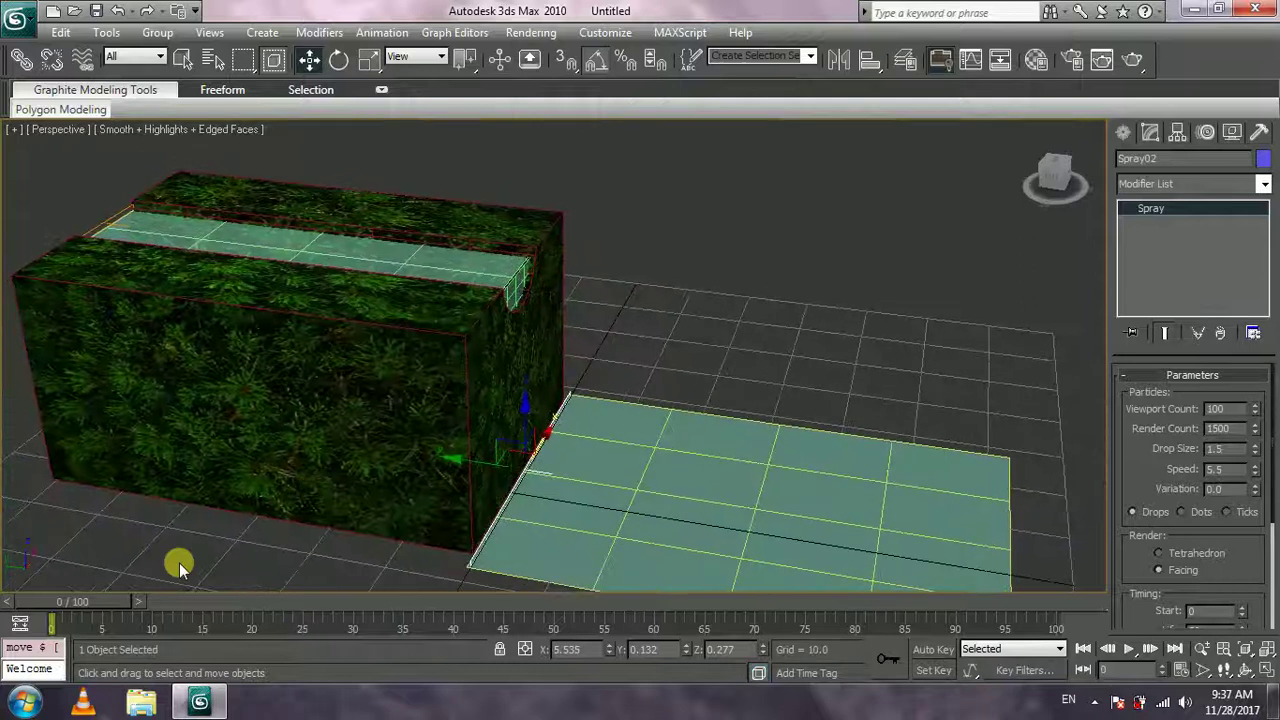
Scrub the animation to frame 20 and back to frame 0 to check the particle flow across the lower plane
mouse_move(94, 606)
mouse_down()
mouse_move(294, 610)
mouse_move(252, 612)
mouse_up()
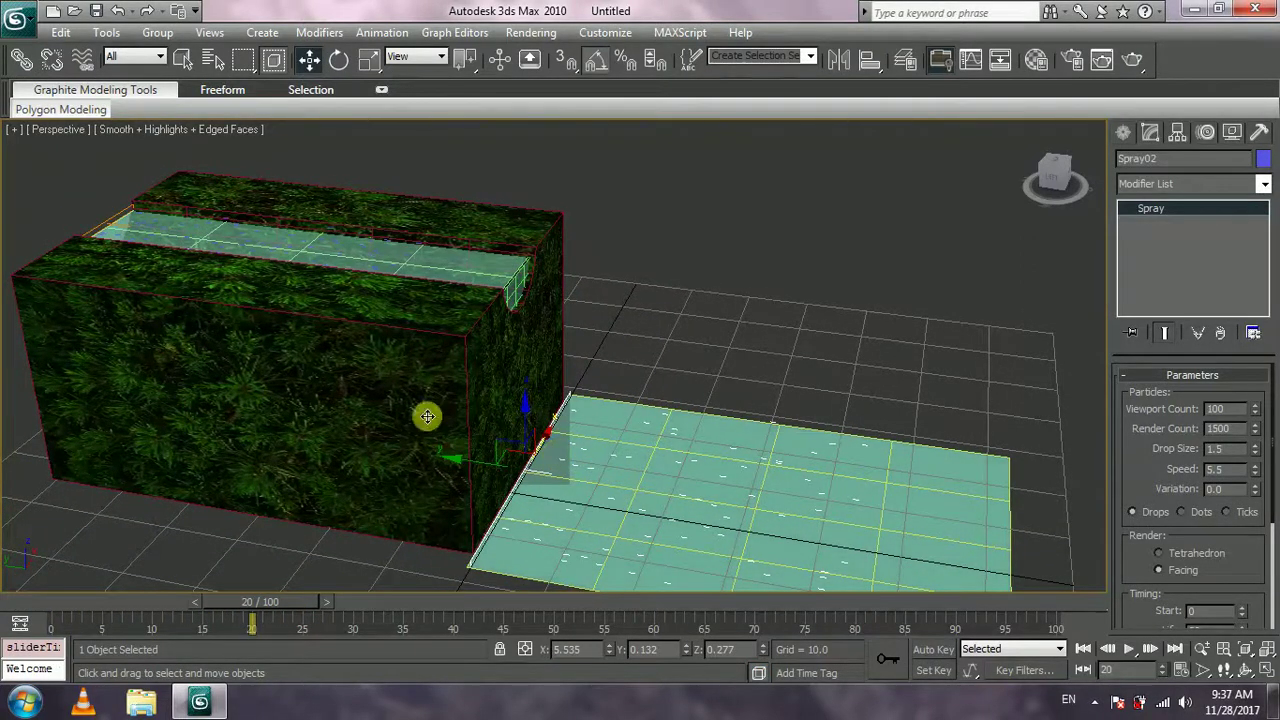
drag(257, 601, 23, 608)
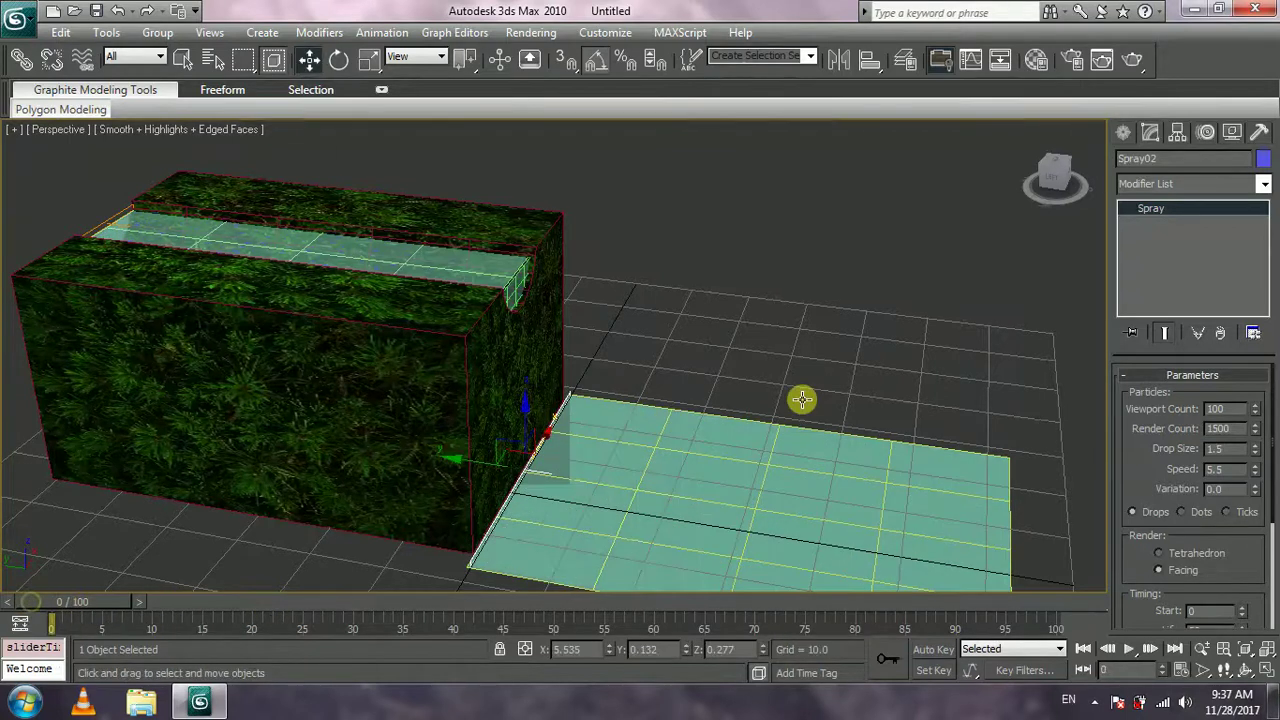
alt+middle_drag(802, 400, 787, 459)
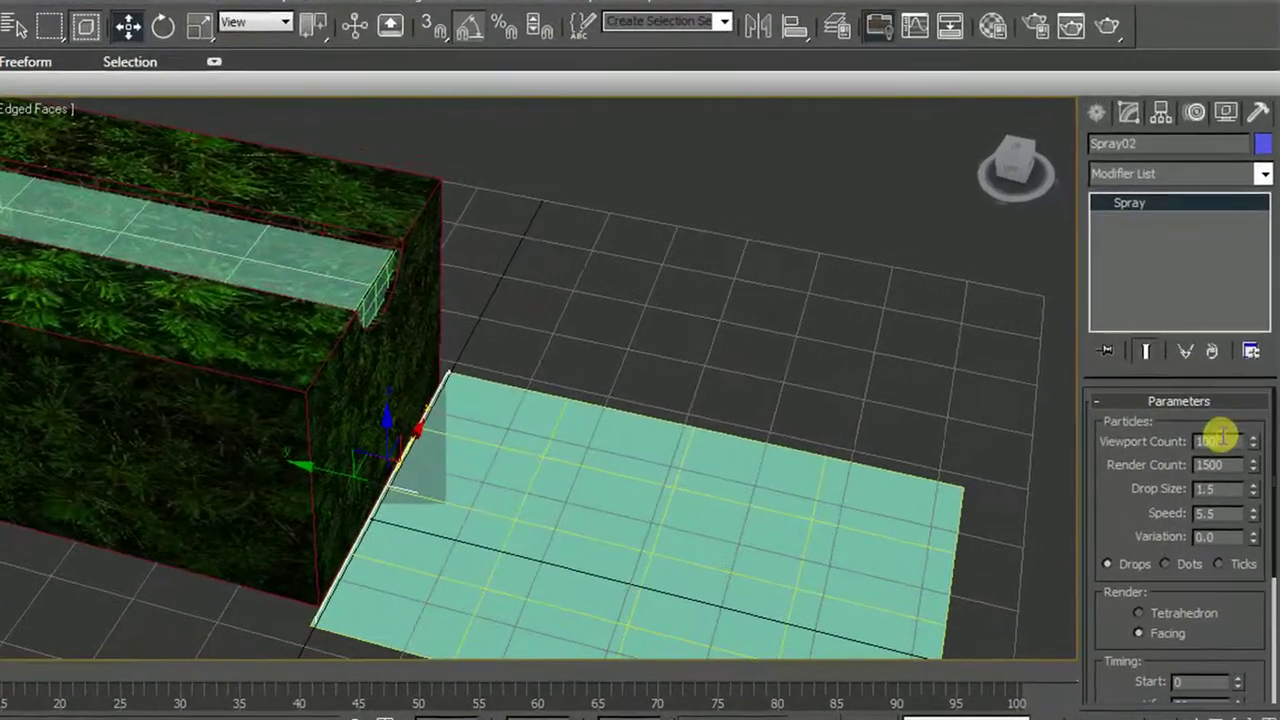
Set the copied spray's render count to 500, drop size to 2 and speed to 3
drag(1224, 417, 1167, 418)
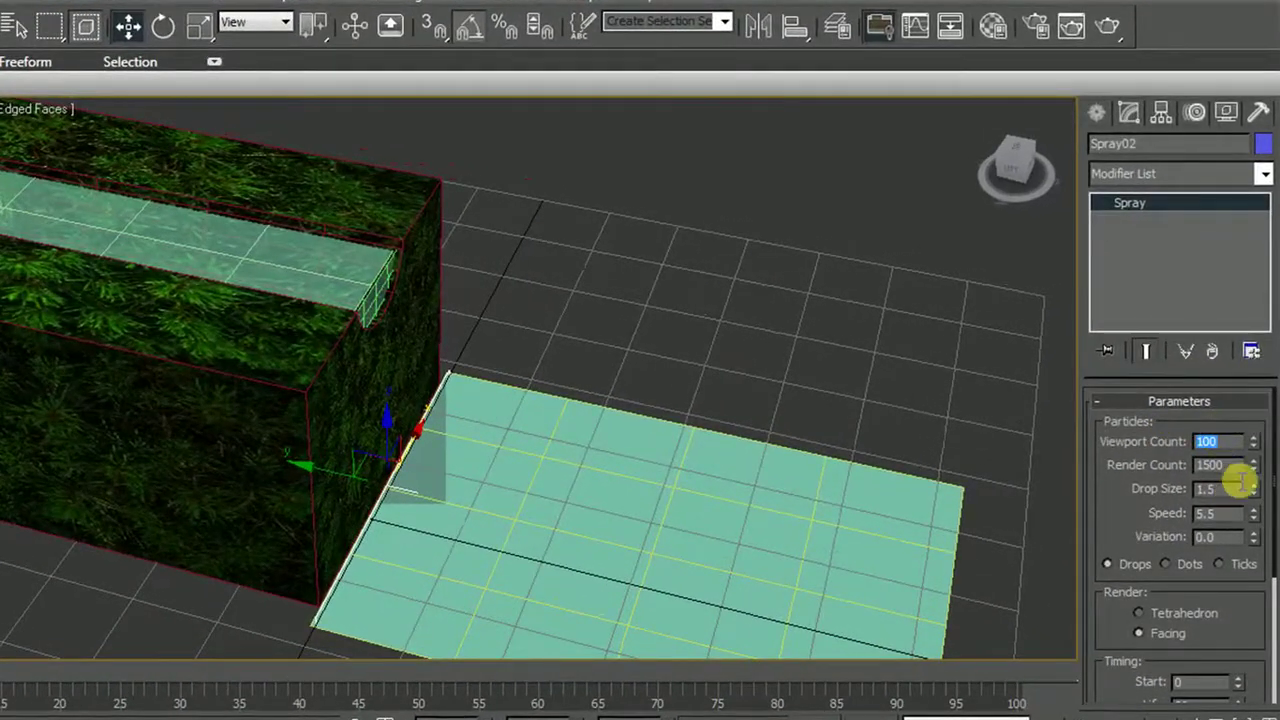
drag(1226, 462, 1108, 486)
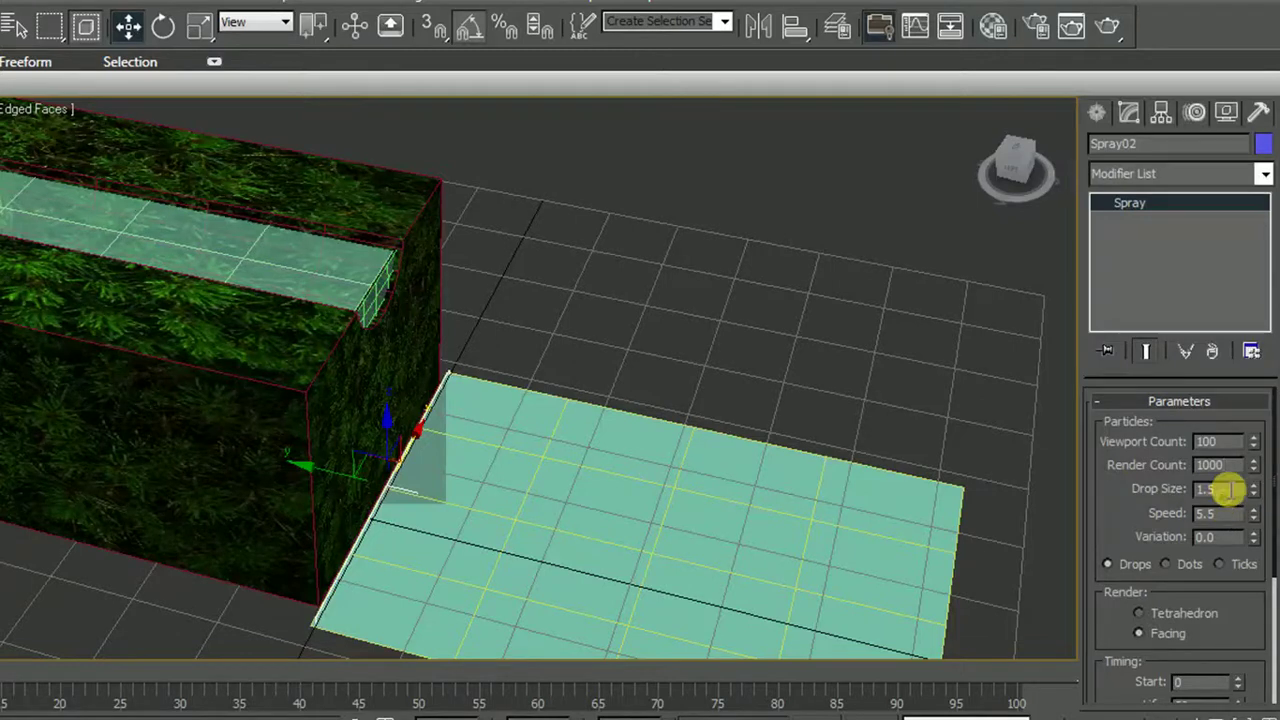
drag(1228, 489, 1155, 500)
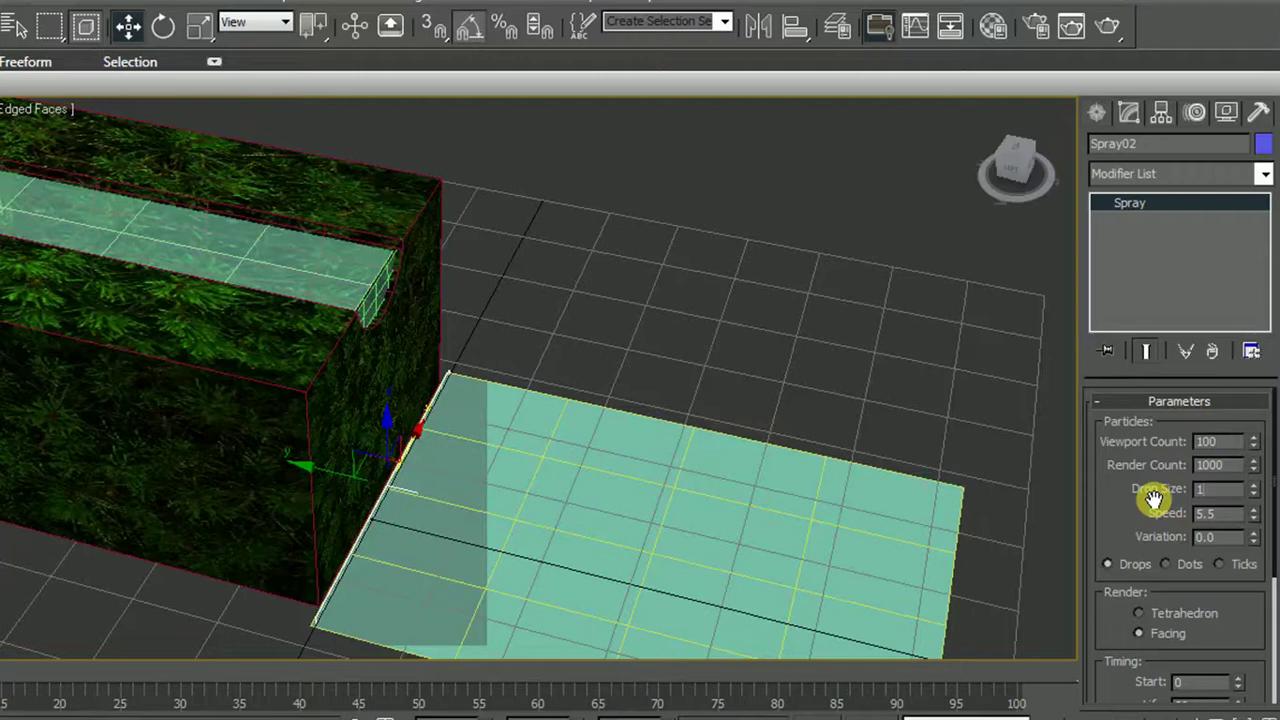
double_click(1238, 464)
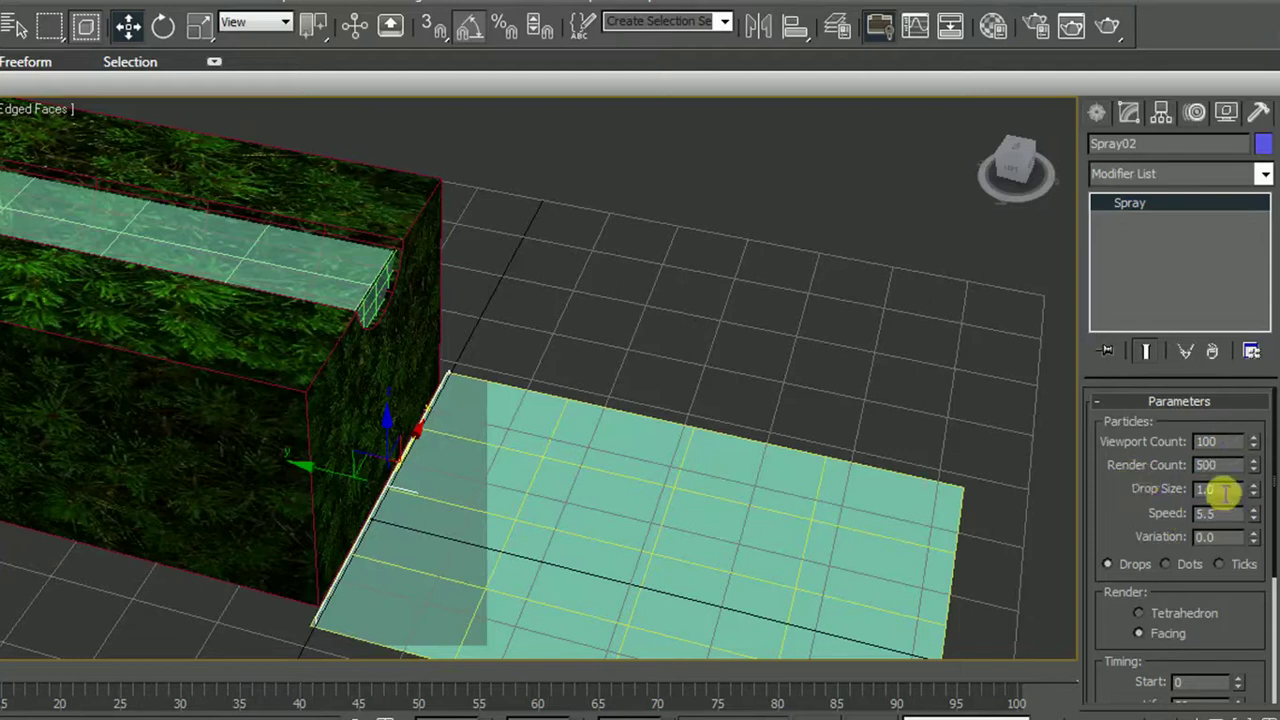
text(2)
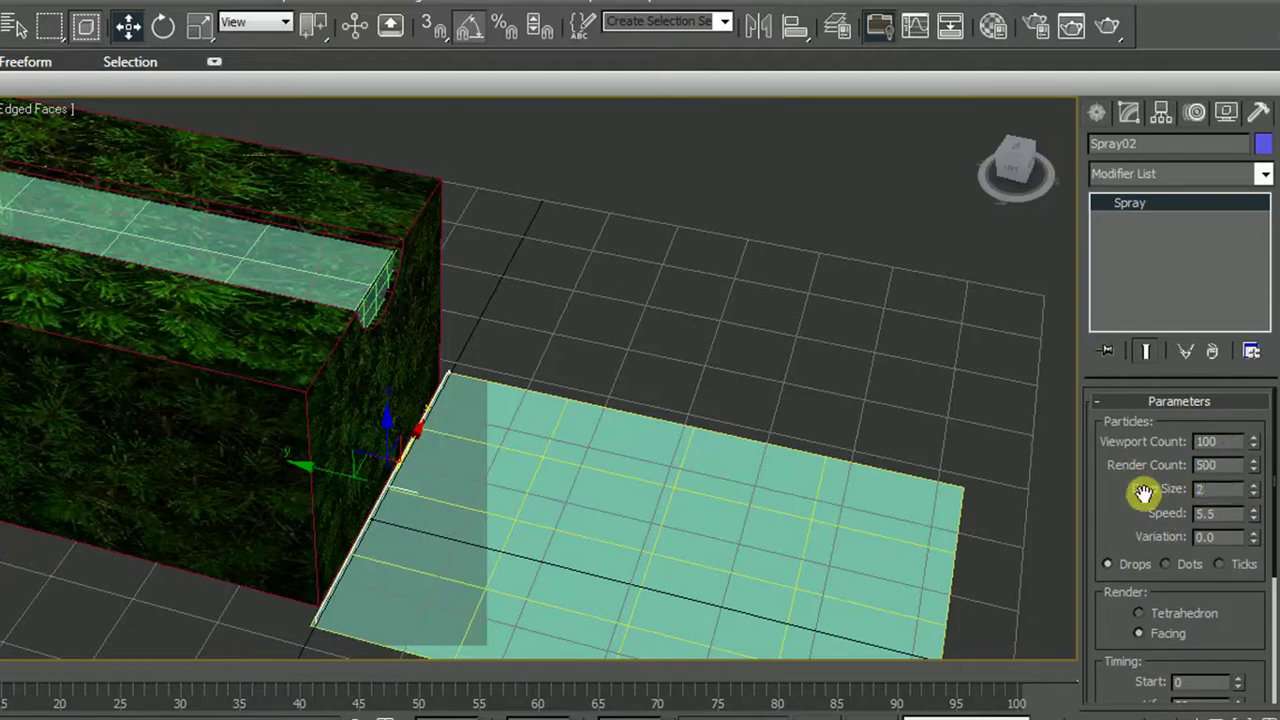
key(Tab)
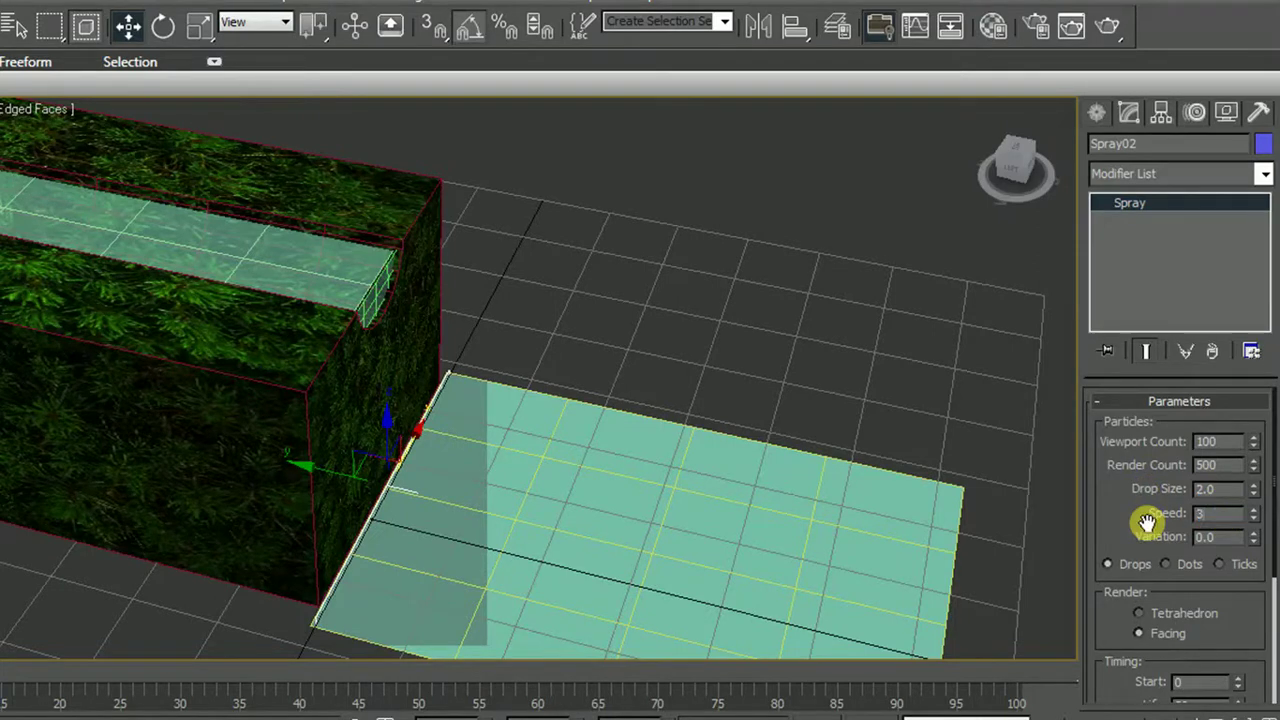
drag(1217, 600, 1210, 485)
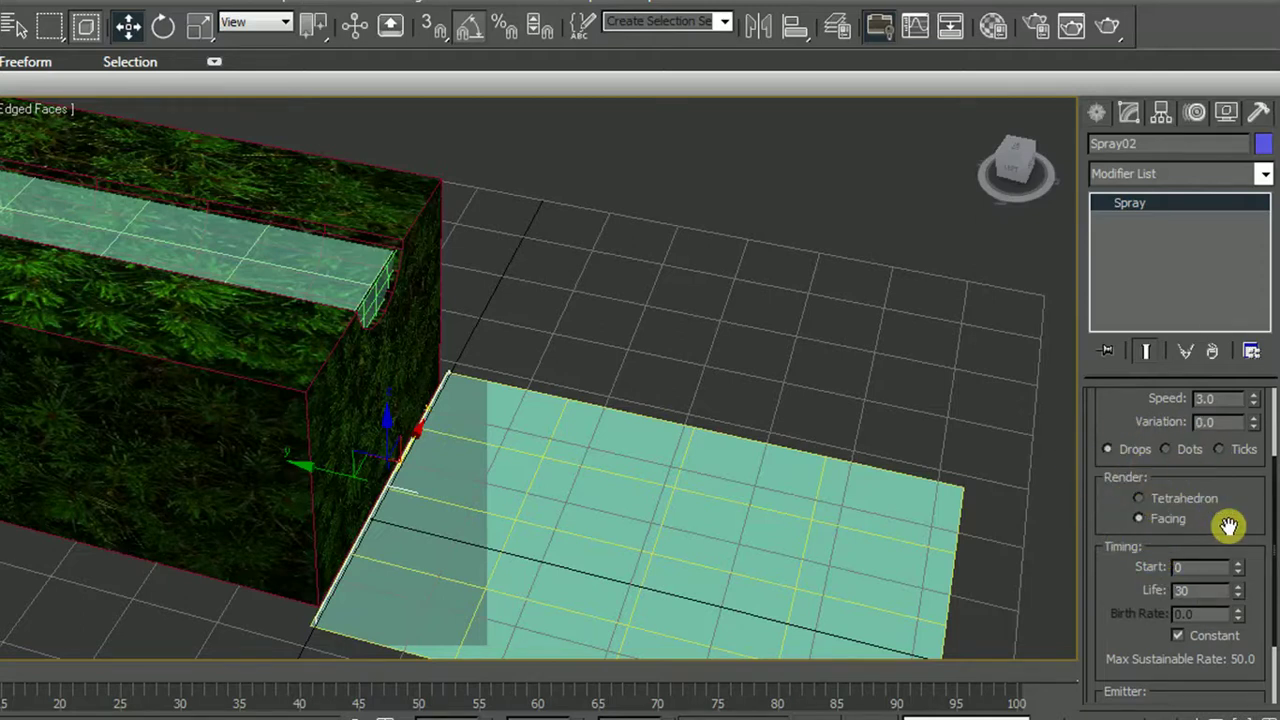
Set the copied spray's particle timing to start at frame 50 with a life of 60
drag(1229, 523, 1206, 443)
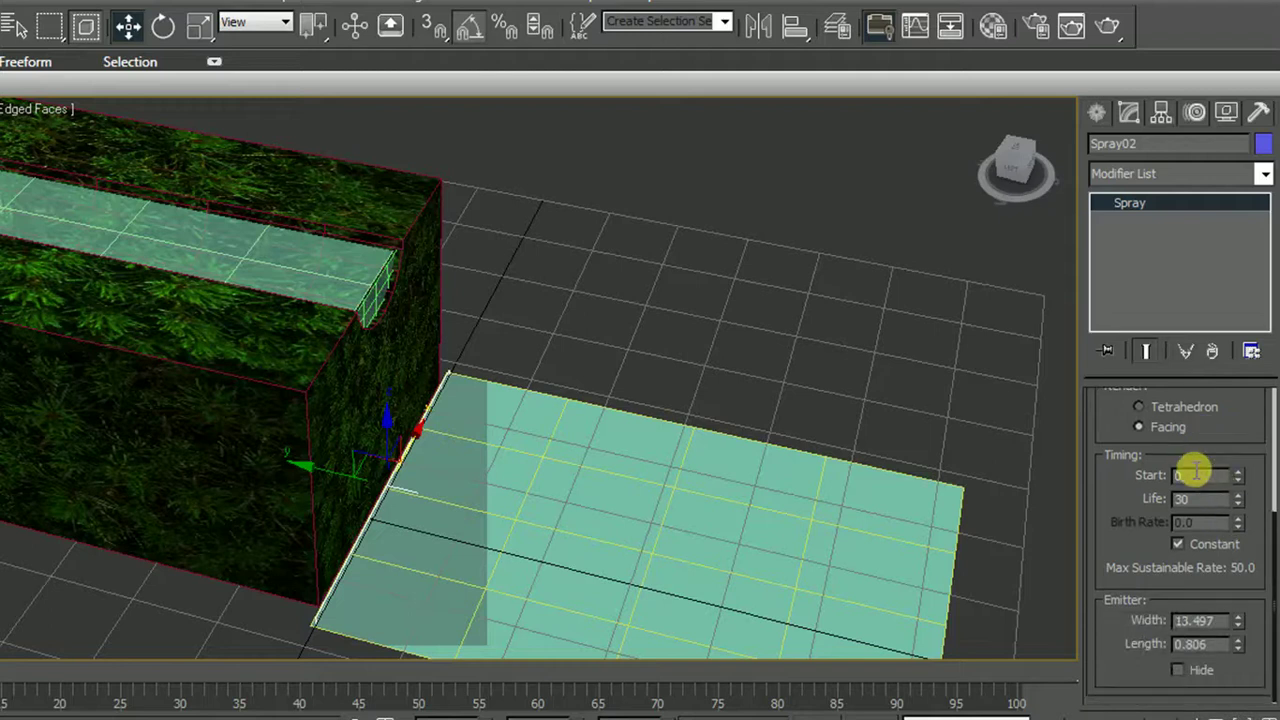
double_click(1205, 477)
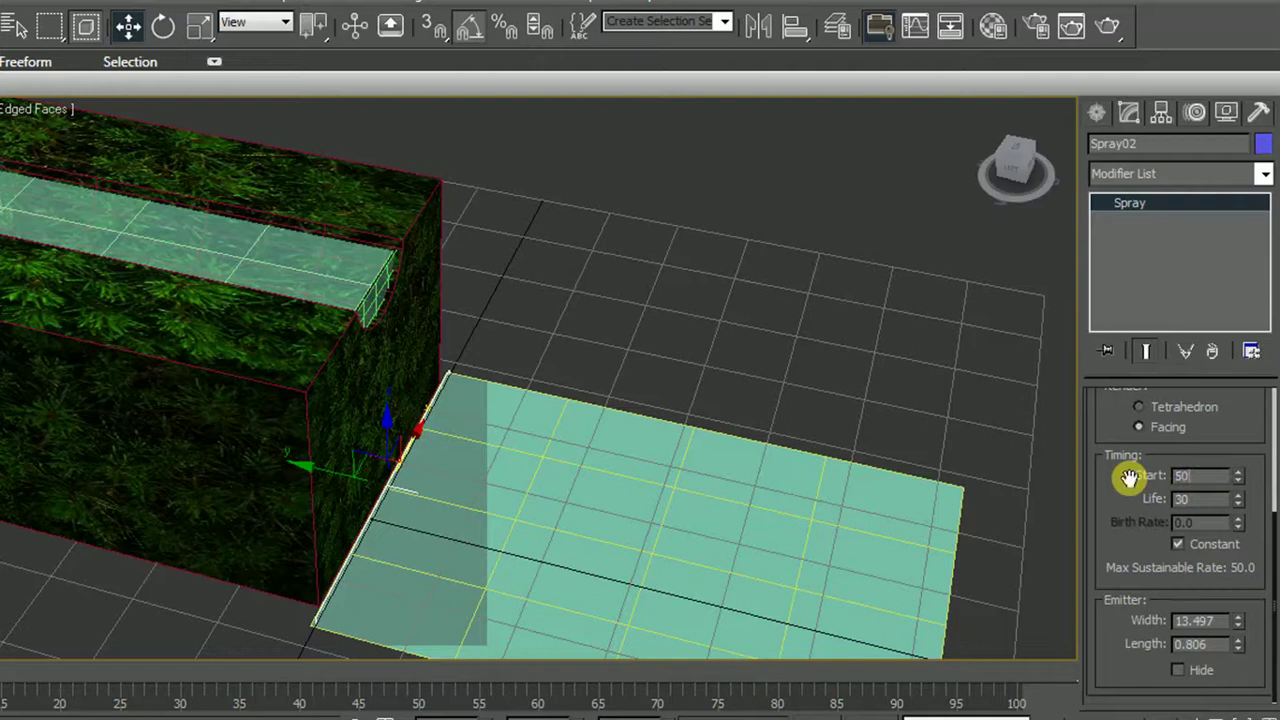
double_click(1207, 498)
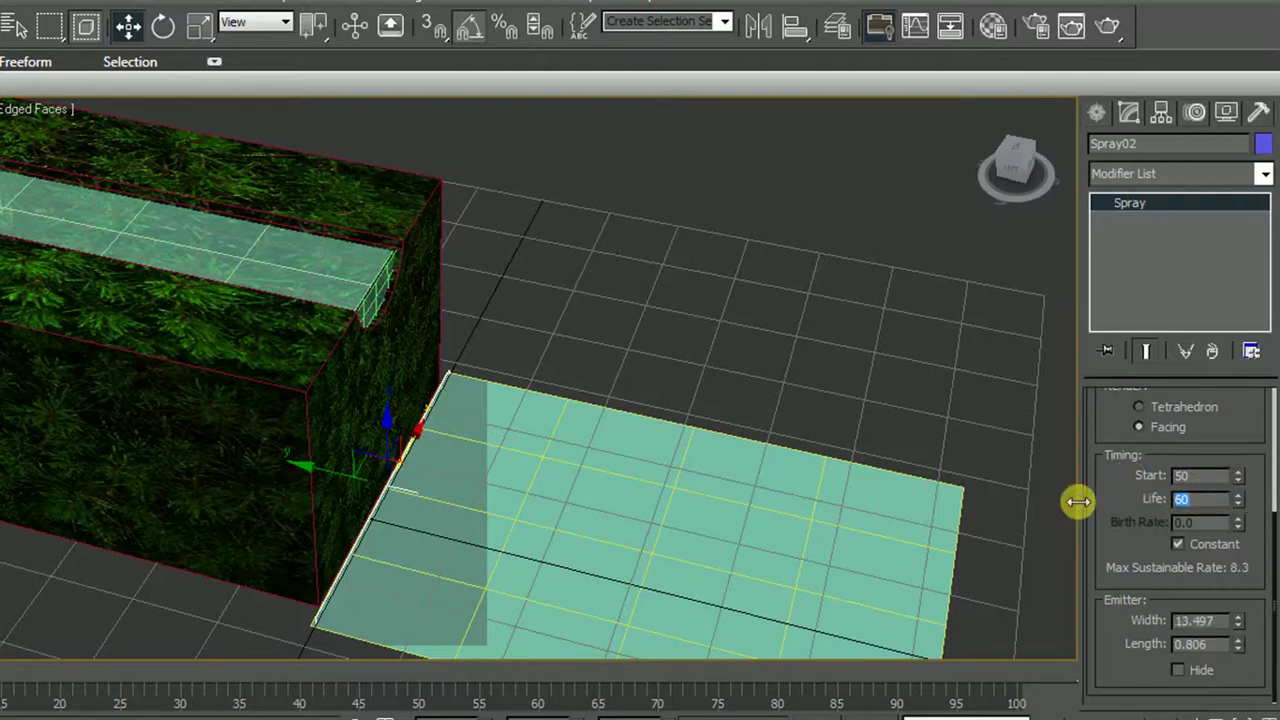
scroll(1210, 560, up, 4)
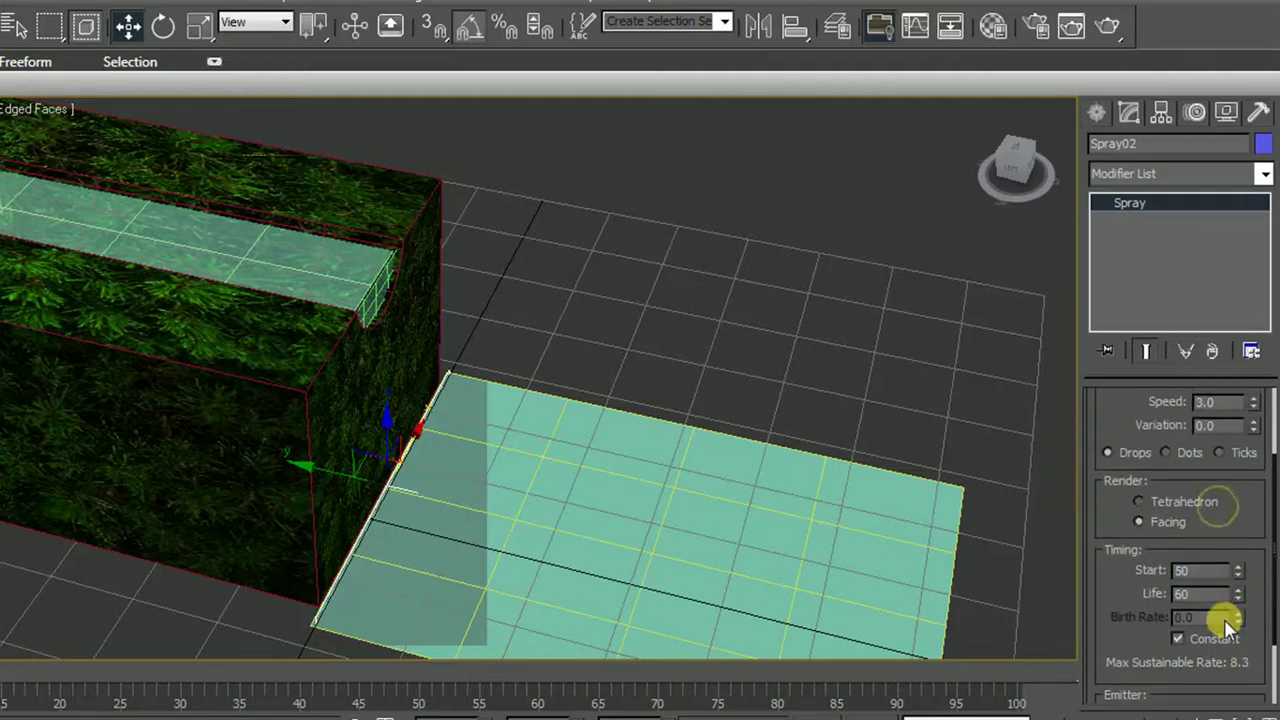
scroll(1194, 486, up, 5)
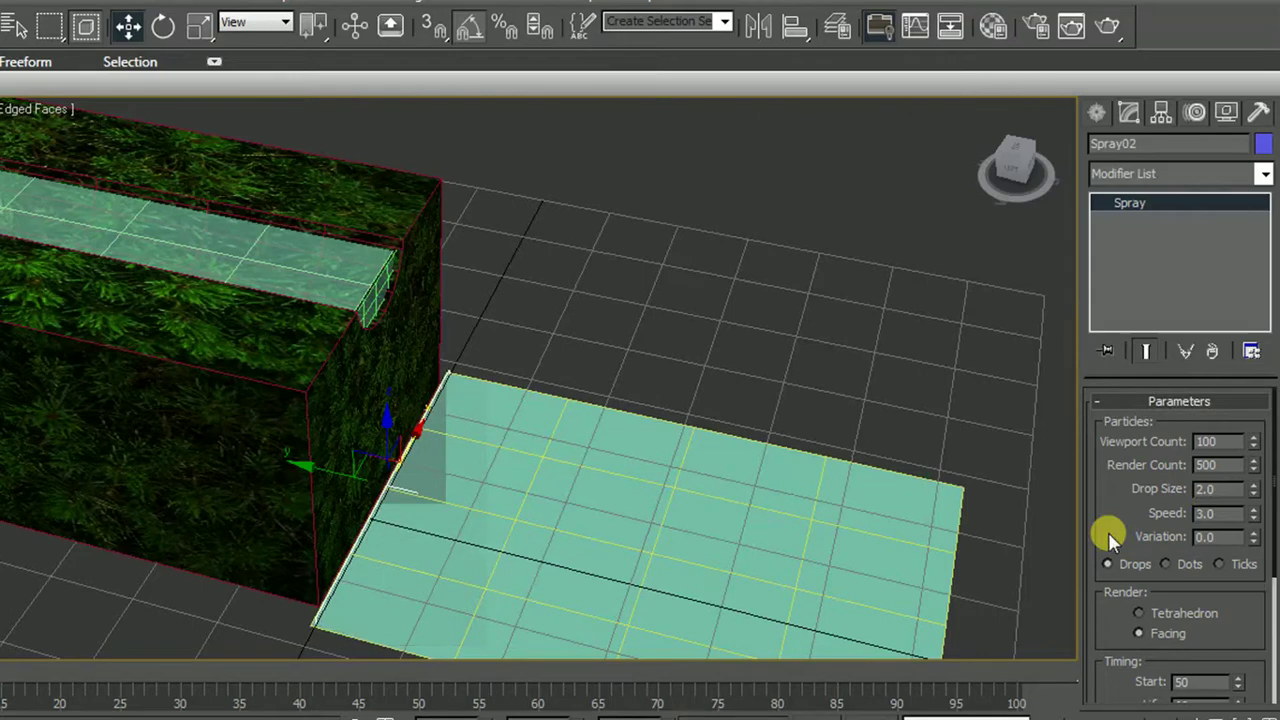
Create a Snow emitter about 13.5 by 6.3 in the top view, matching the groove's width at its outlet end
alt+middle_drag(600, 526, 668, 448)
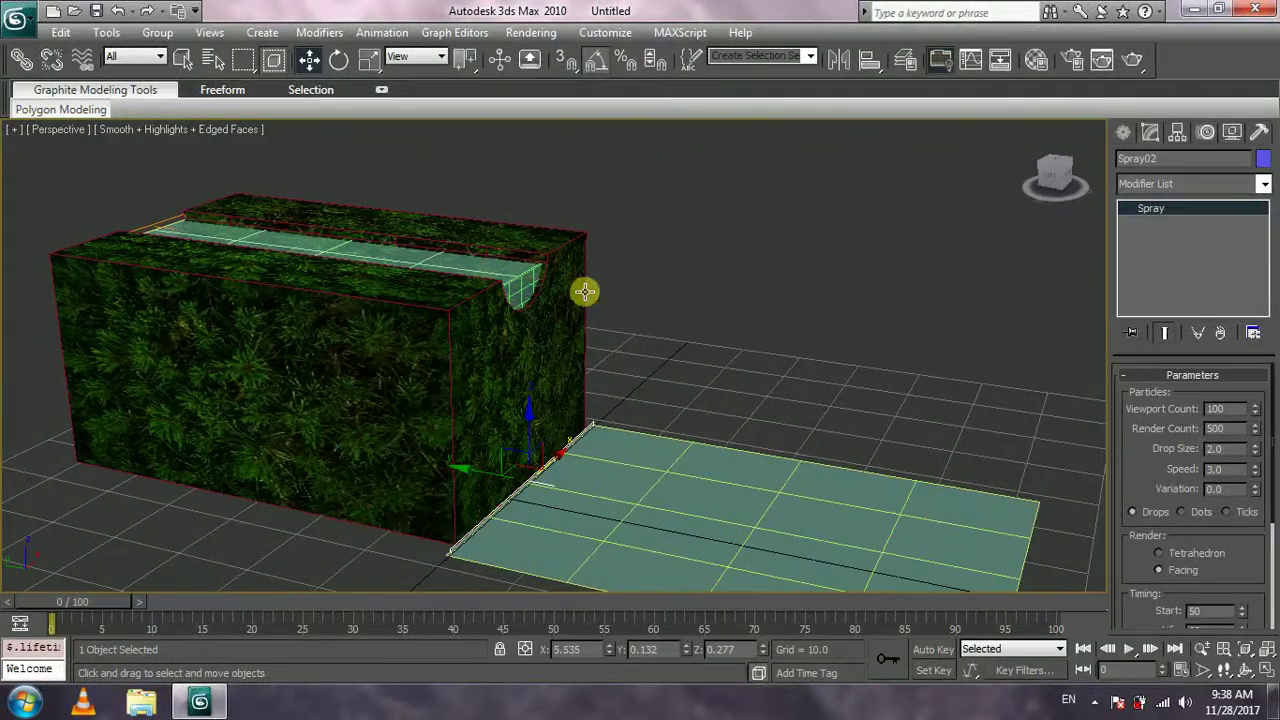
middle_drag(814, 437, 817, 462)
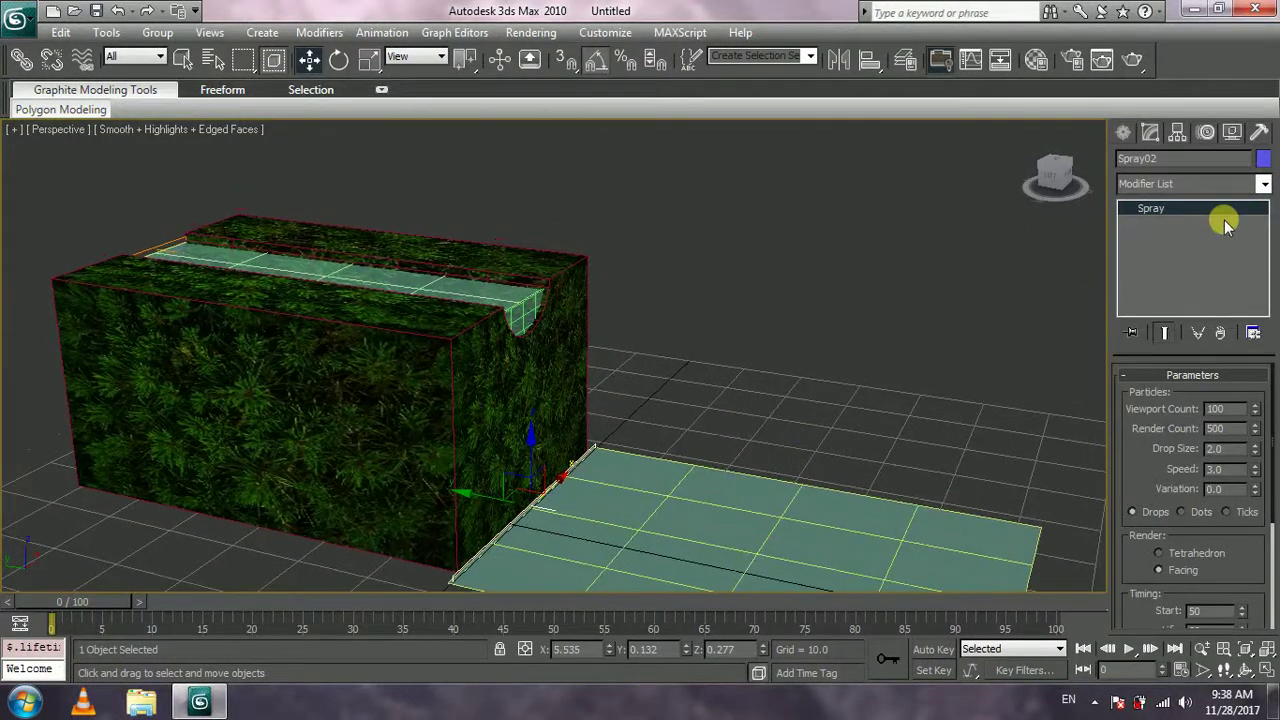
click(1128, 134)
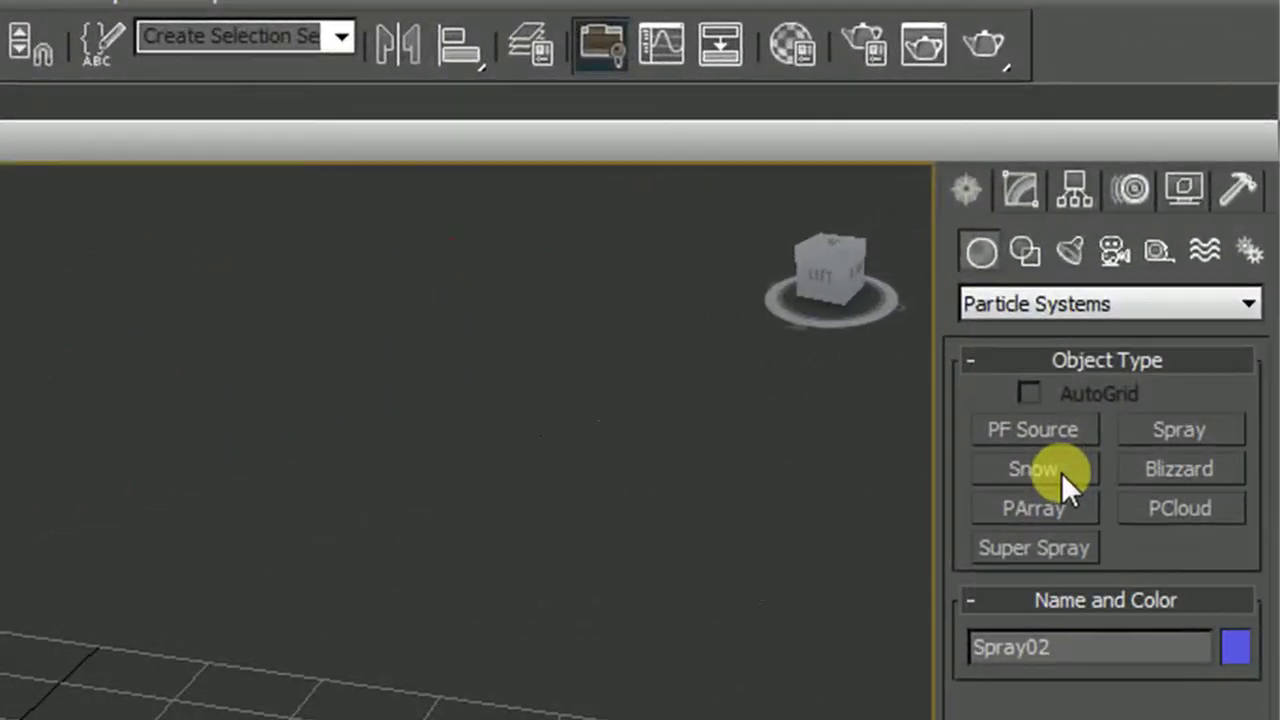
click(1041, 469)
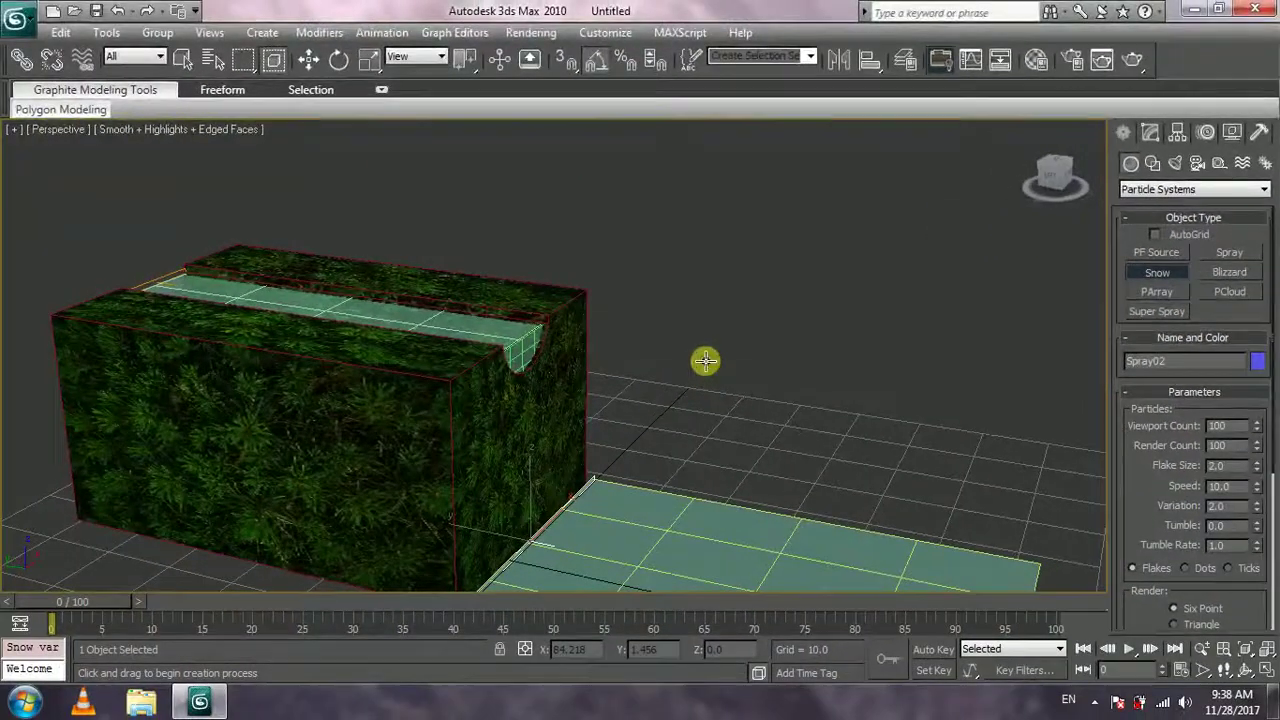
key(t)
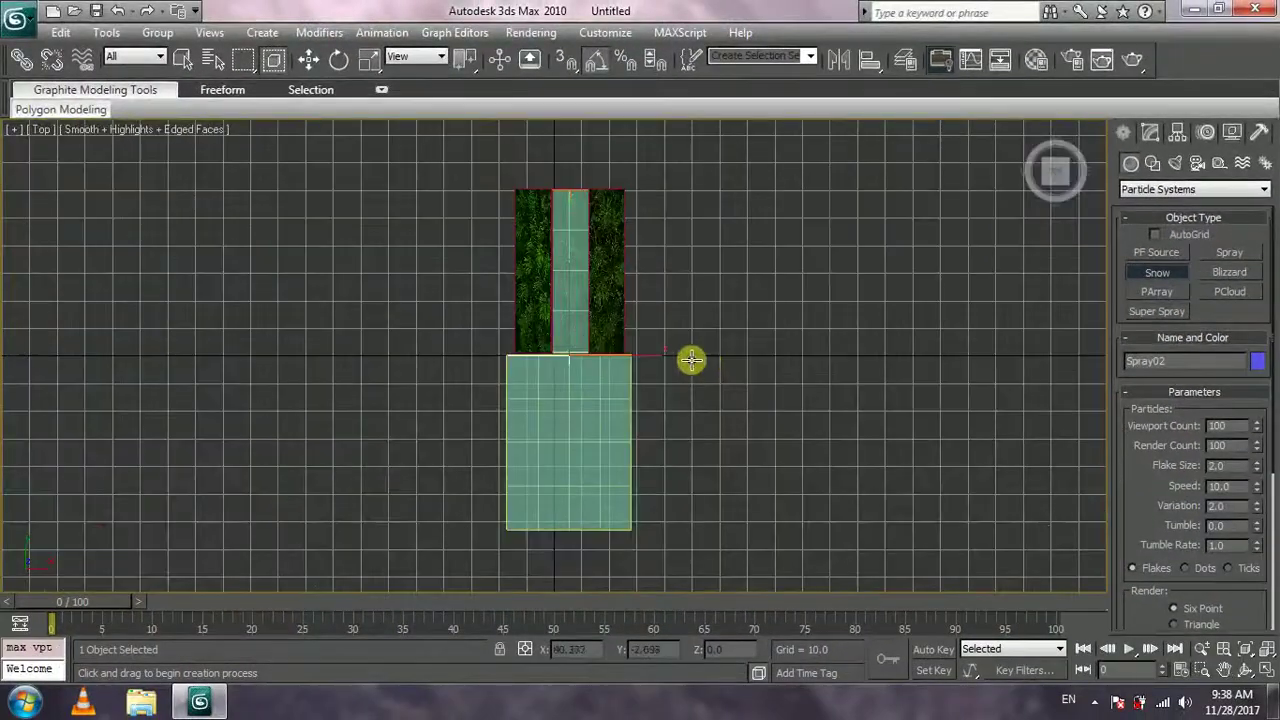
scroll(692, 359, up, 5)
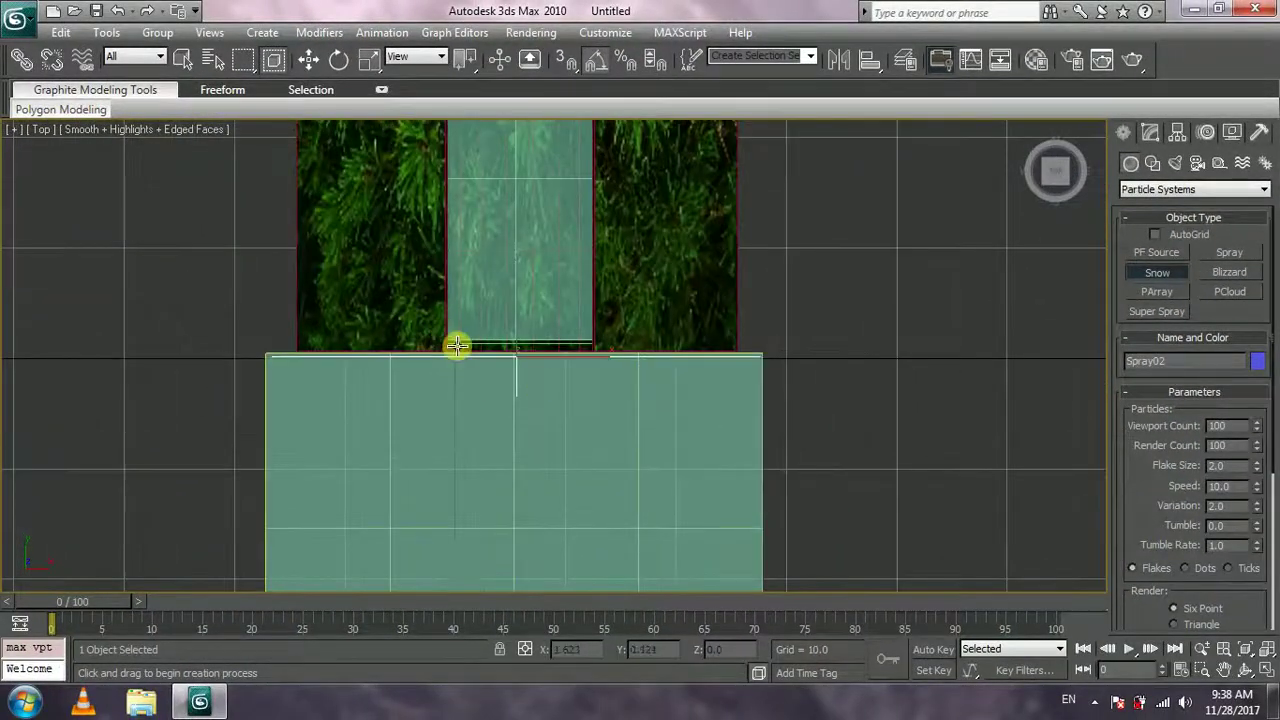
mouse_move(446, 348)
mouse_down()
mouse_move(597, 460)
mouse_move(586, 420)
mouse_move(598, 418)
mouse_up()
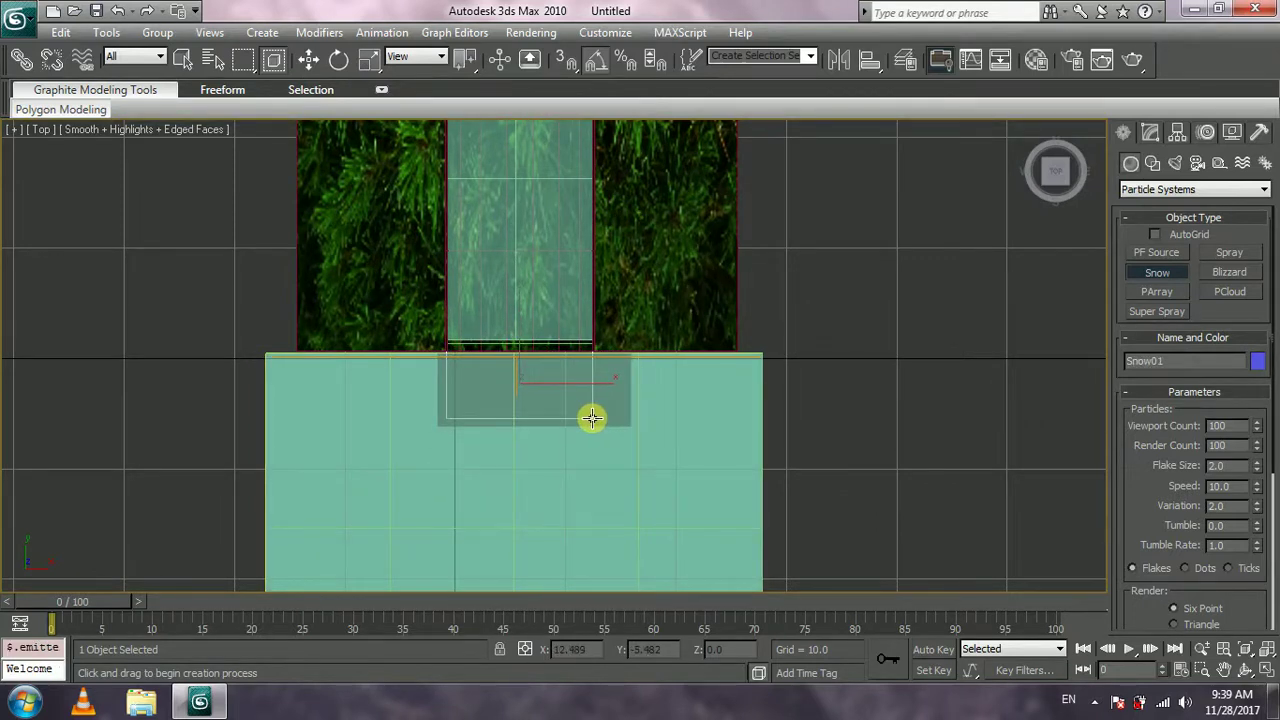
Raise the snow emitter along Z to the groove's outlet at the top of the box, about Z 30.2
click(309, 60)
middle_drag(376, 282, 388, 348)
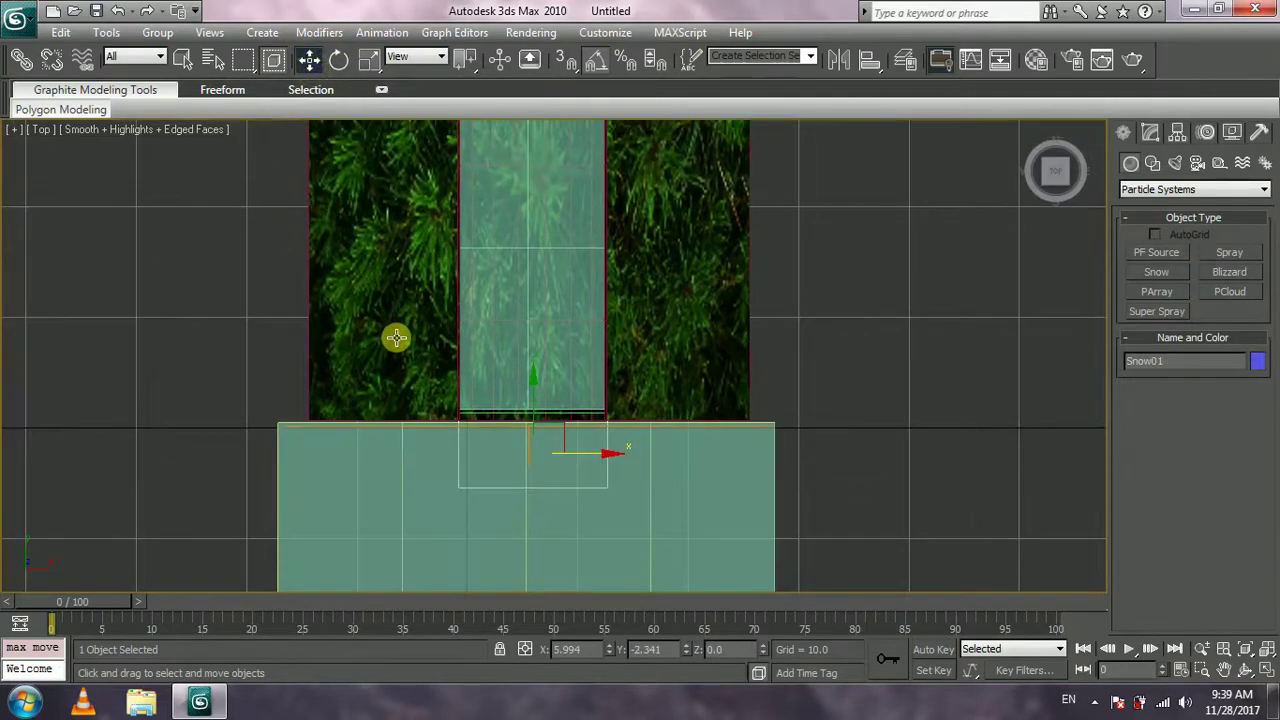
key(p)
alt+middle_drag(450, 402, 625, 430)
drag(571, 422, 578, 141)
alt+middle_drag(591, 217, 520, 129)
alt+middle_drag(776, 351, 761, 386)
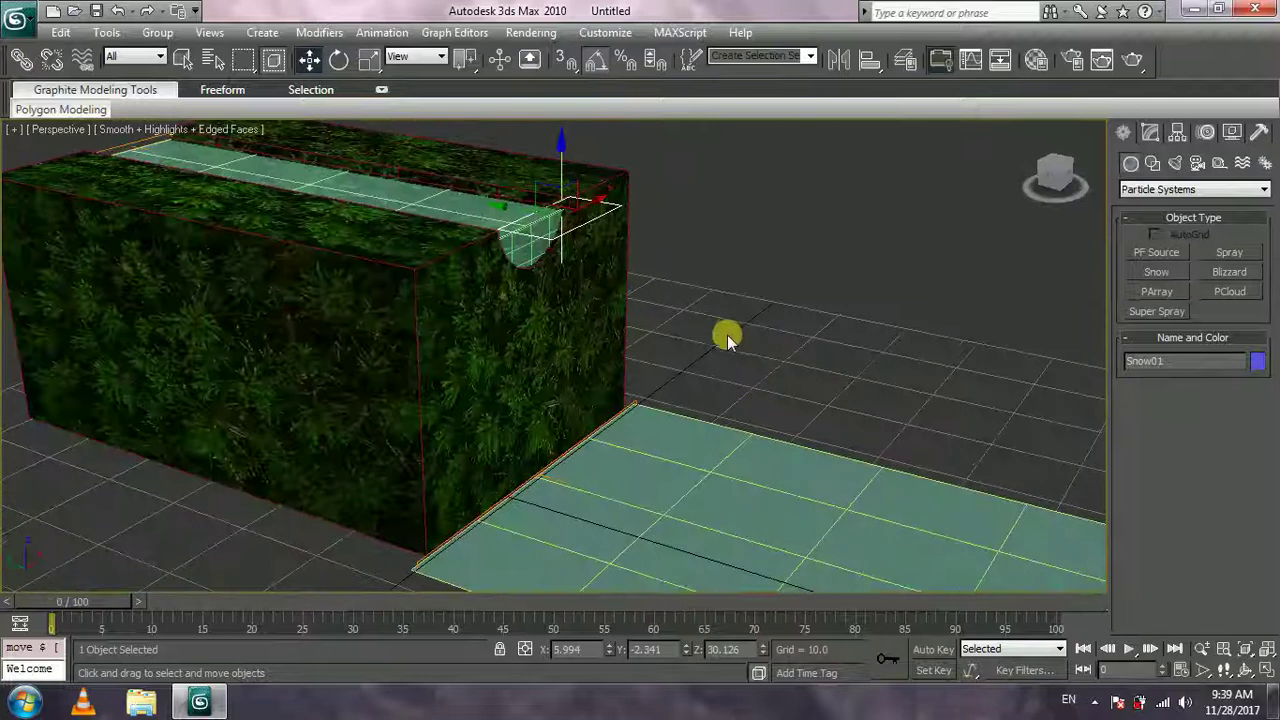
scroll(727, 335, down, 5)
mouse_move(548, 259)
mouse_down()
mouse_move(560, 229)
mouse_move(563, 277)
mouse_move(551, 254)
mouse_up()
mouse_move(551, 254)
alt+middle_down()
mouse_move(606, 230)
mouse_move(551, 256)
alt+middle_up()
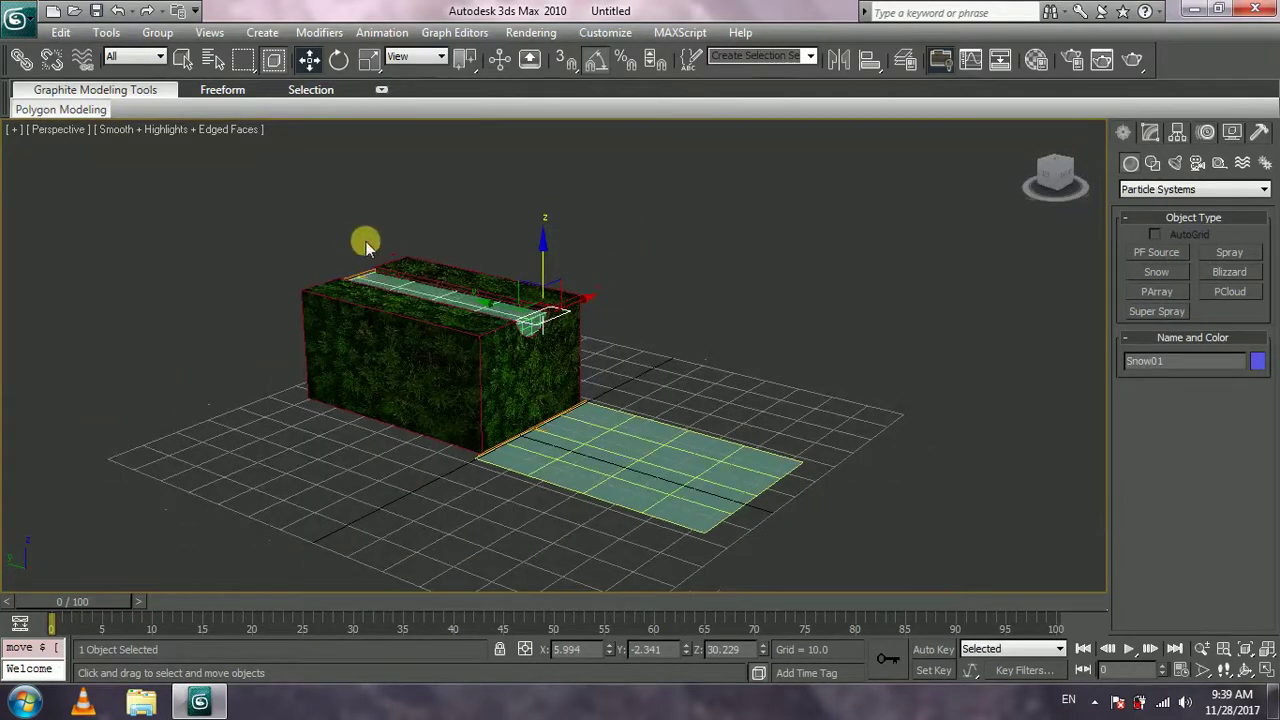
scroll(606, 309, up, 5)
middle_drag(633, 327, 682, 327)
scroll(634, 329, down, 4)
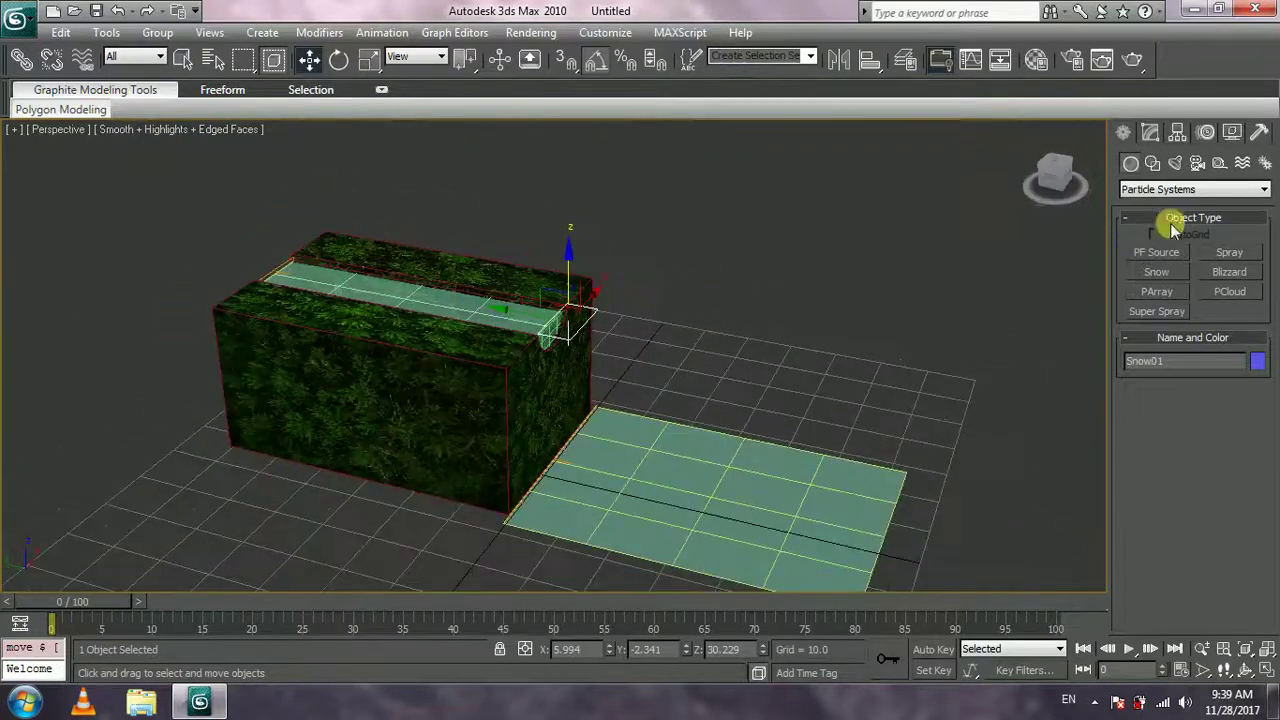
Set the snow emitter's render count to 1000, flake size to 1.5, speed to 4 and variation to 0.5
click(1150, 132)
scroll(605, 385, up, 4)
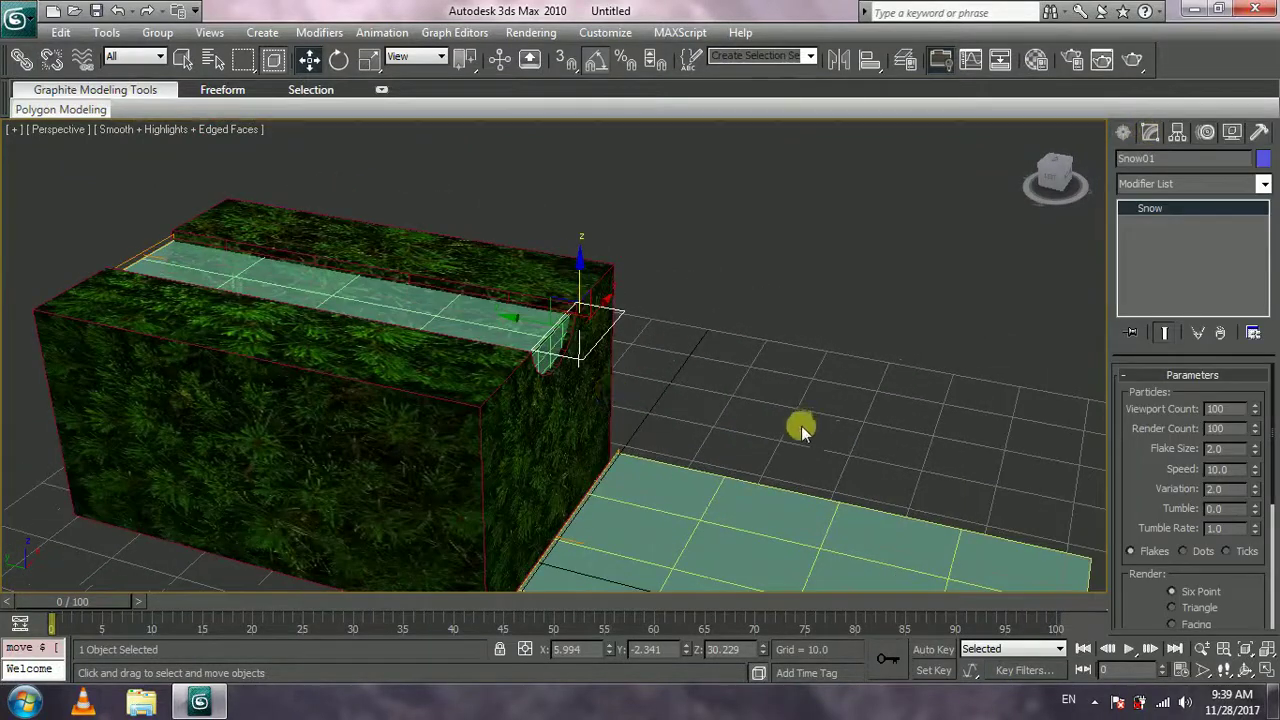
middle_drag(814, 426, 784, 407)
double_click(1237, 409)
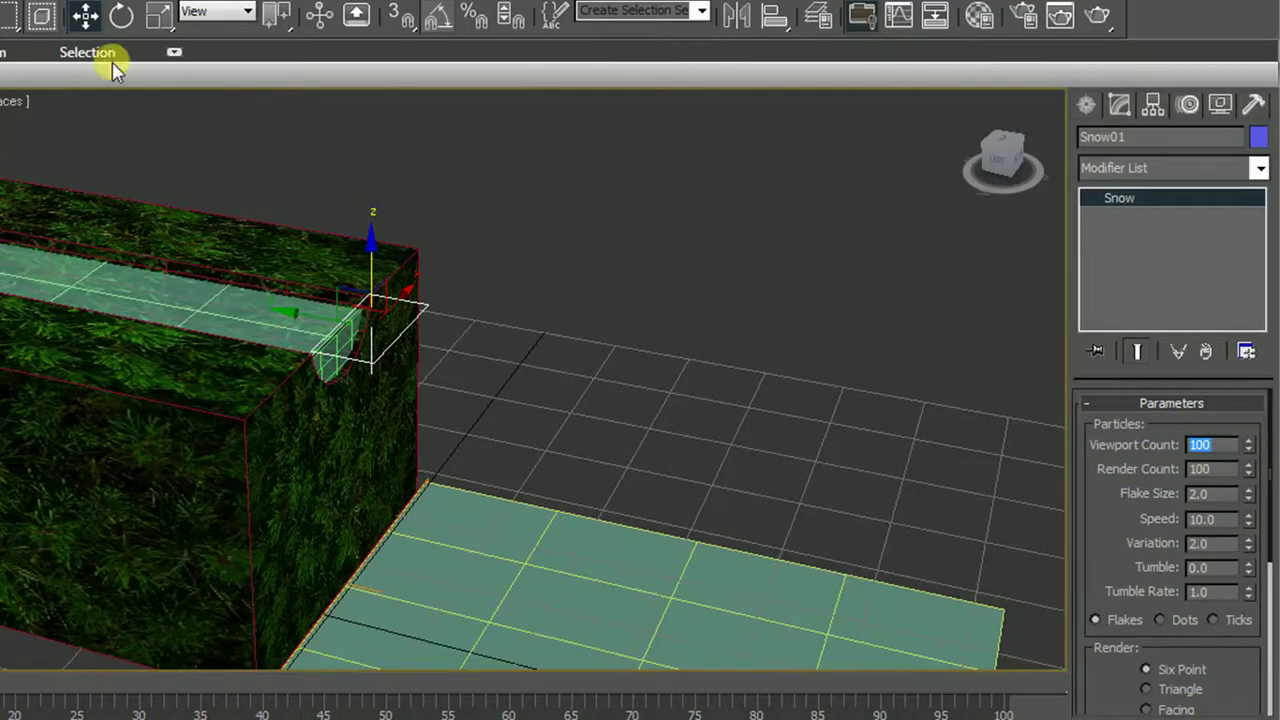
double_click(1228, 468)
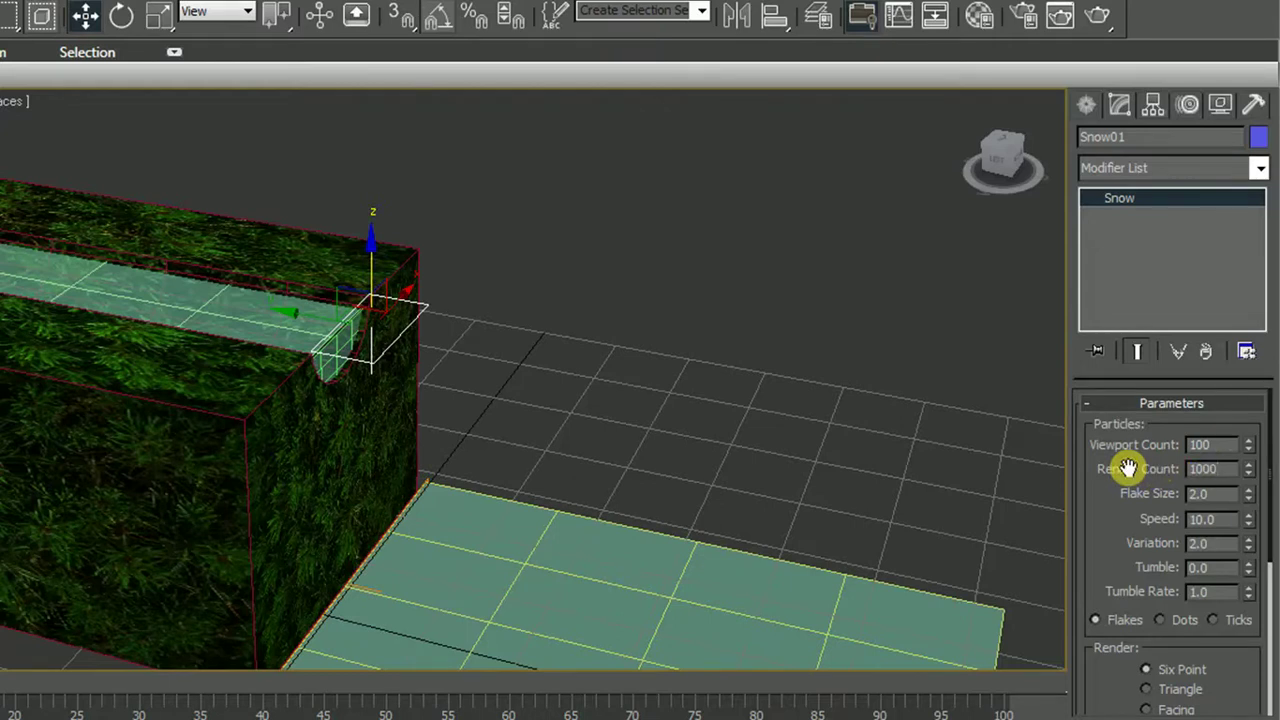
click(1221, 505)
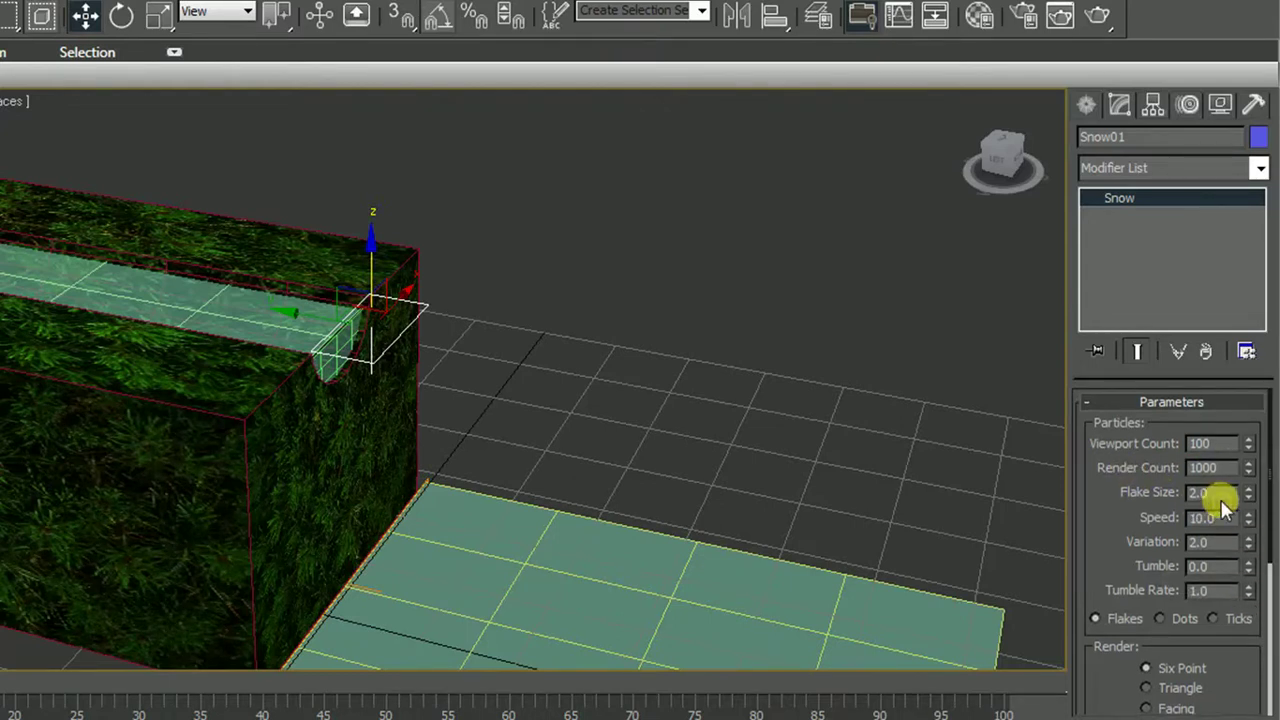
double_click(1224, 493)
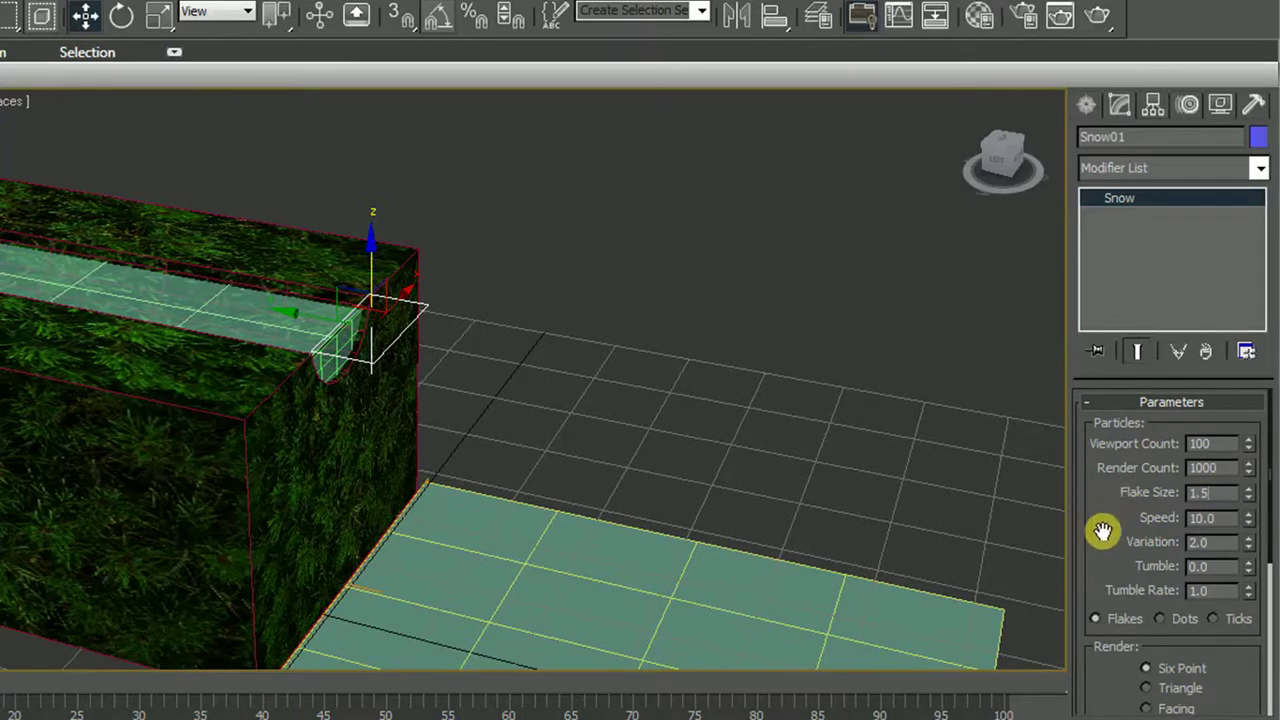
double_click(1208, 517)
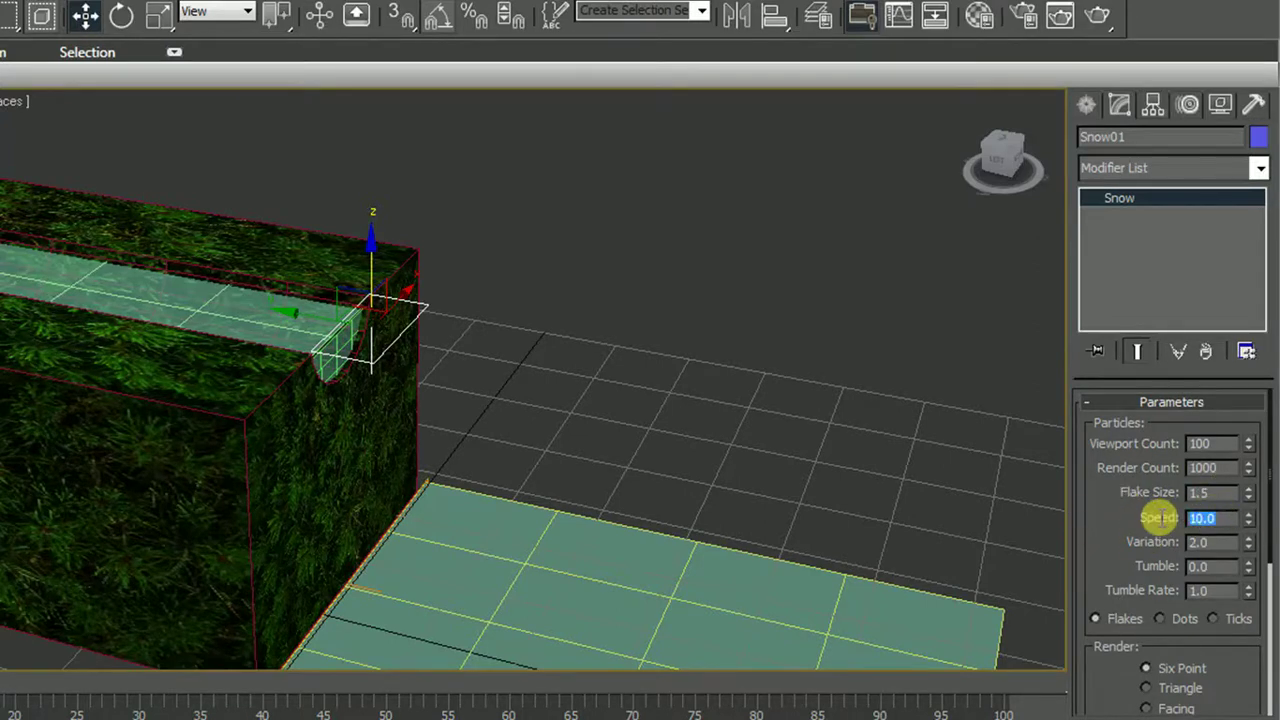
text(4)
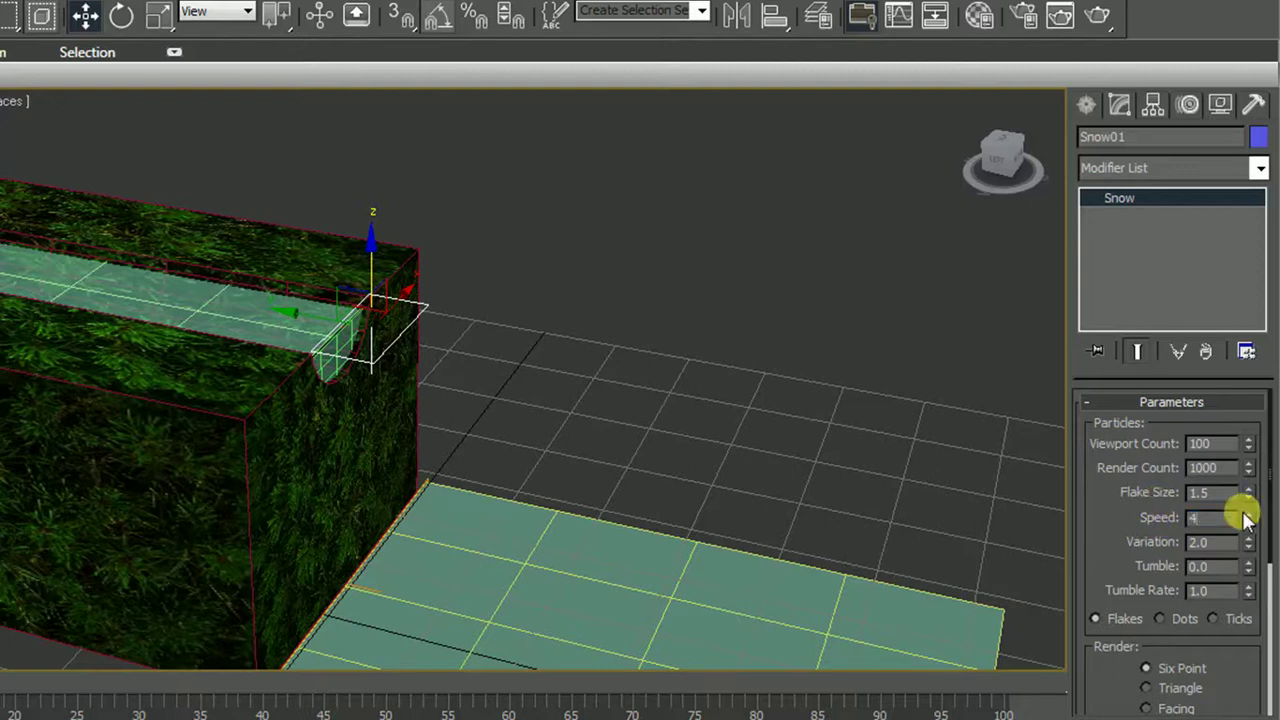
double_click(1212, 541)
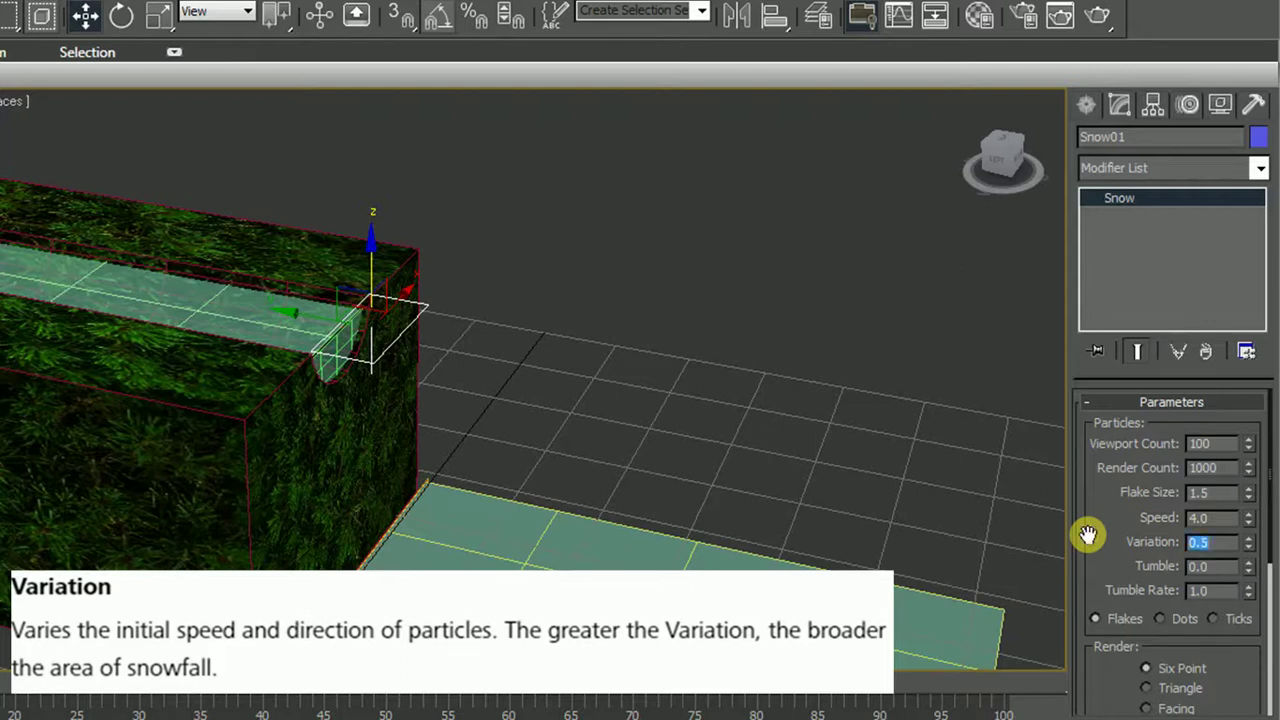
Render the snow particles as Facing, and set their timing to start at frame 30 with a life of 60
drag(1166, 640, 1218, 505)
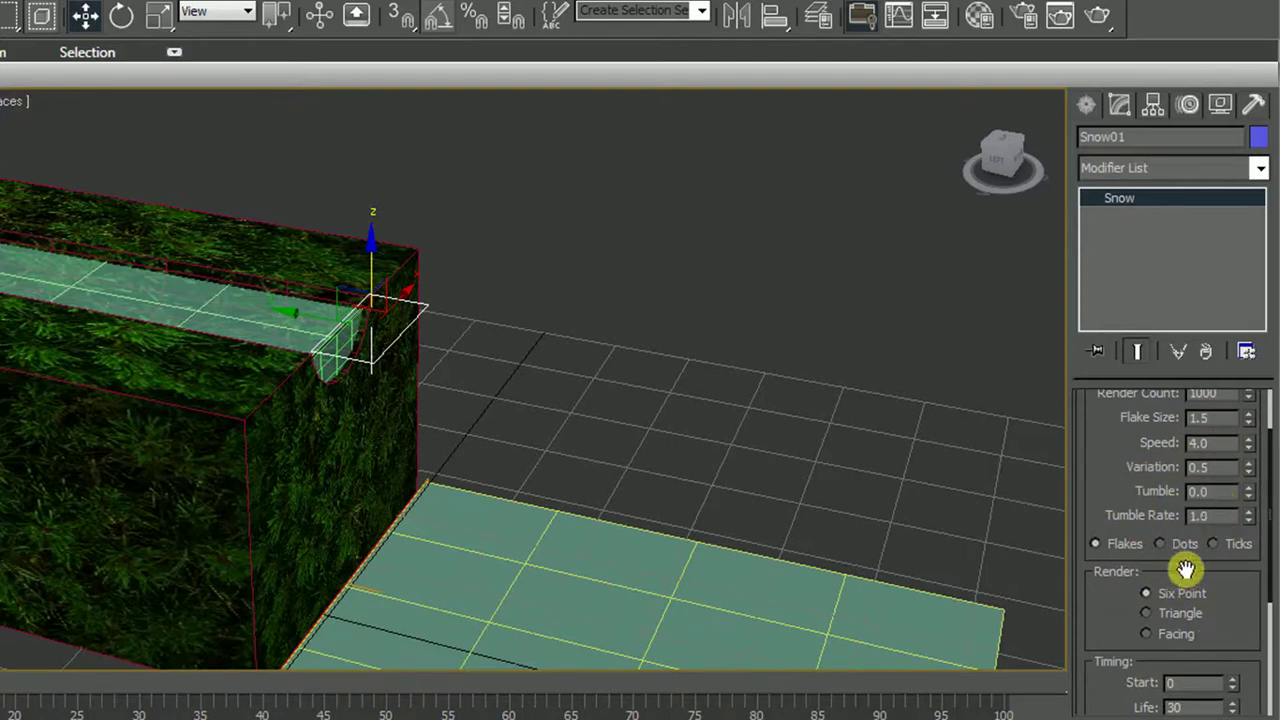
drag(1186, 569, 1174, 531)
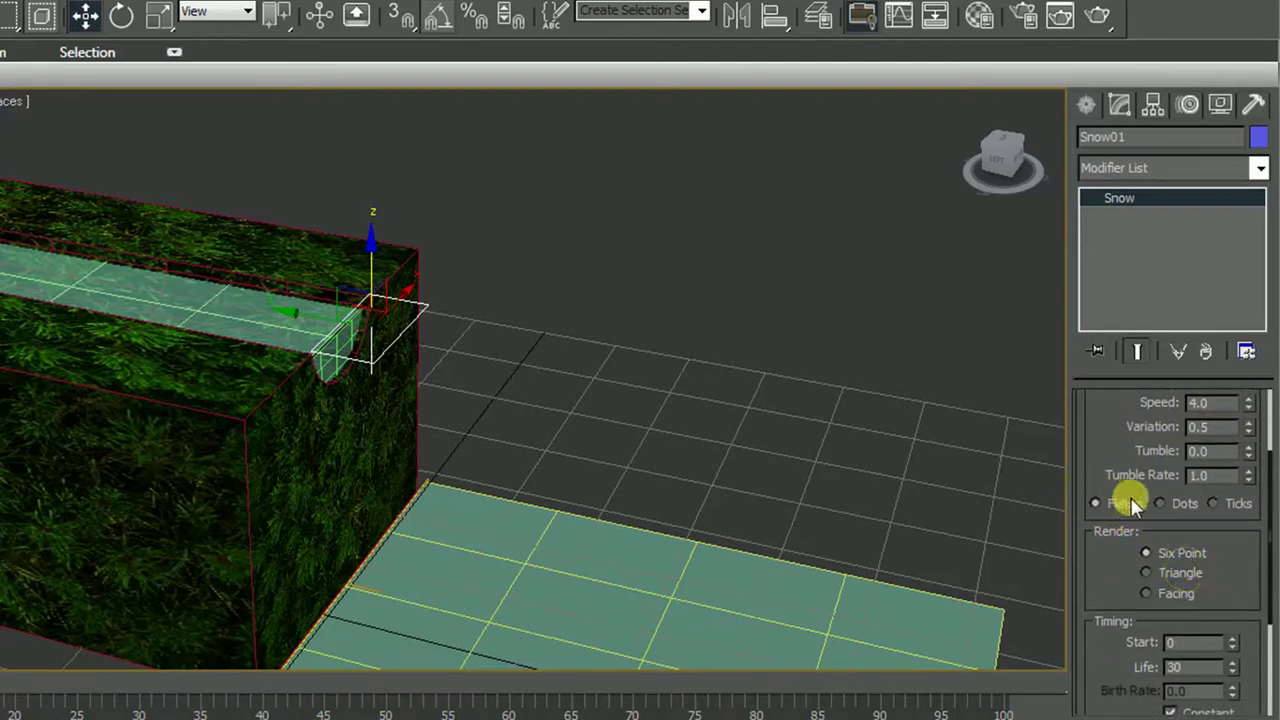
drag(1180, 590, 1220, 526)
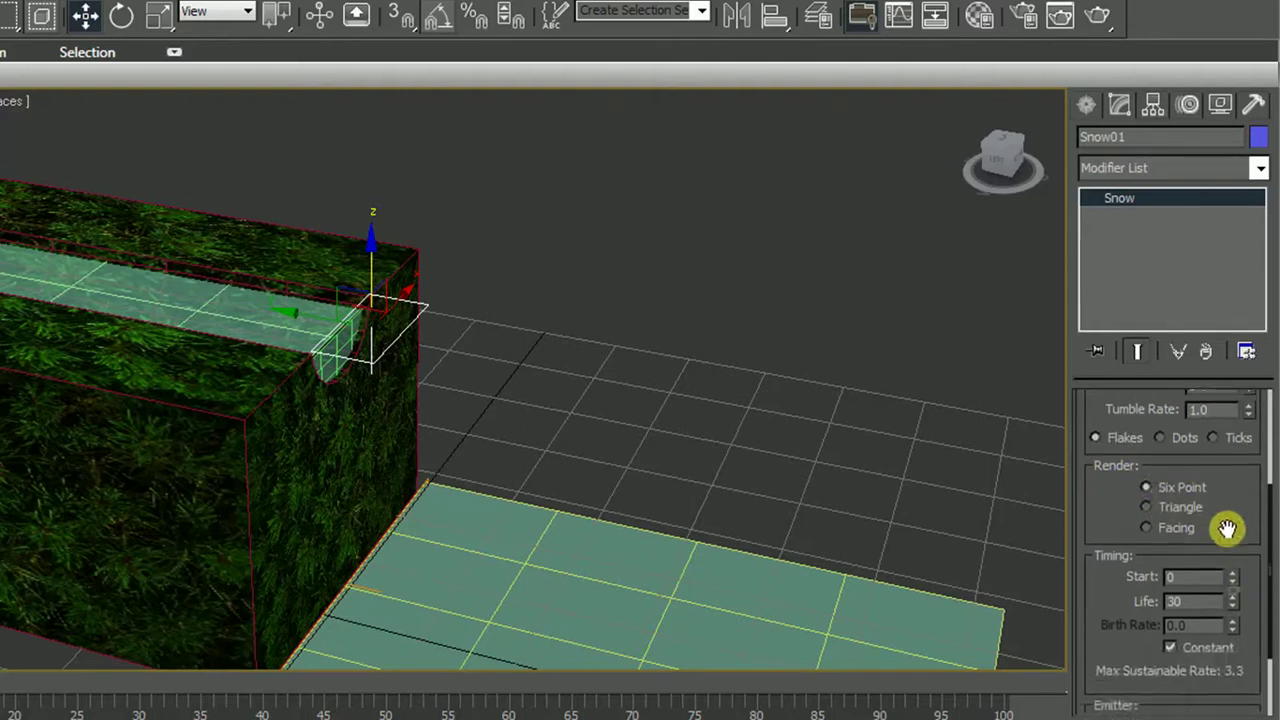
click(1178, 532)
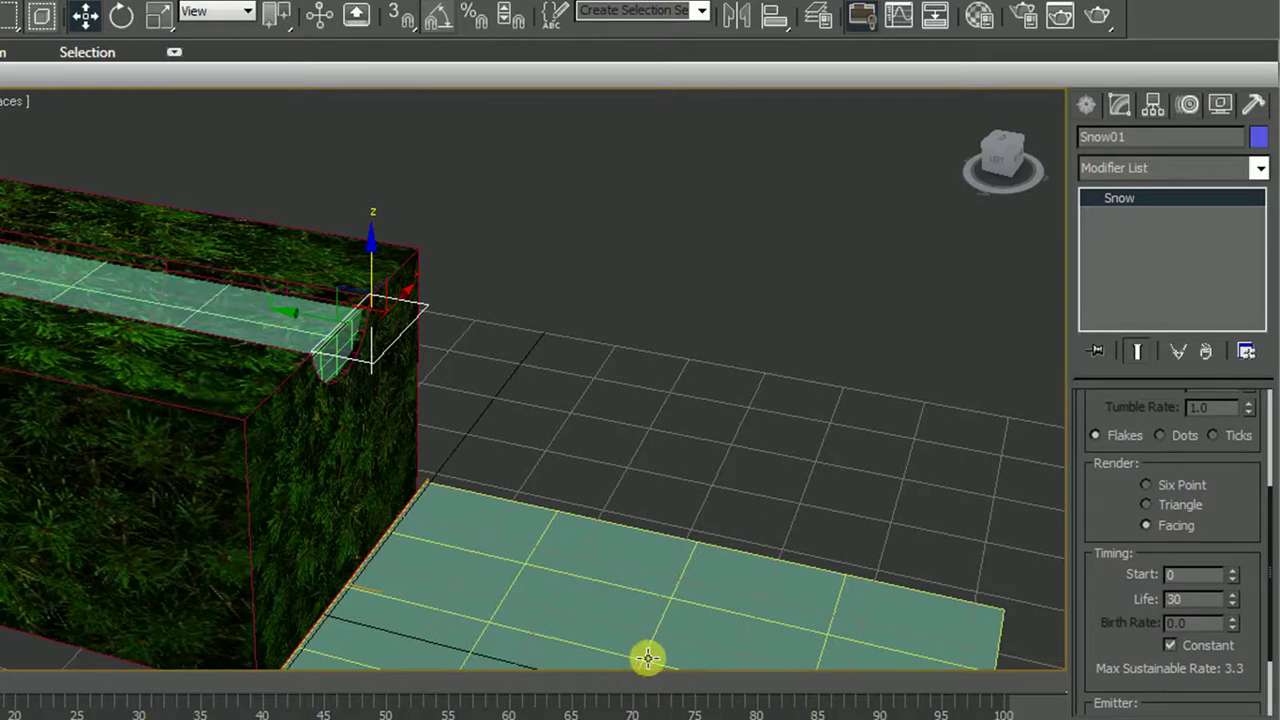
scroll(1222, 500, down, 2)
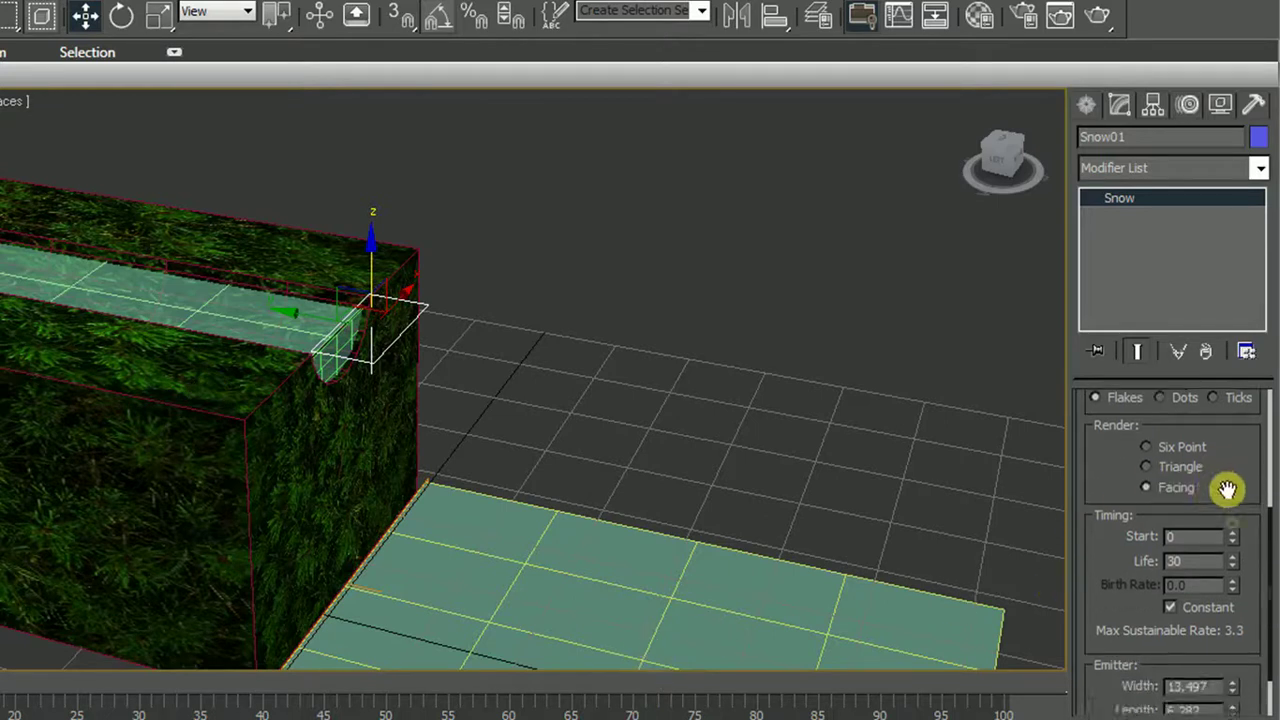
double_click(1202, 521)
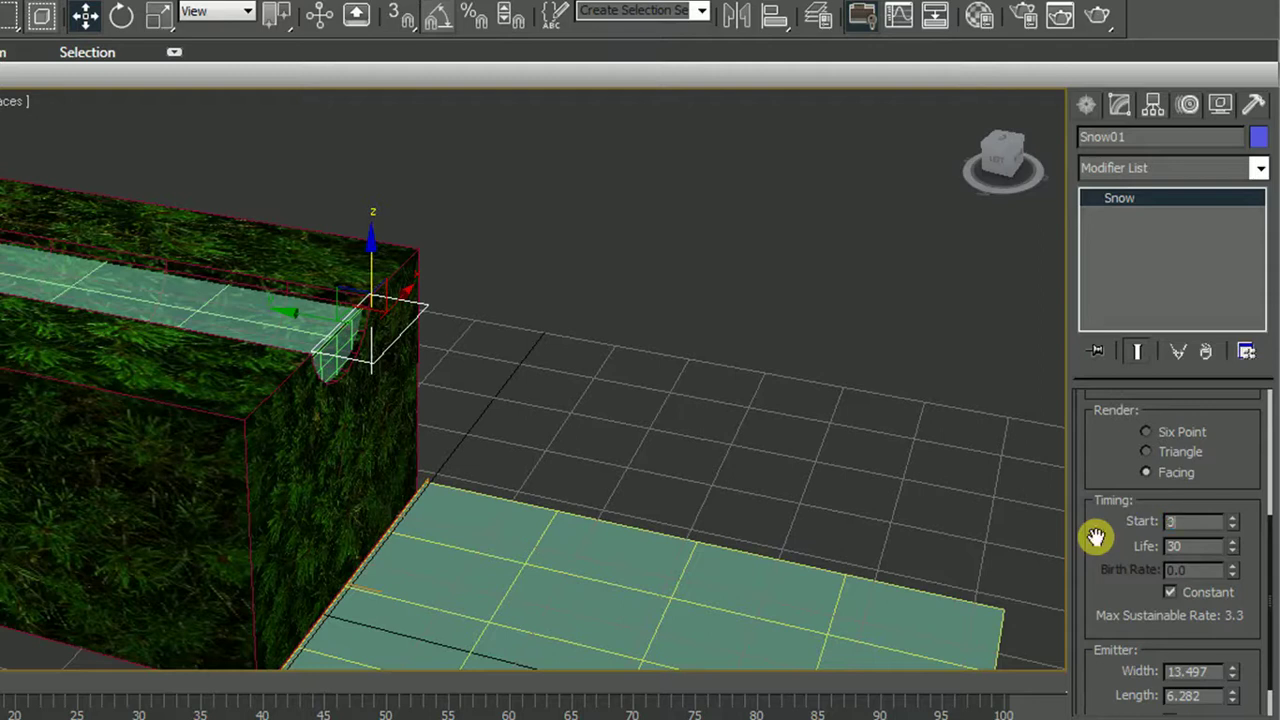
double_click(1192, 546)
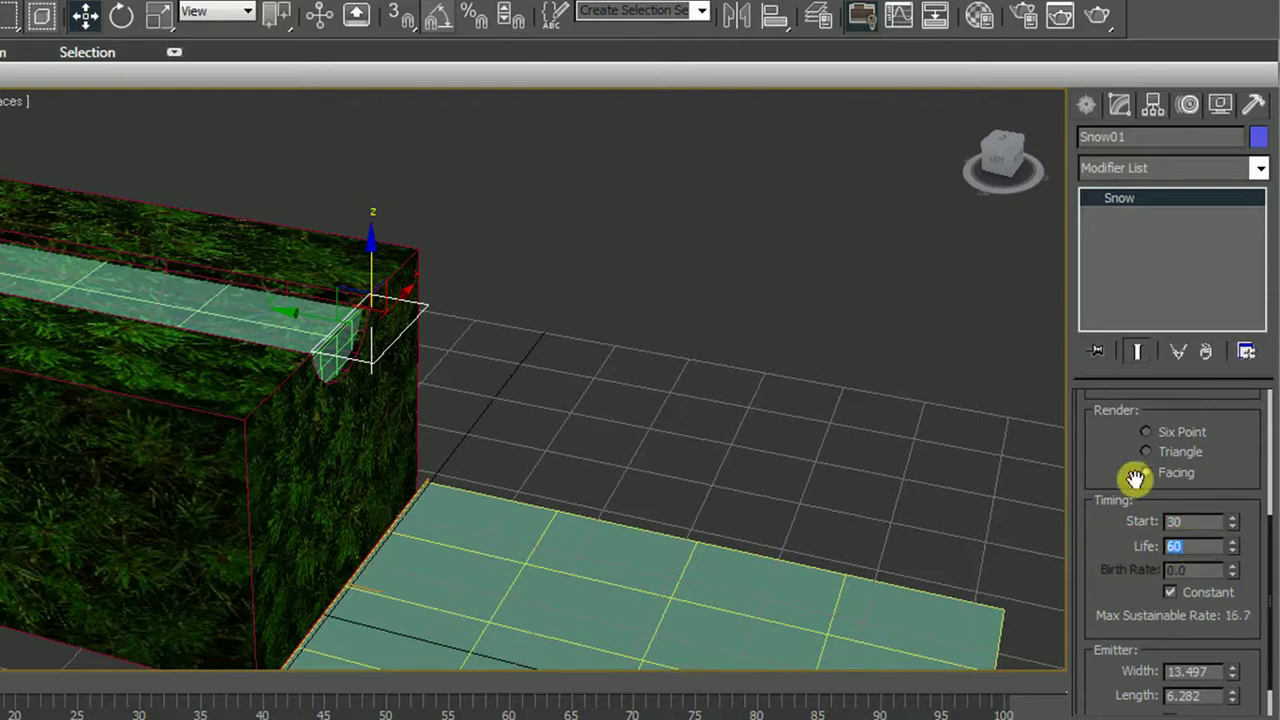
drag(1234, 371, 1237, 686)
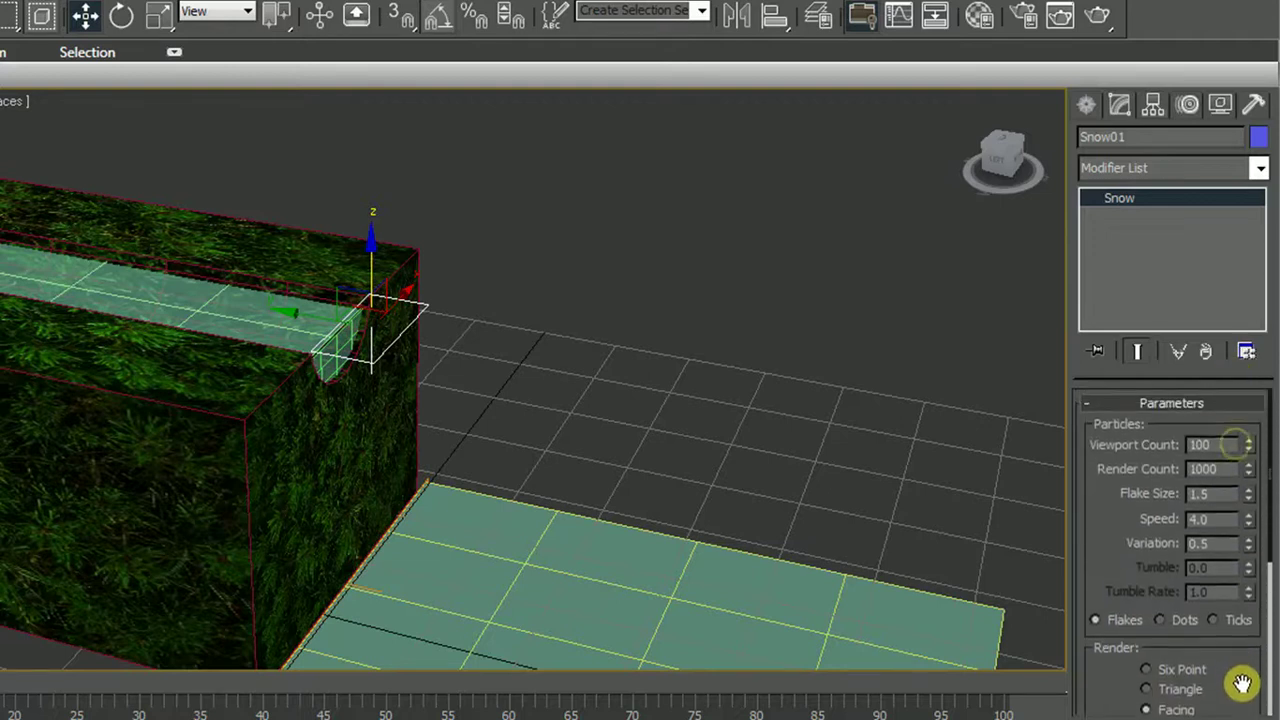
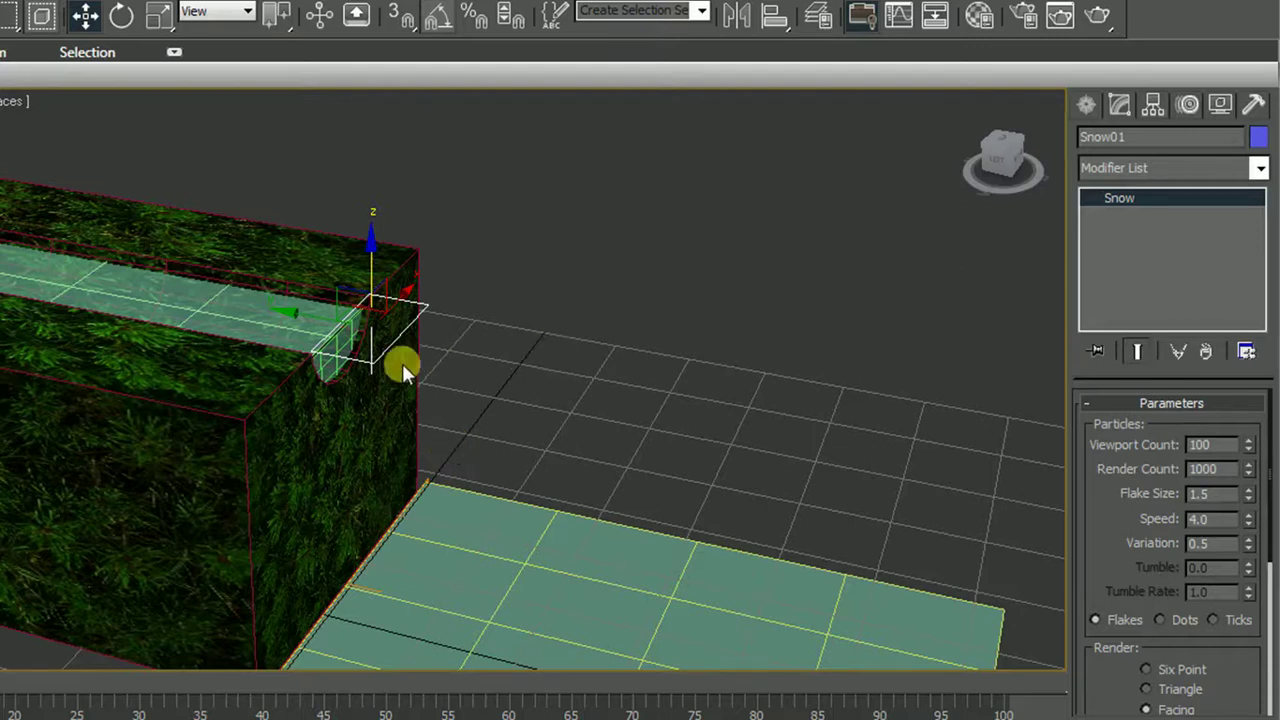
Scrub through the animation to about frame 83 and examine how the snow falls past the lower water plane
key(q)
drag(0, 697, 0, 697)
key(w)
alt+middle_drag(265, 565, 180, 528)
scroll(128, 568, down, 2)
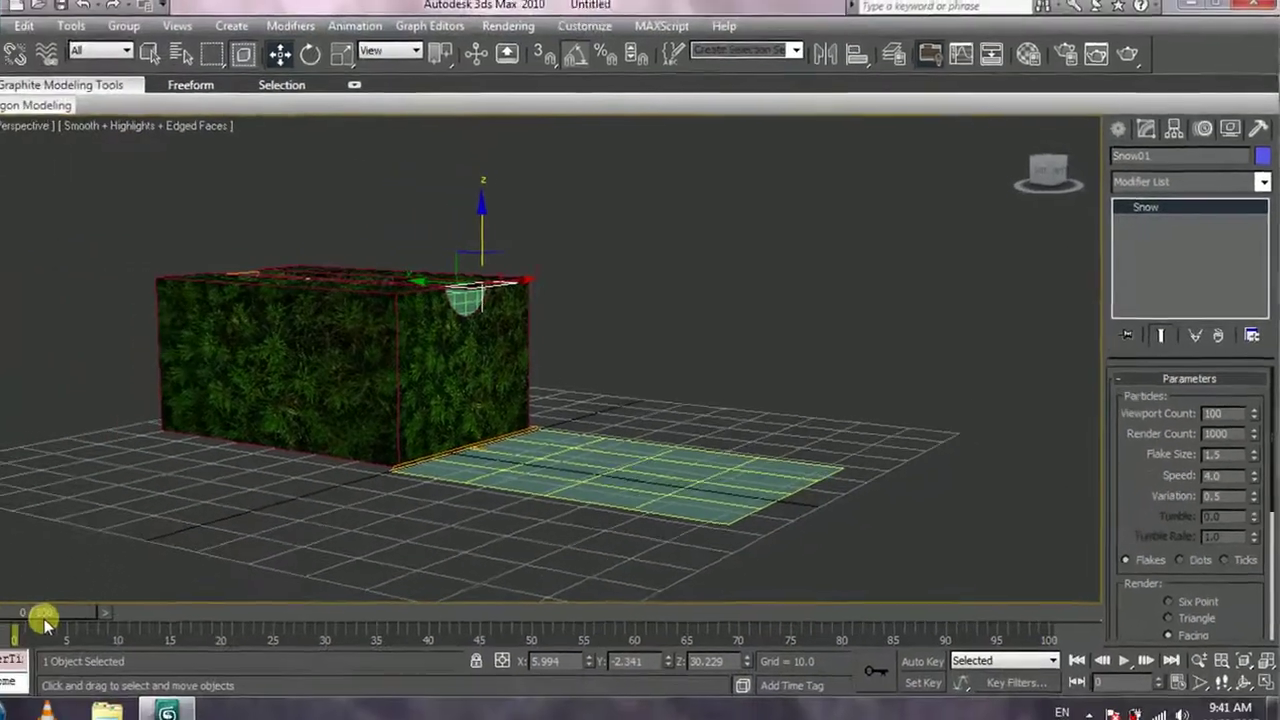
drag(79, 607, 181, 610)
alt+middle_drag(200, 535, 249, 517)
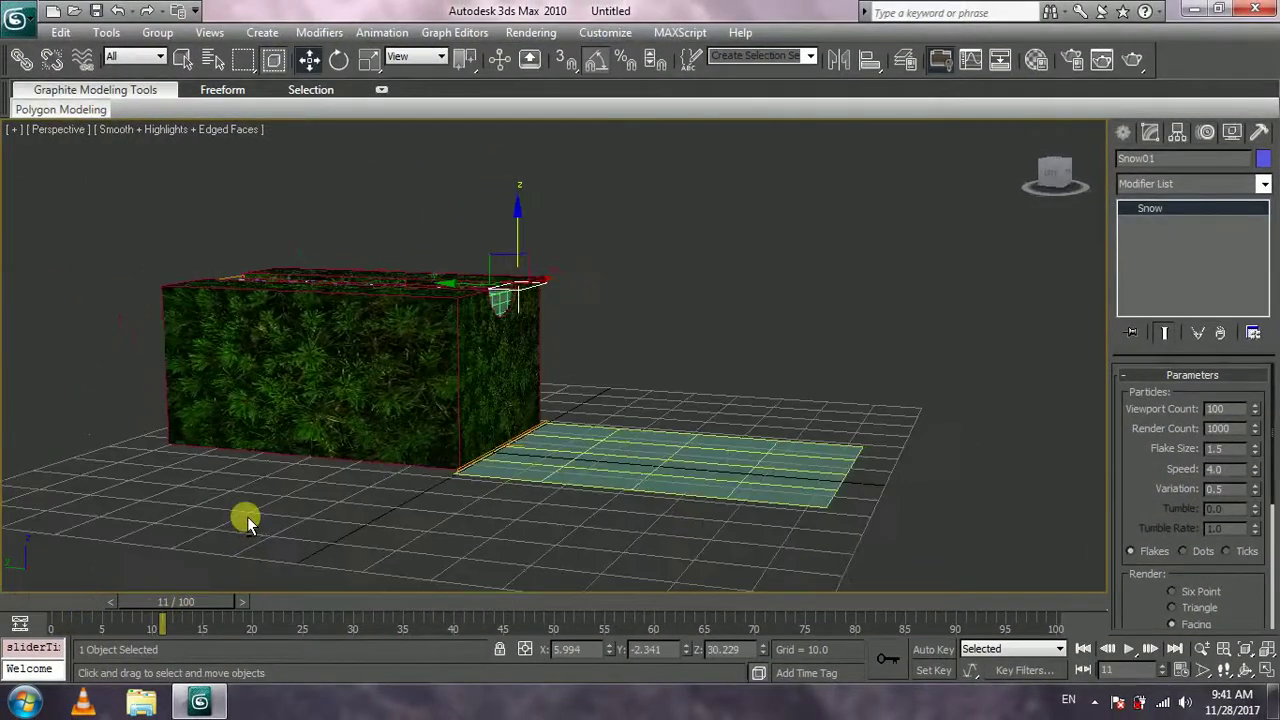
drag(189, 600, 790, 632)
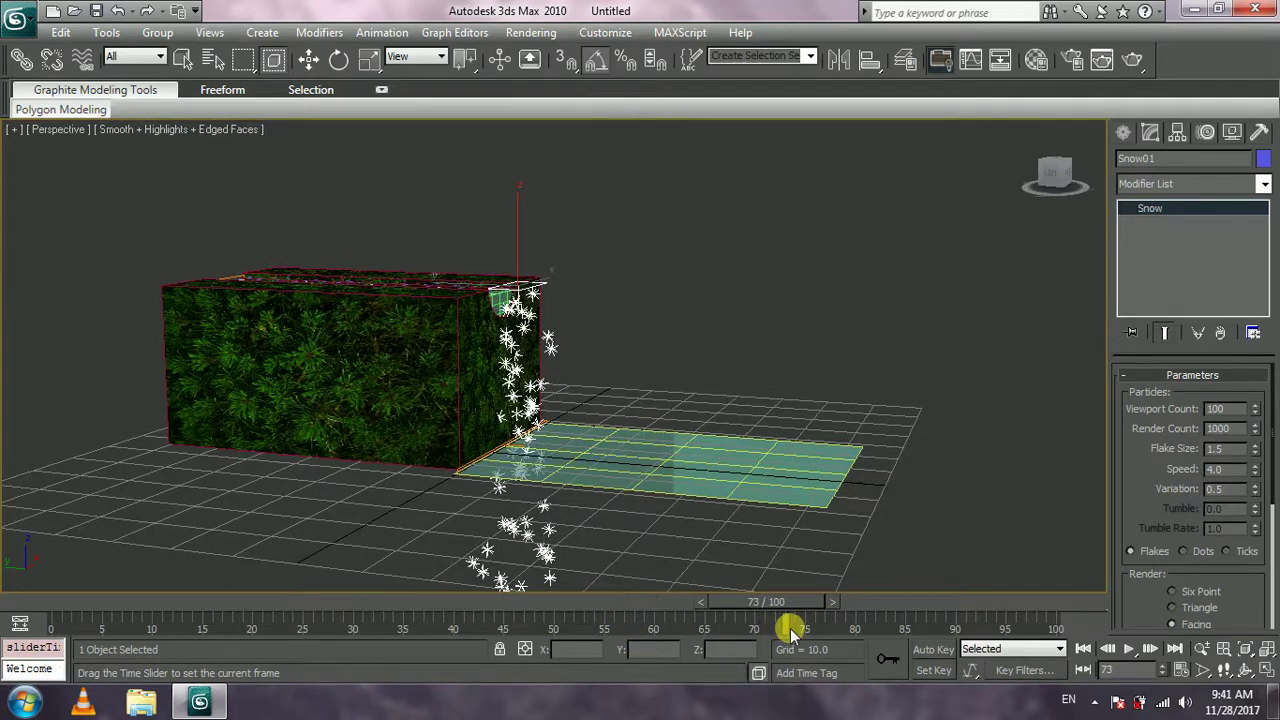
drag(795, 628, 806, 622)
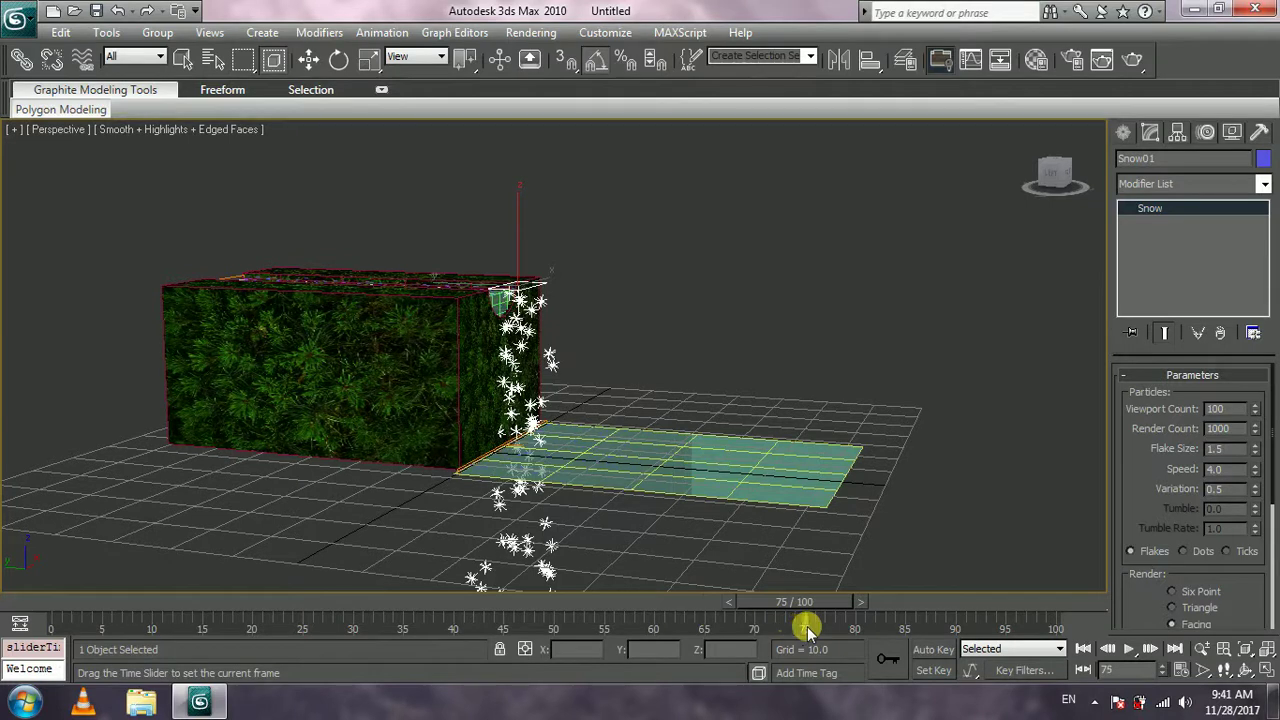
key(w)
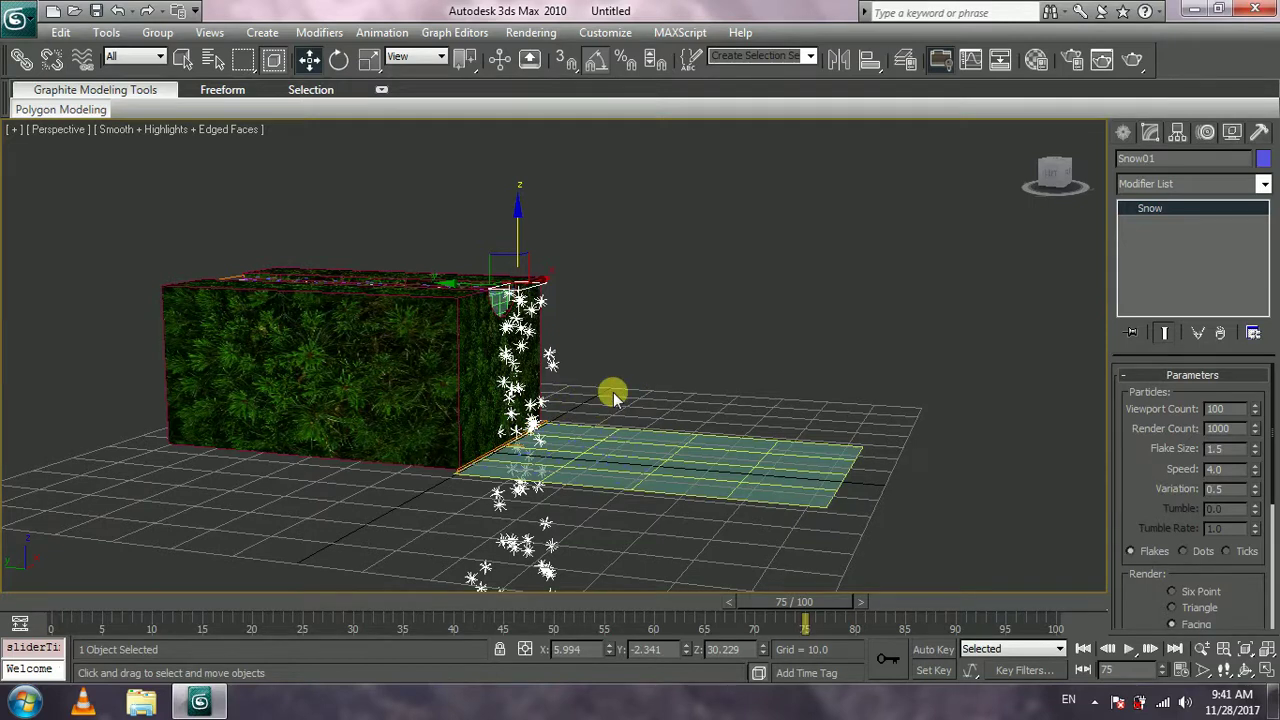
drag(800, 605, 875, 608)
key(w)
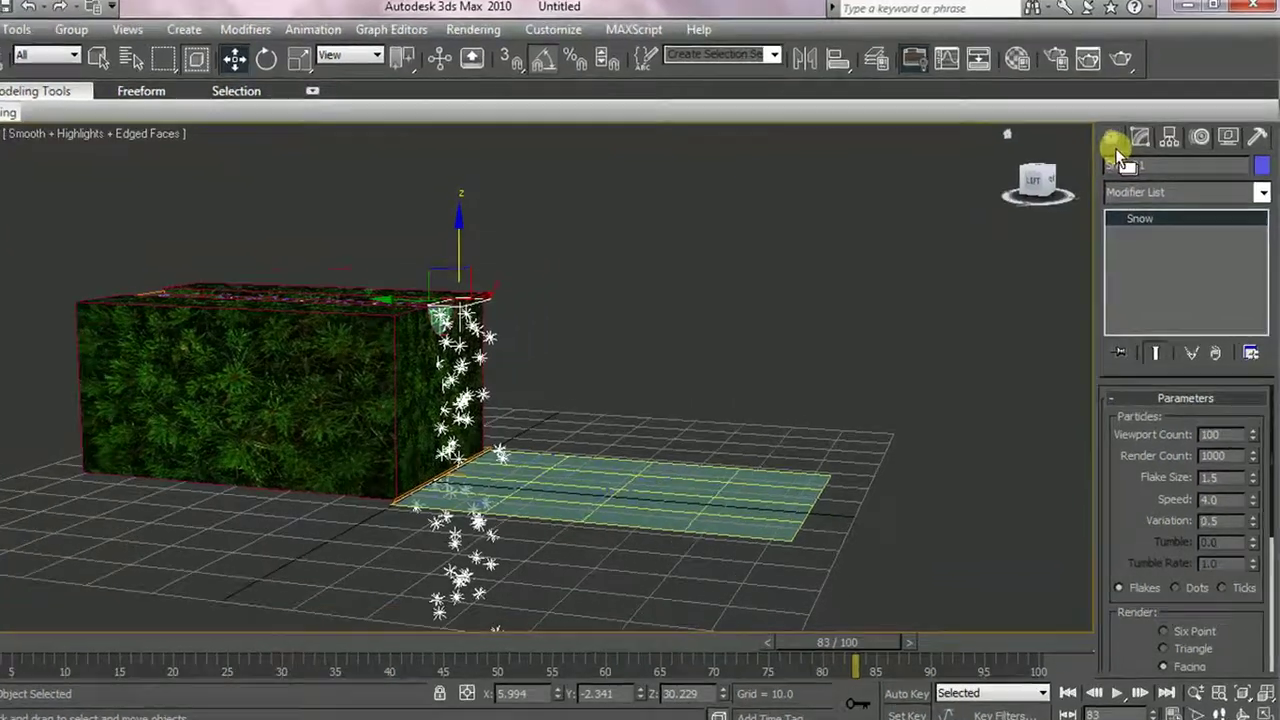
Create a Deflector space warp about 83 wide by 105 long around the lower water plane in the top view
click(1117, 135)
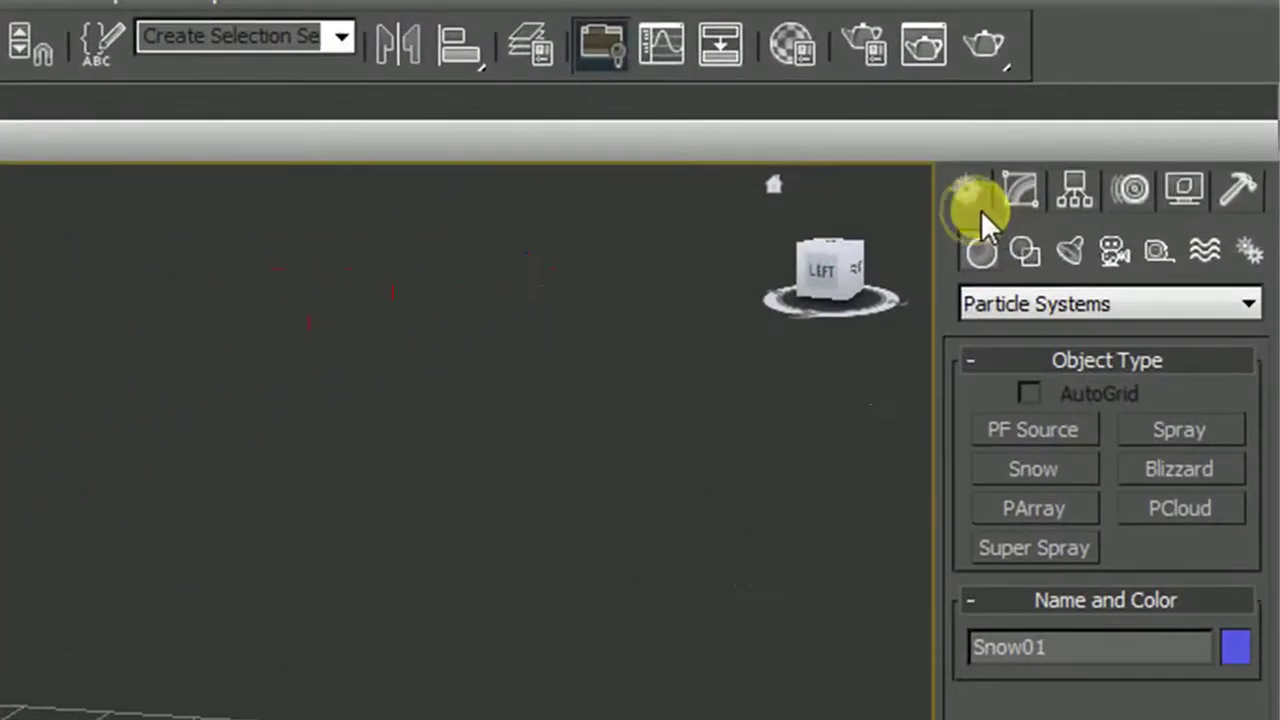
click(1205, 254)
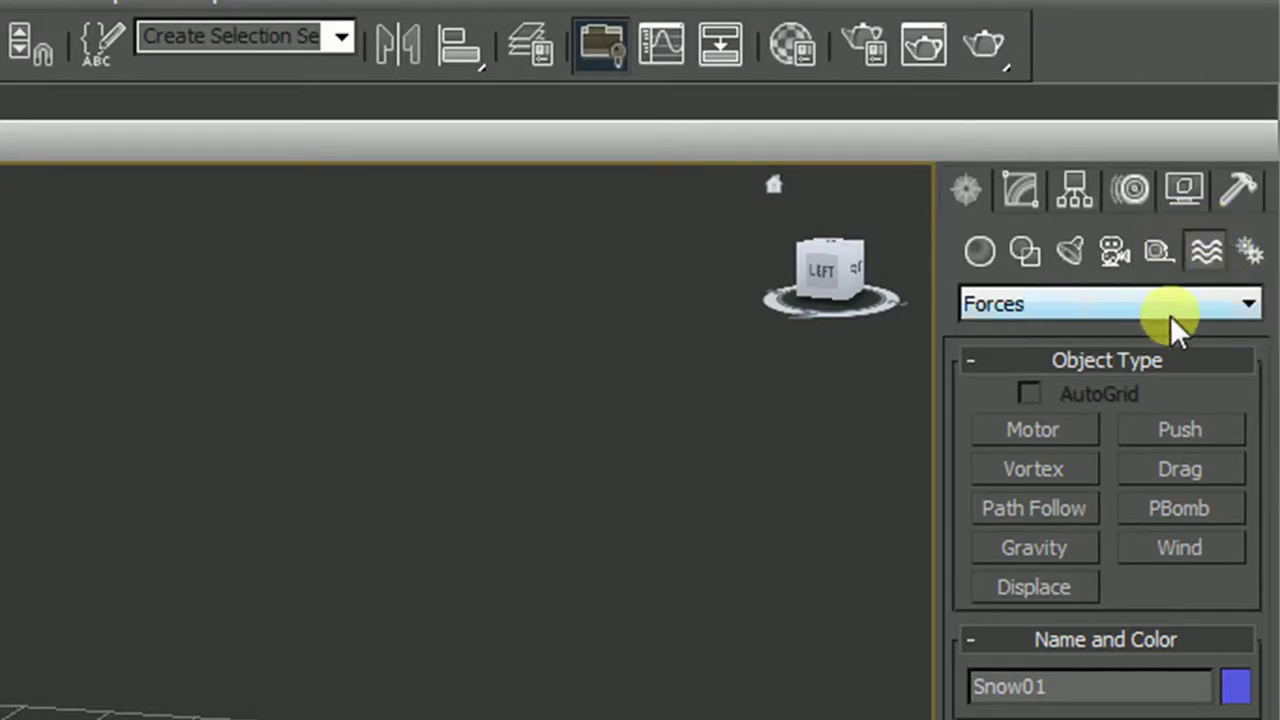
click(1205, 307)
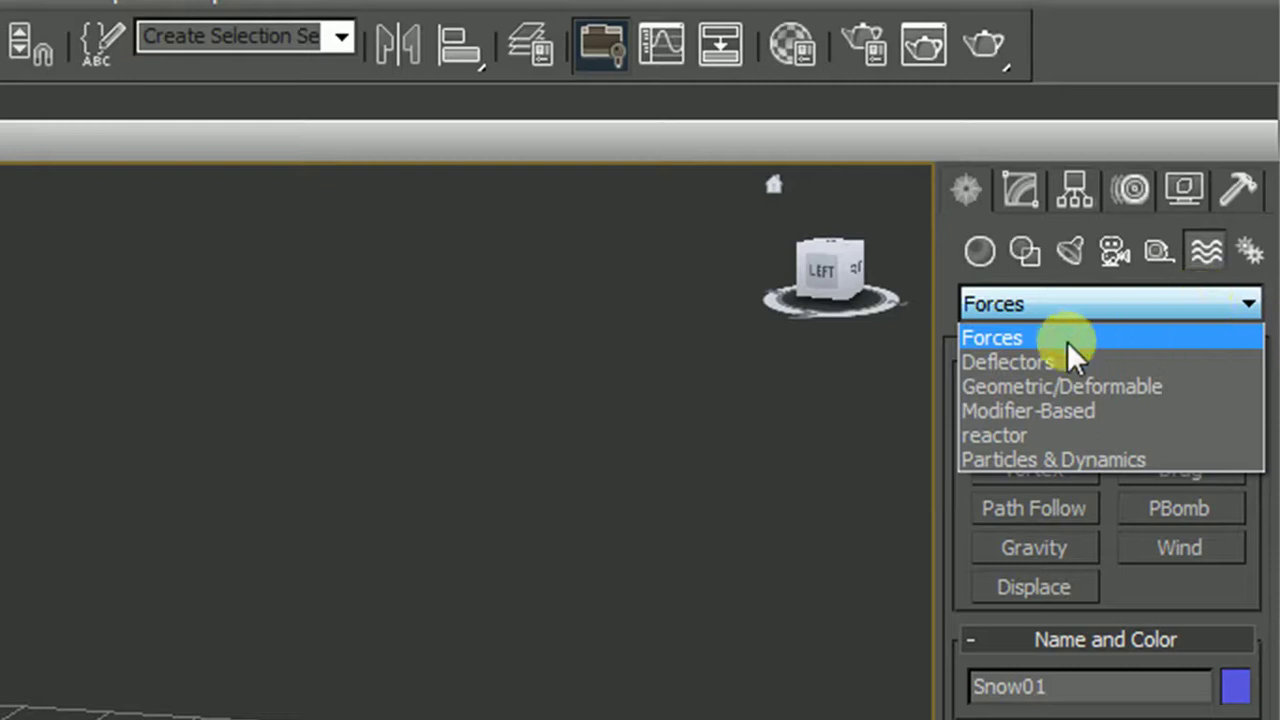
click(1113, 364)
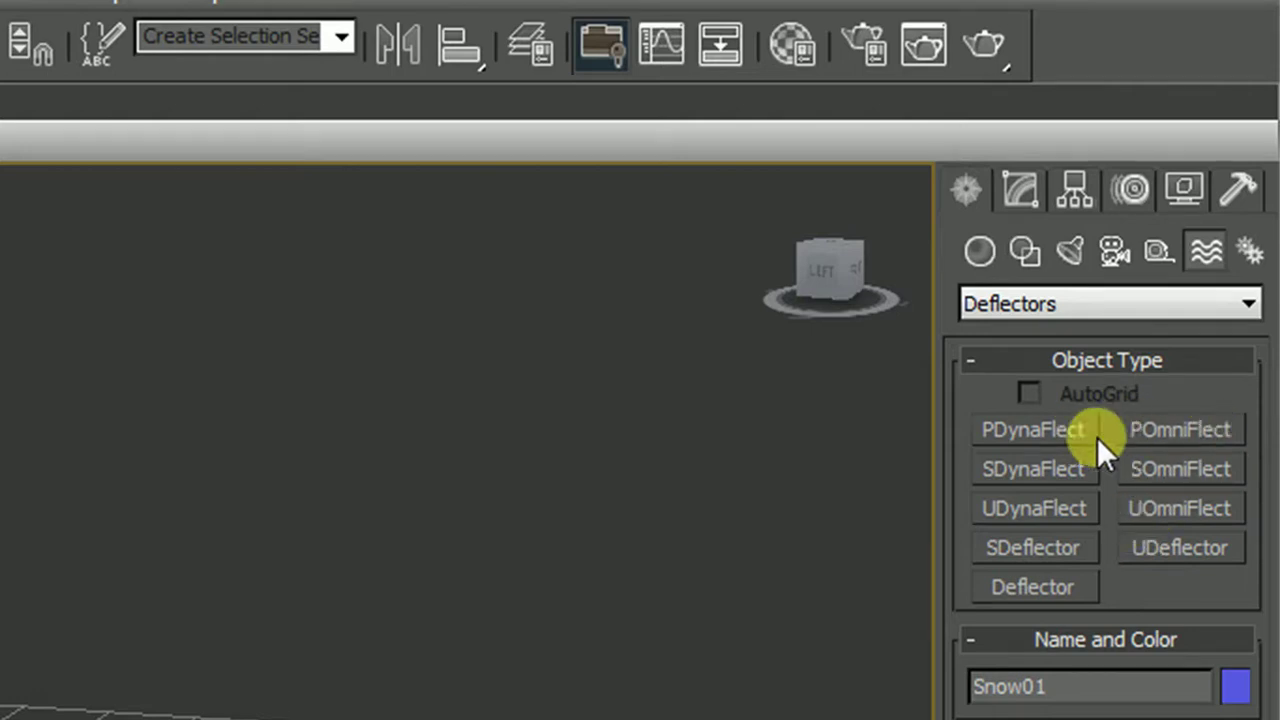
click(1034, 587)
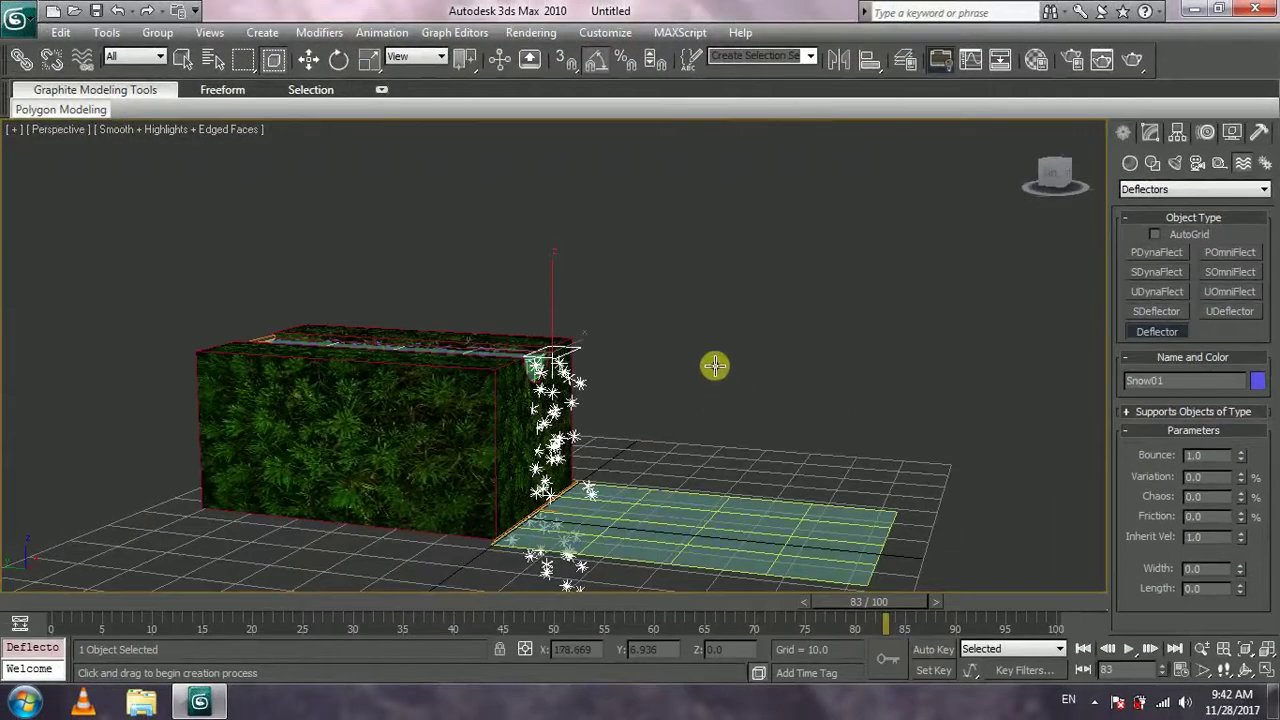
key(t)
middle_drag(569, 377, 570, 273)
drag(430, 237, 659, 525)
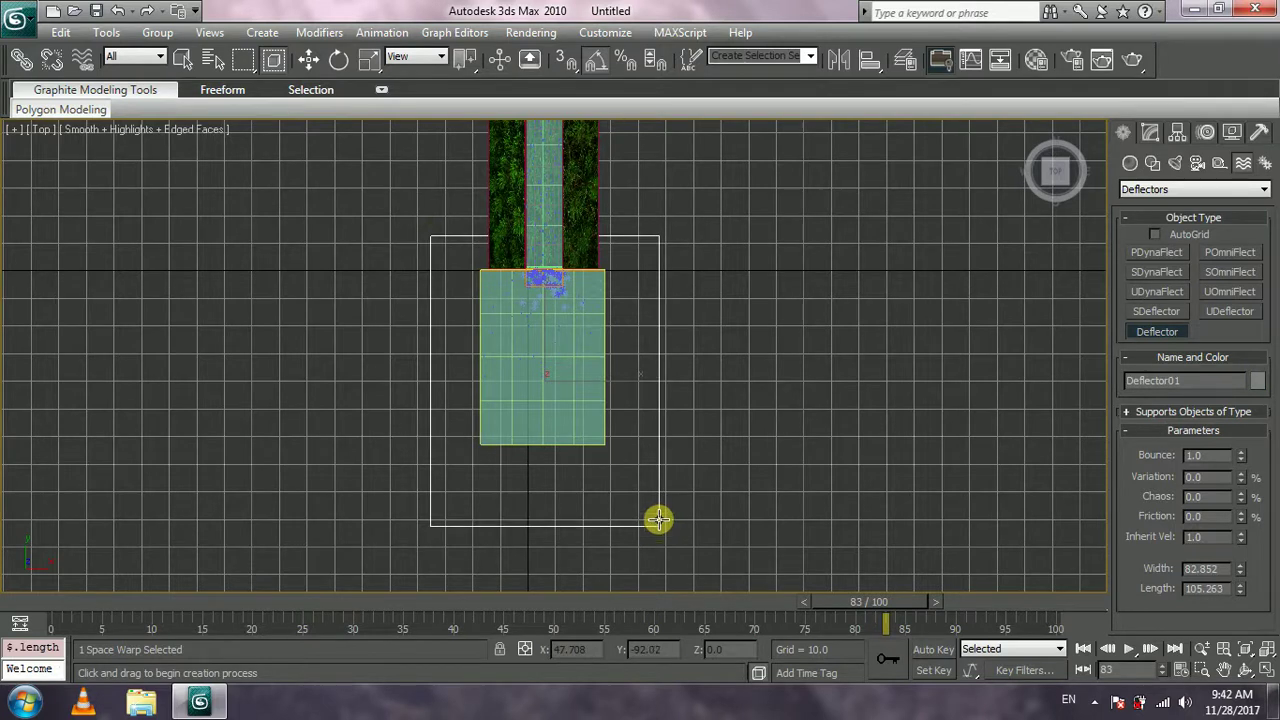
Shift the deflector slightly toward the box along Y and scale it uniformly in the plane to about 118%
click(308, 59)
drag(548, 317, 548, 305)
click(369, 59)
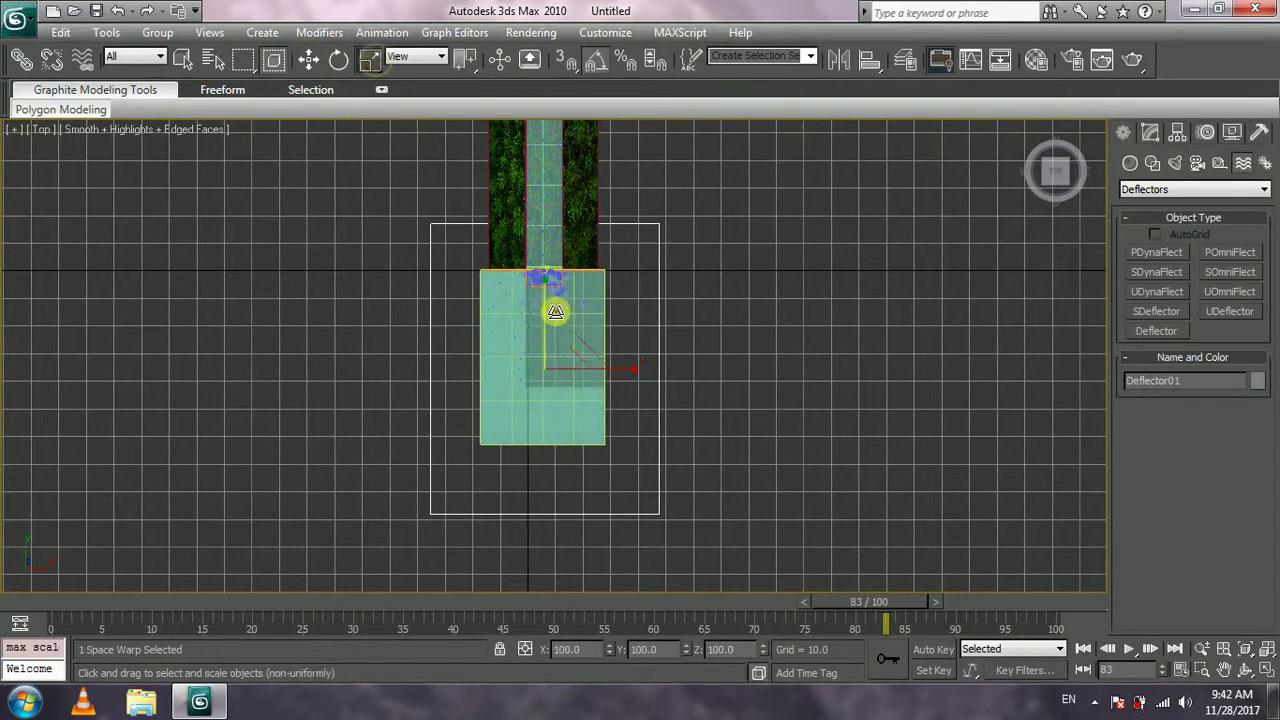
drag(574, 331, 403, 237)
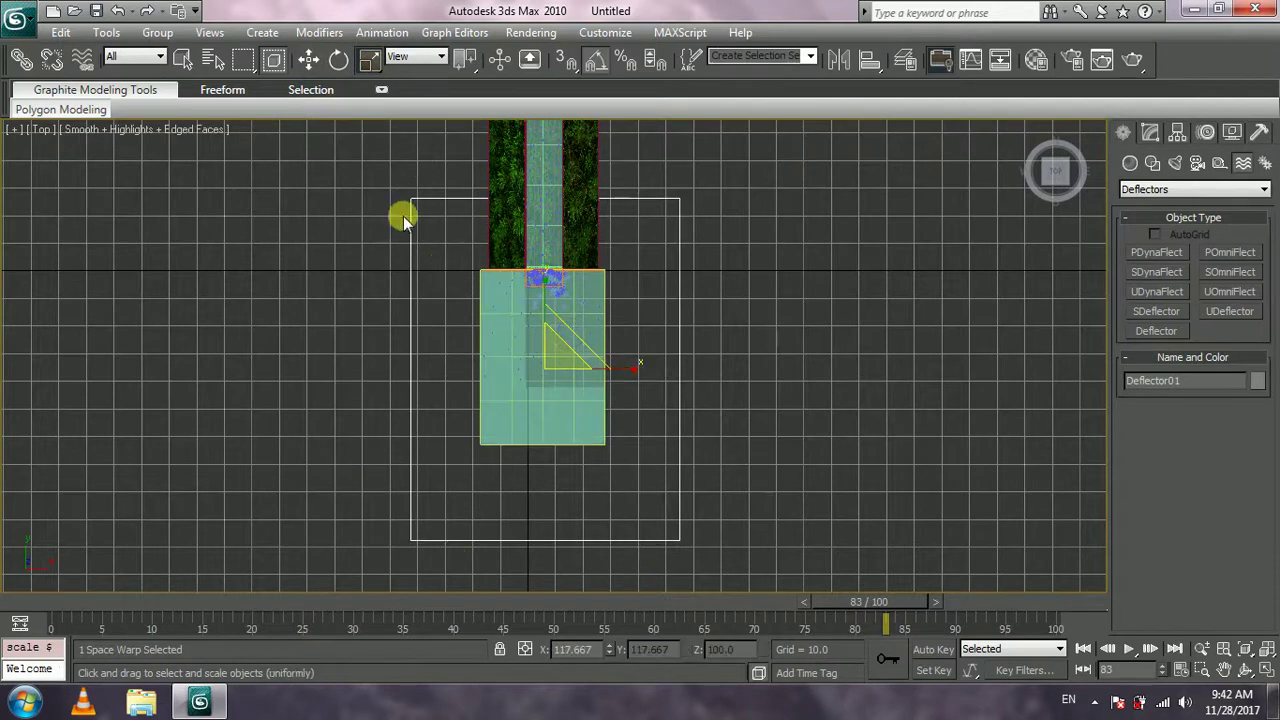
Examine the deflector's coverage of the lower plane and the falling snow in perspective up to frame 90
middle_drag(404, 279, 400, 307)
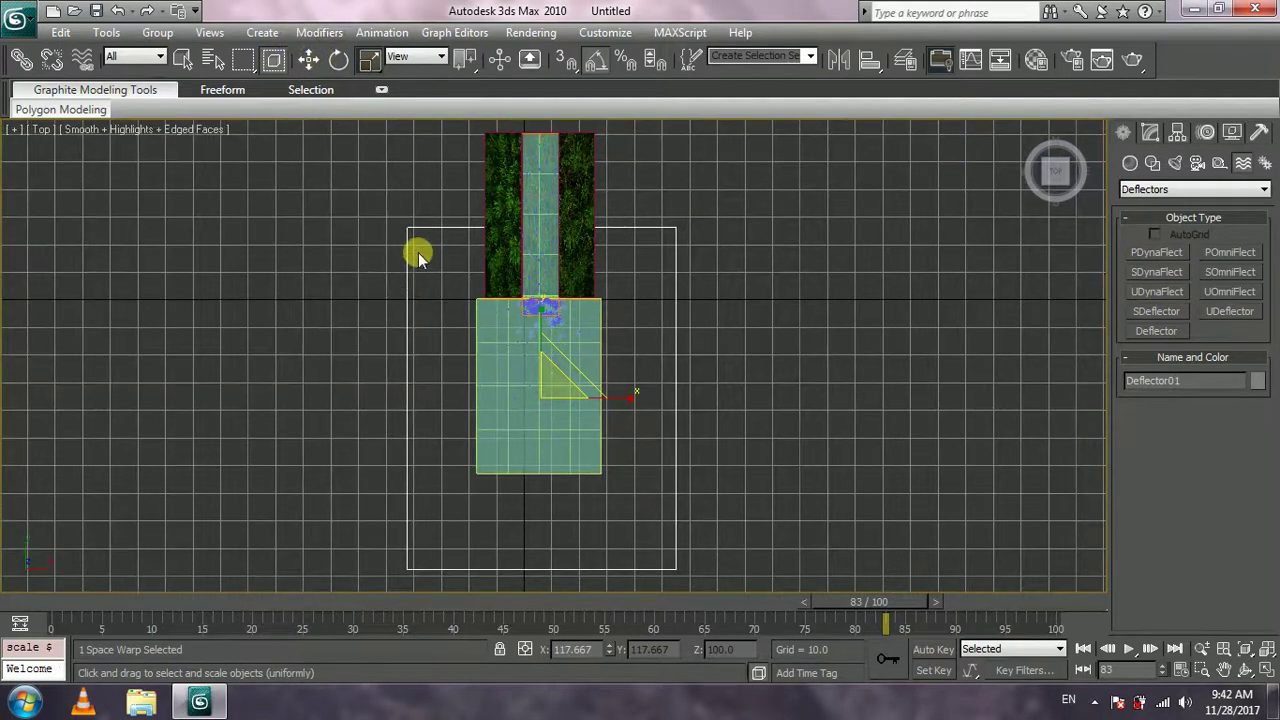
key(p)
mouse_move(440, 385)
alt+middle_down()
mouse_move(506, 331)
mouse_move(537, 266)
mouse_move(390, 272)
mouse_move(443, 227)
mouse_move(565, 248)
mouse_move(543, 283)
mouse_move(534, 274)
mouse_move(566, 314)
alt+middle_up()
scroll(557, 275, up, 5)
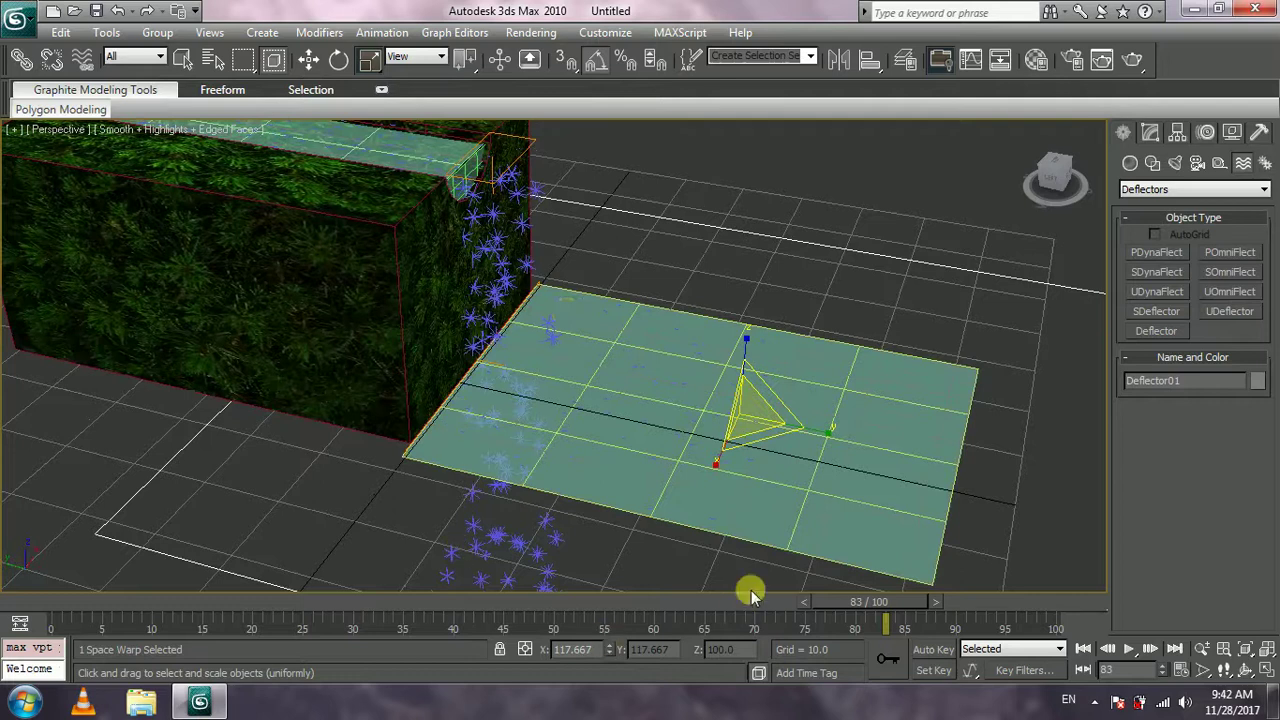
alt+middle_drag(627, 515, 594, 340)
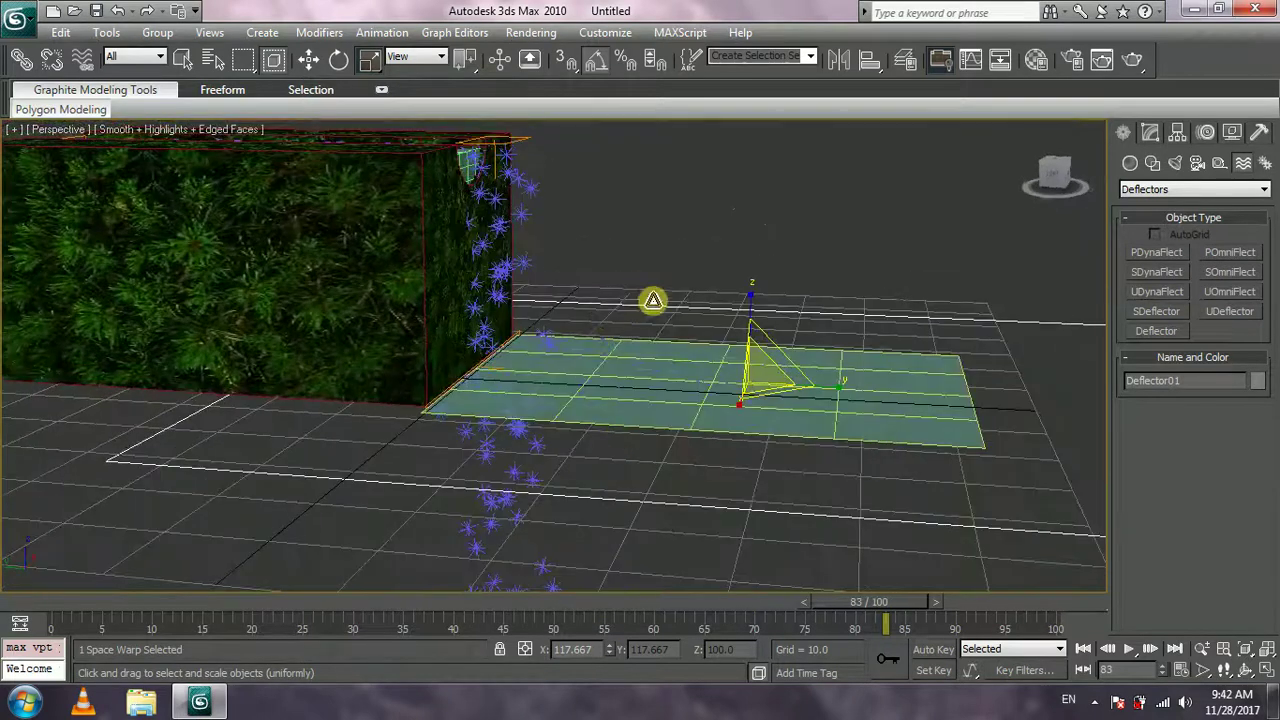
mouse_move(886, 609)
mouse_down()
mouse_move(445, 600)
mouse_move(955, 621)
mouse_up()
mouse_move(690, 463)
alt+middle_down()
mouse_move(629, 531)
mouse_move(666, 503)
mouse_move(634, 542)
alt+middle_up()
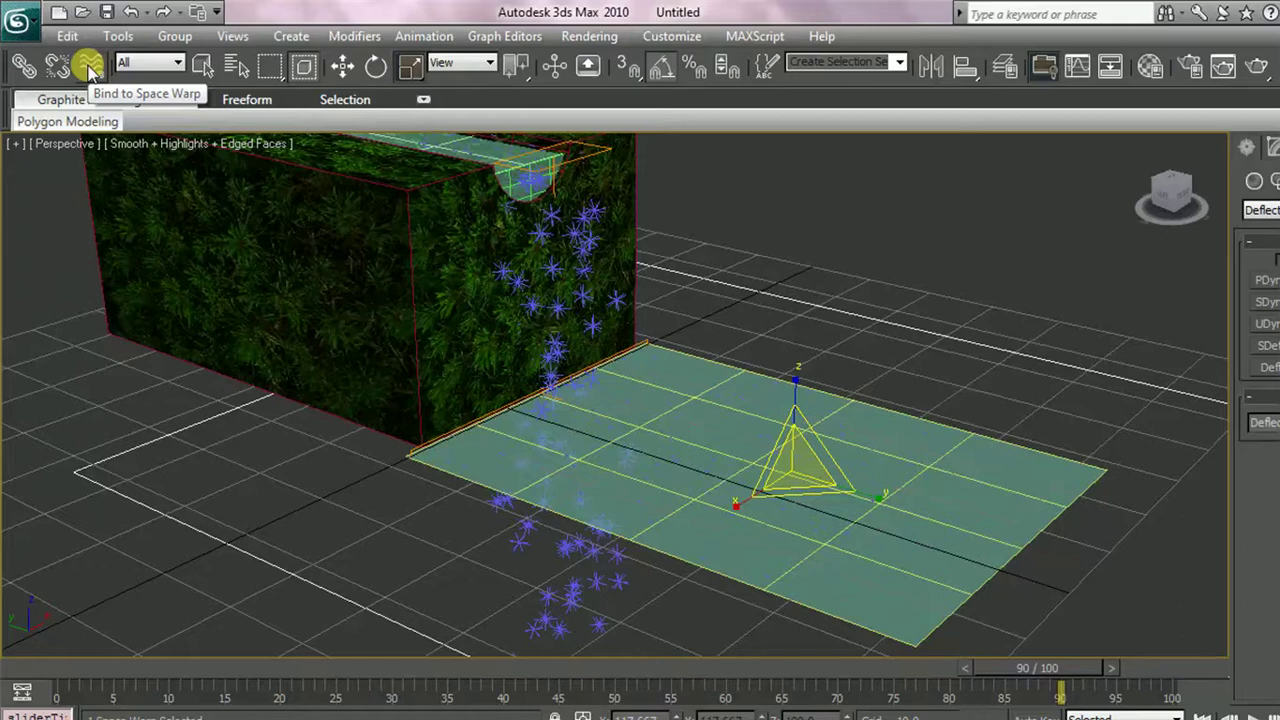
alt+middle_drag(490, 573, 518, 567)
alt+middle_drag(547, 466, 580, 468)
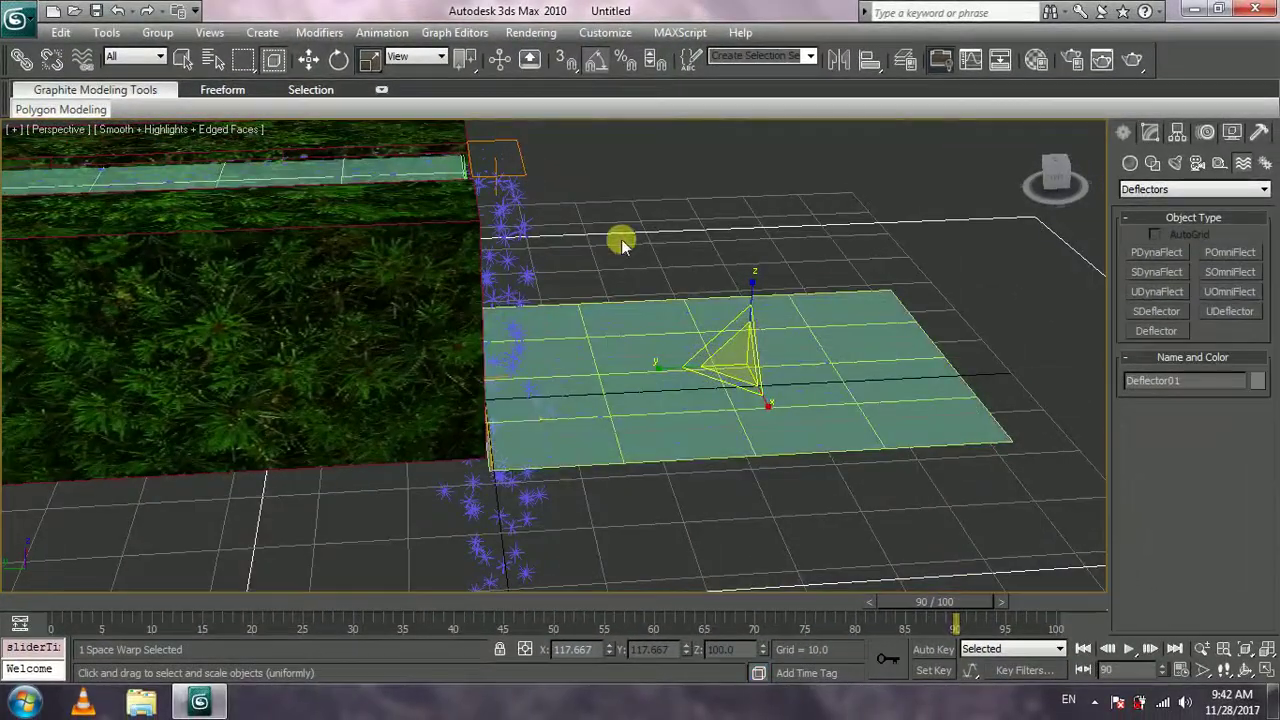
Bind the deflector to the snow particles as their space warp, undoing the first binding attempt
click(84, 61)
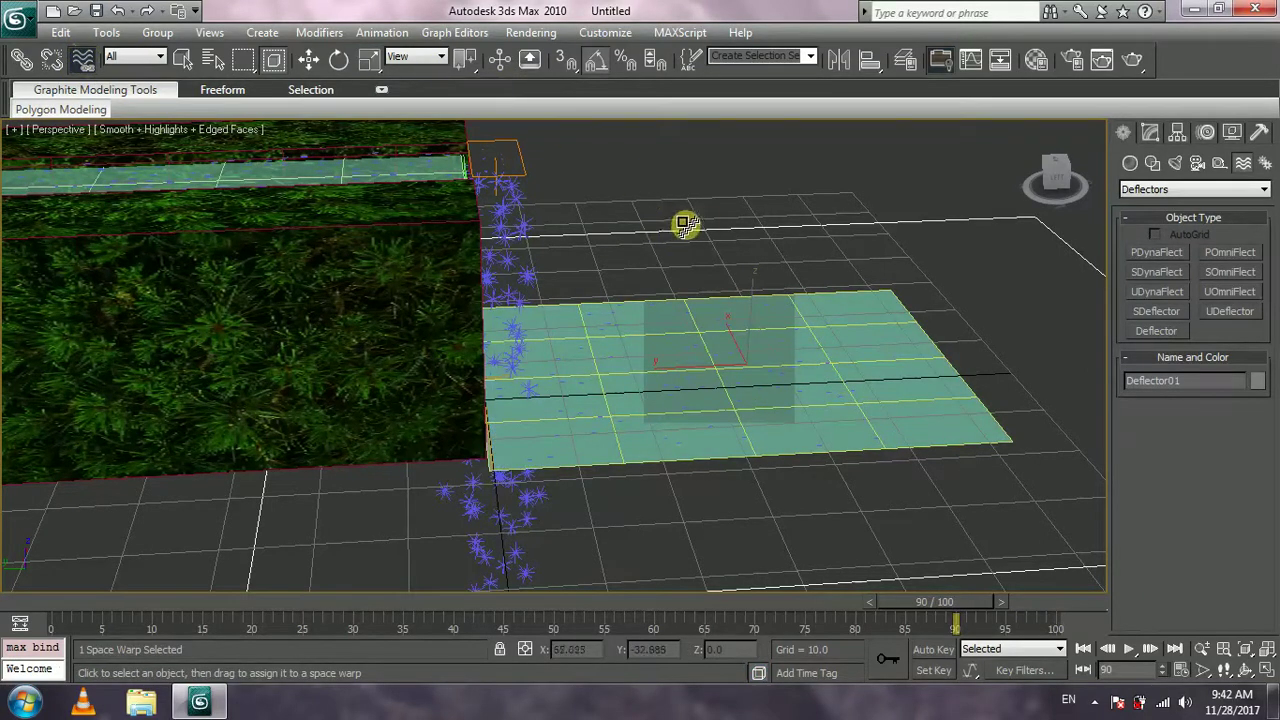
drag(718, 228, 521, 147)
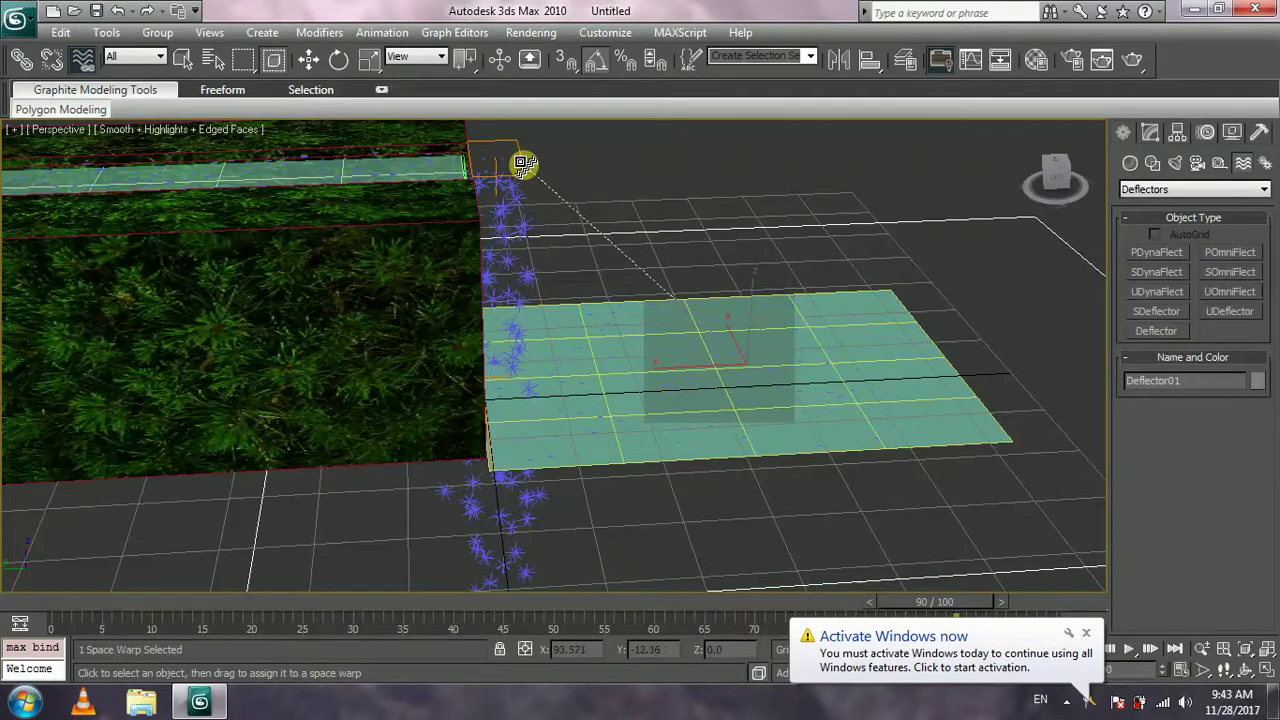
drag(523, 162, 517, 164)
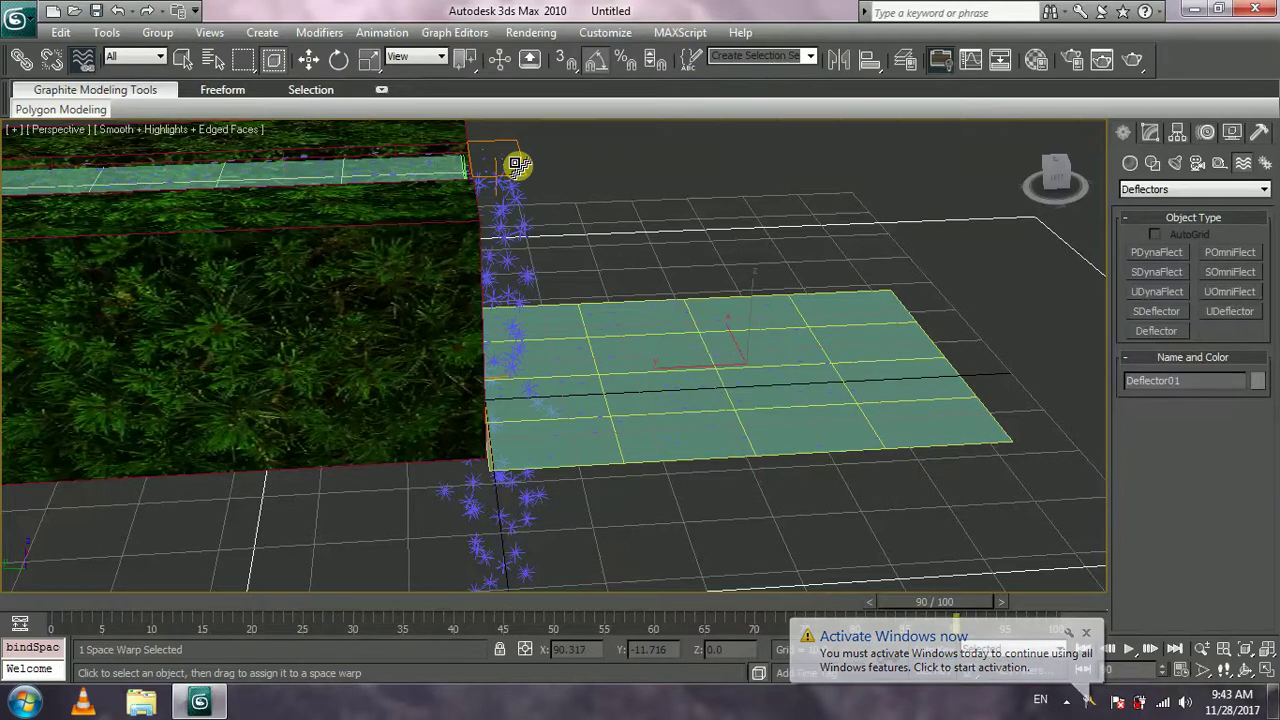
key(ctrl+z)
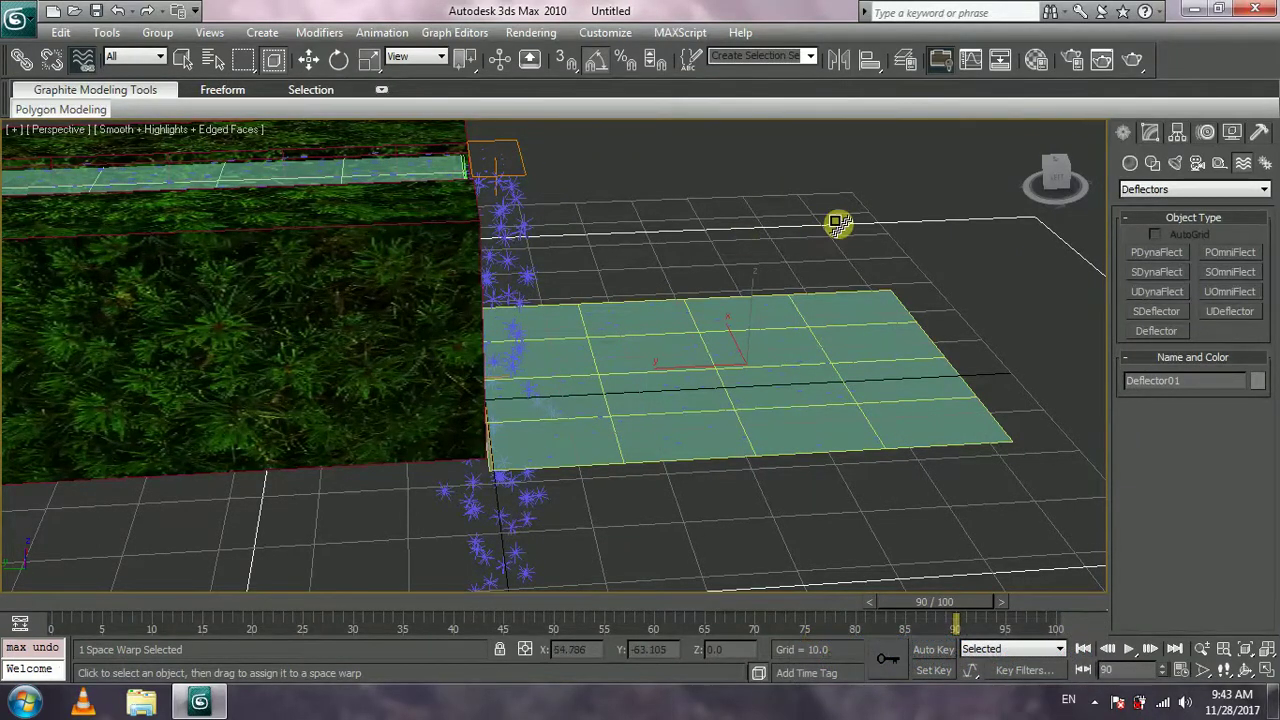
drag(620, 189, 516, 215)
alt+middle_drag(571, 331, 503, 206)
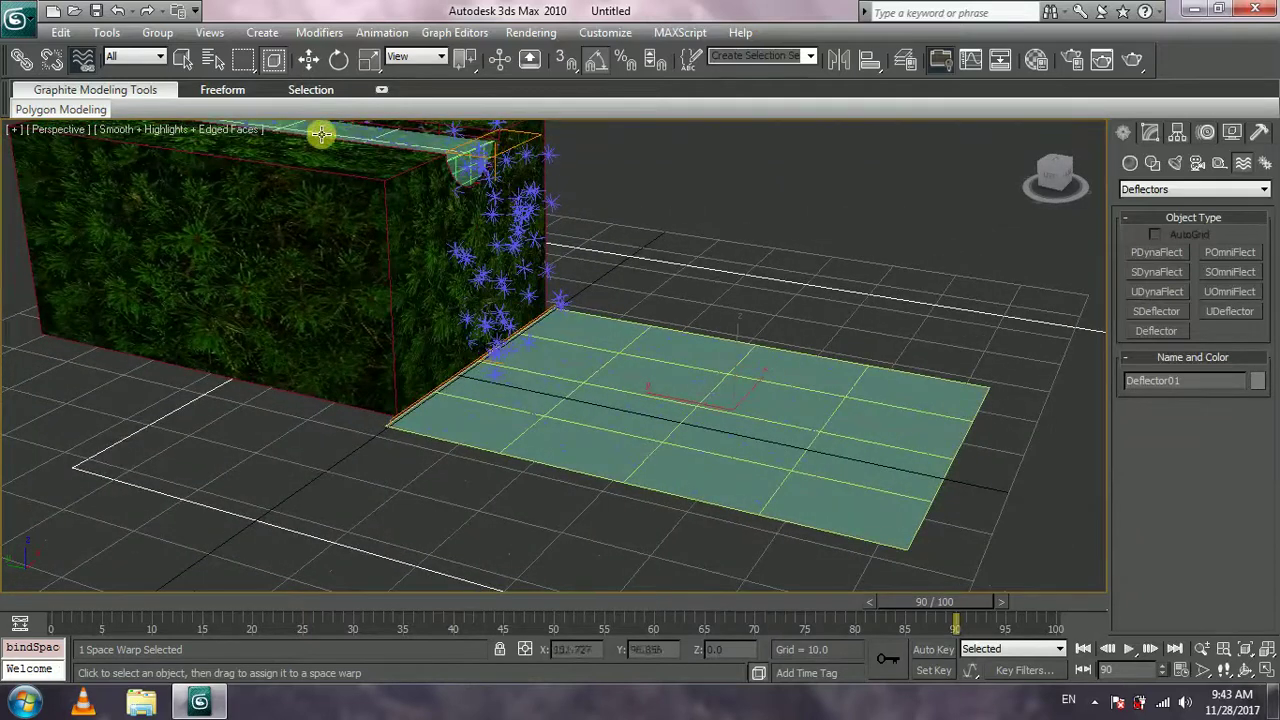
Scrub back to about frame 53 to check how the bound snow particles react to the deflector
click(309, 59)
drag(986, 604, 705, 640)
alt+middle_drag(462, 556, 517, 543)
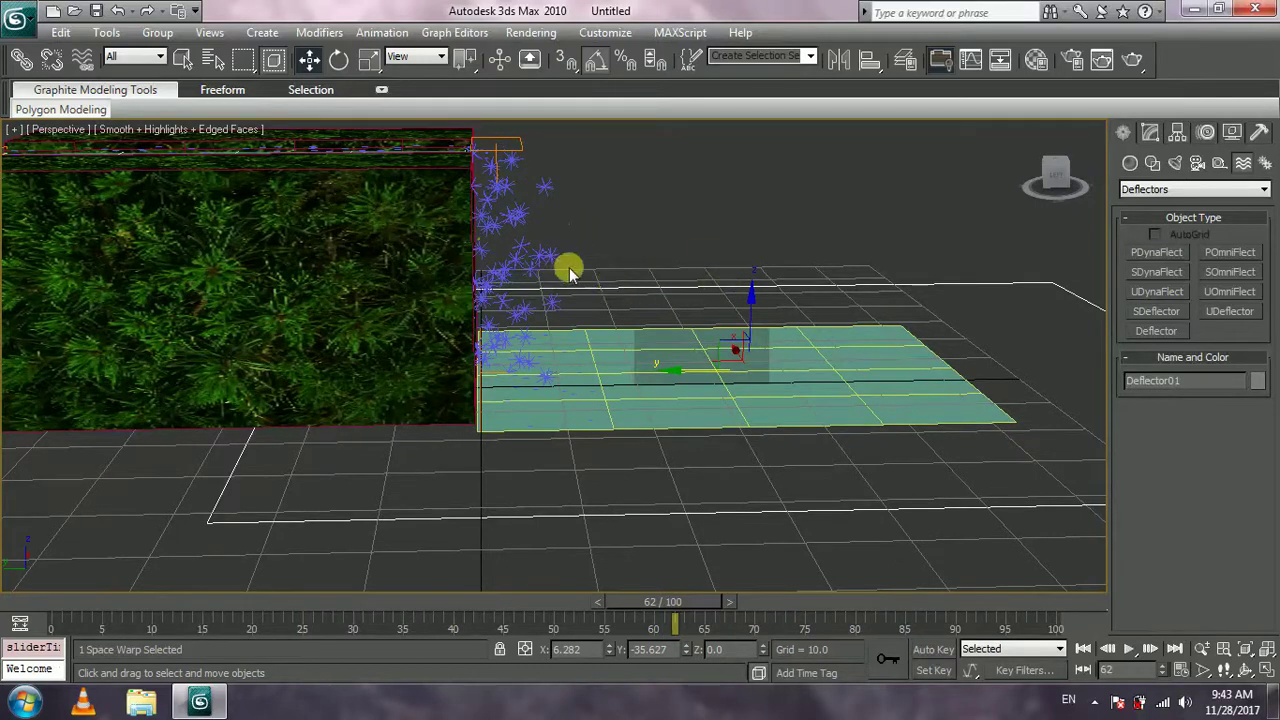
drag(665, 602, 588, 601)
key(w)
scroll(694, 517, down, 5)
alt+middle_drag(654, 530, 611, 545)
Set the deflector's bounce to 0.2 and its chaos to 75%
click(1150, 132)
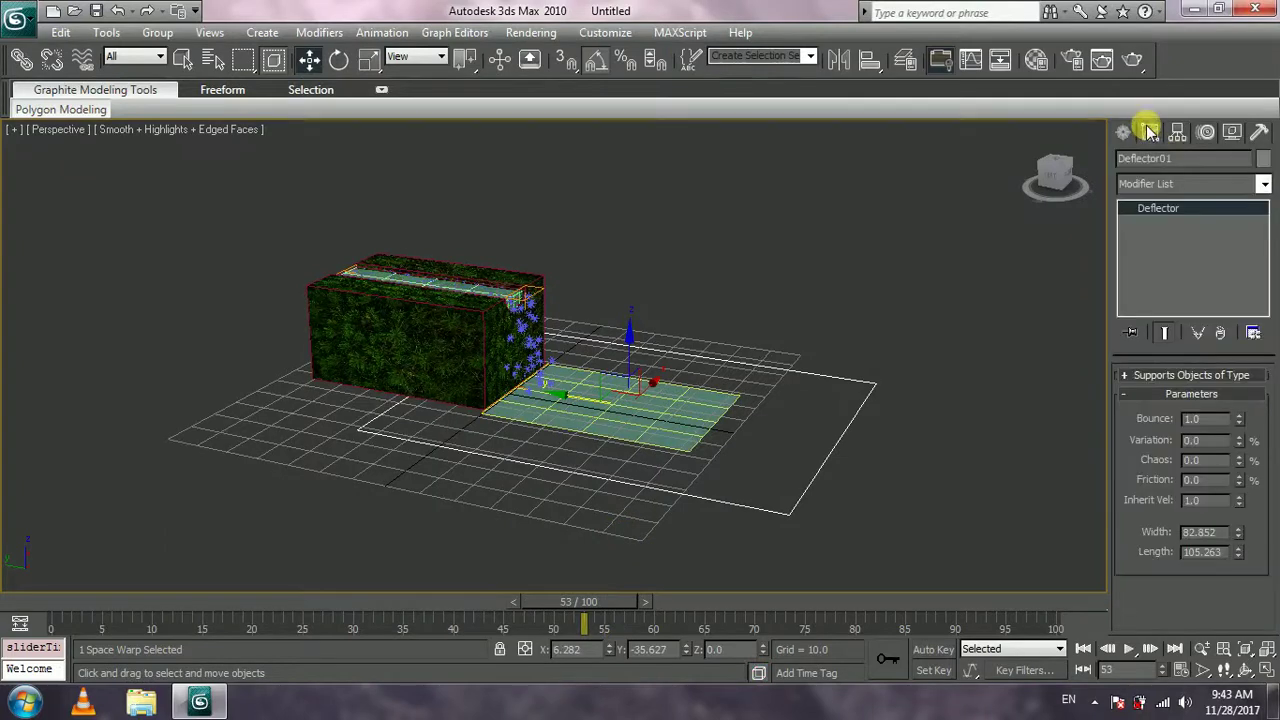
double_click(1203, 418)
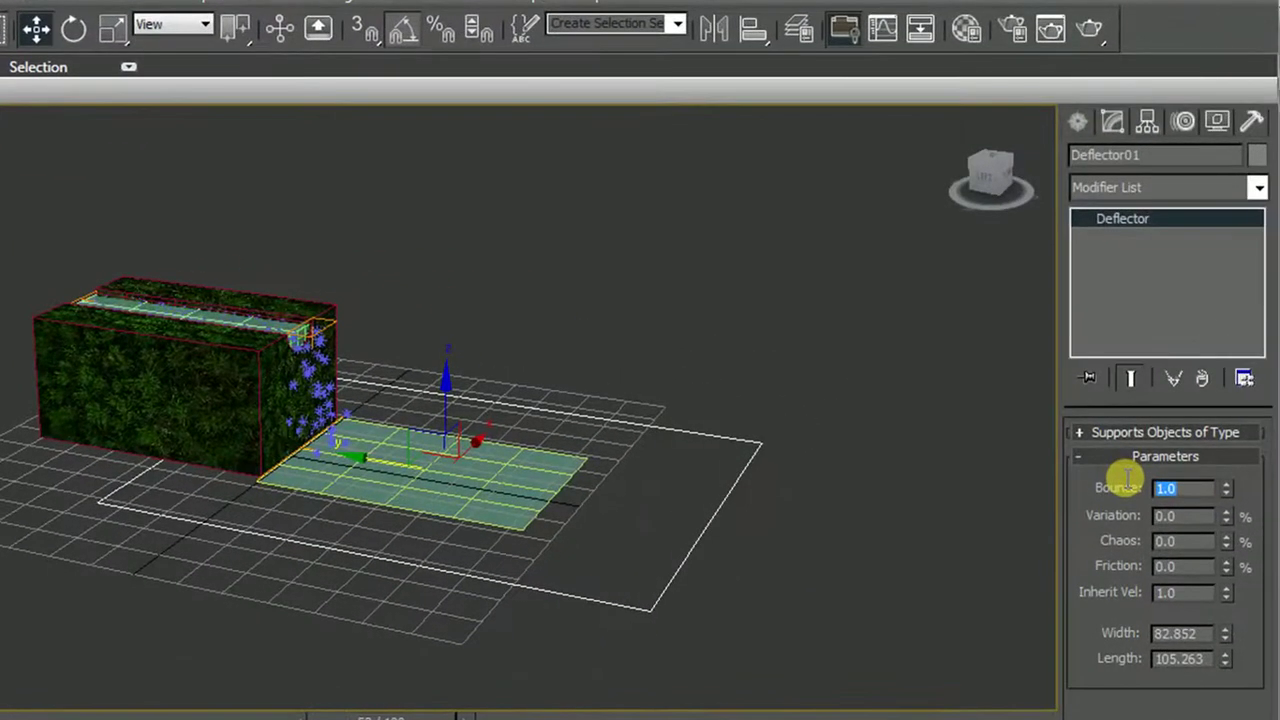
text(0.2)
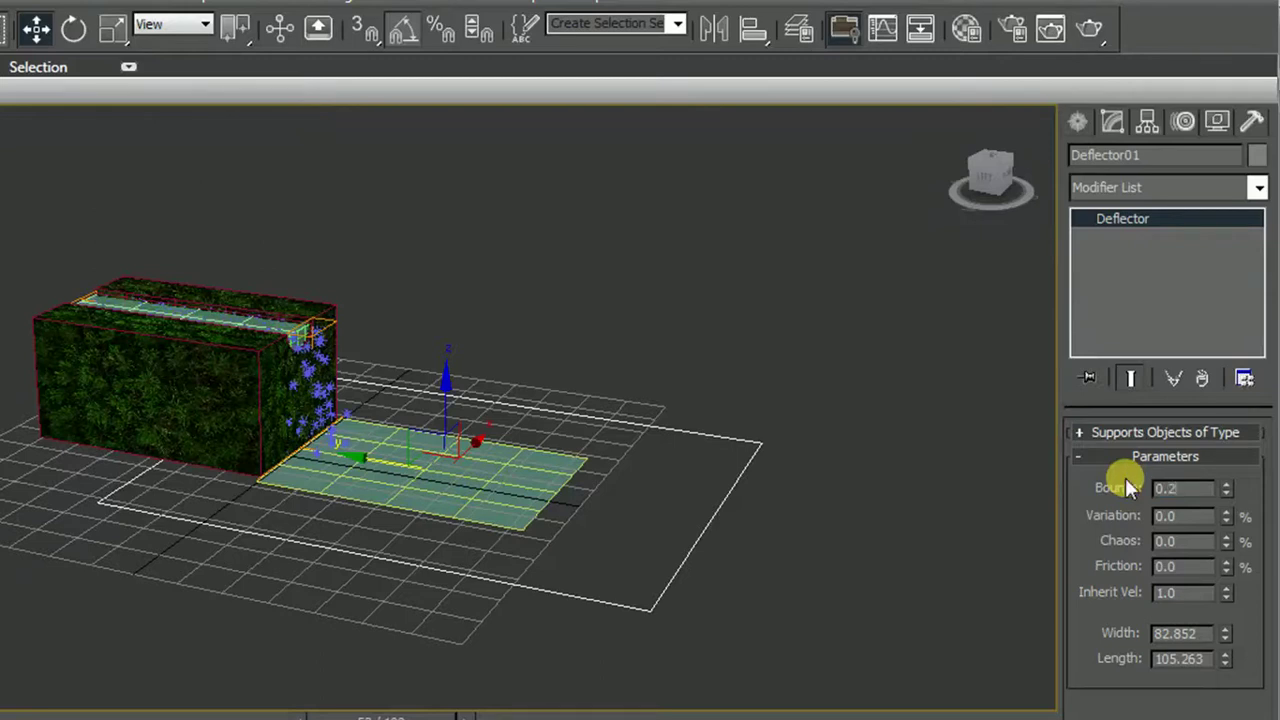
double_click(1192, 517)
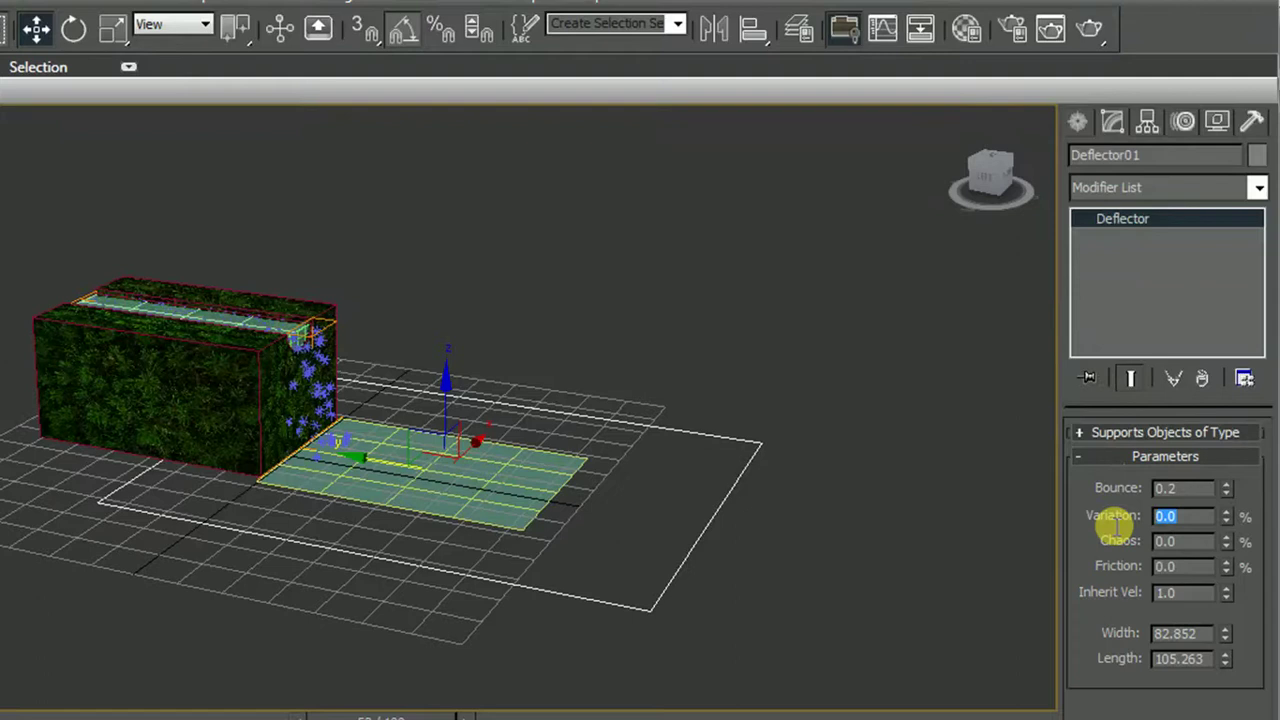
double_click(1172, 540)
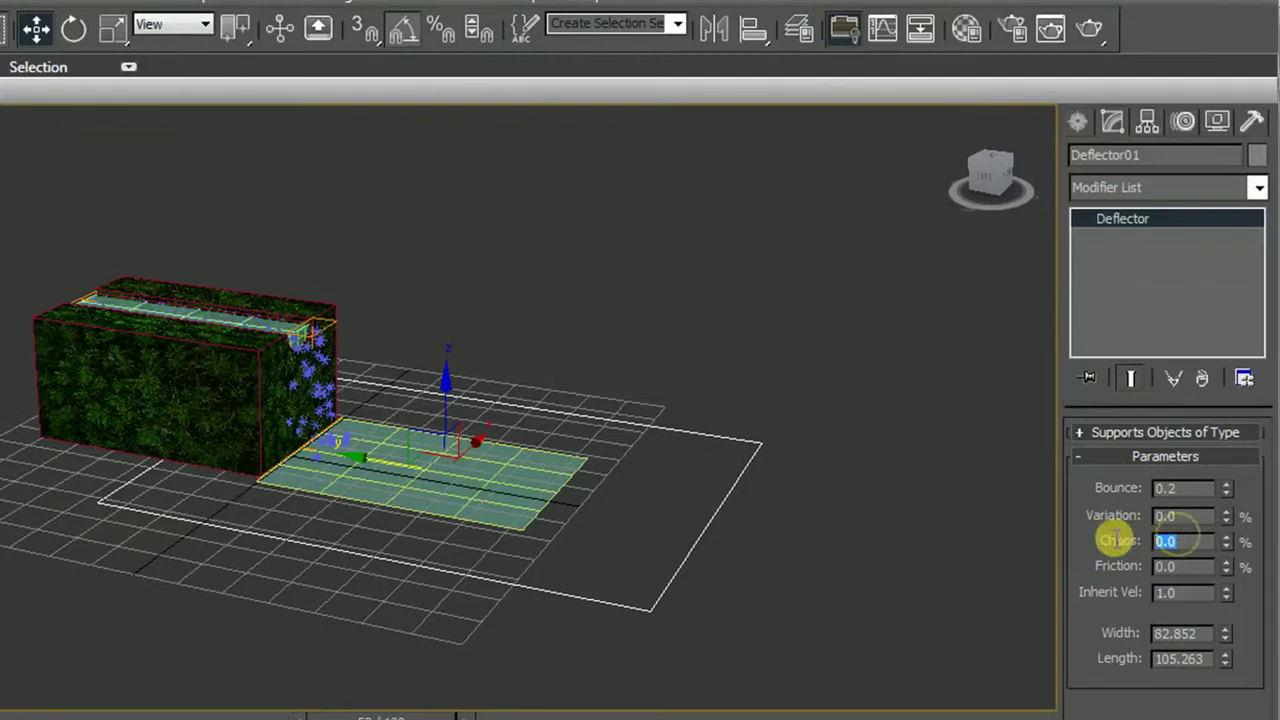
text(5)
key(BackSpace)
text(75)
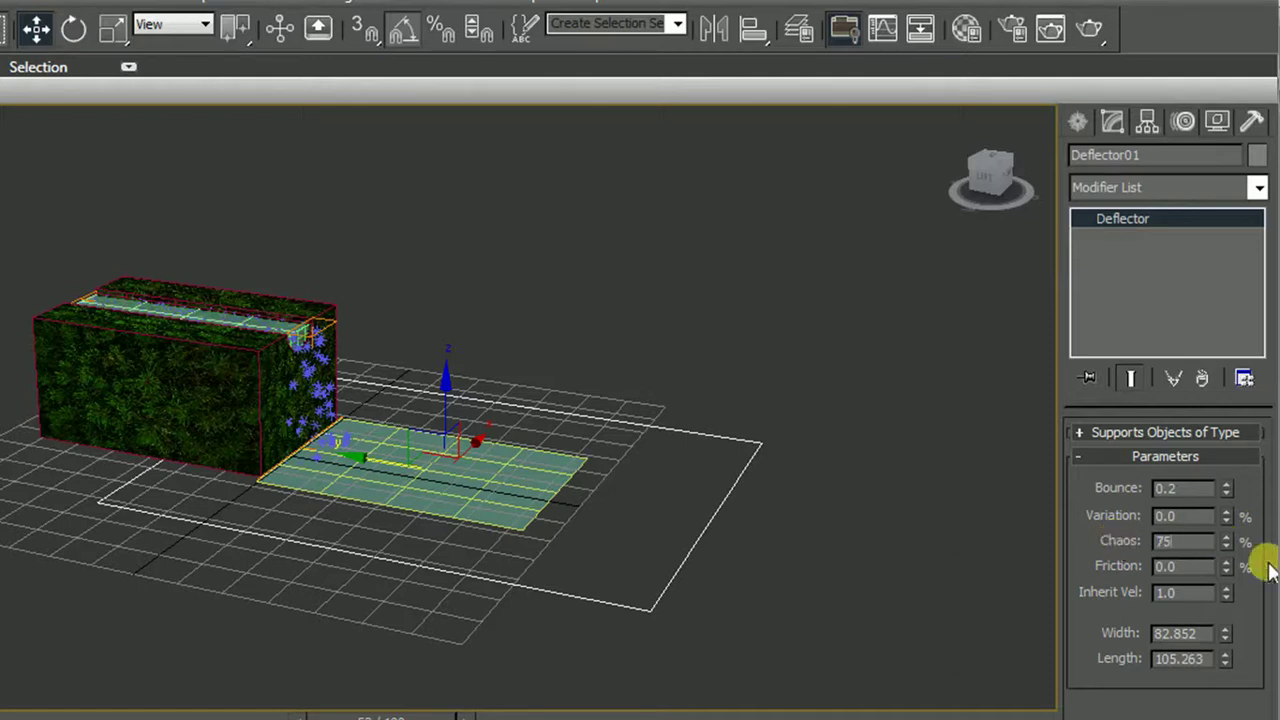
double_click(1192, 566)
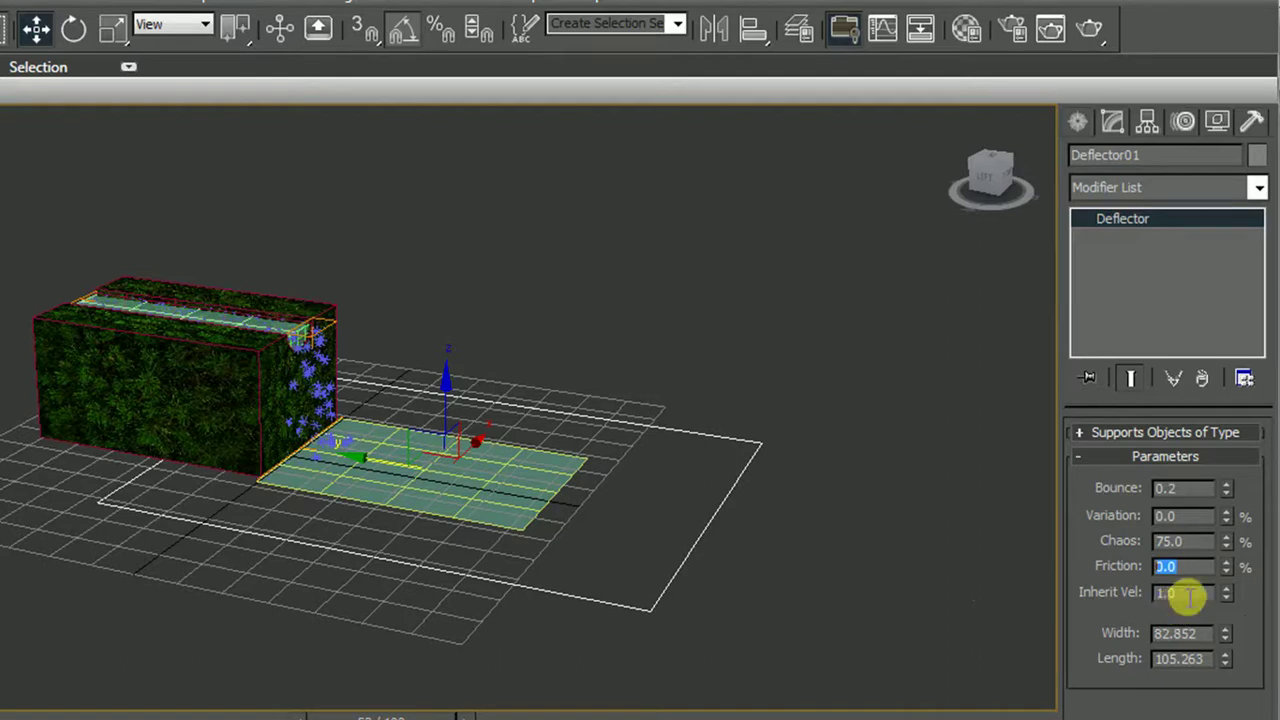
Scrub the animation between about frames 43 and 85 to check how the snow spreads where it hits the deflector
scroll(463, 293, up, 5)
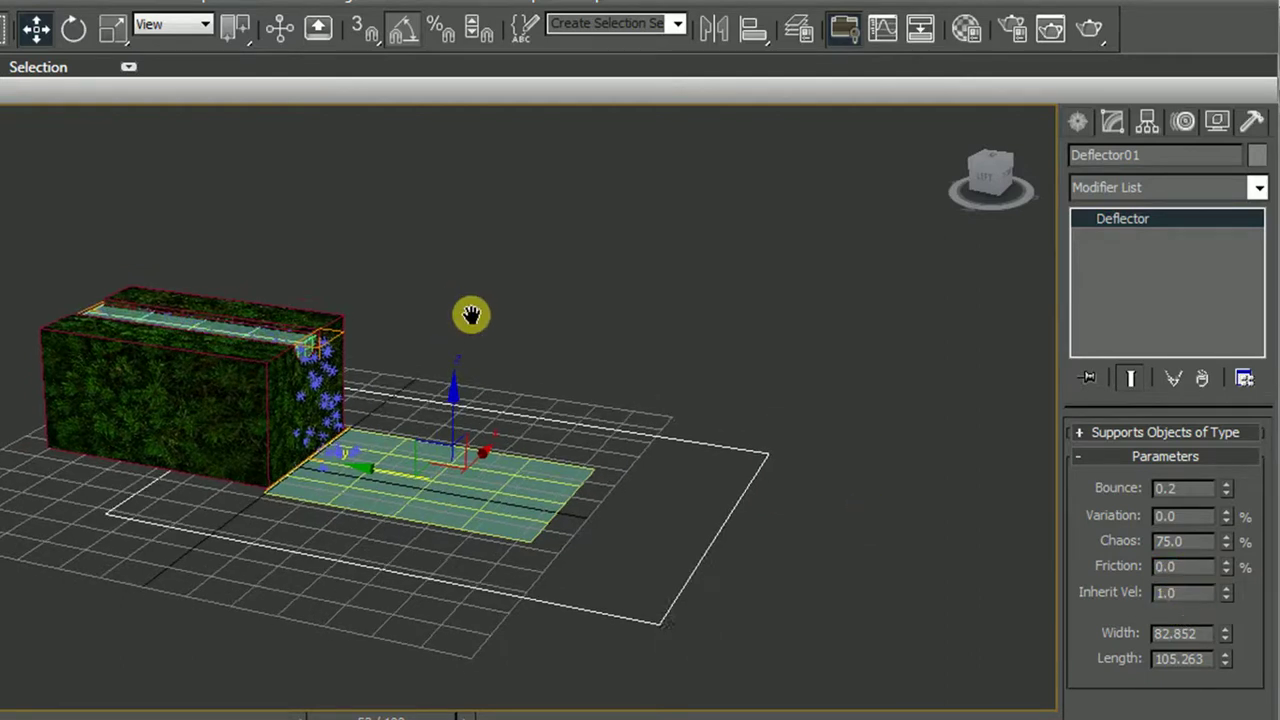
drag(386, 718, 235, 719)
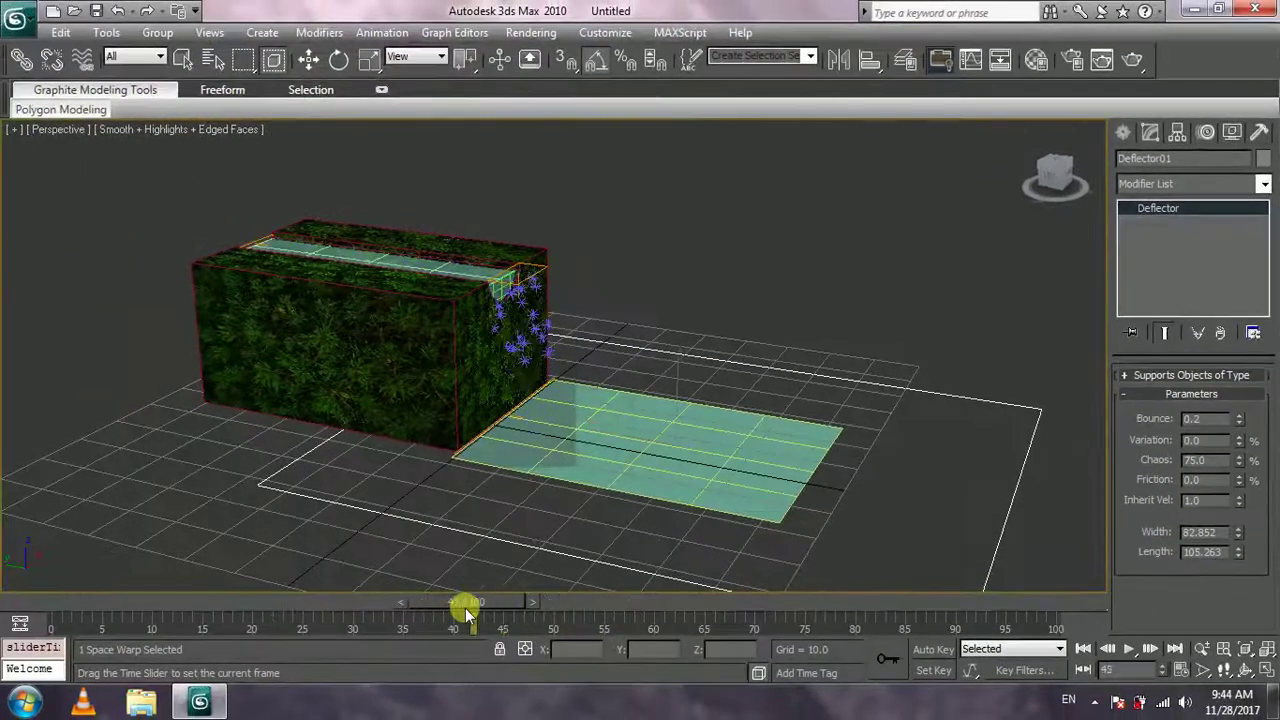
drag(465, 608, 706, 608)
alt+middle_drag(530, 525, 557, 494)
drag(706, 625, 903, 611)
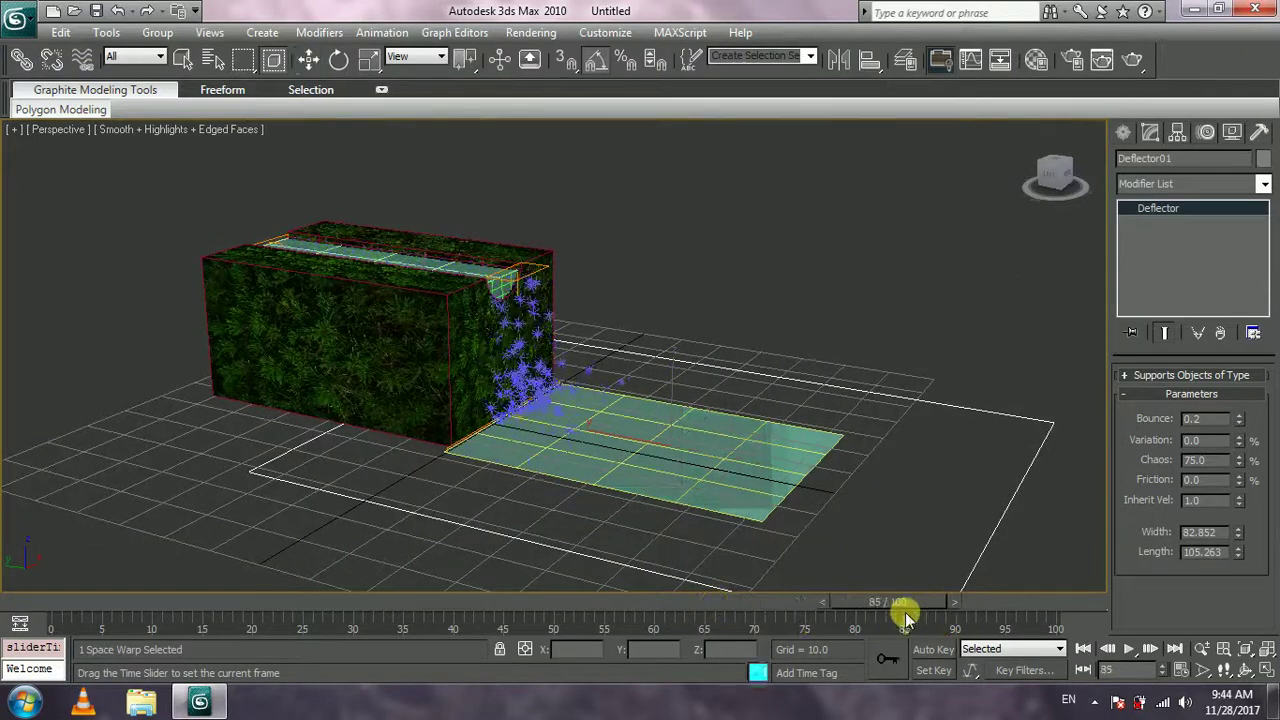
Advance the animation to frame 92 and render the perspective view to check the water particles
alt+middle_drag(694, 509, 709, 474)
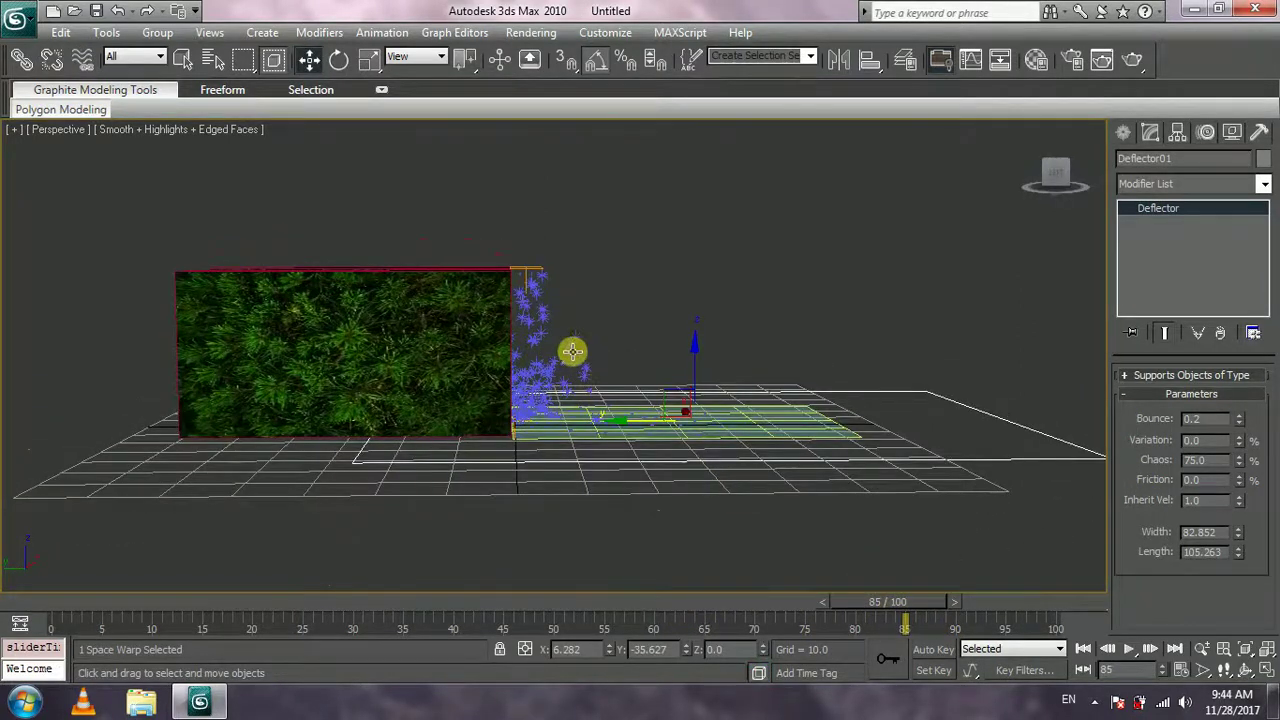
mouse_move(557, 360)
alt+middle_down()
mouse_move(611, 451)
mouse_move(529, 466)
mouse_move(443, 437)
mouse_move(620, 486)
alt+middle_up()
mouse_move(906, 606)
mouse_down()
mouse_move(553, 598)
mouse_move(975, 601)
mouse_up()
key(w)
scroll(646, 405, up, 6)
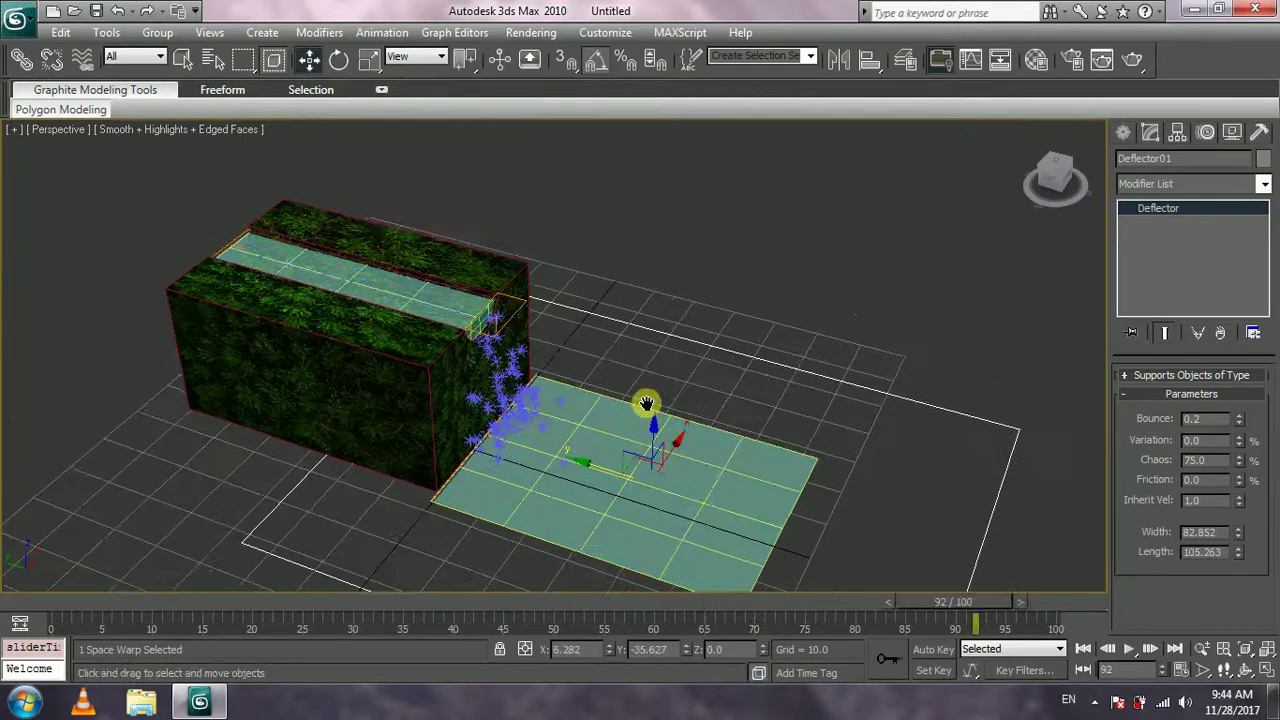
scroll(646, 404, down, 5)
key(shift+q)
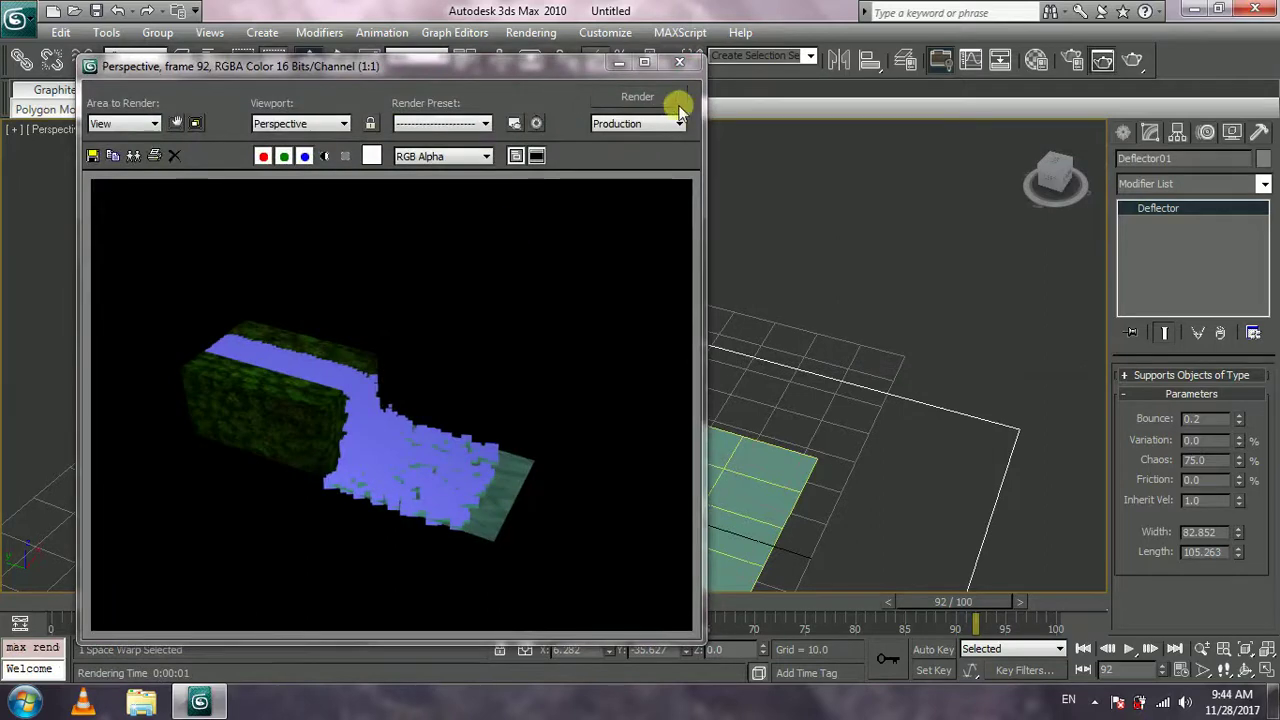
click(679, 62)
Render the perspective view at frame 100 to check how far the water has spread
drag(963, 603, 1090, 617)
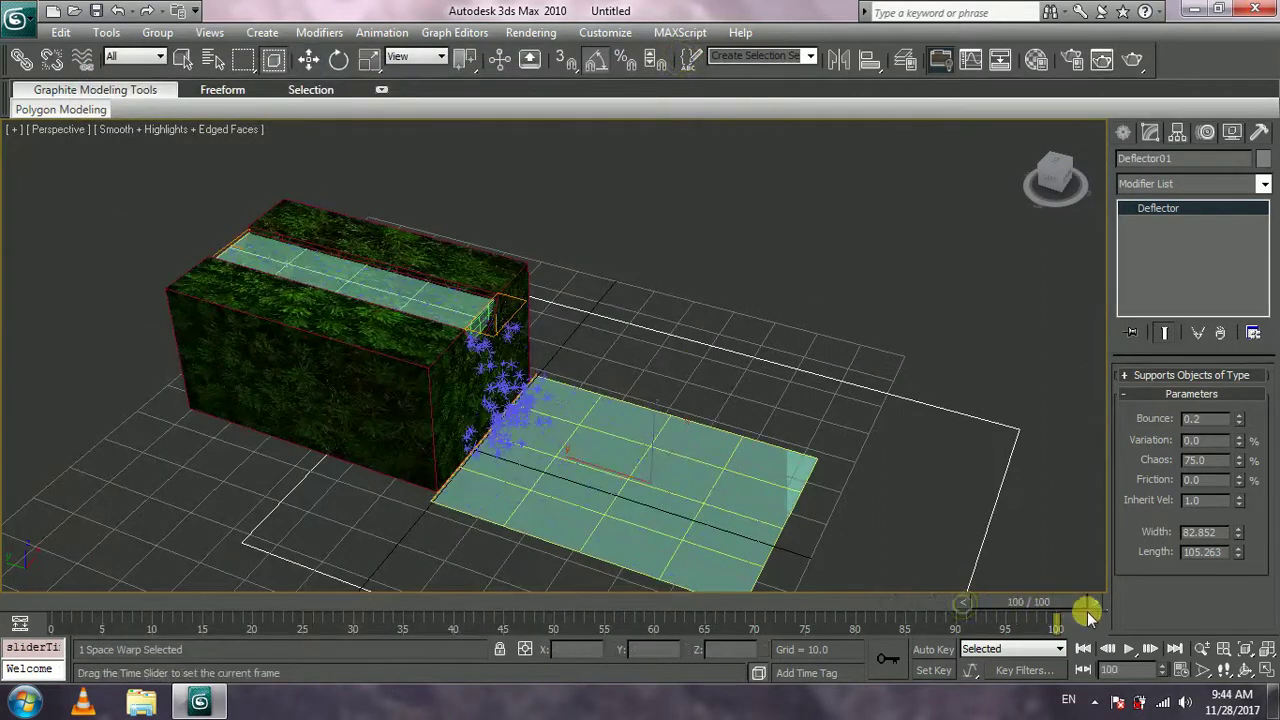
key(shift+q)
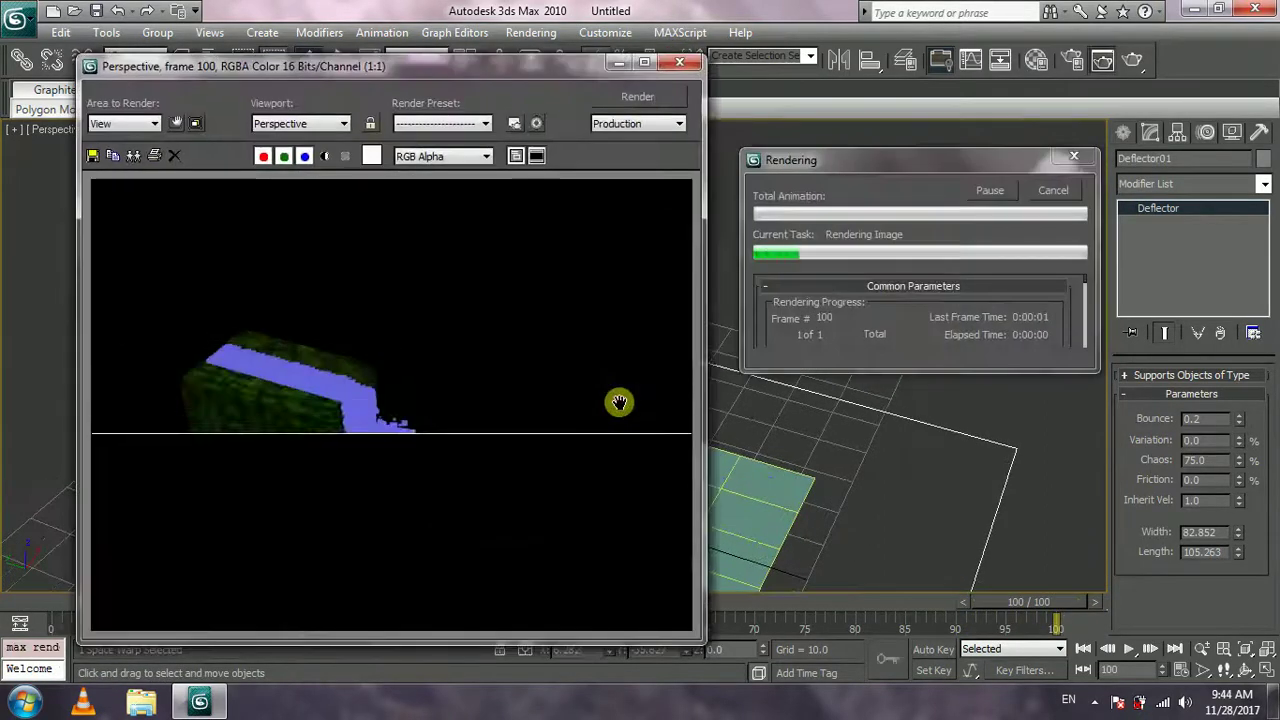
click(685, 64)
Assign the green water material 01 - Default to the upper spray, the snow waterfall and the lower spray together
alt+middle_drag(543, 409, 557, 403)
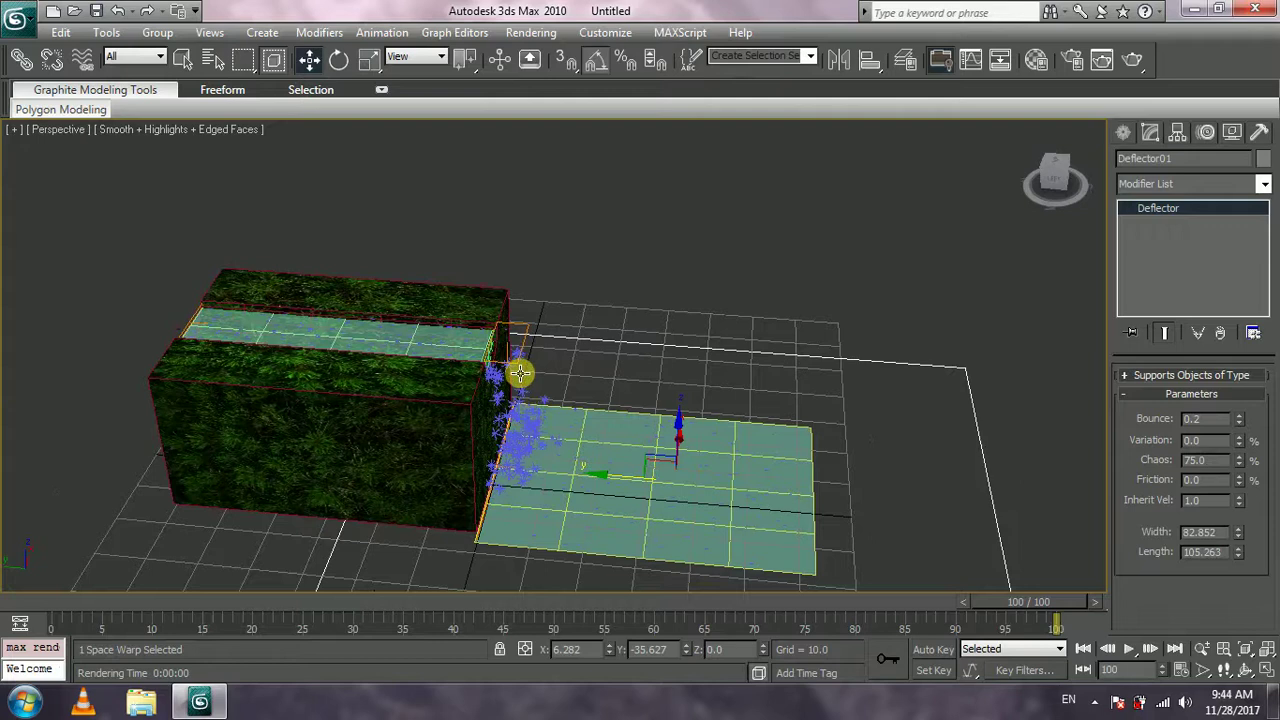
middle_drag(586, 237, 579, 230)
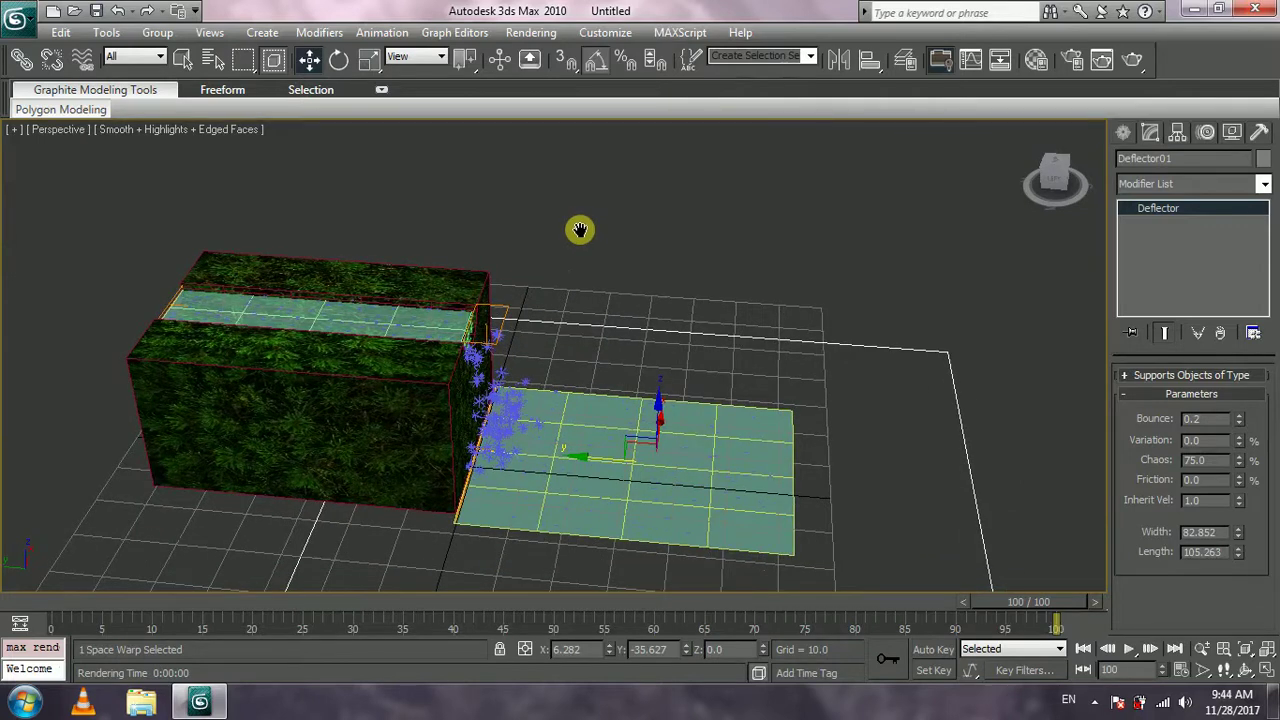
key(m)
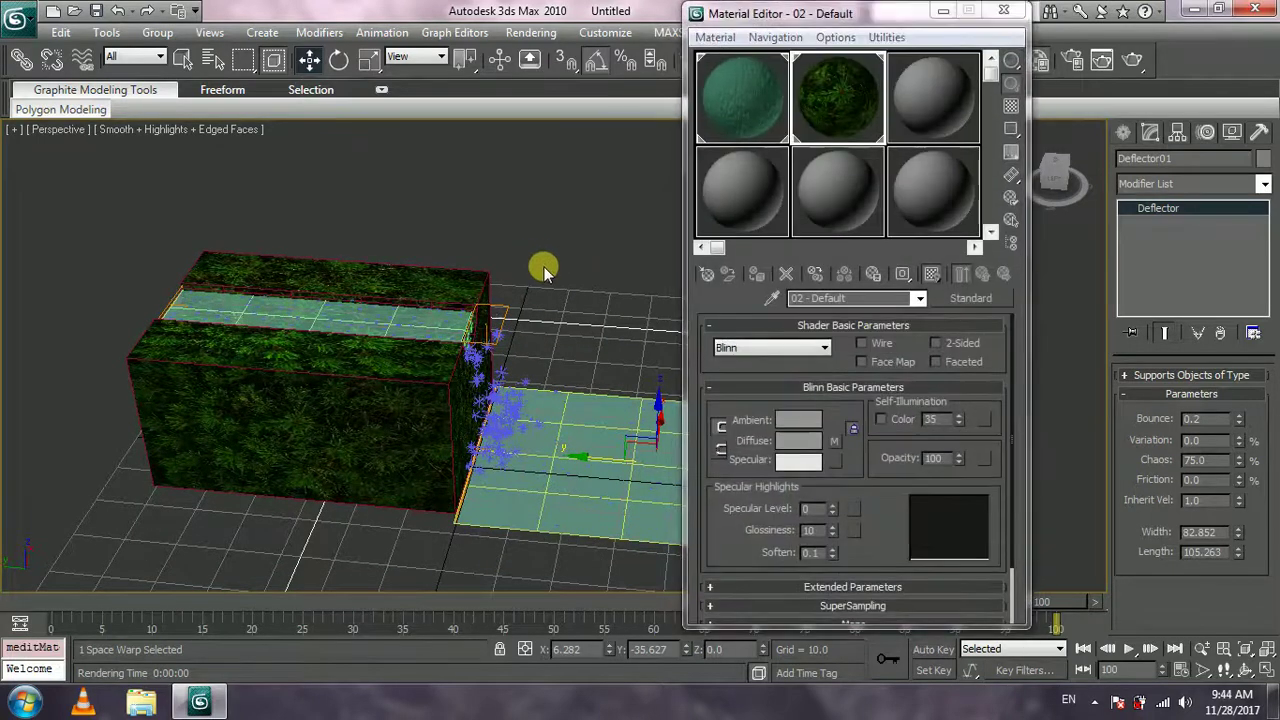
middle_drag(543, 263, 572, 266)
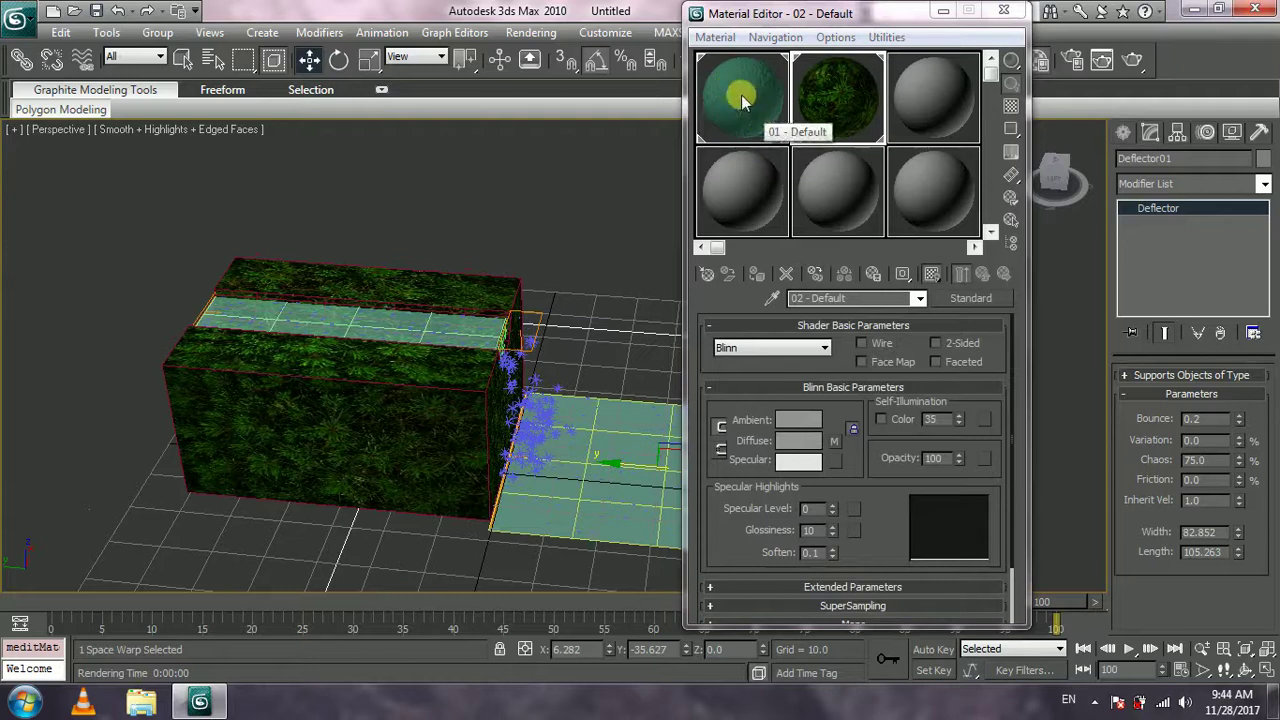
click(750, 90)
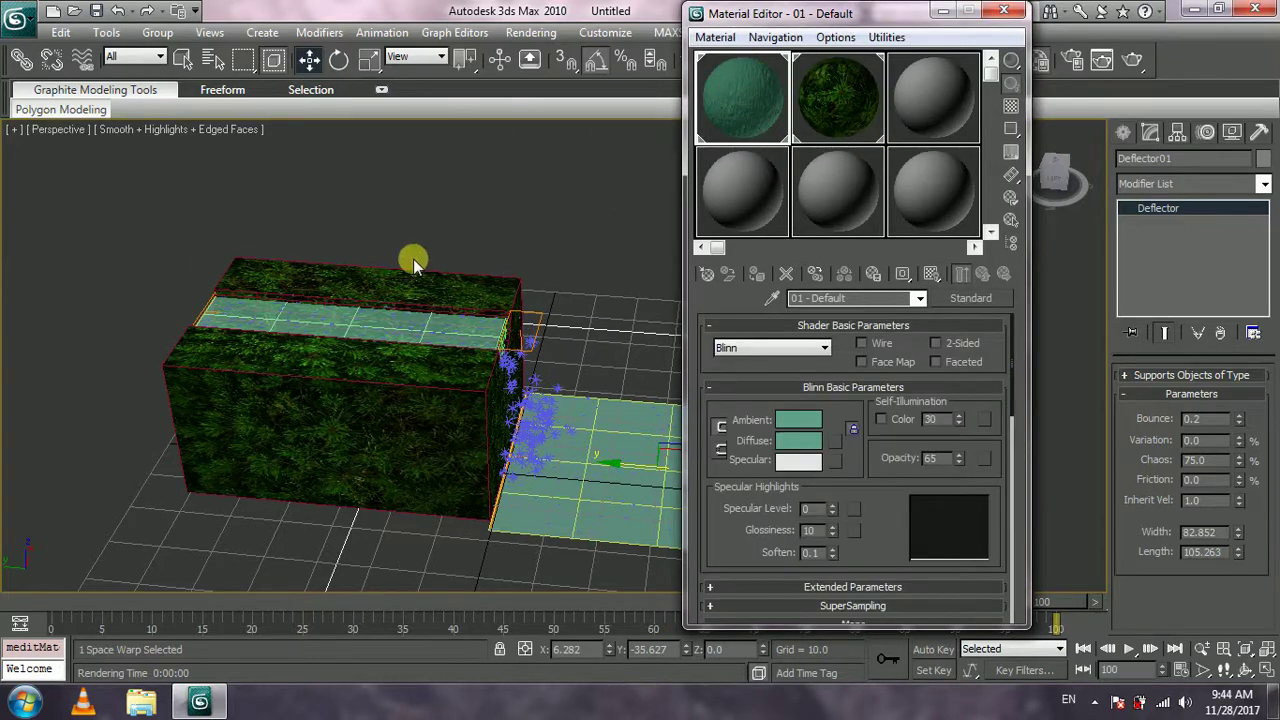
click(205, 303)
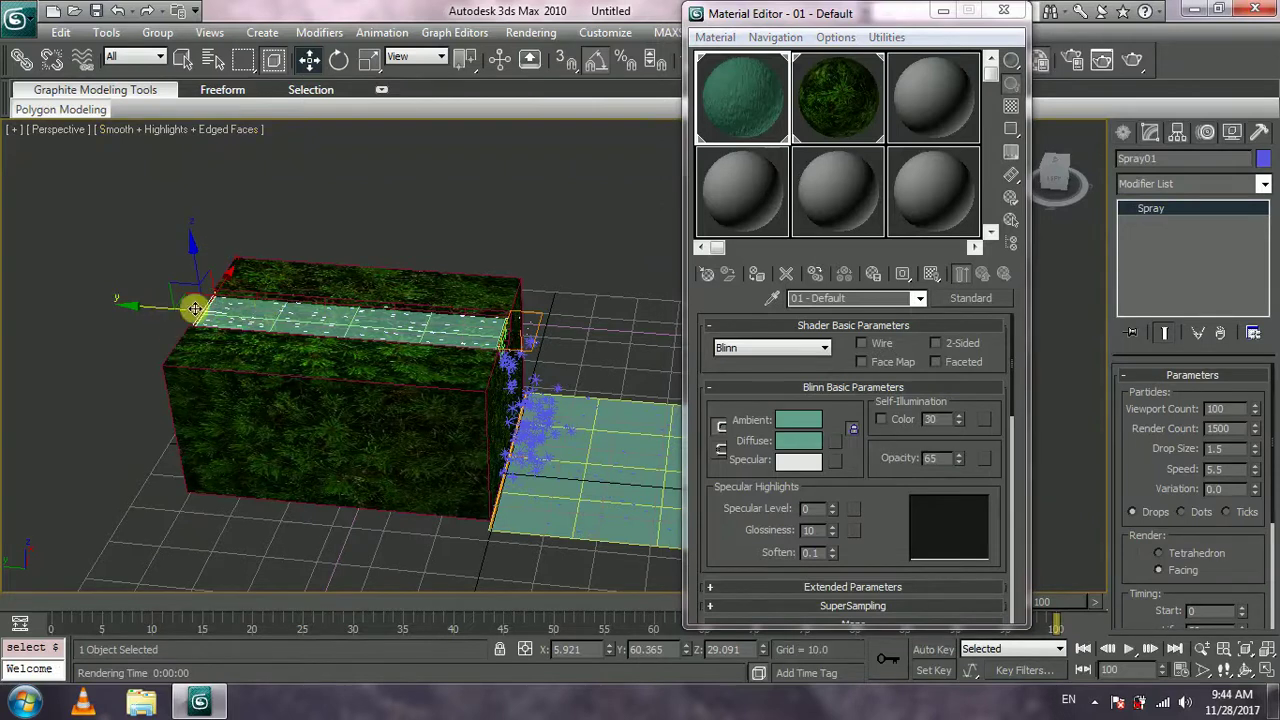
ctrl+click(540, 317)
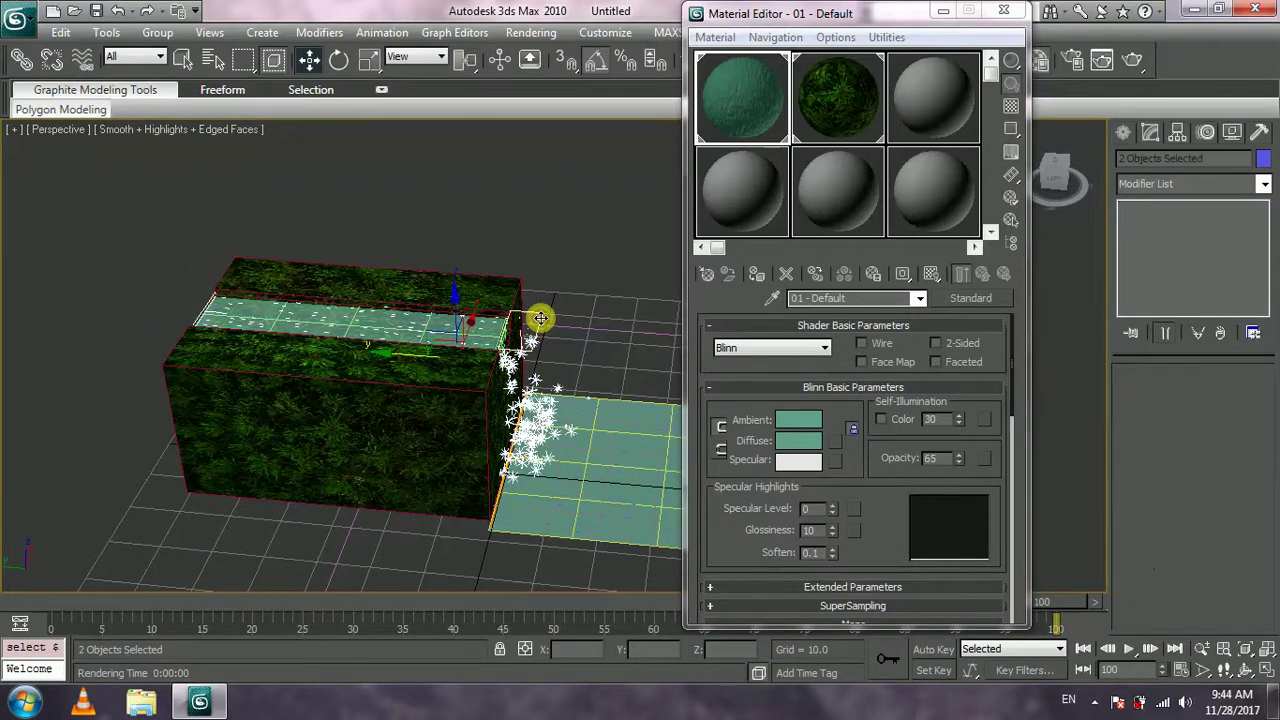
scroll(568, 401, up, 6)
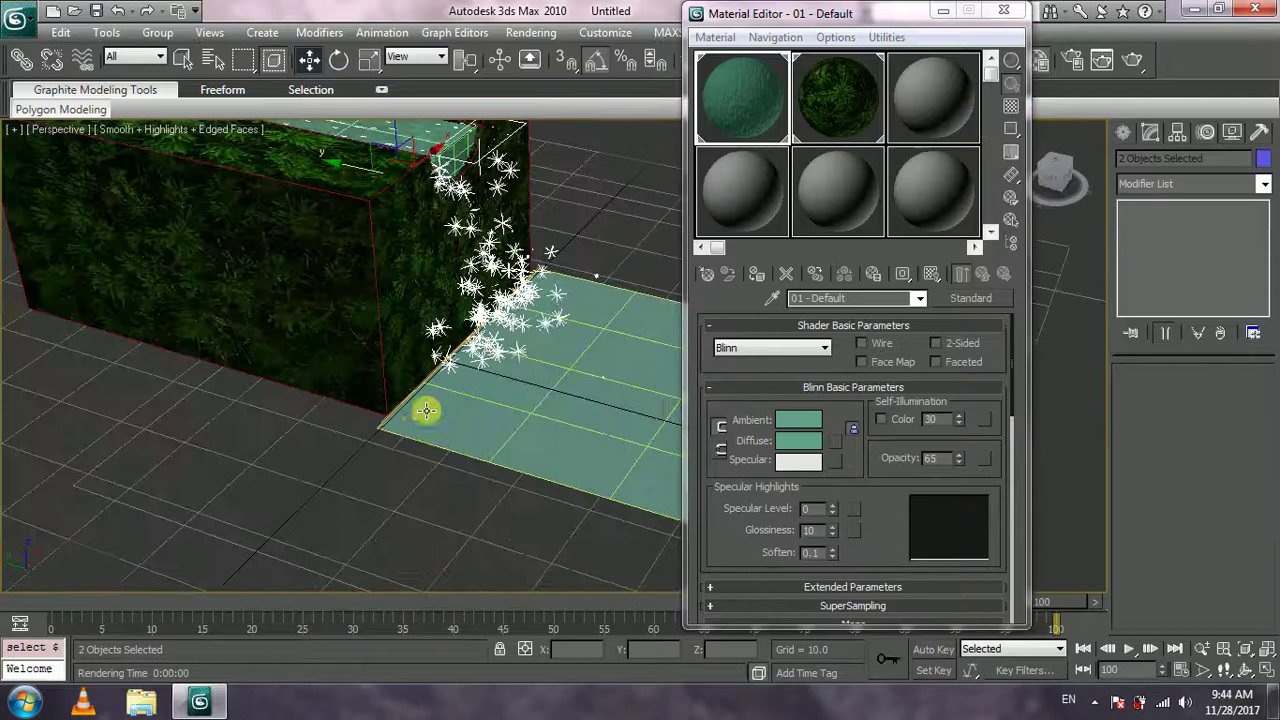
ctrl+click(384, 417)
middle_drag(448, 498, 517, 363)
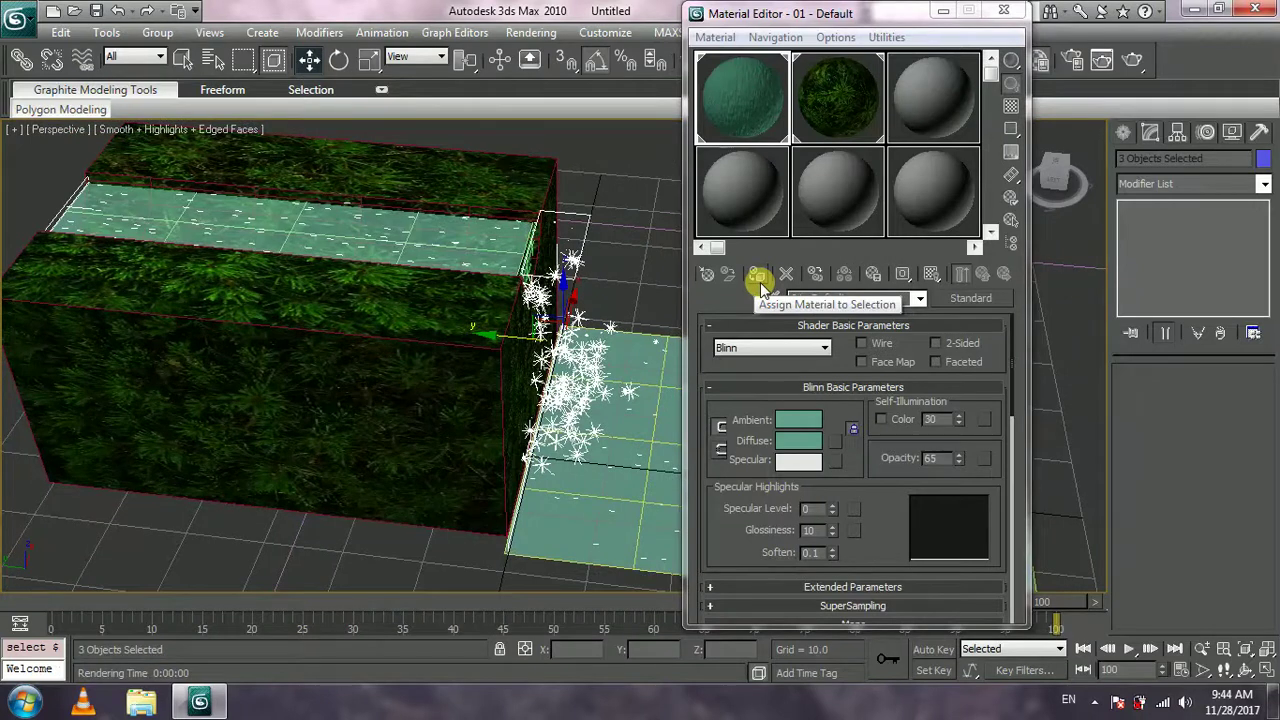
click(760, 282)
middle_drag(530, 330, 484, 350)
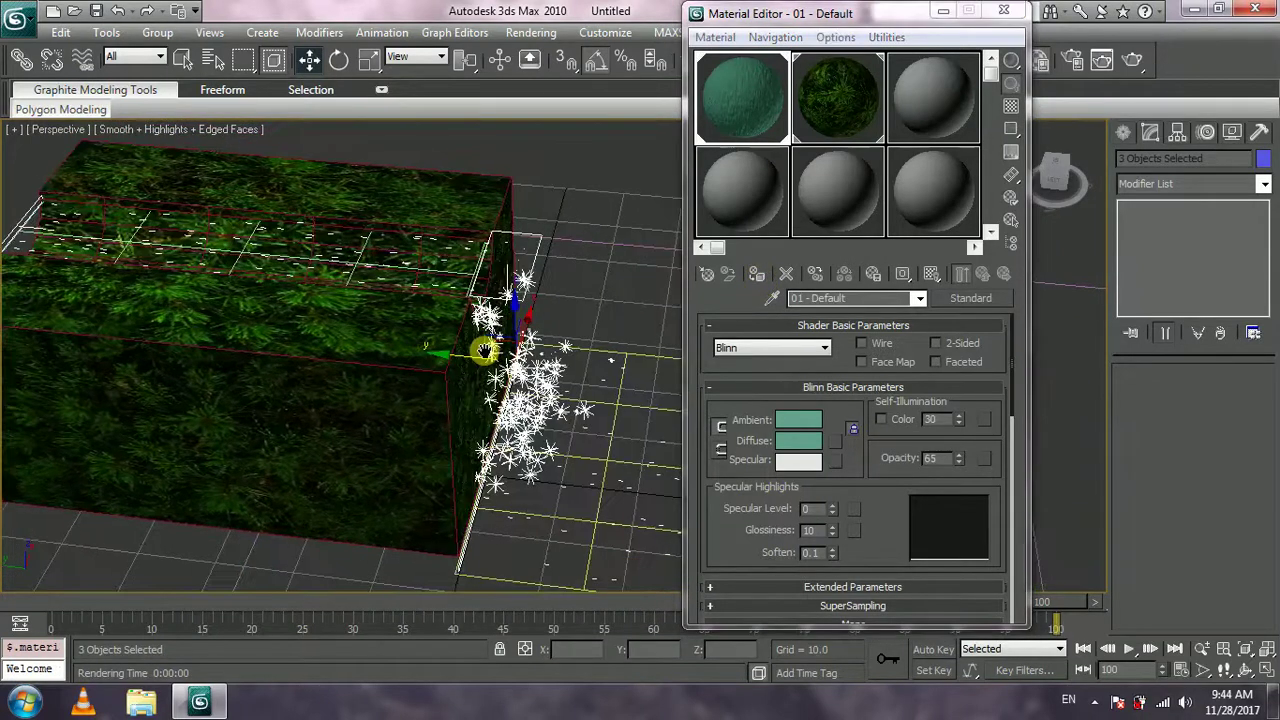
scroll(500, 350, down, 6)
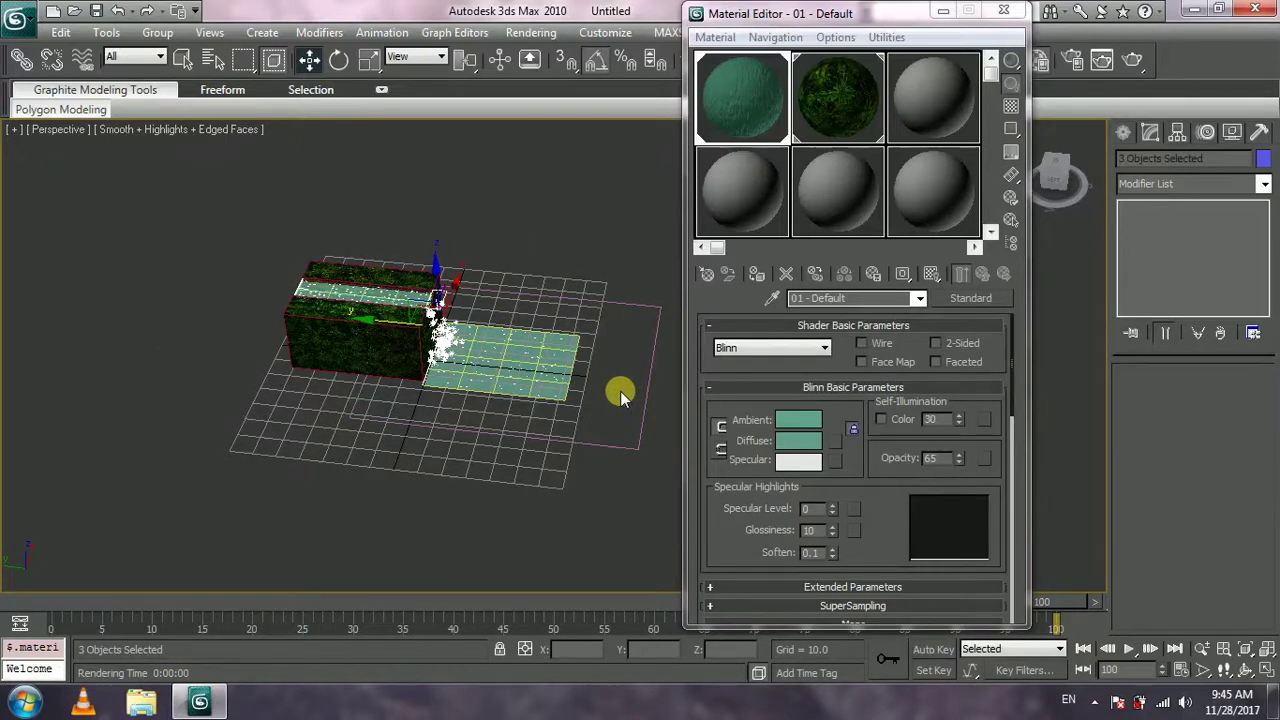
scroll(513, 362, up, 4)
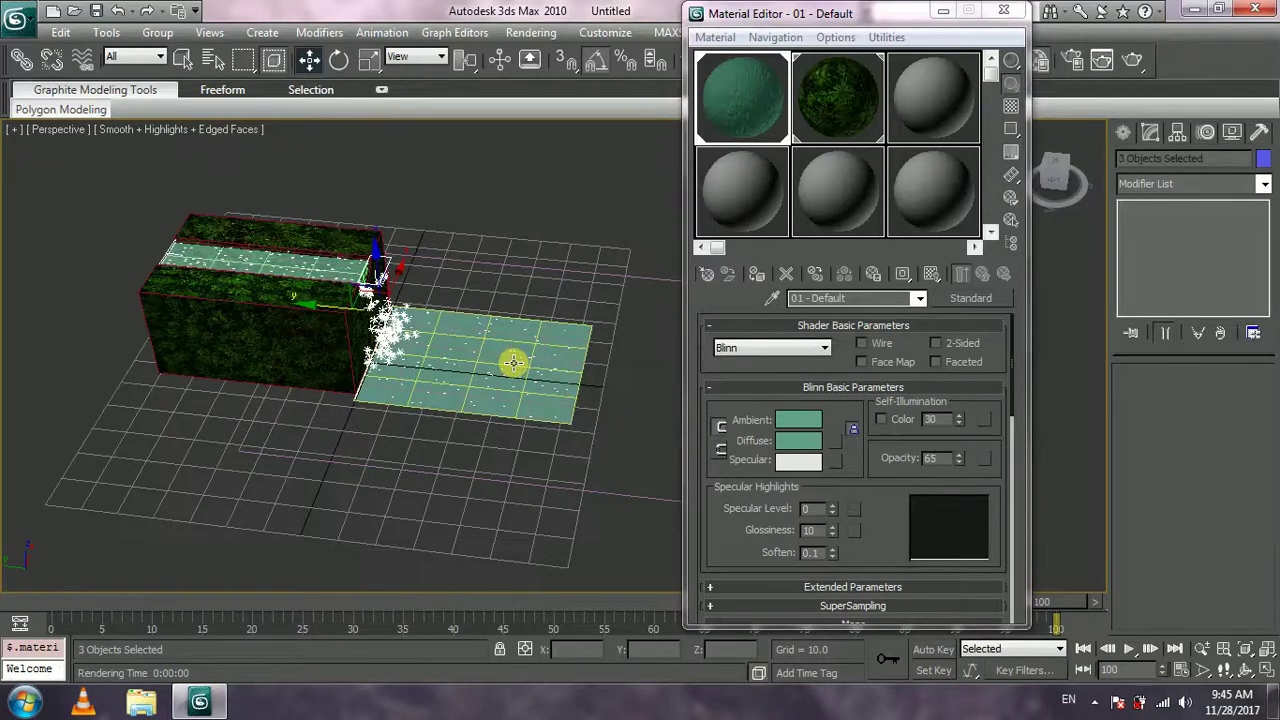
click(995, 12)
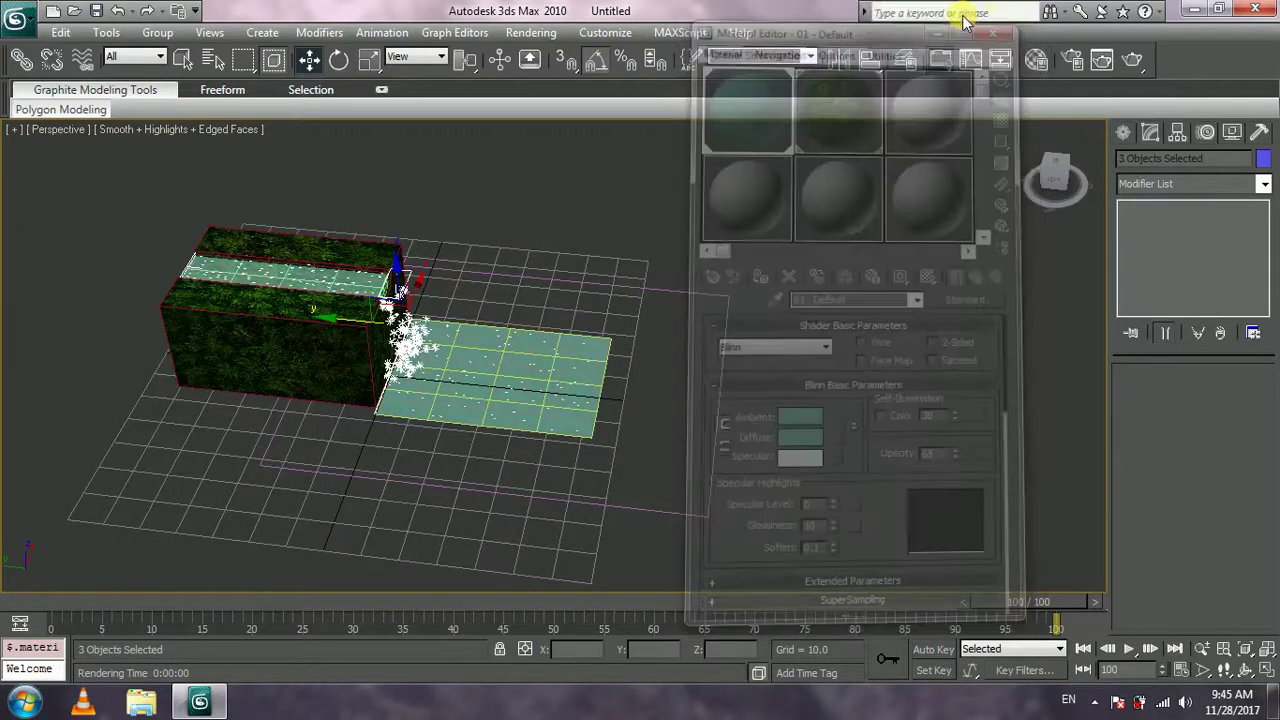
Set the environment background color to pure white (255, 255, 255)
middle_drag(543, 250, 551, 246)
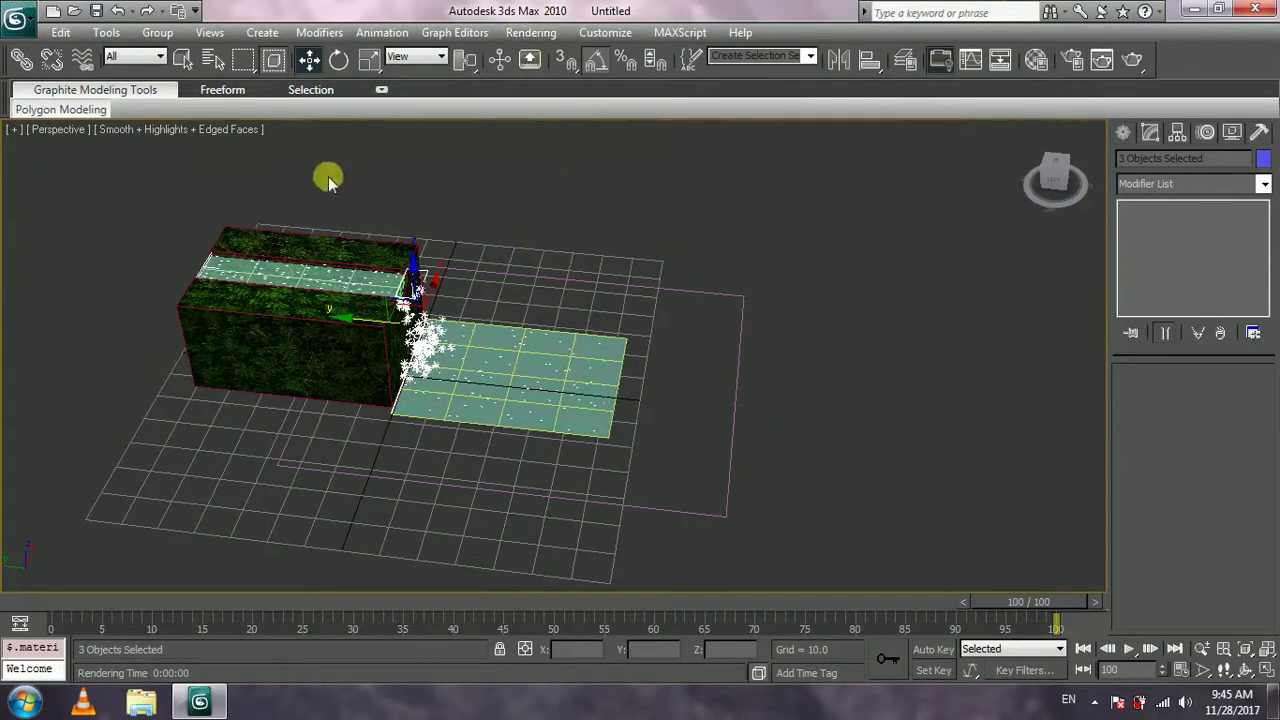
click(531, 32)
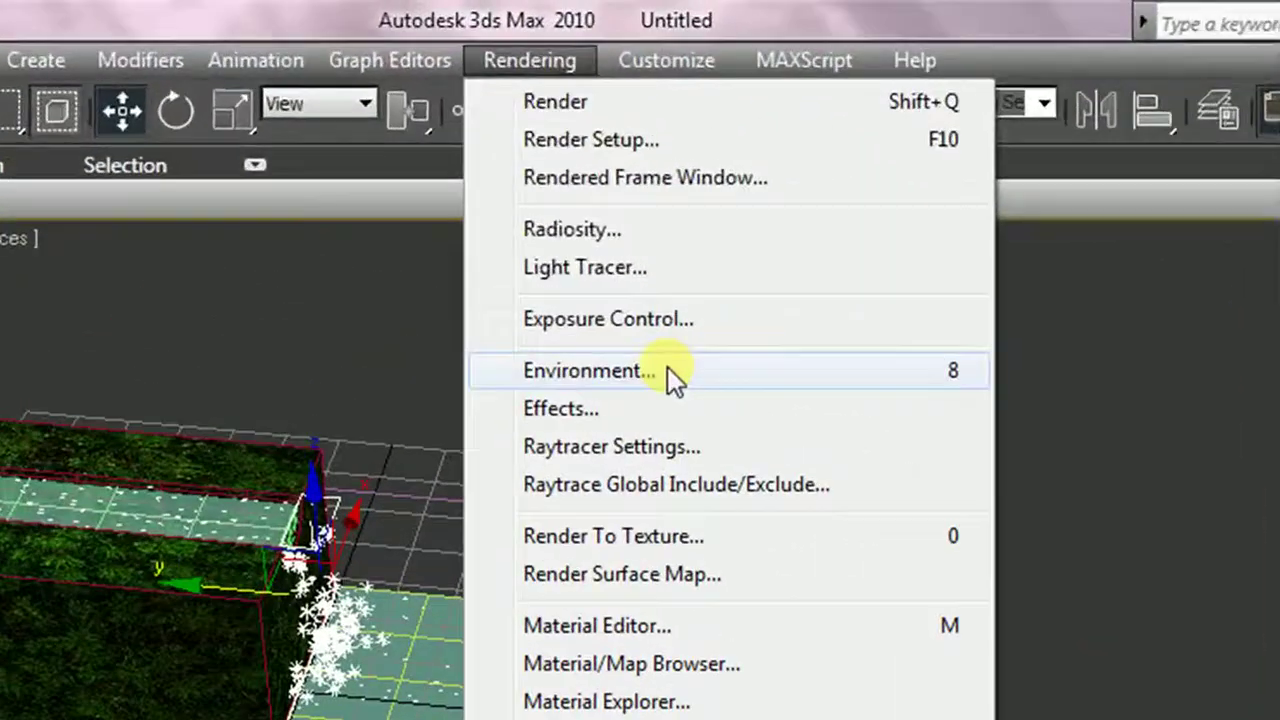
click(580, 201)
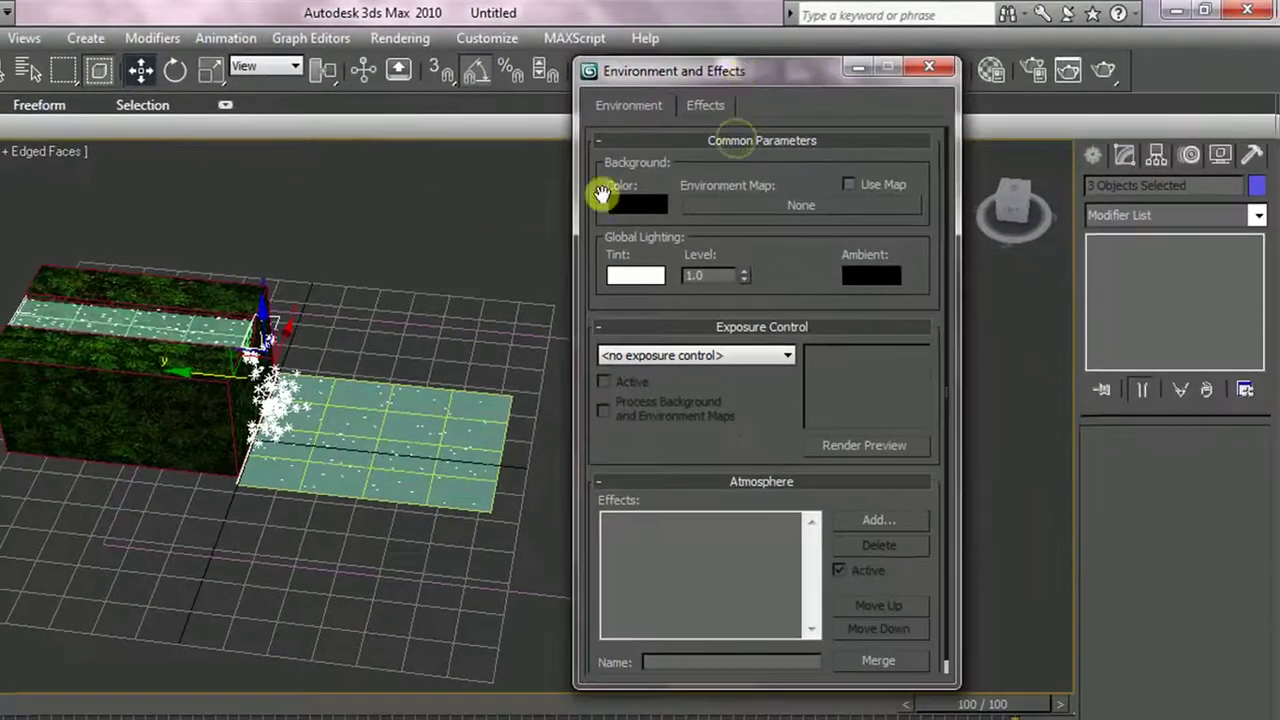
click(605, 198)
drag(521, 272, 533, 425)
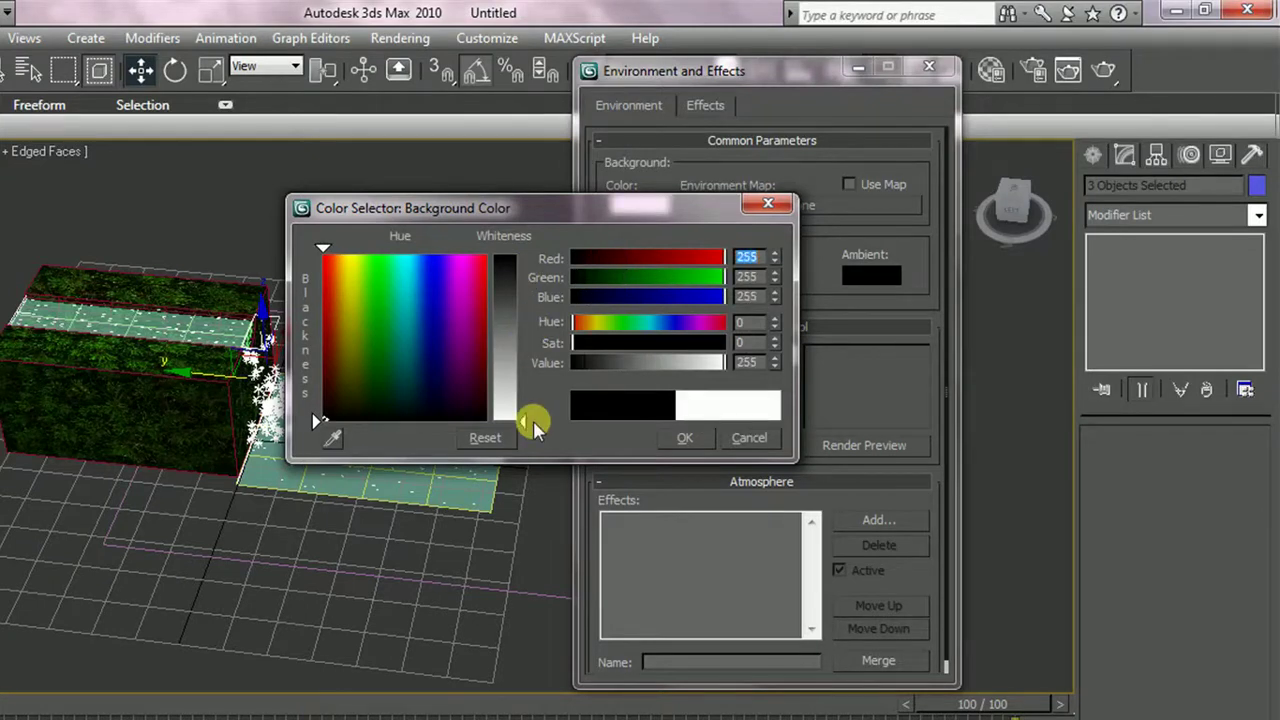
click(677, 441)
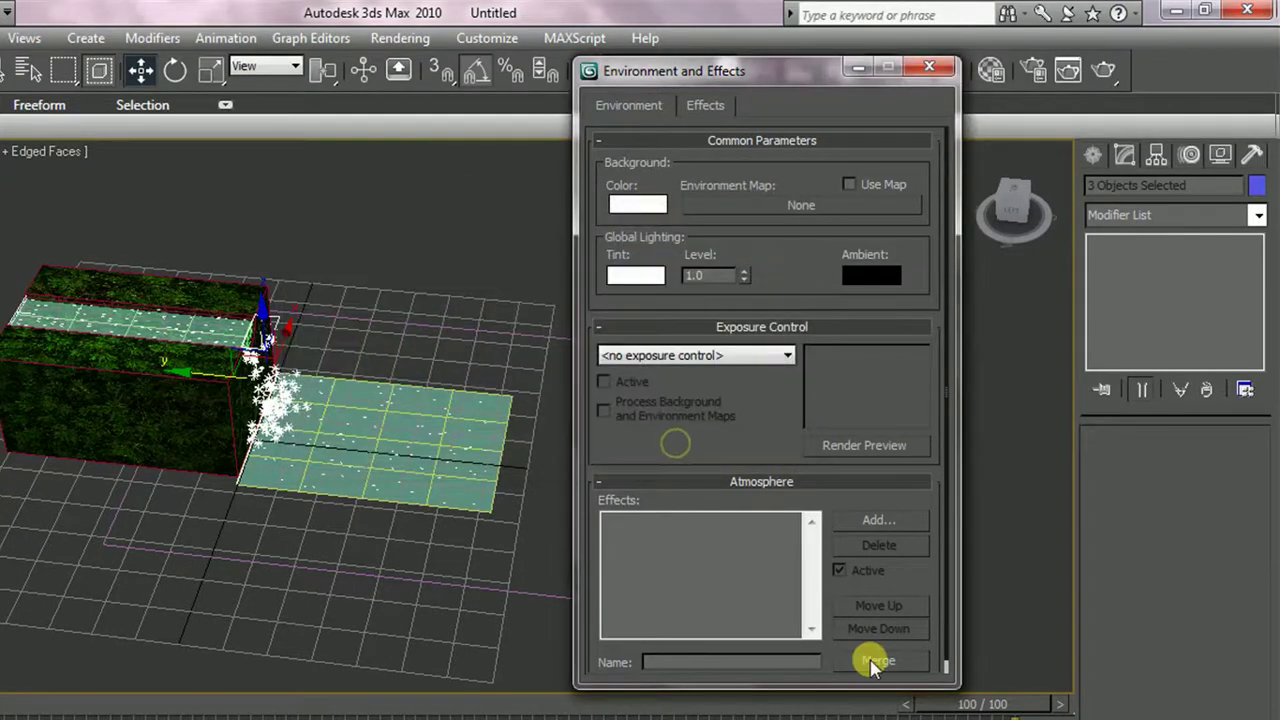
click(928, 68)
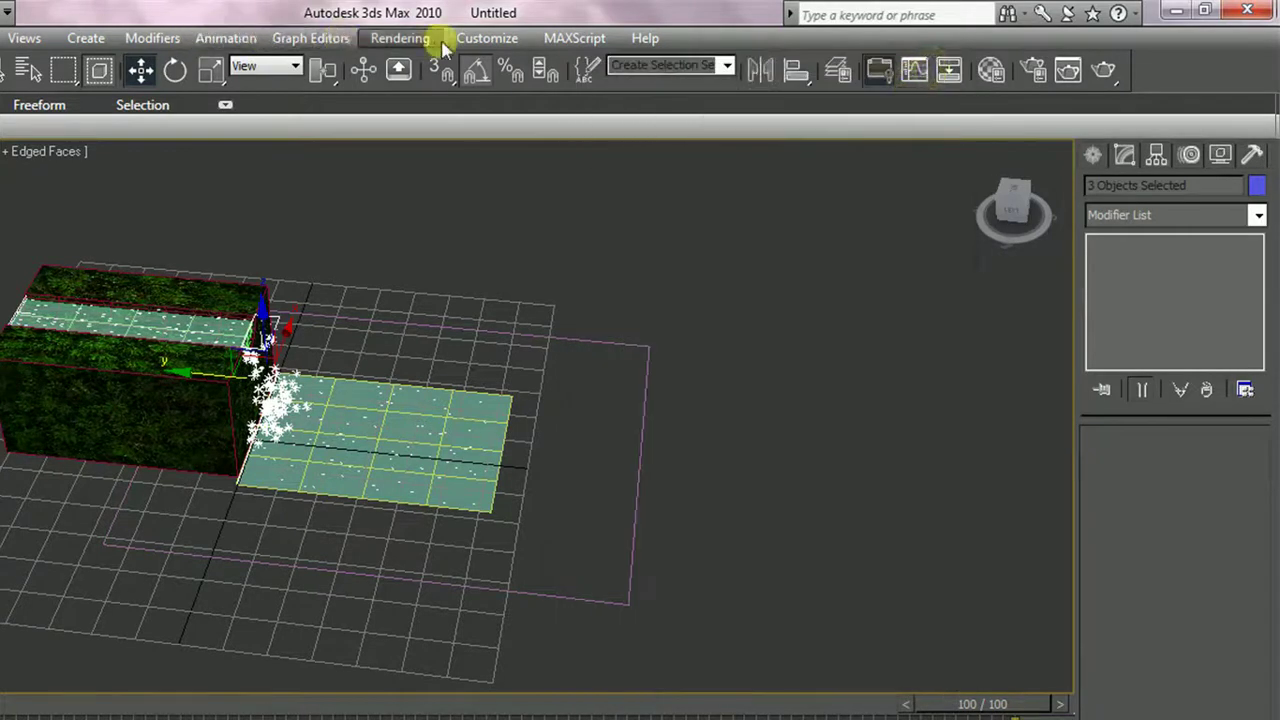
Inspect the waterfall and lower plane up close, and rewind the animation to frame 0
alt+middle_drag(337, 357, 282, 392)
scroll(283, 393, up, 8)
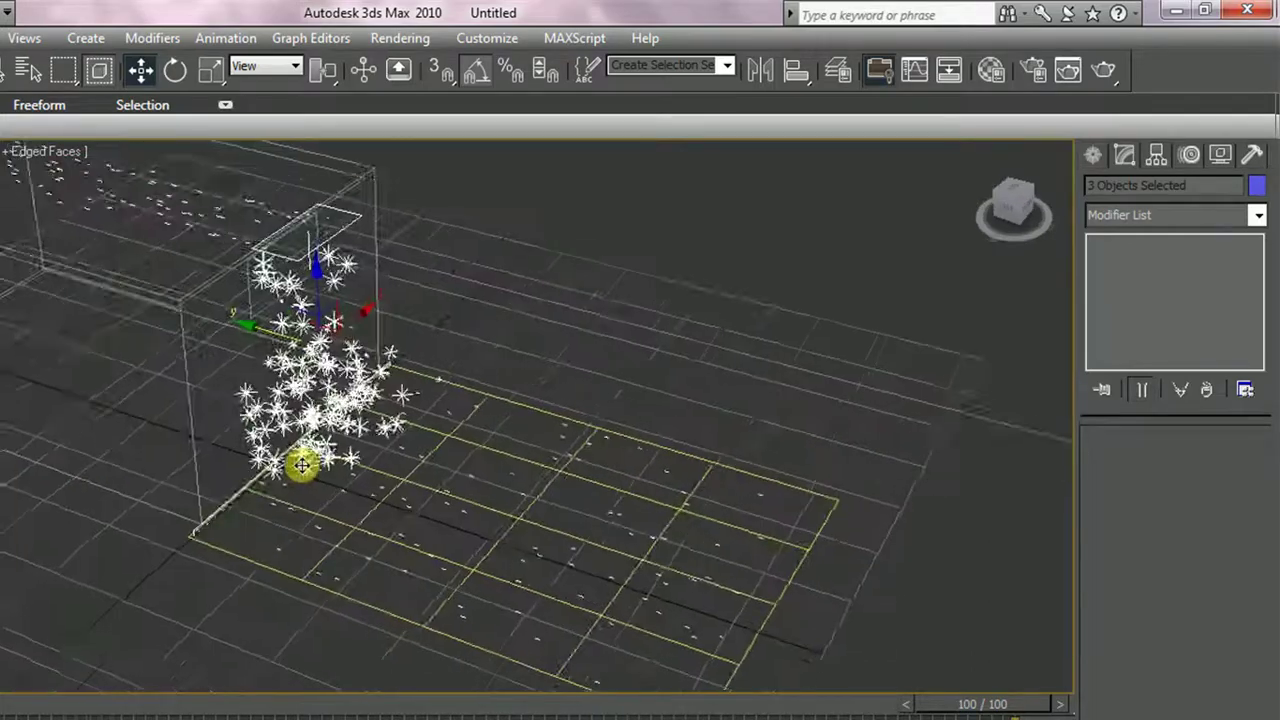
middle_drag(301, 456, 348, 492)
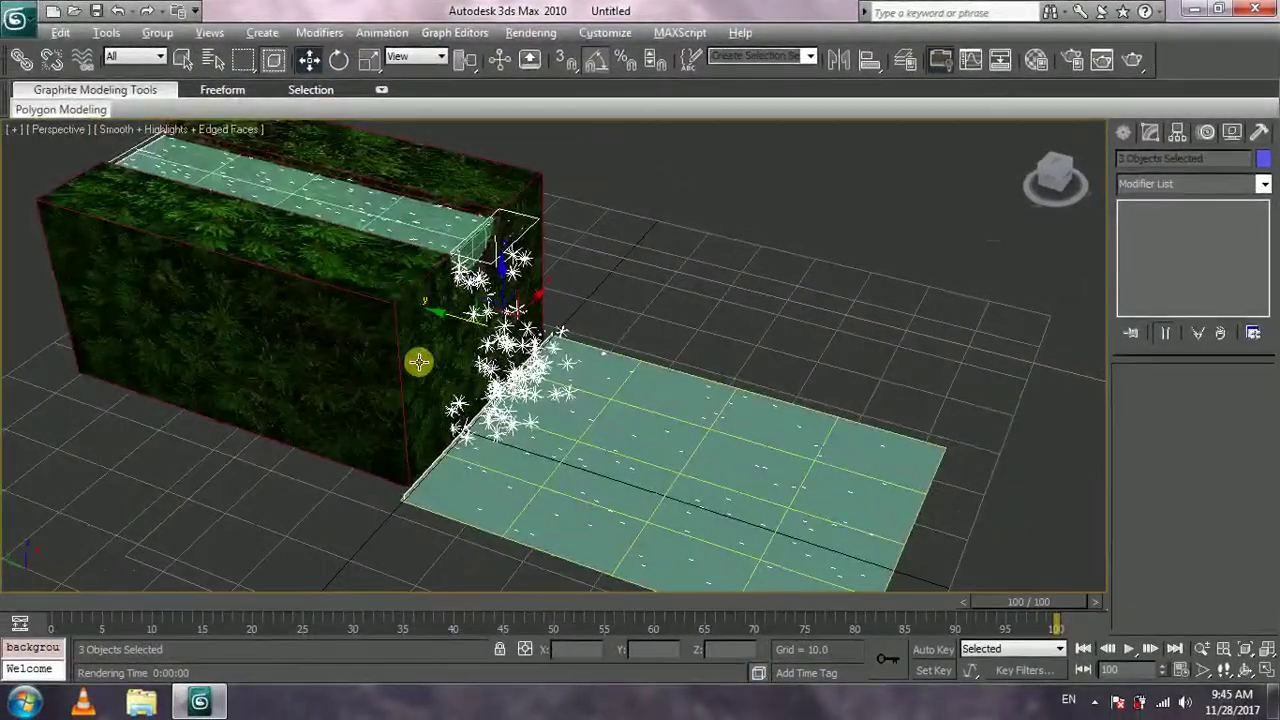
alt+middle_drag(267, 425, 286, 446)
alt+middle_drag(434, 381, 417, 375)
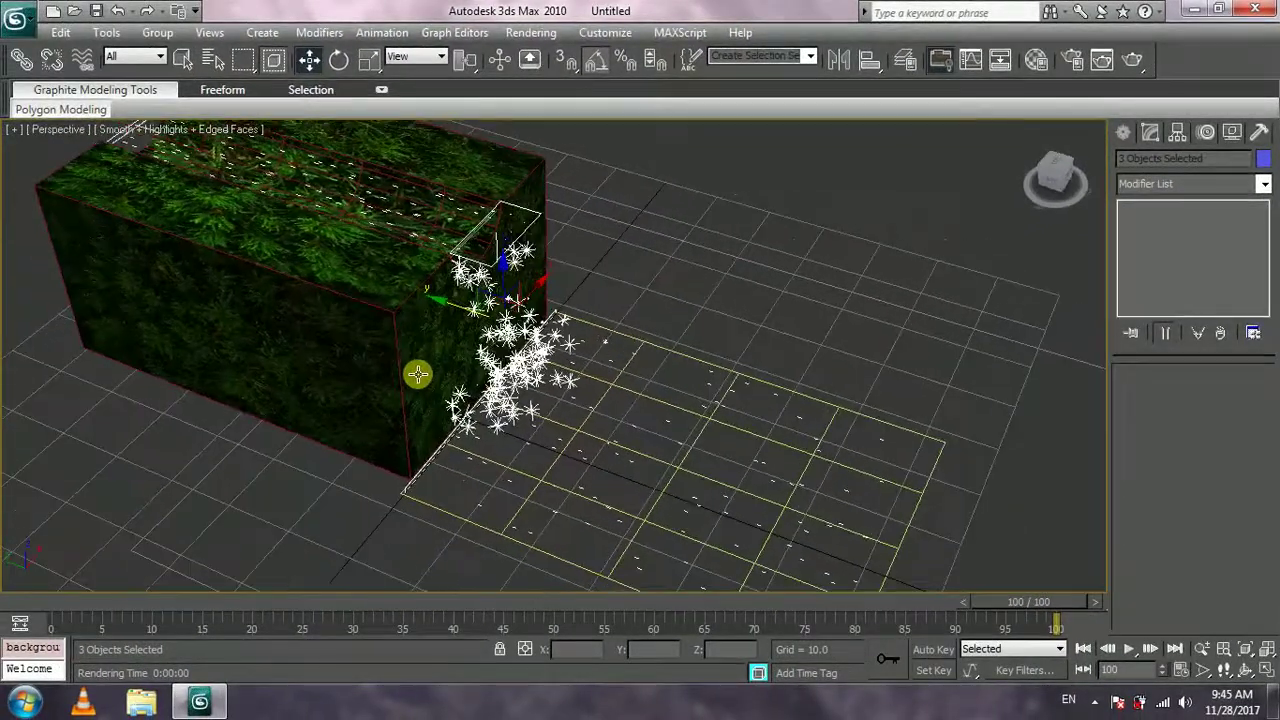
middle_drag(455, 333, 435, 335)
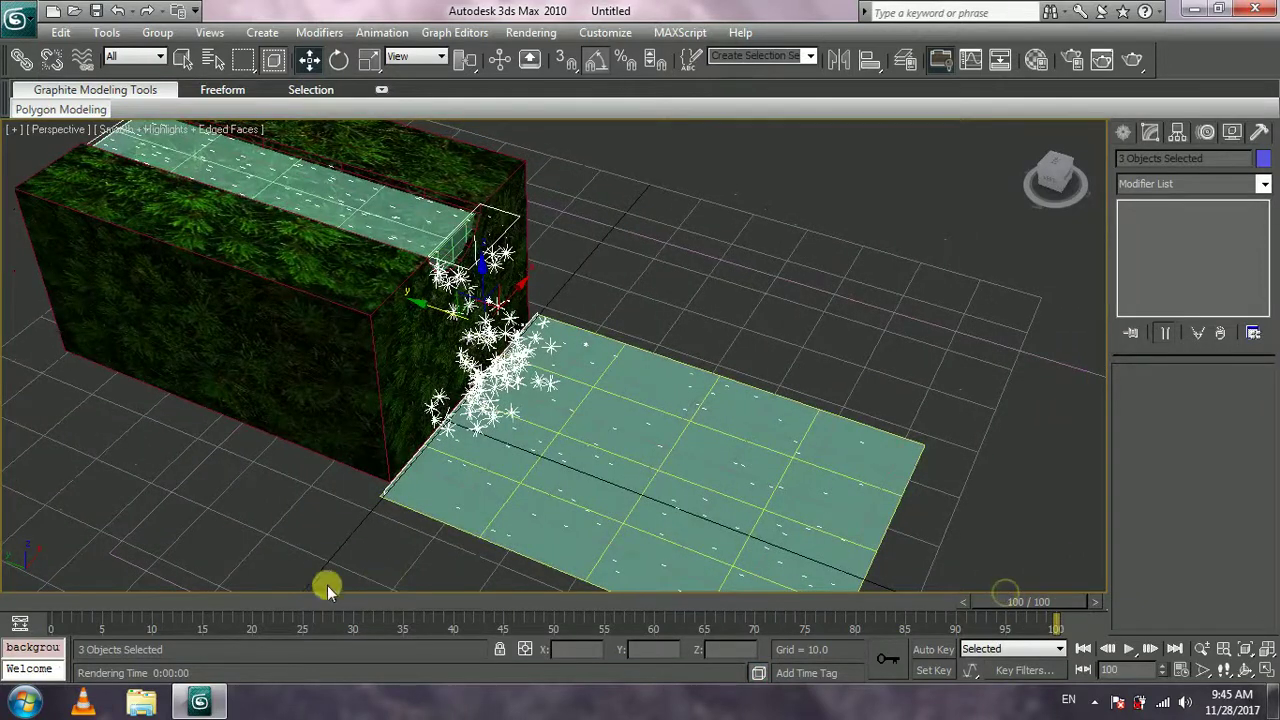
drag(1058, 589, 46, 603)
scroll(214, 457, up, 4)
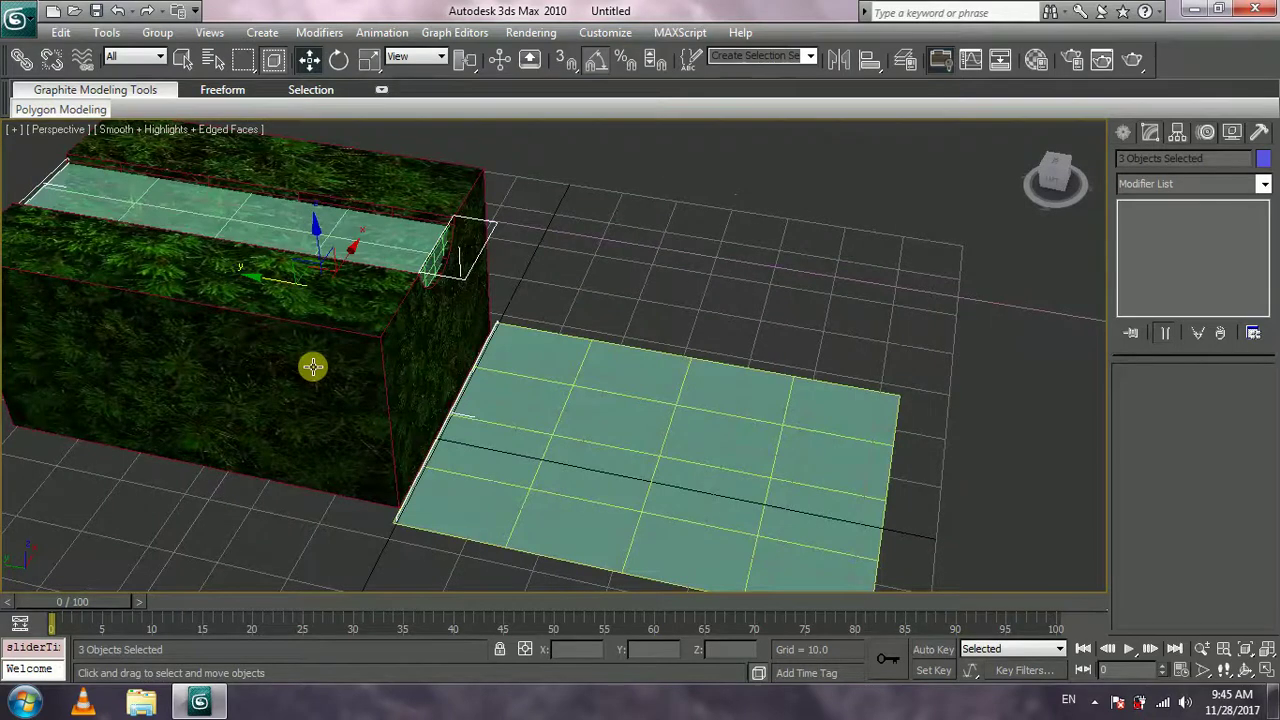
middle_drag(311, 363, 344, 367)
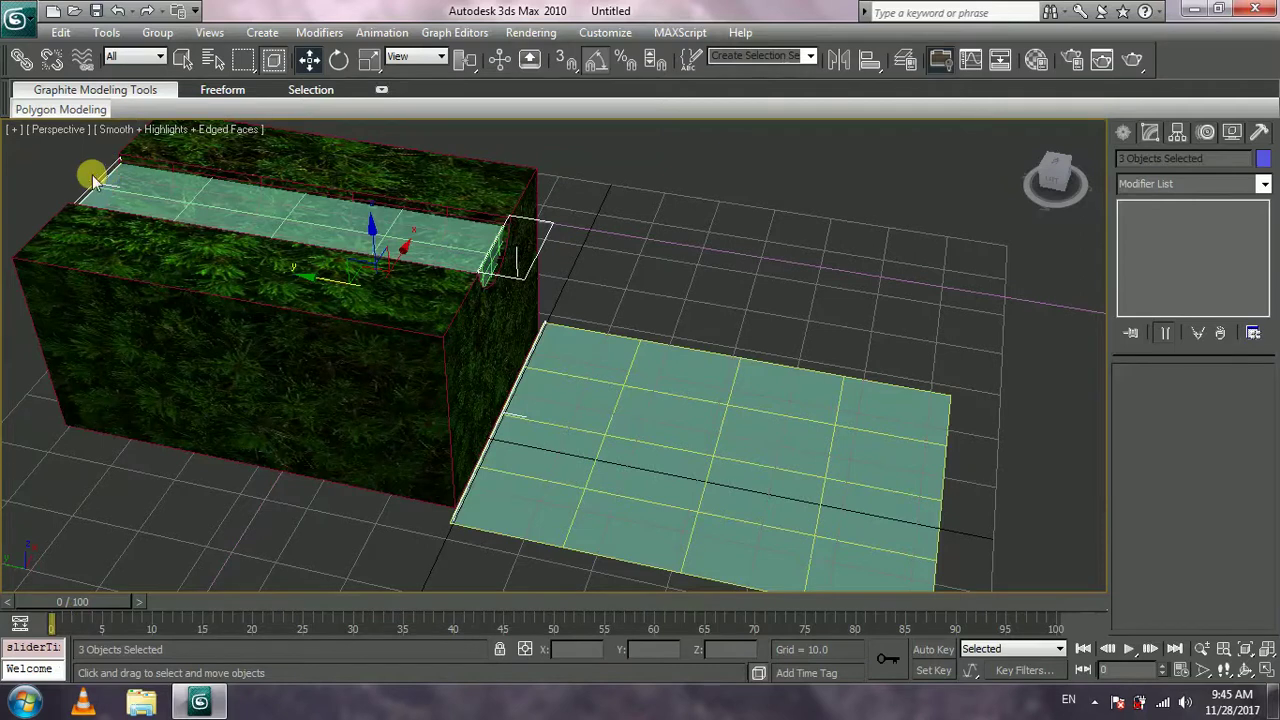
Scrub from frame 0 through frames 30 and 35 to about 49 to check when each water flow starts
drag(75, 603, 333, 598)
key(w)
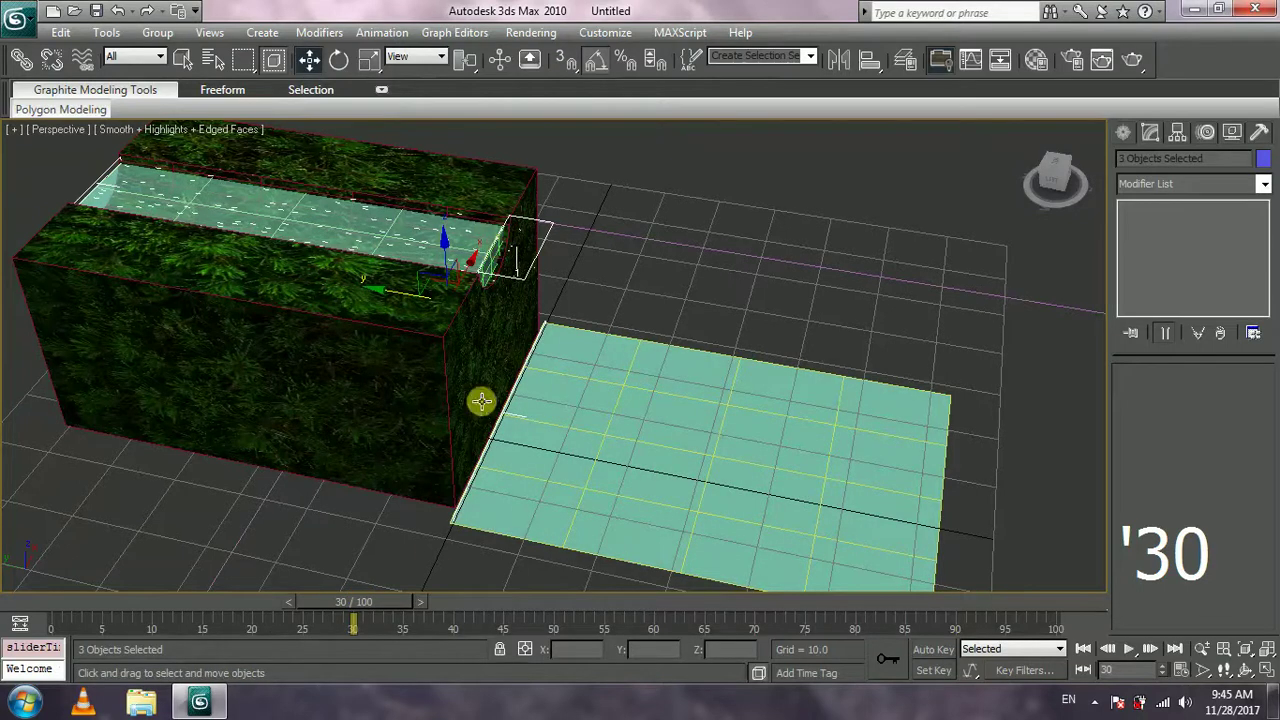
drag(379, 600, 407, 605)
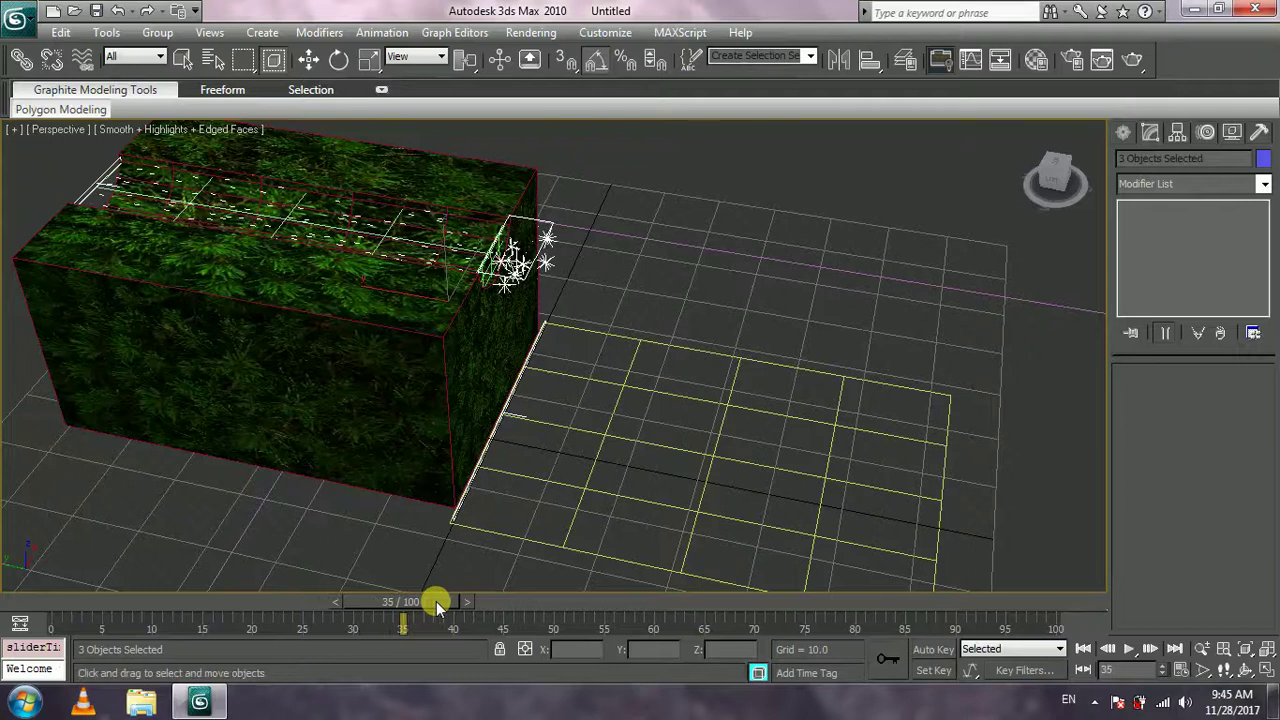
mouse_move(380, 600)
mouse_down()
mouse_move(345, 605)
mouse_move(531, 617)
mouse_up()
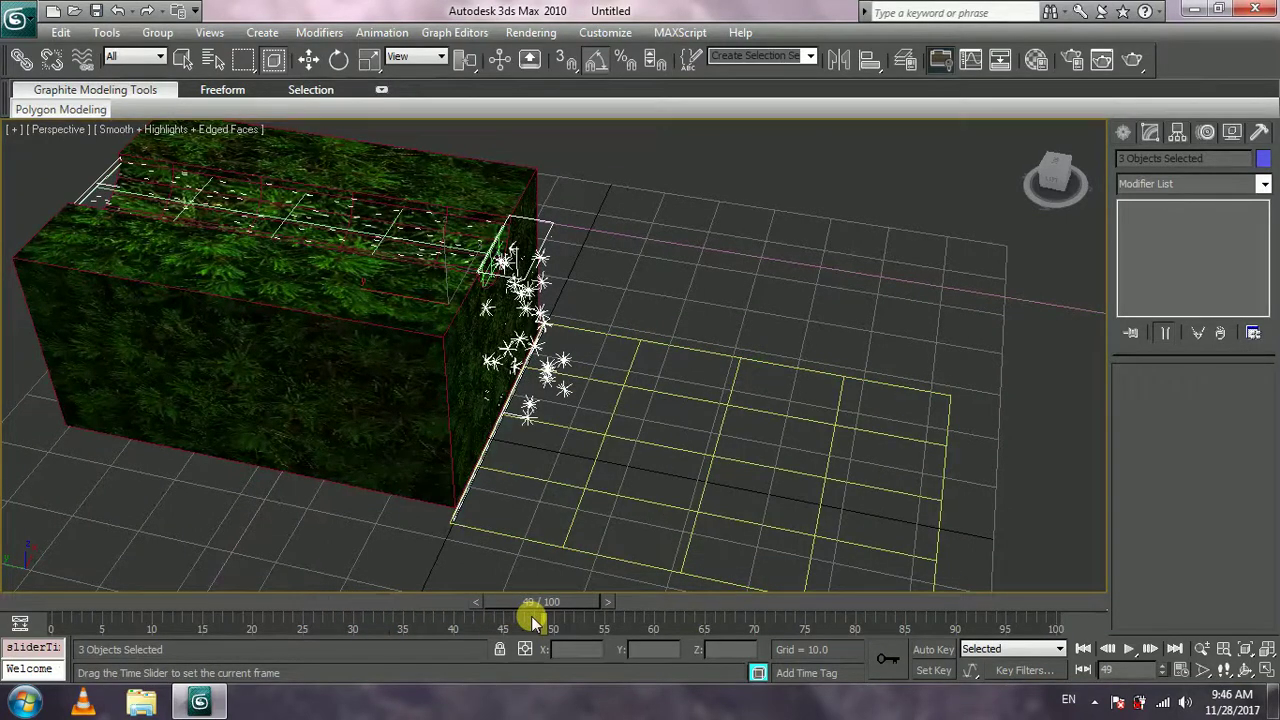
Reset the animation to frame 0 and view the box and both water planes at an angle
alt+middle_drag(514, 526, 491, 471)
mouse_move(577, 600)
mouse_down()
mouse_move(814, 610)
mouse_move(925, 637)
mouse_move(920, 605)
mouse_move(1020, 605)
mouse_move(658, 612)
mouse_move(83, 596)
mouse_move(40, 580)
mouse_up()
key(w)
alt+drag(320, 429, 314, 430)
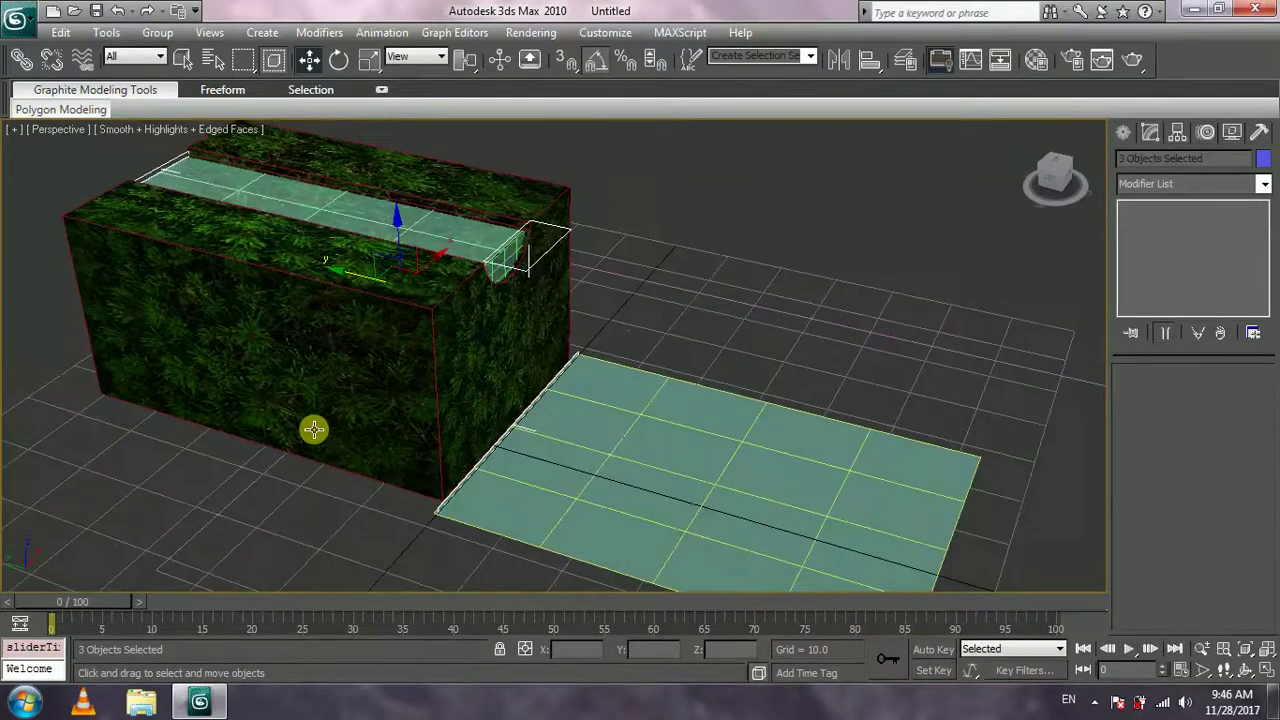
alt+middle_drag(594, 419, 511, 379)
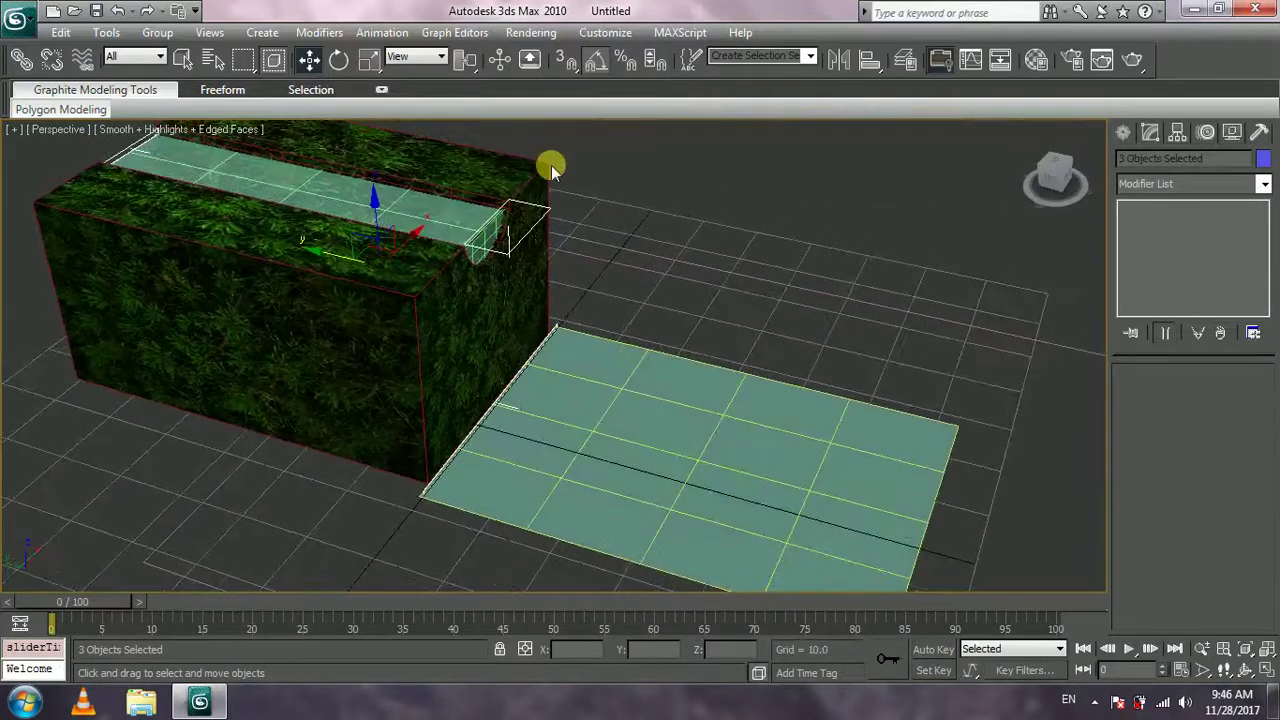
Test-render frame 0 of the Perspective view at the current framing, closer in, and zoomed back out to show the whole scene
middle_drag(551, 167, 586, 229)
key(shift+q)
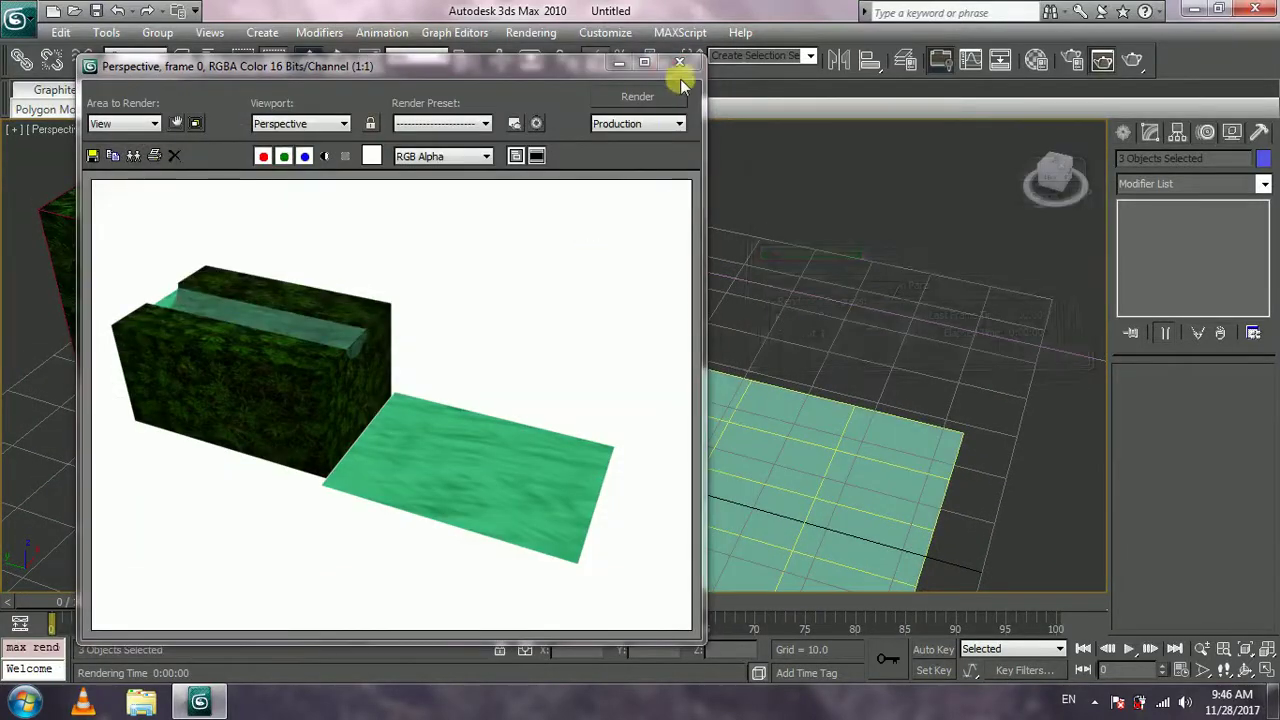
click(679, 63)
scroll(655, 202, up, 2)
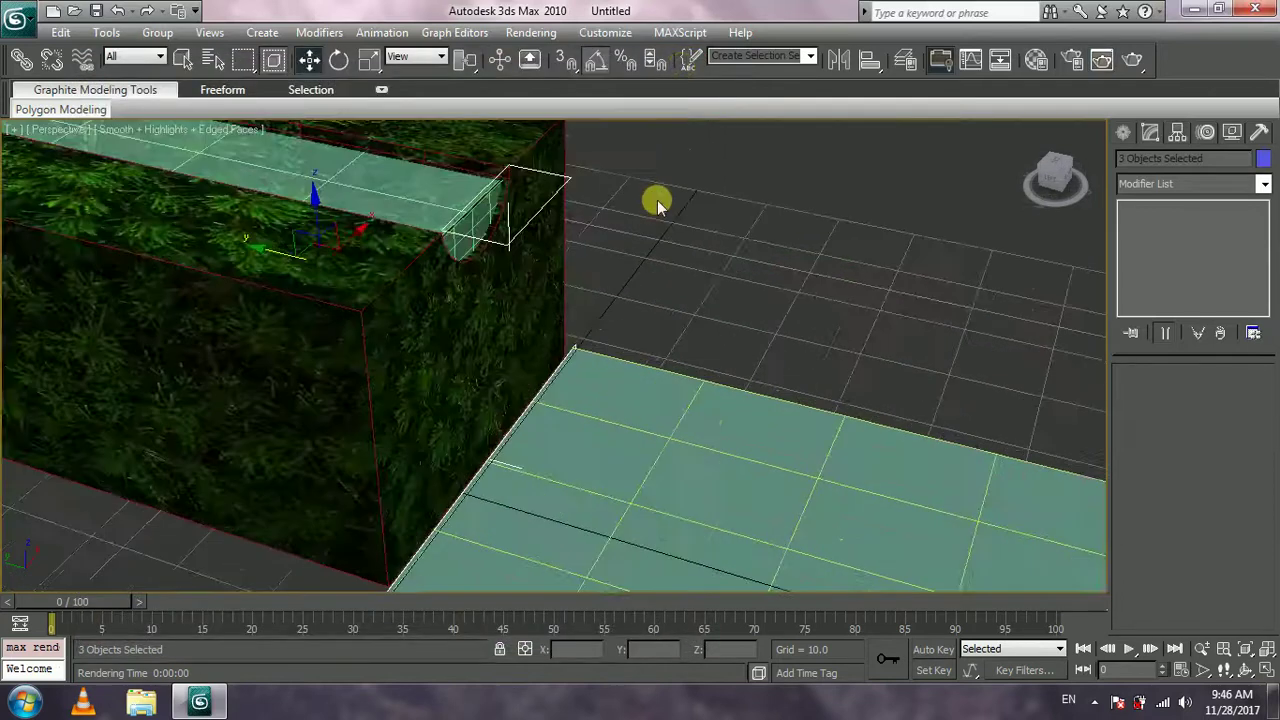
key(shift+q)
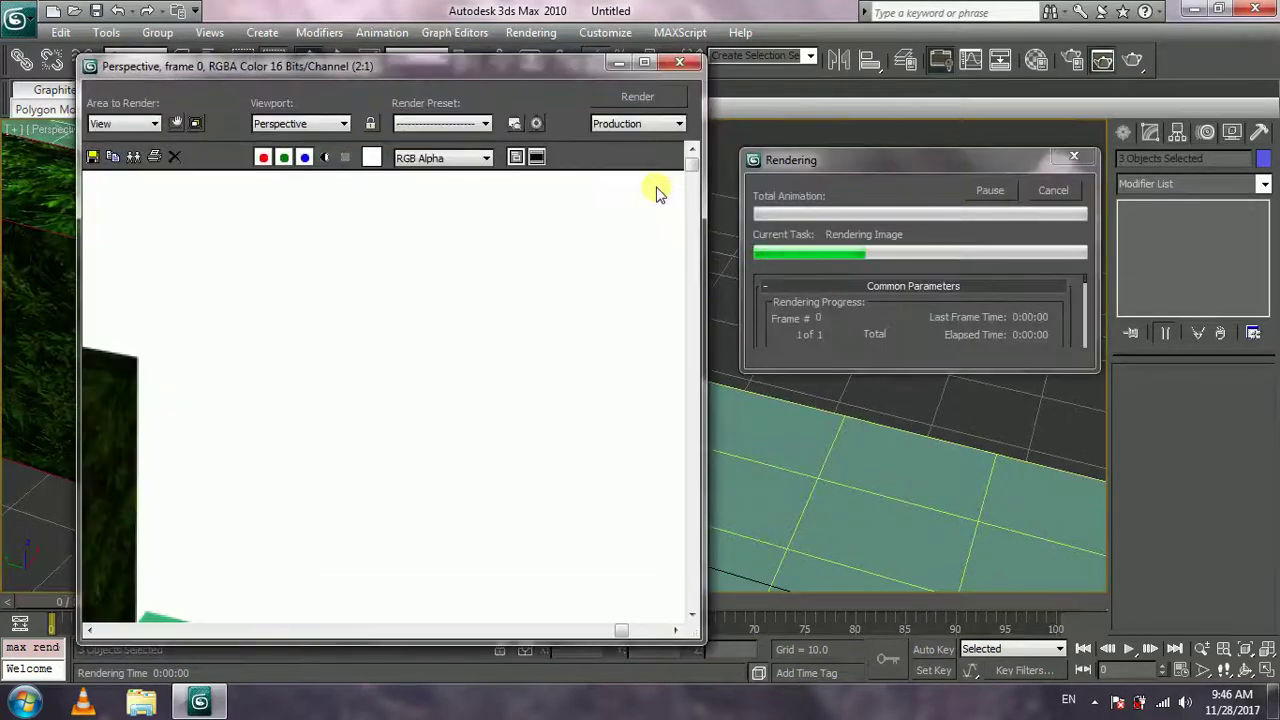
click(679, 60)
scroll(611, 223, down, 4)
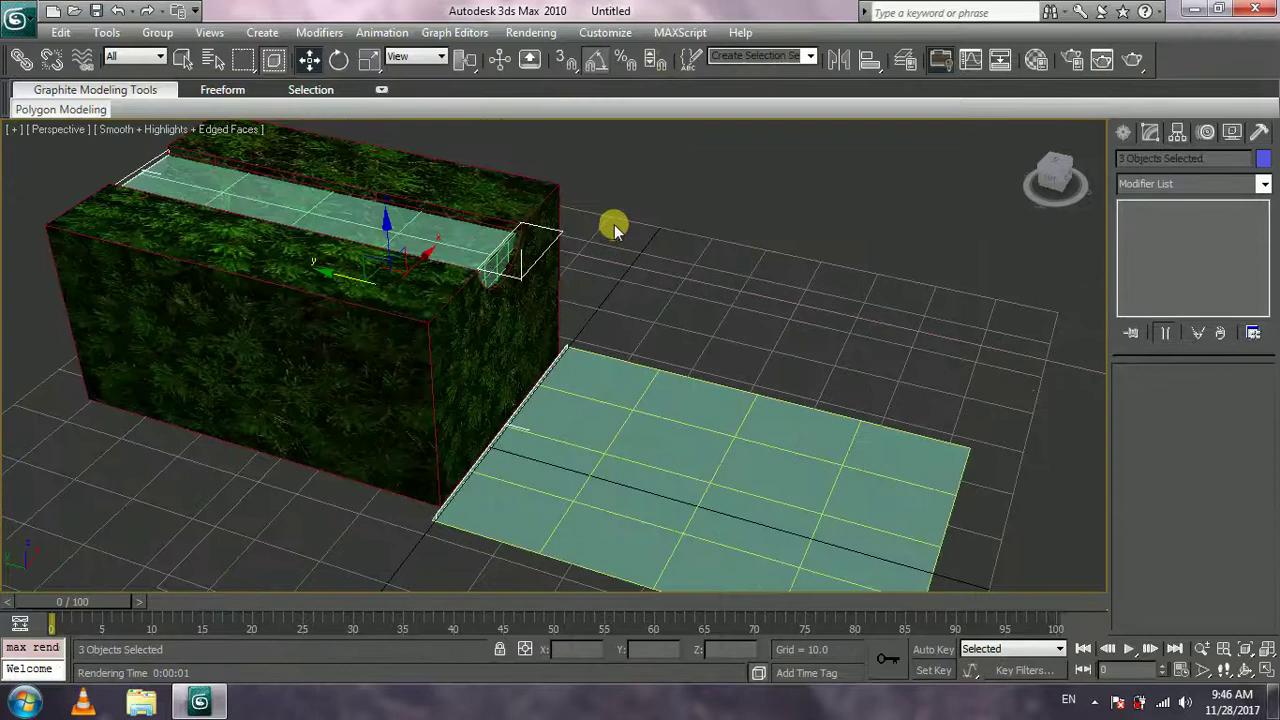
key(shift+q)
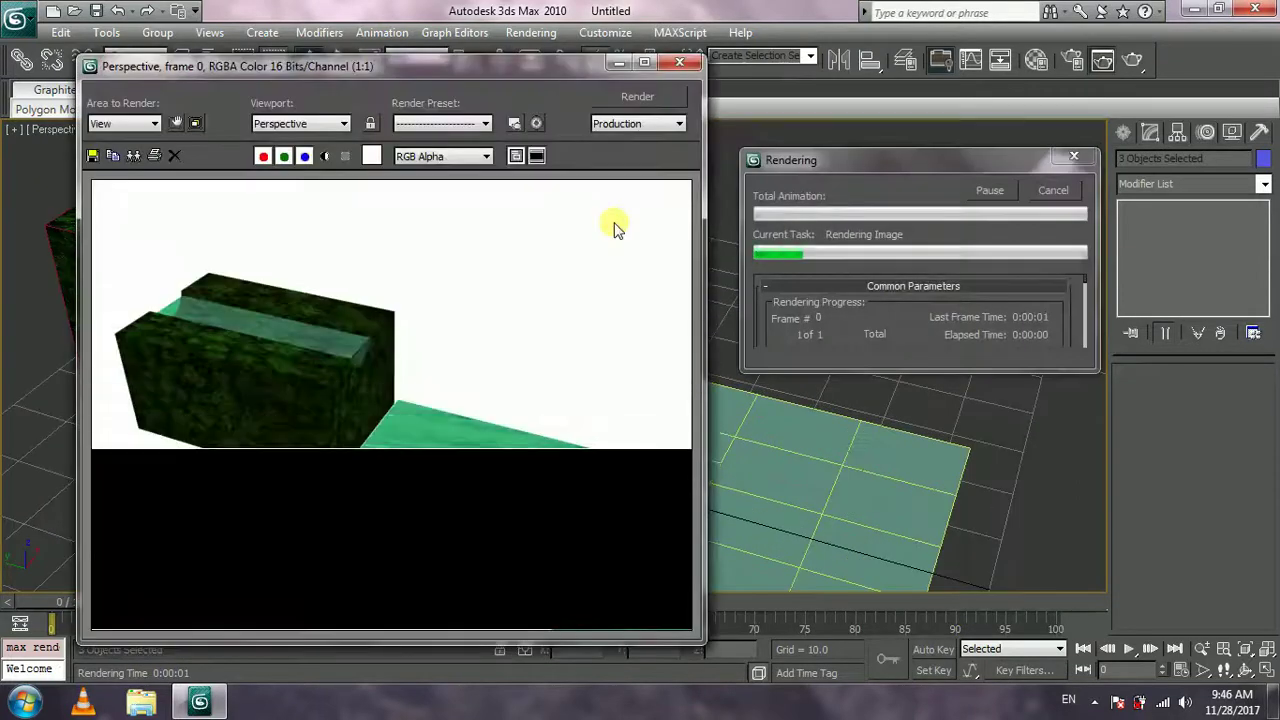
click(682, 61)
Clear the object selection and set the render setup's time output to the frame range 0 to 100
click(704, 401)
click(704, 401)
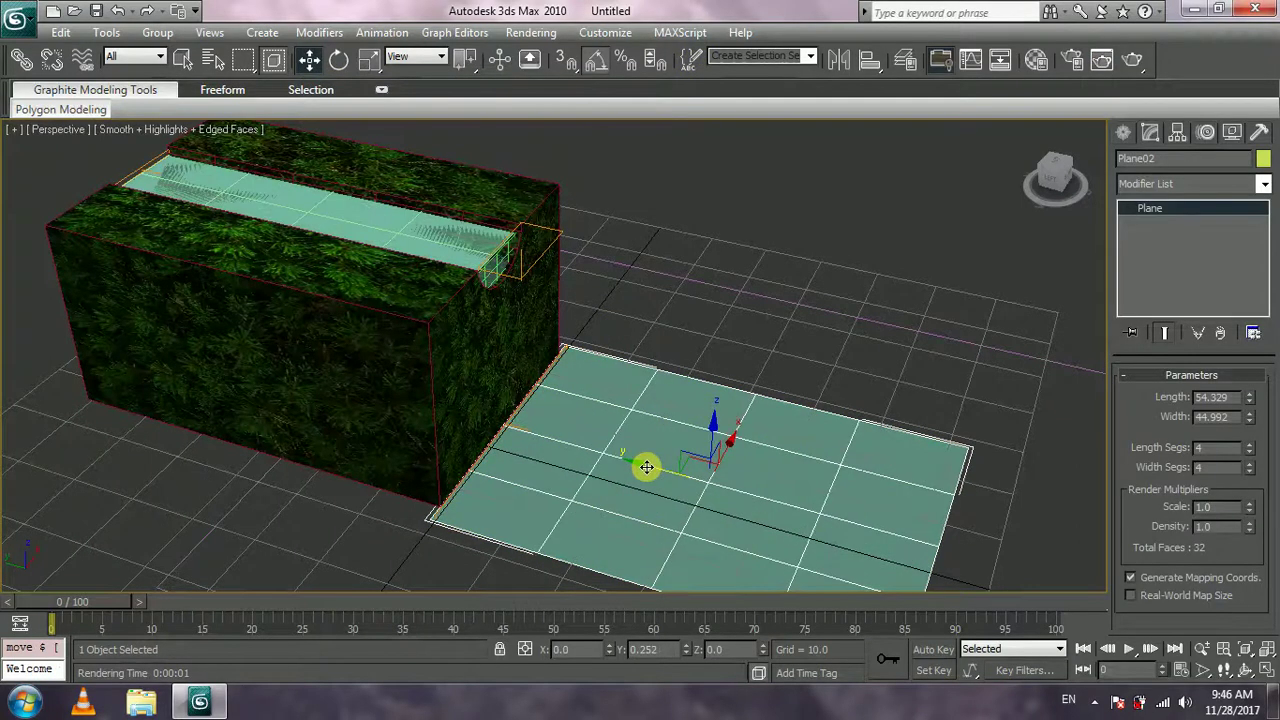
click(659, 345)
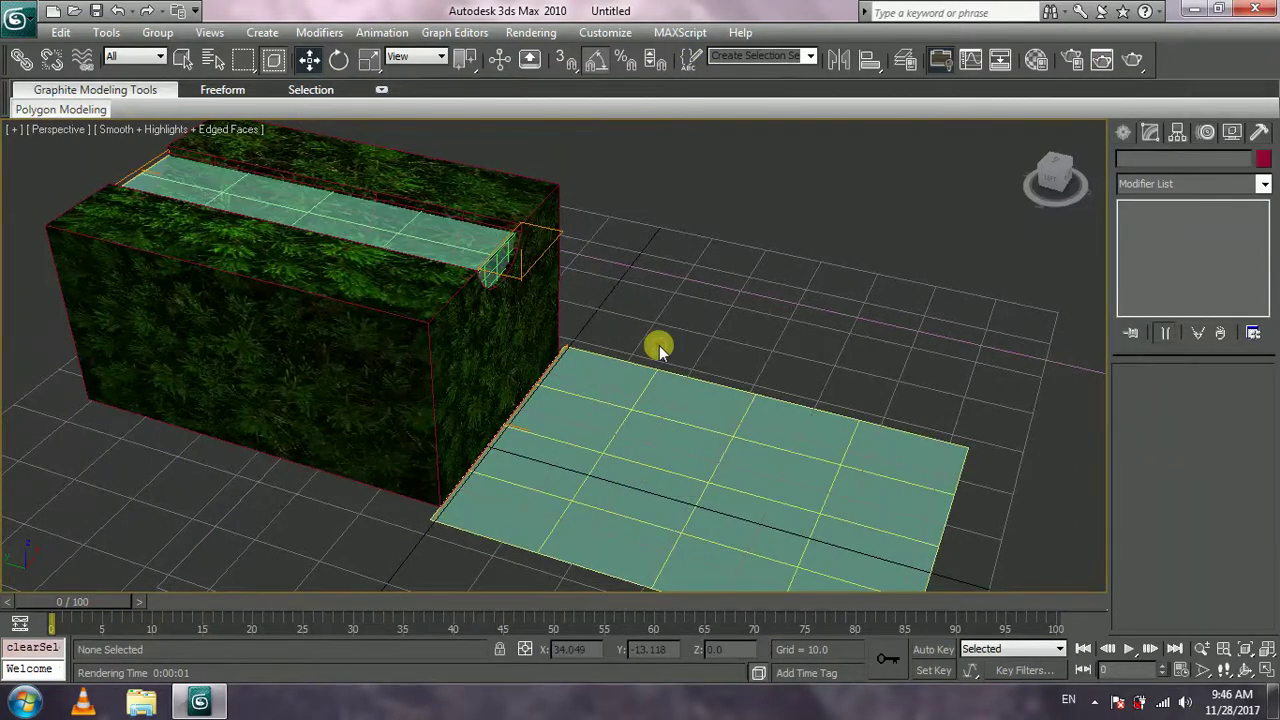
click(524, 33)
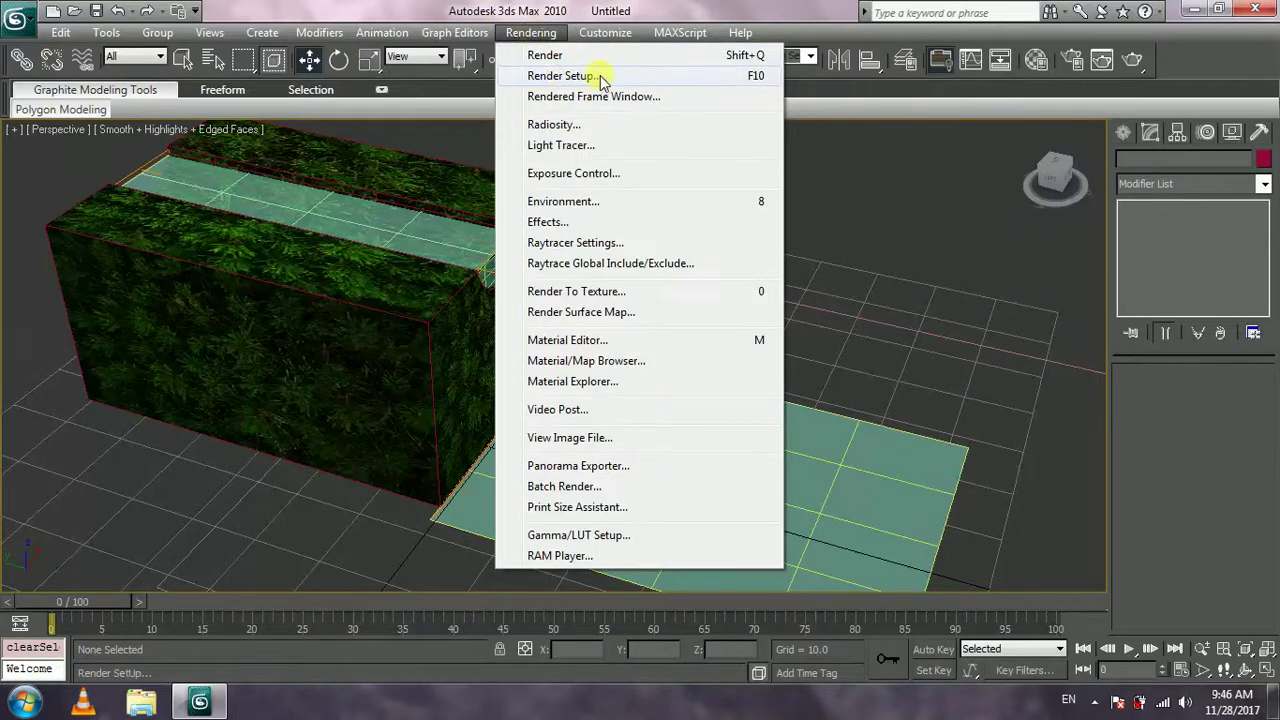
click(598, 77)
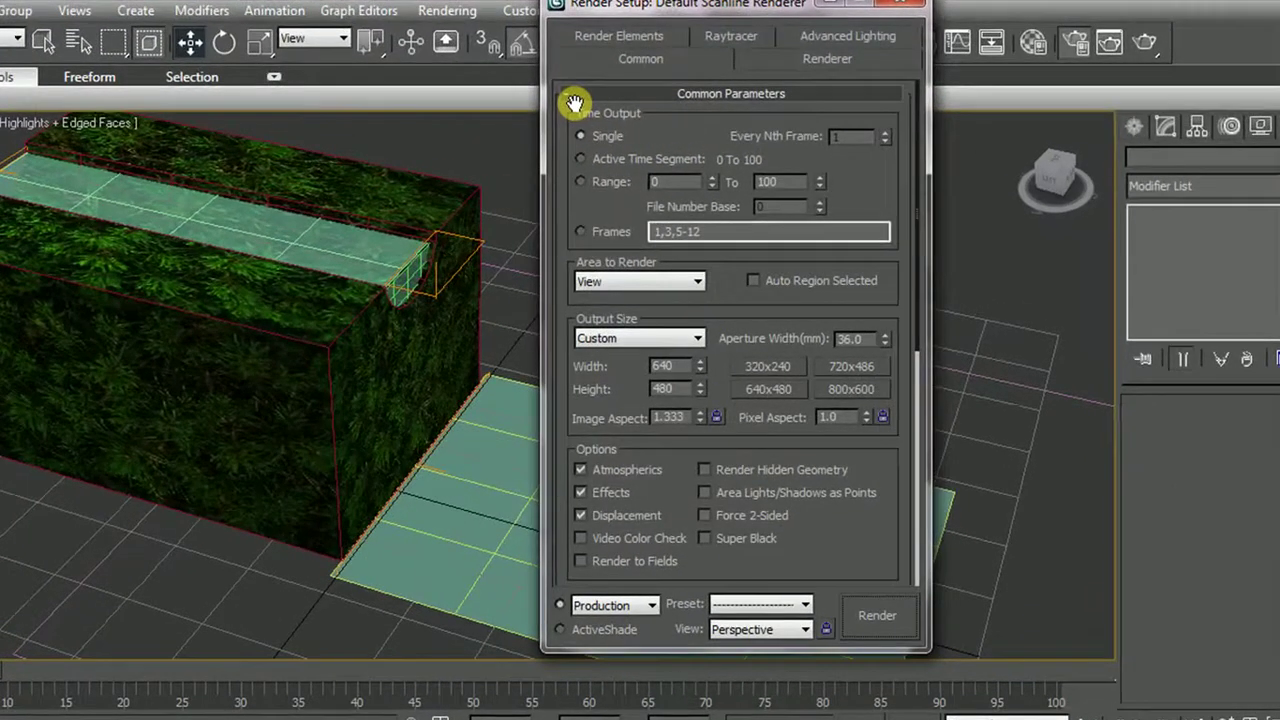
click(581, 182)
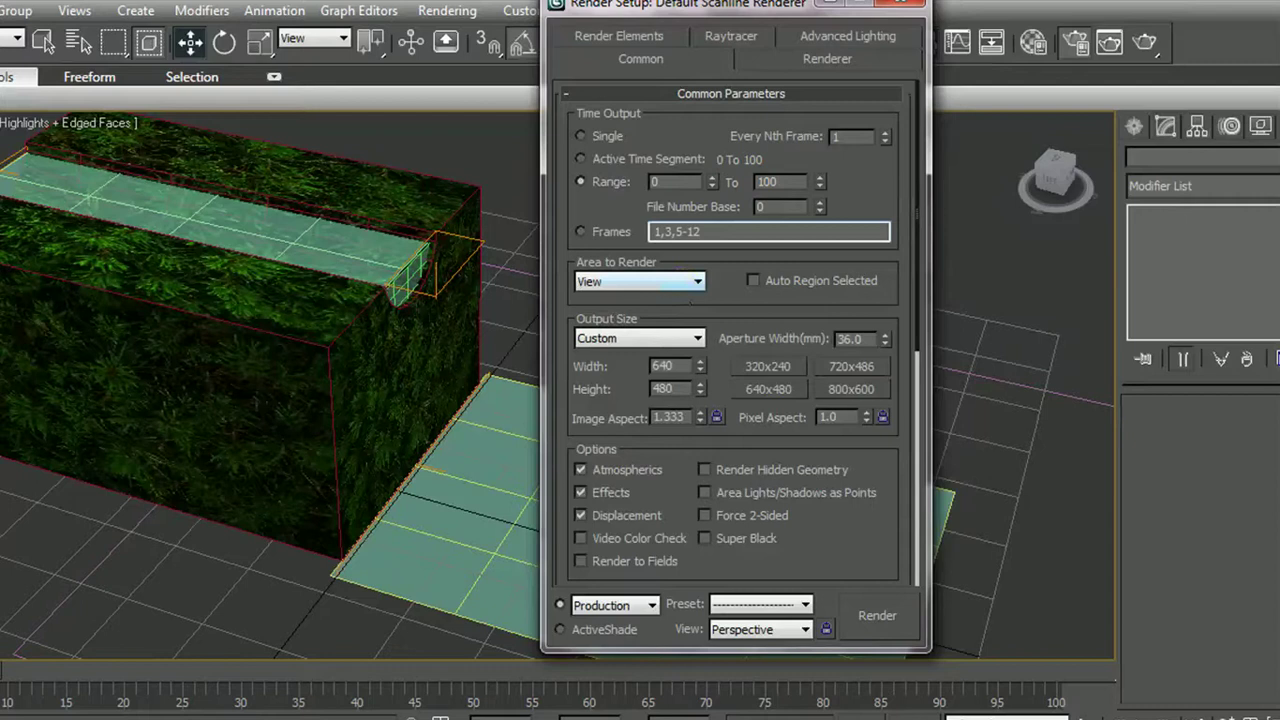
Set the render output to an AVI file named "waterfall animation" on the Desktop, using the Cinepak codec at quality 100
drag(873, 195, 905, 2)
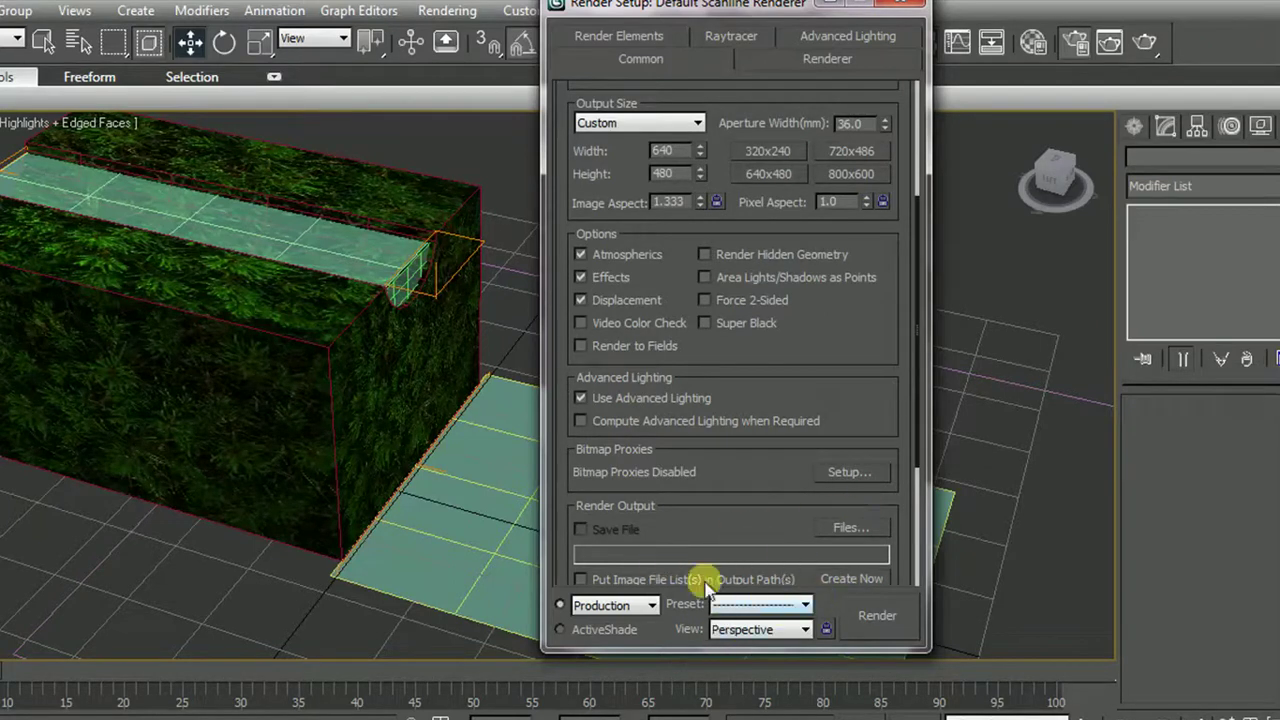
drag(836, 413, 846, 155)
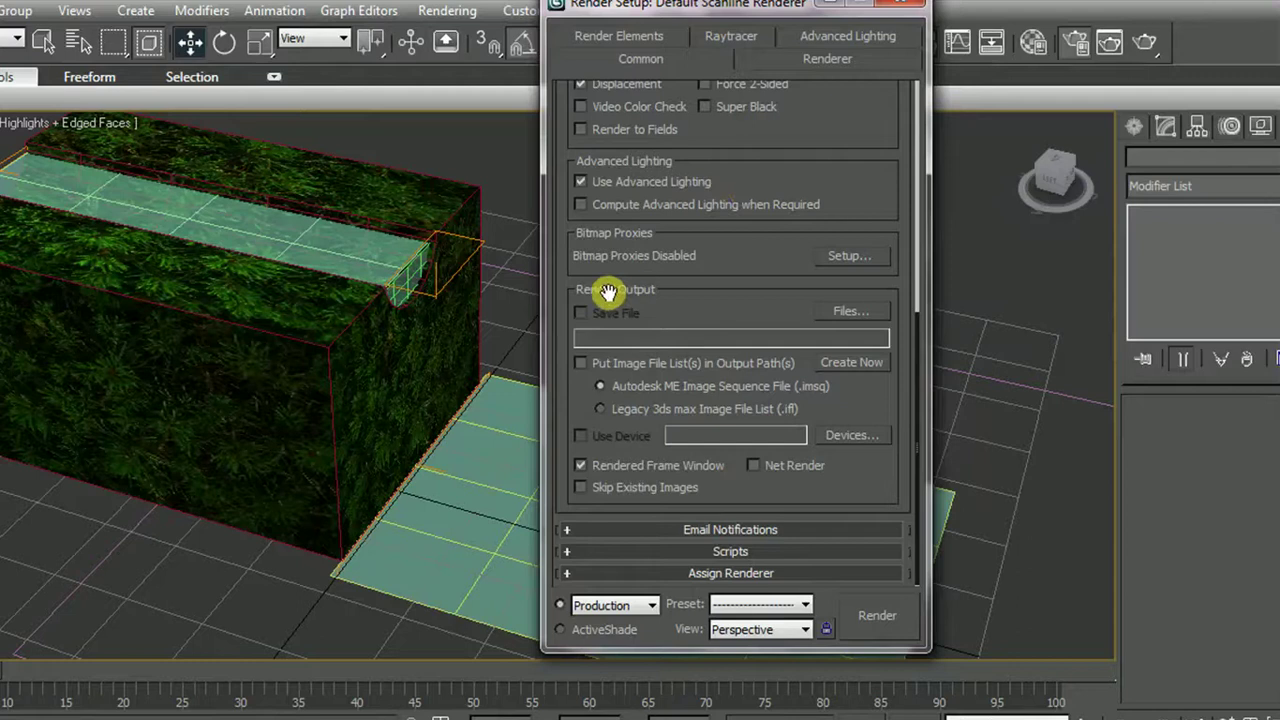
click(866, 314)
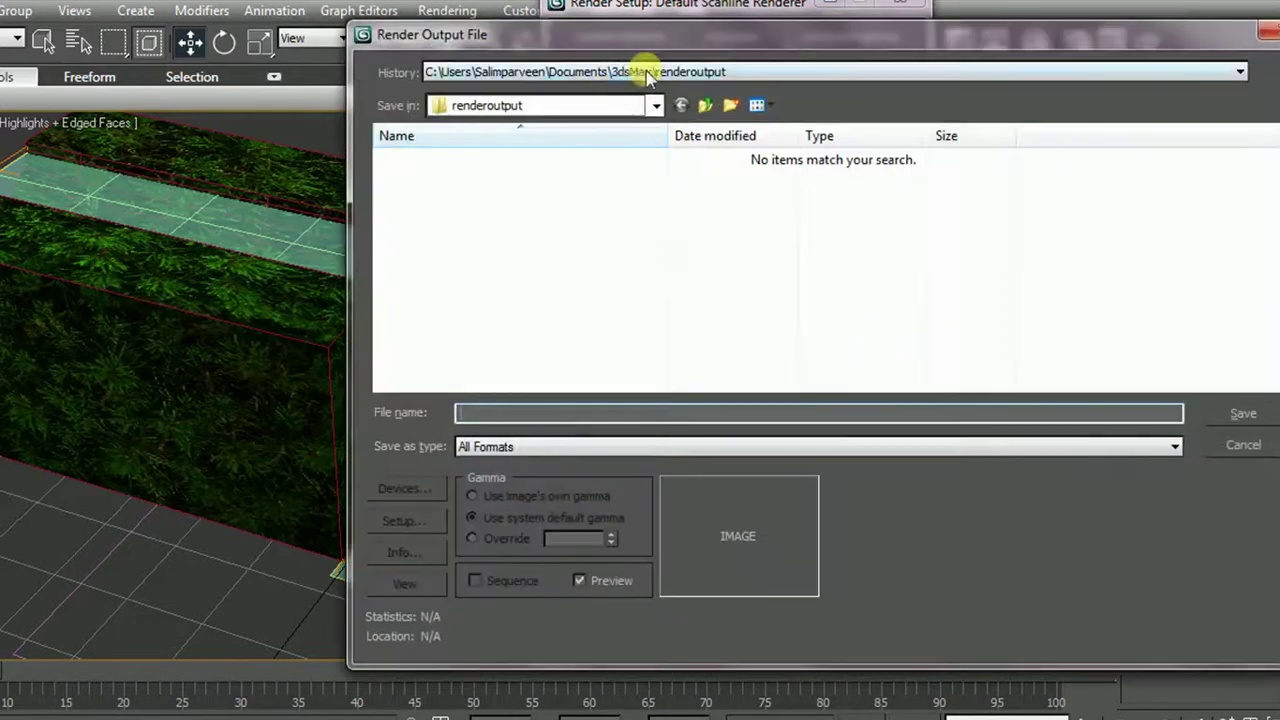
click(660, 72)
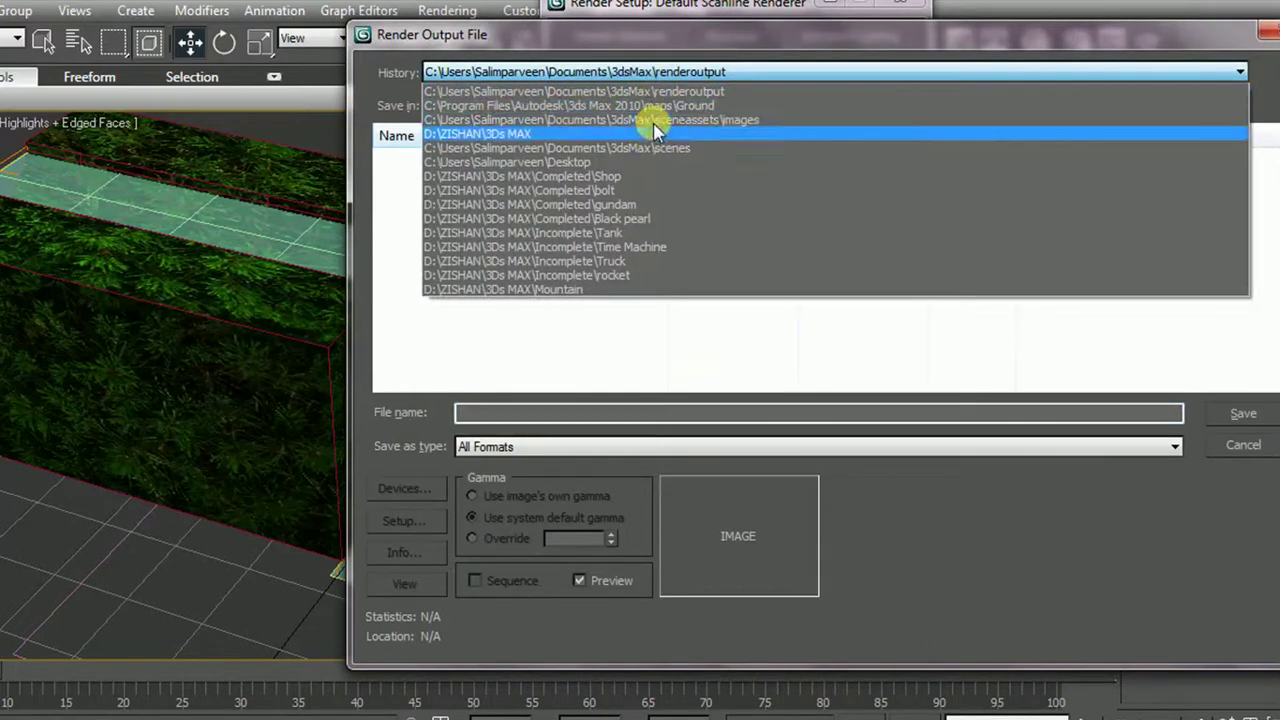
click(572, 161)
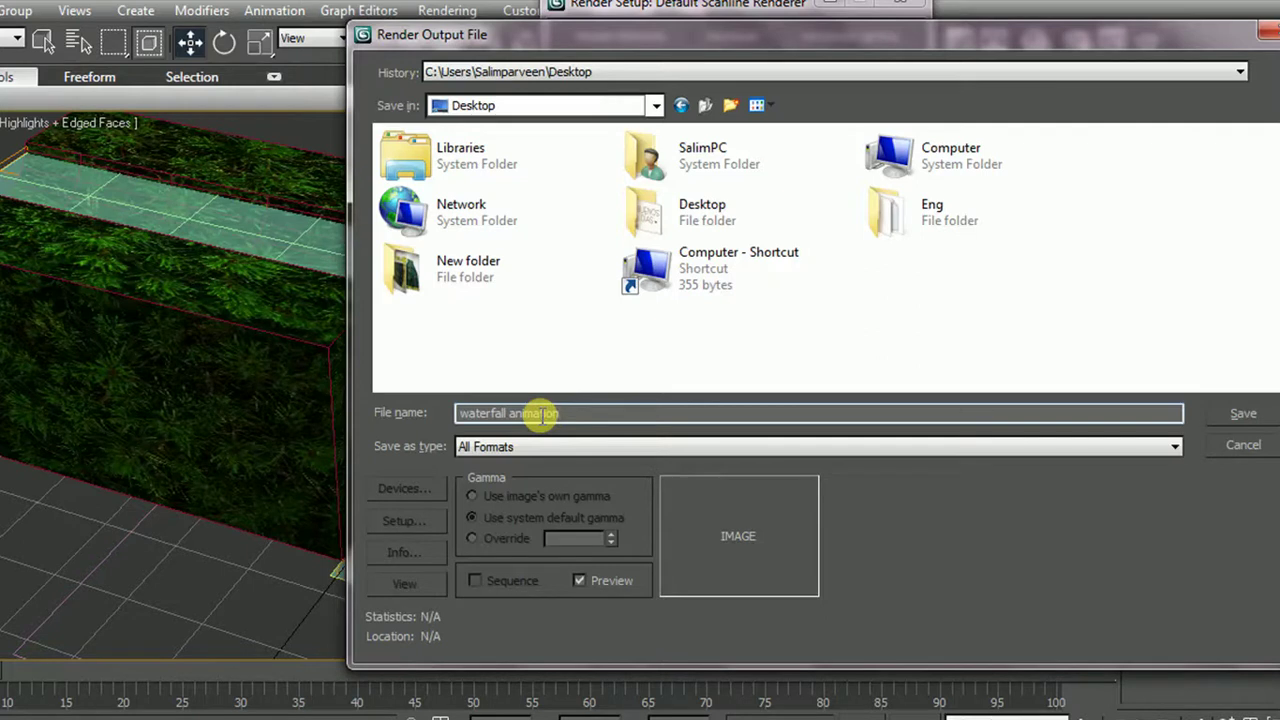
click(488, 446)
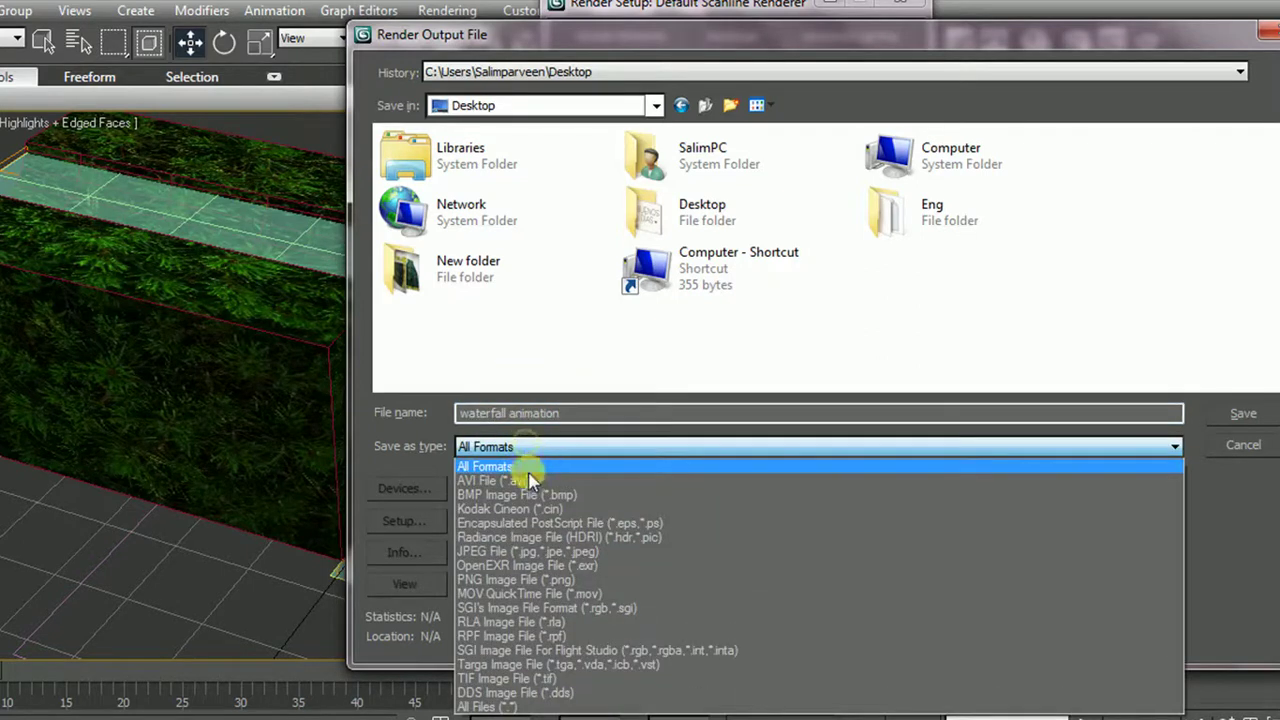
click(572, 482)
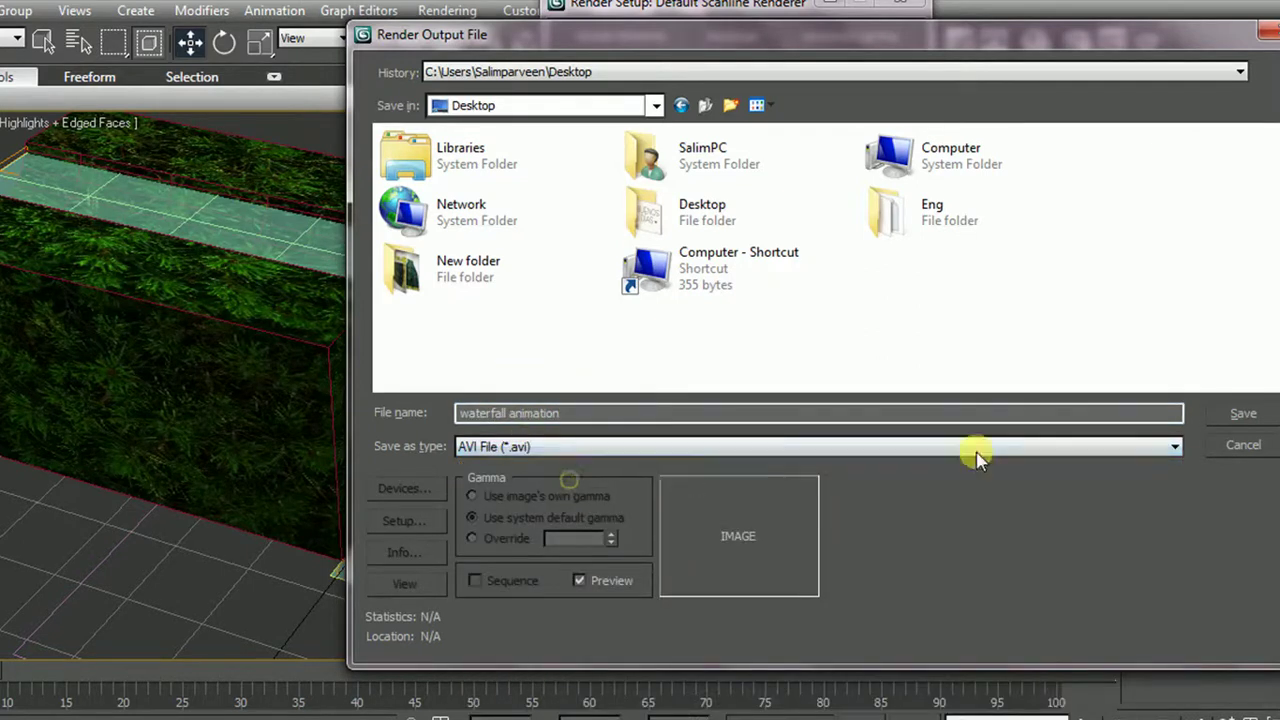
click(1236, 413)
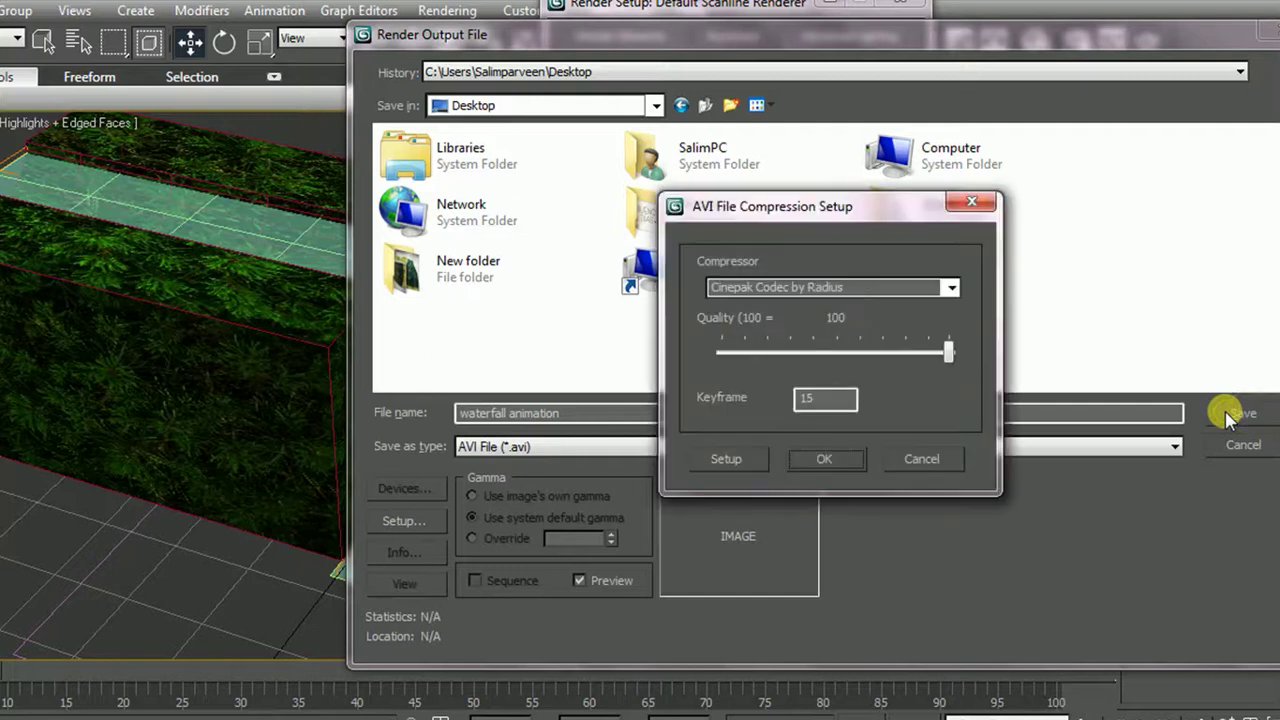
click(823, 460)
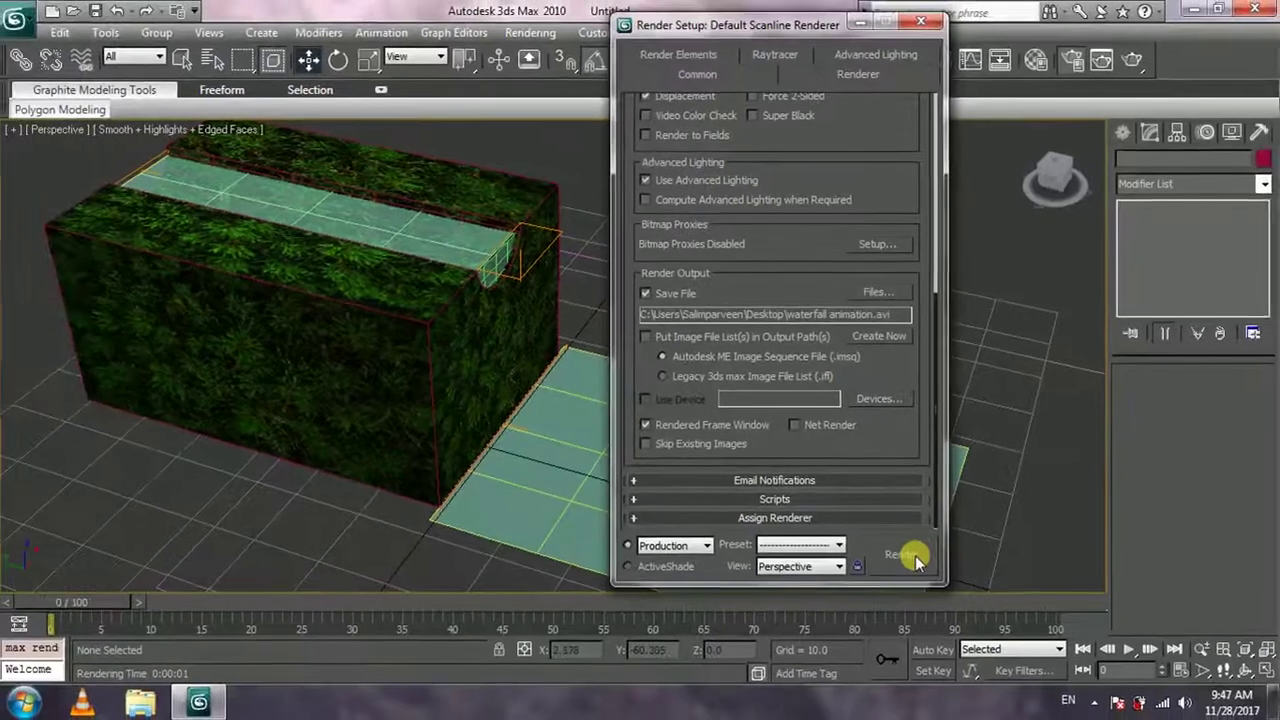
Render the full frame range of the Perspective view to the AVI file and close the rendered frame window
click(877, 615)
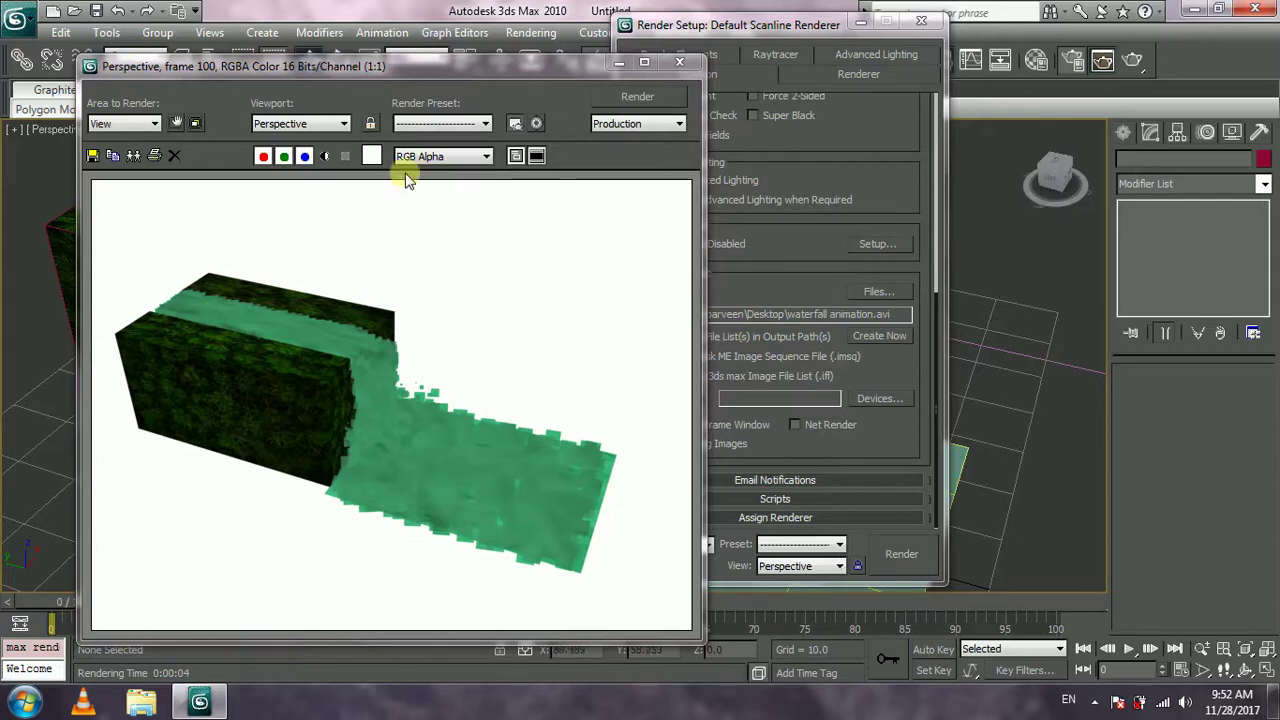
click(679, 62)
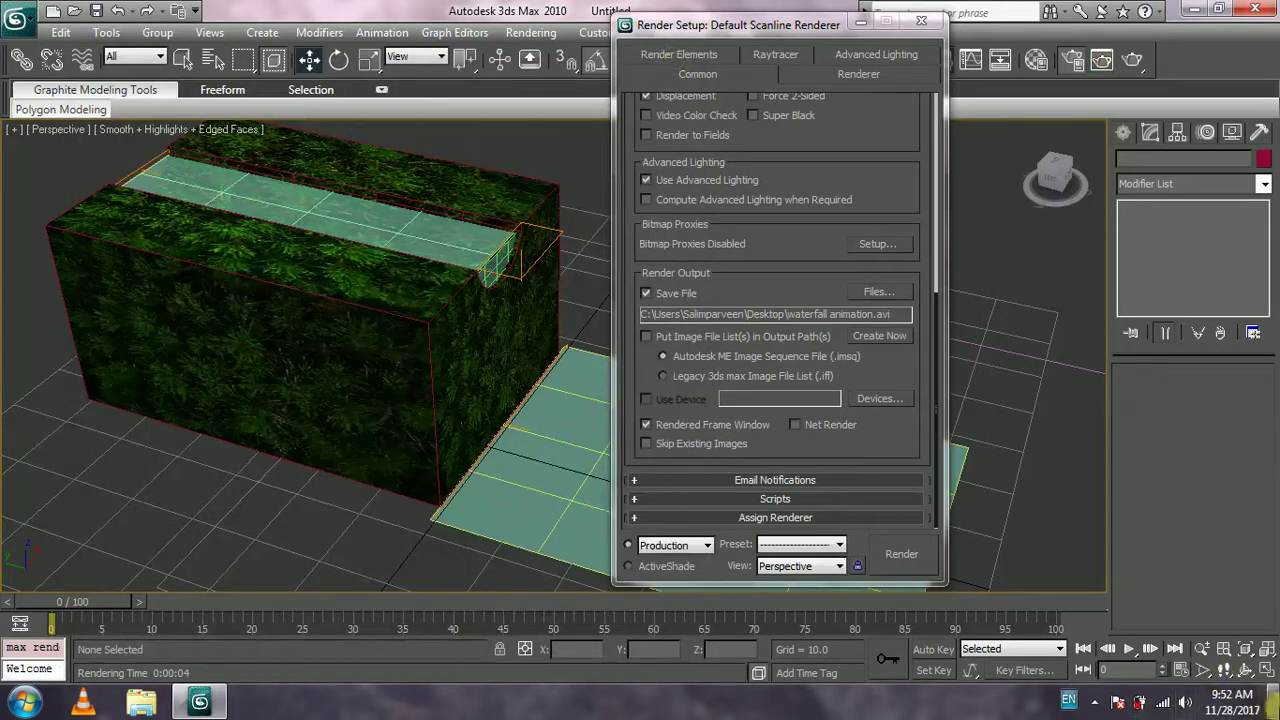
Switch to the desktop, place the waterfall animation file beside the VLC shortcut, and play and scrub it in VLC media player
click(1273, 703)
drag(96, 442, 96, 345)
double_click(116, 332)
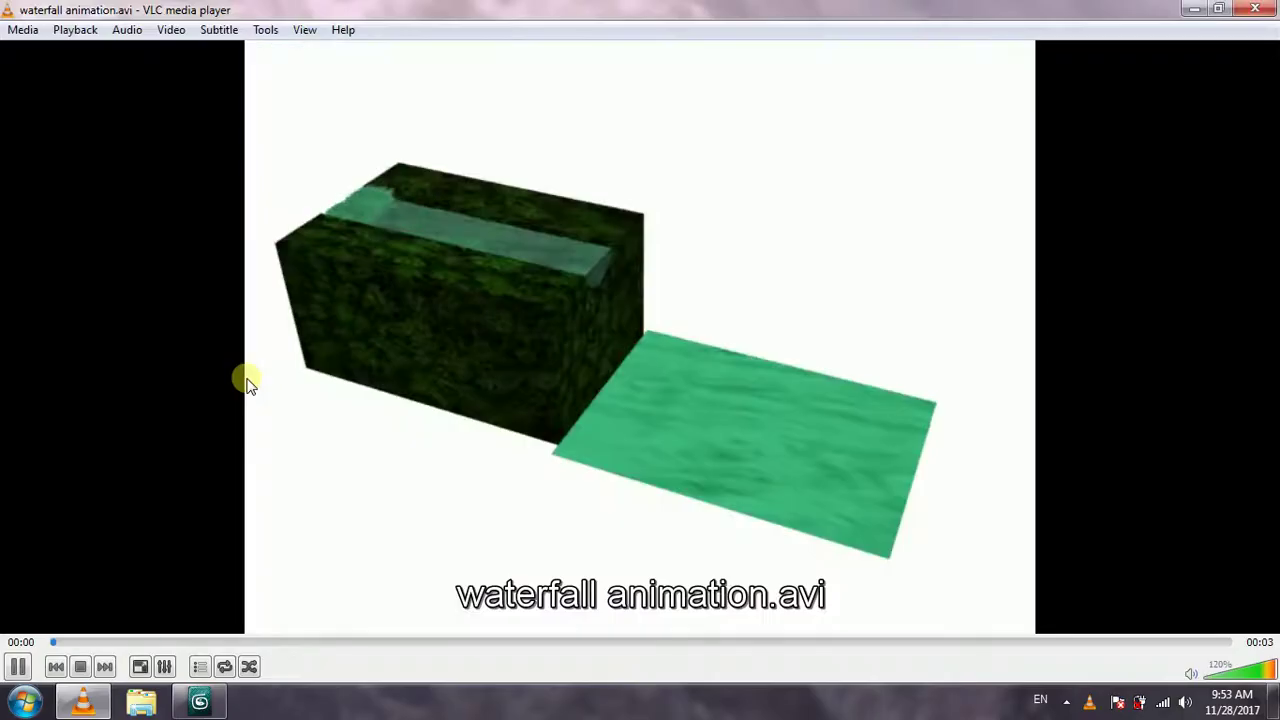
drag(68, 643, 460, 655)
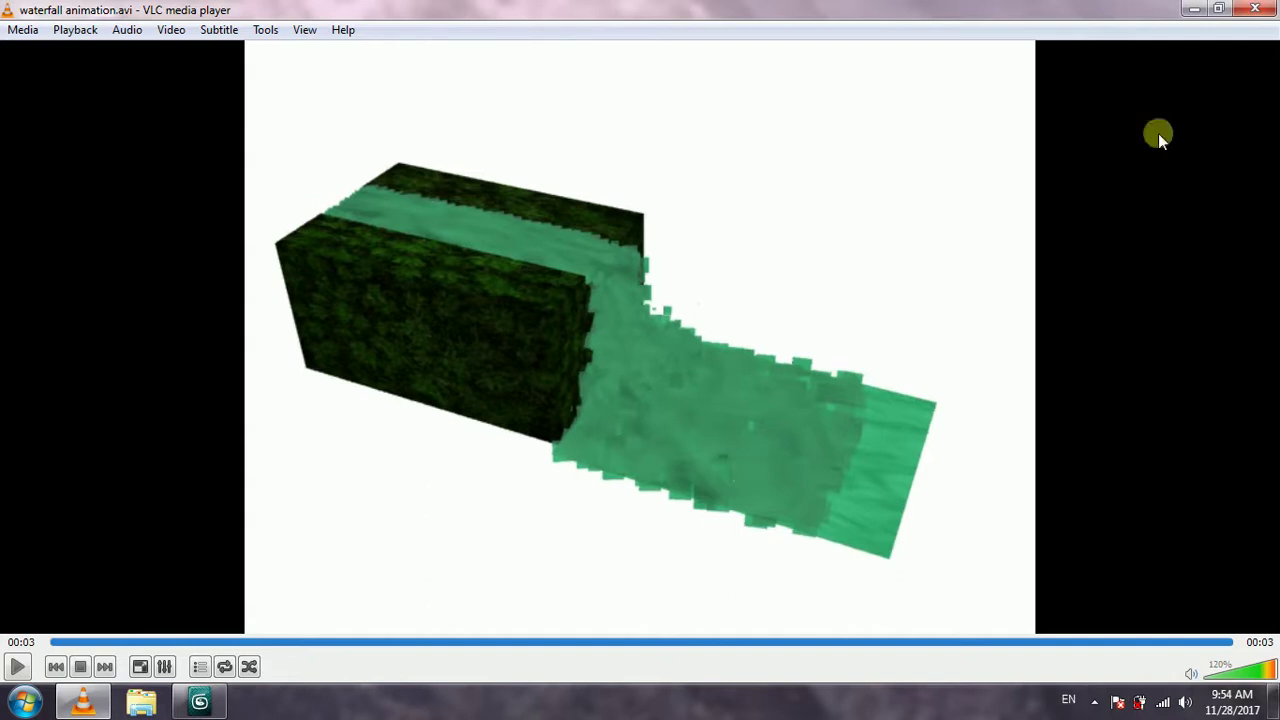
Close the video player and dismiss the Windows Defender alert
click(1255, 9)
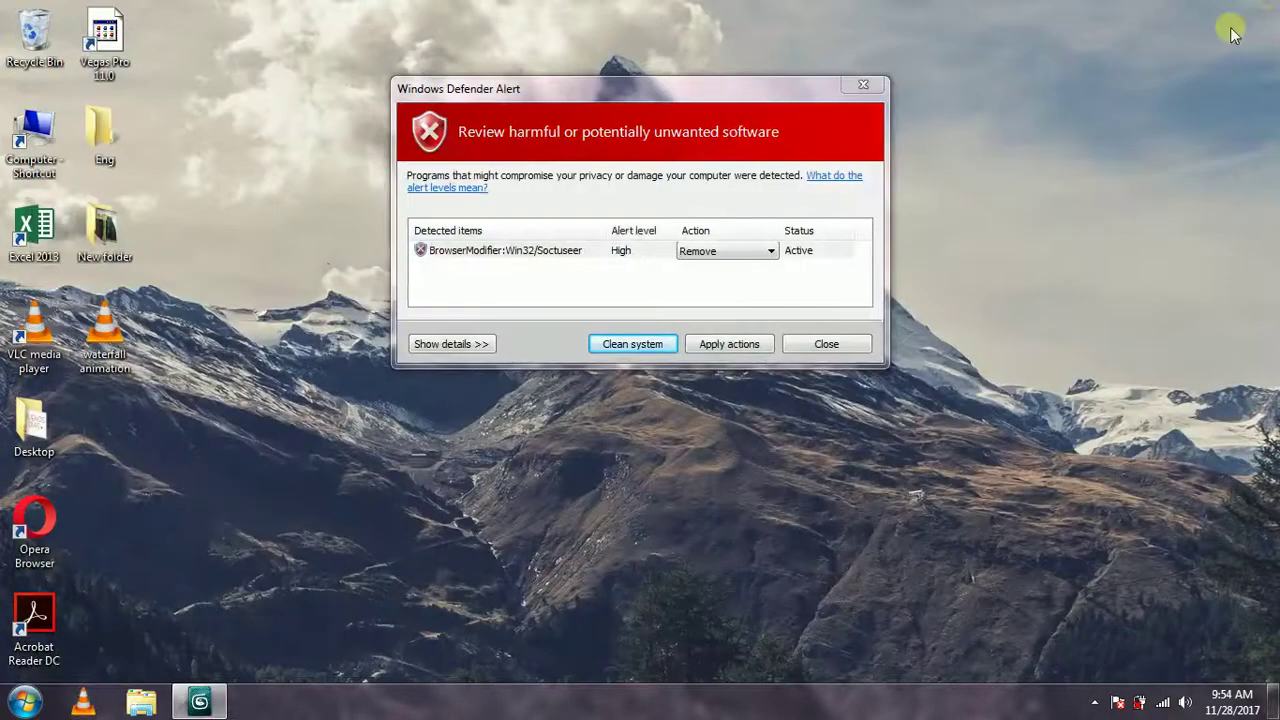
click(873, 87)
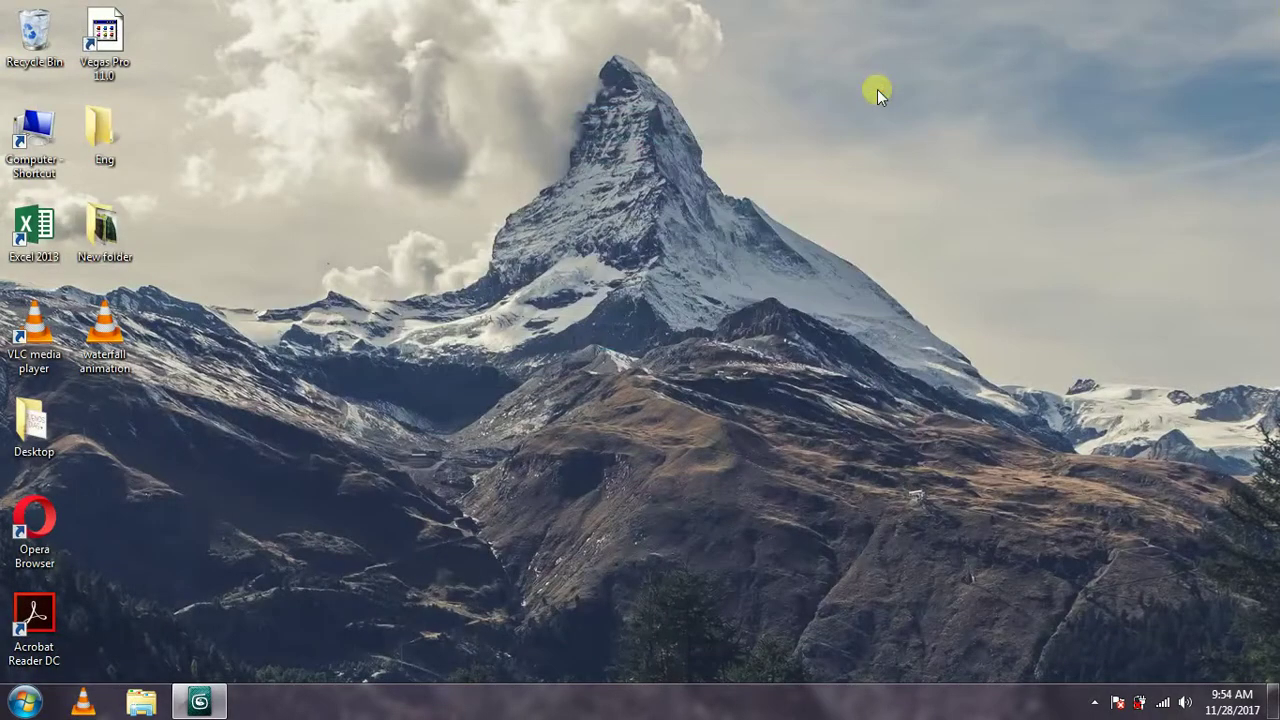